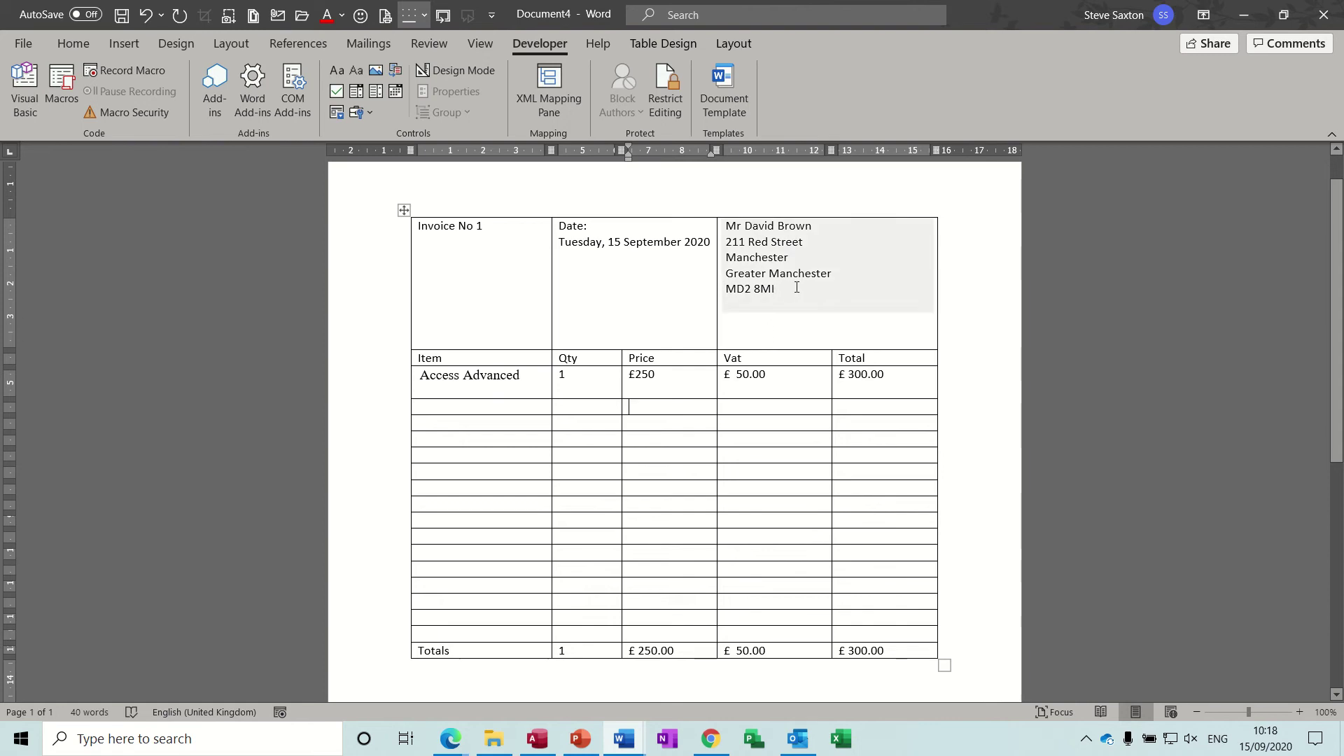
# Step: Replace the customer address with a different saved customer from the Customers AutoText list
pyautogui.moveTo(798, 294); pyautogui.dragTo(727, 232)
pyautogui.press('Delete')
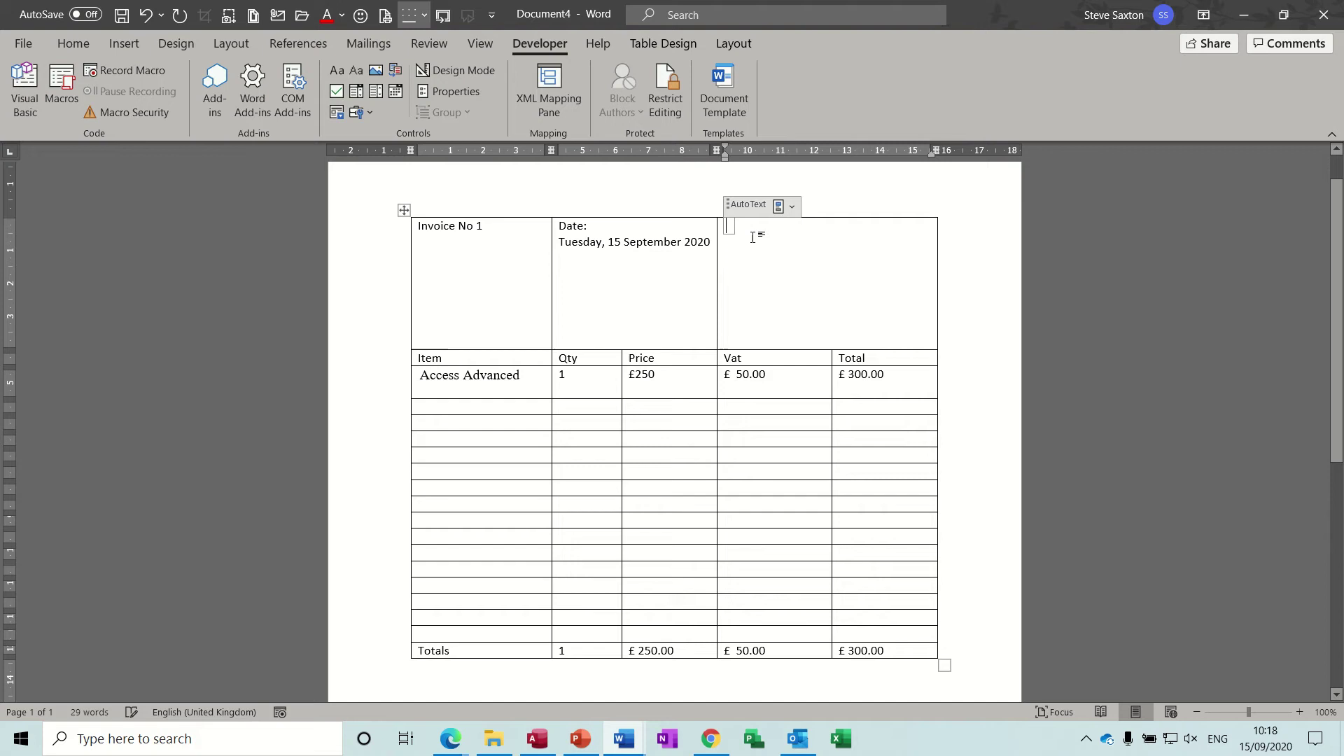
pyautogui.click(791, 207)
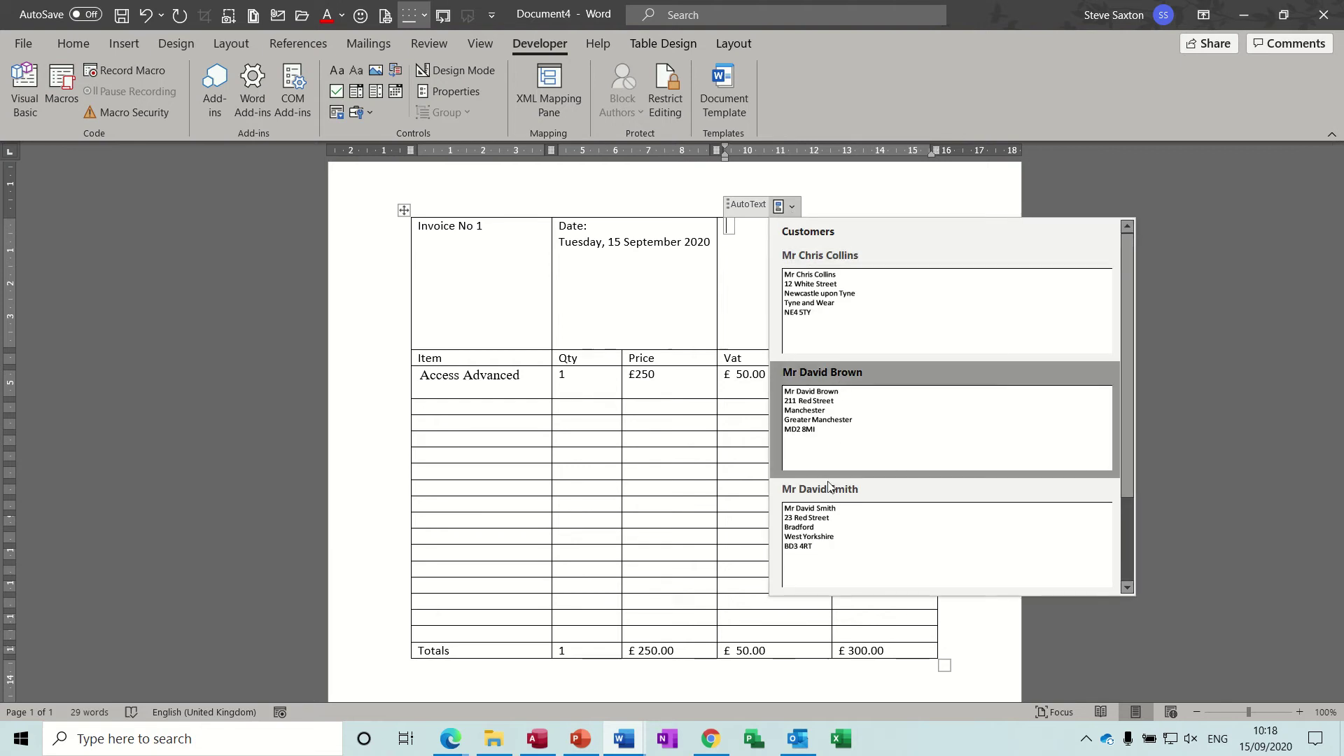
pyautogui.click(825, 522)
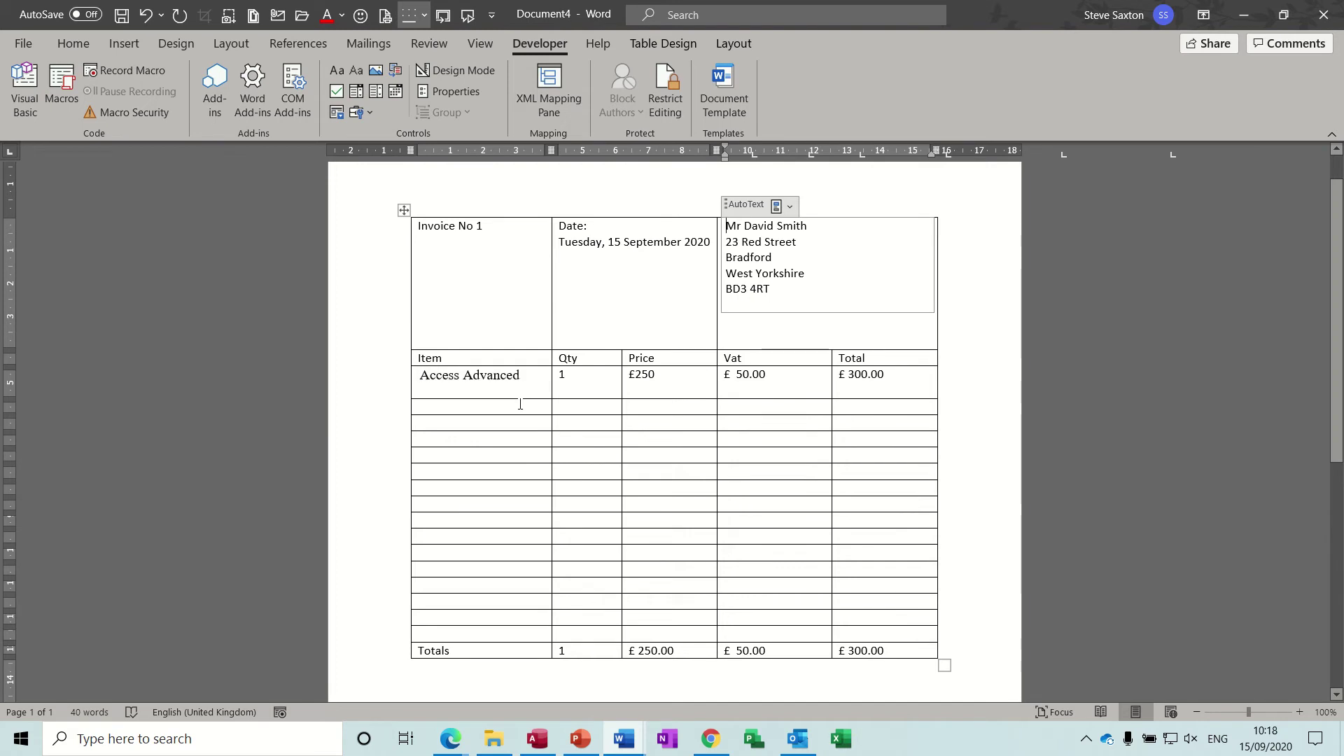
# Step: Set the first item to Access Intermediate from the Courses dropdown
pyautogui.click(448, 381)
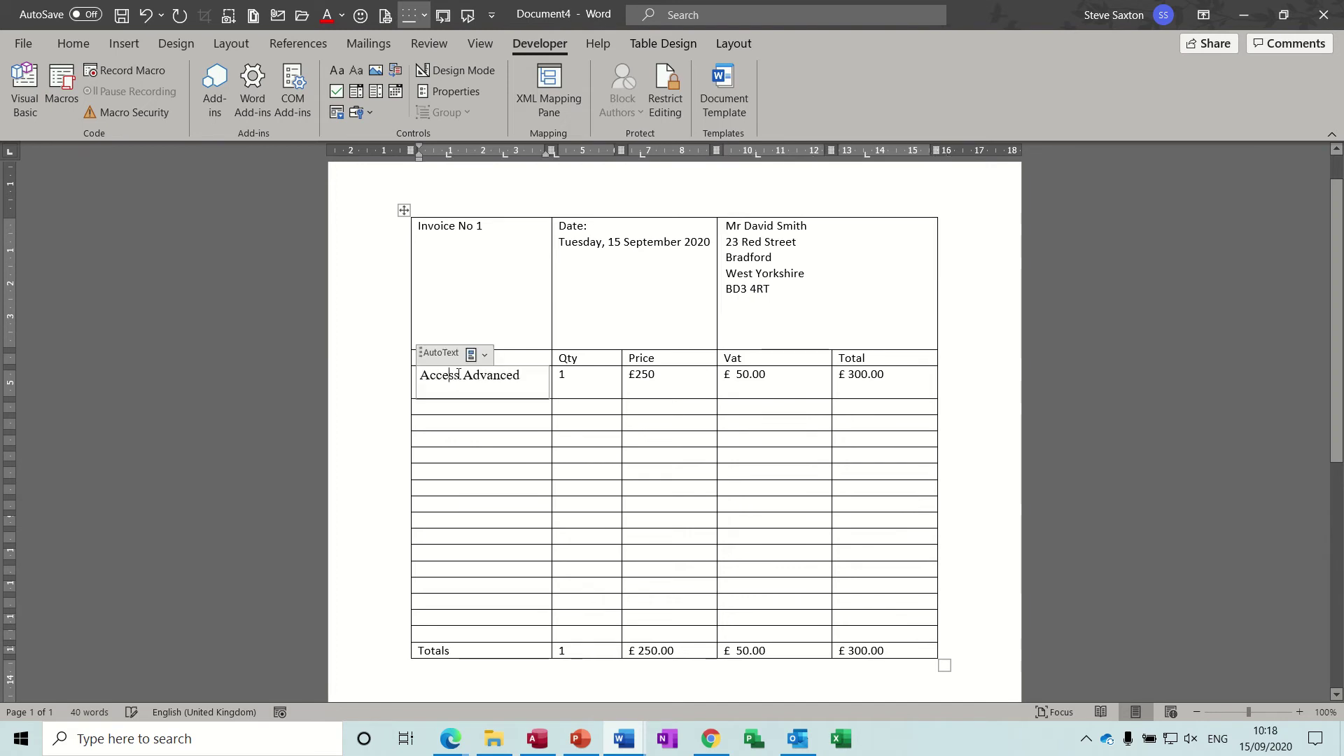
pyautogui.click(483, 355)
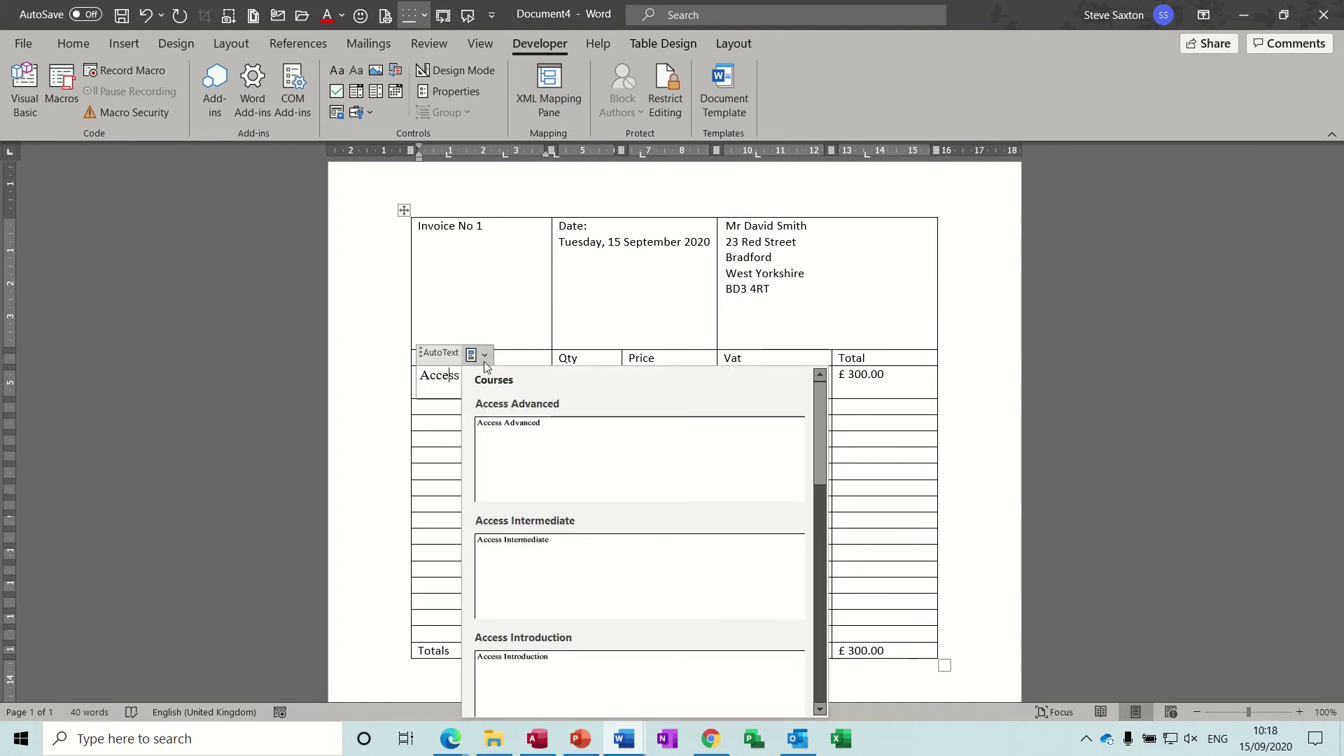
pyautogui.click(532, 545)
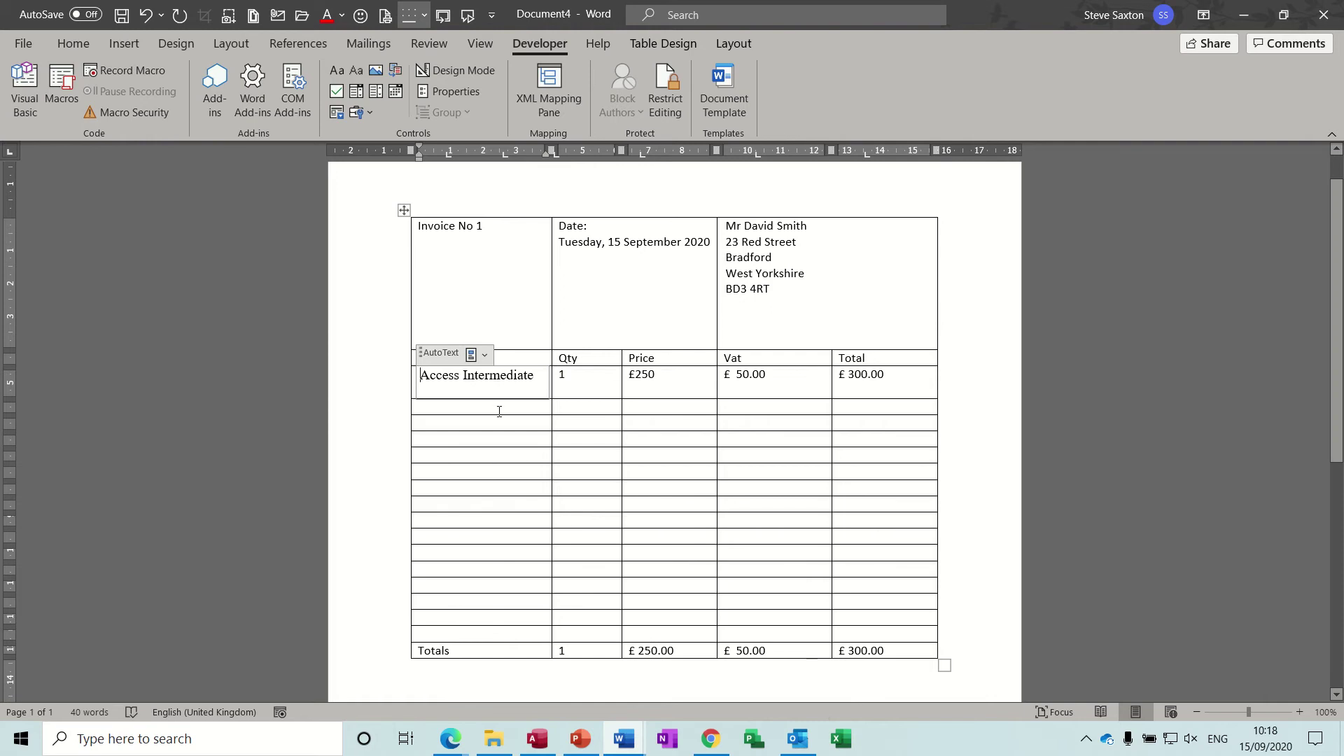
# Step: Copy the course control into the second item row and choose Excel Intermediate
pyautogui.rightClick(427, 378)
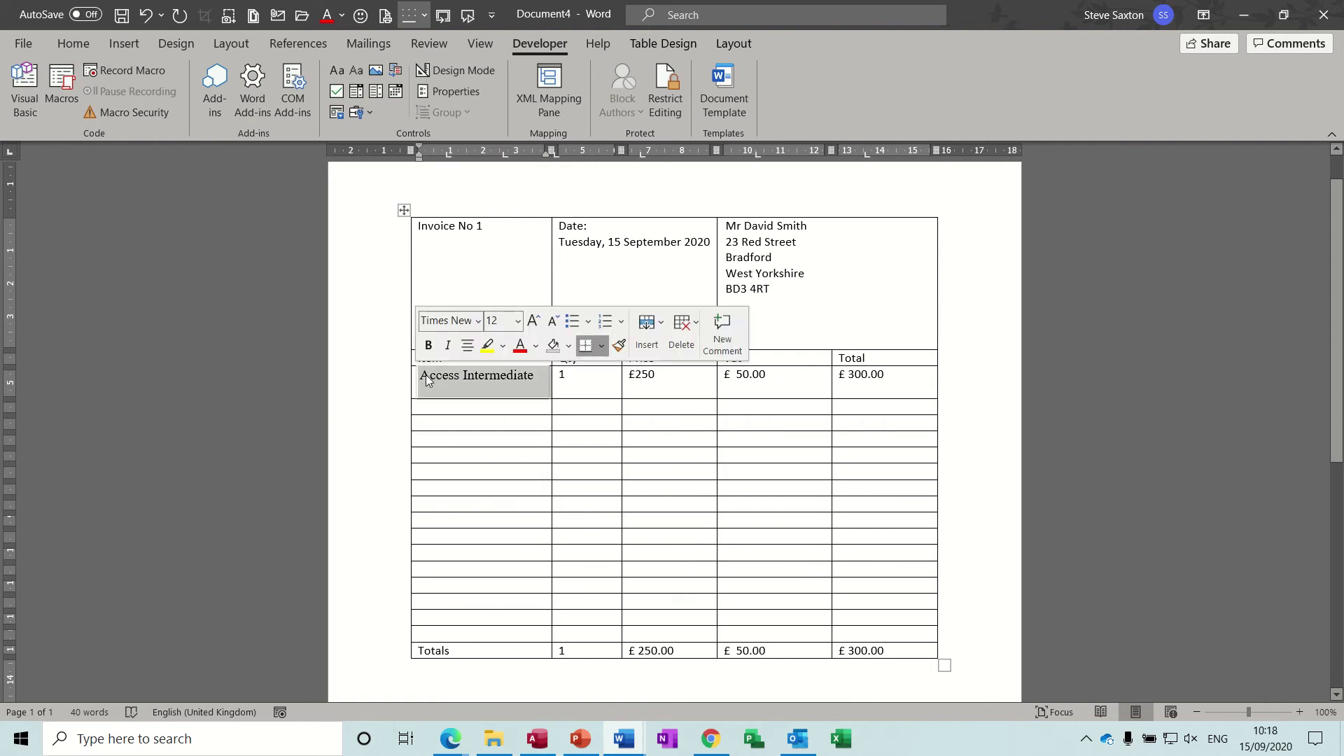
pyautogui.click(429, 378)
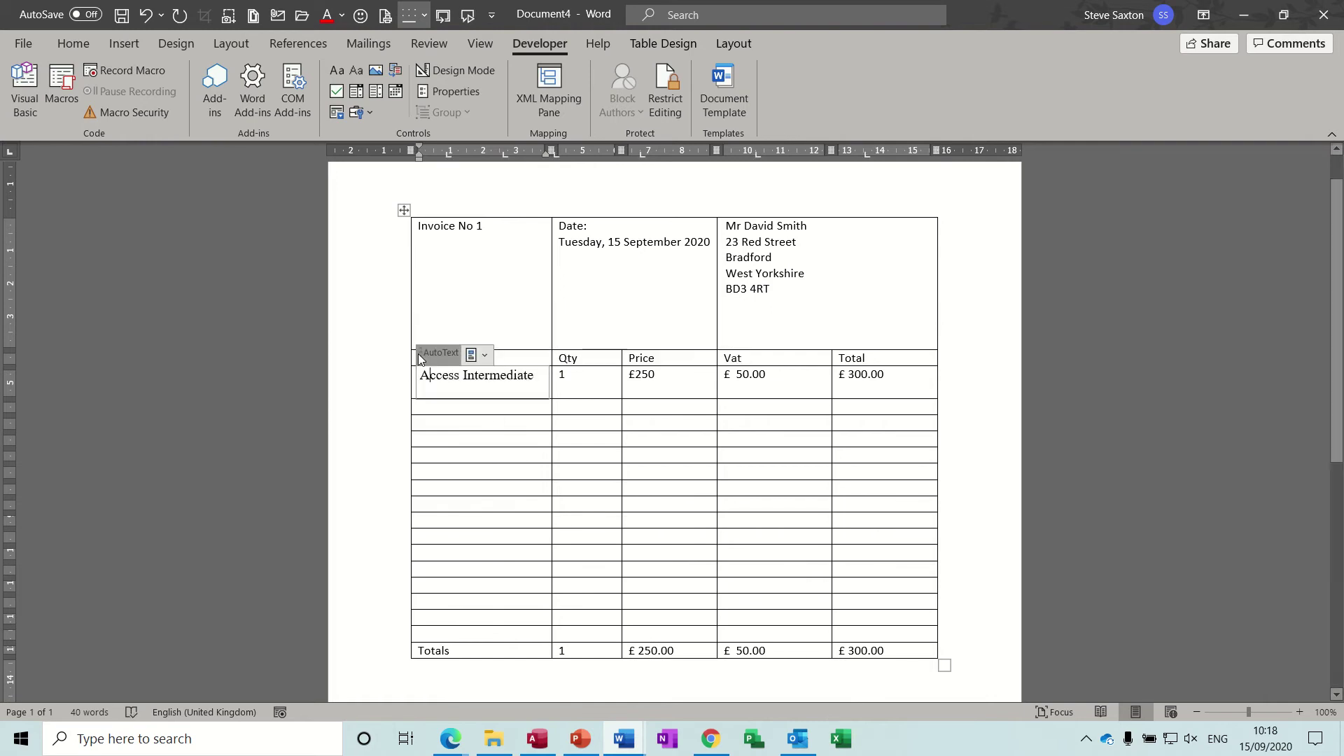
pyautogui.moveTo(420, 359); pyautogui.dragTo(427, 410)
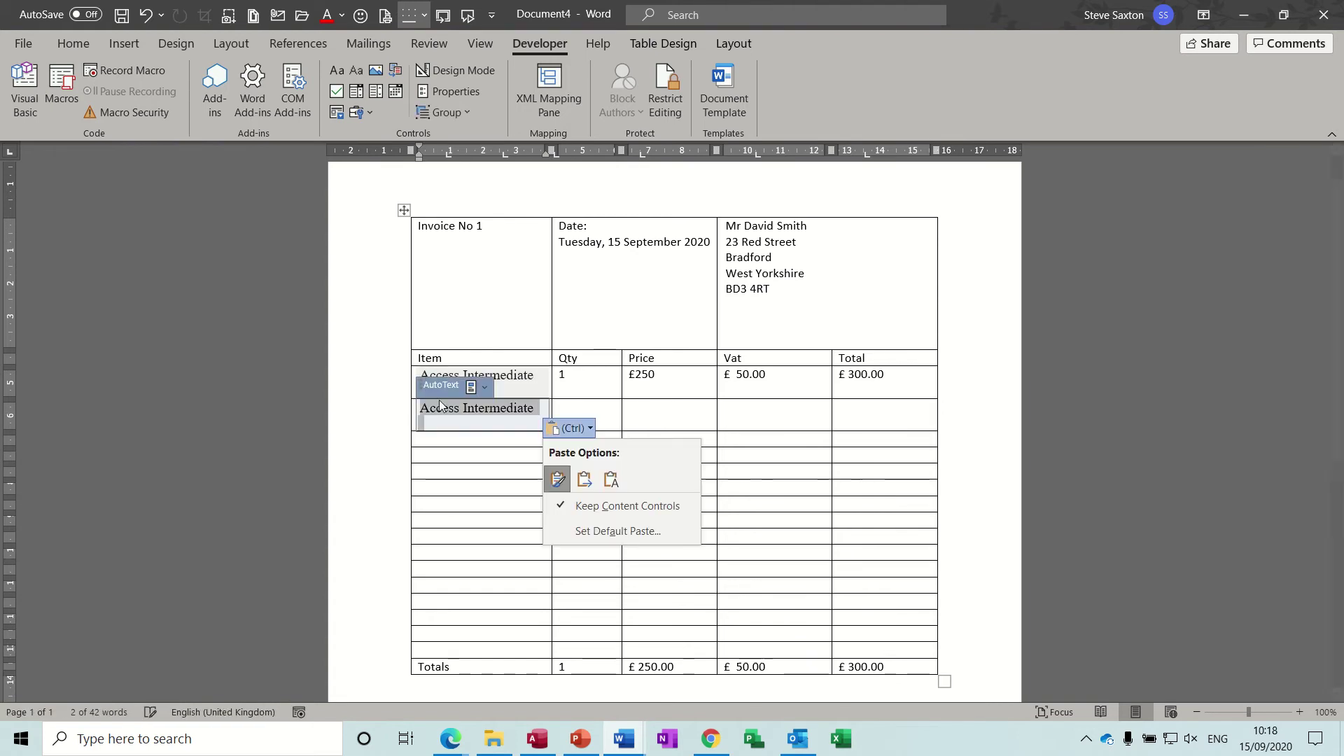
pyautogui.click(485, 387)
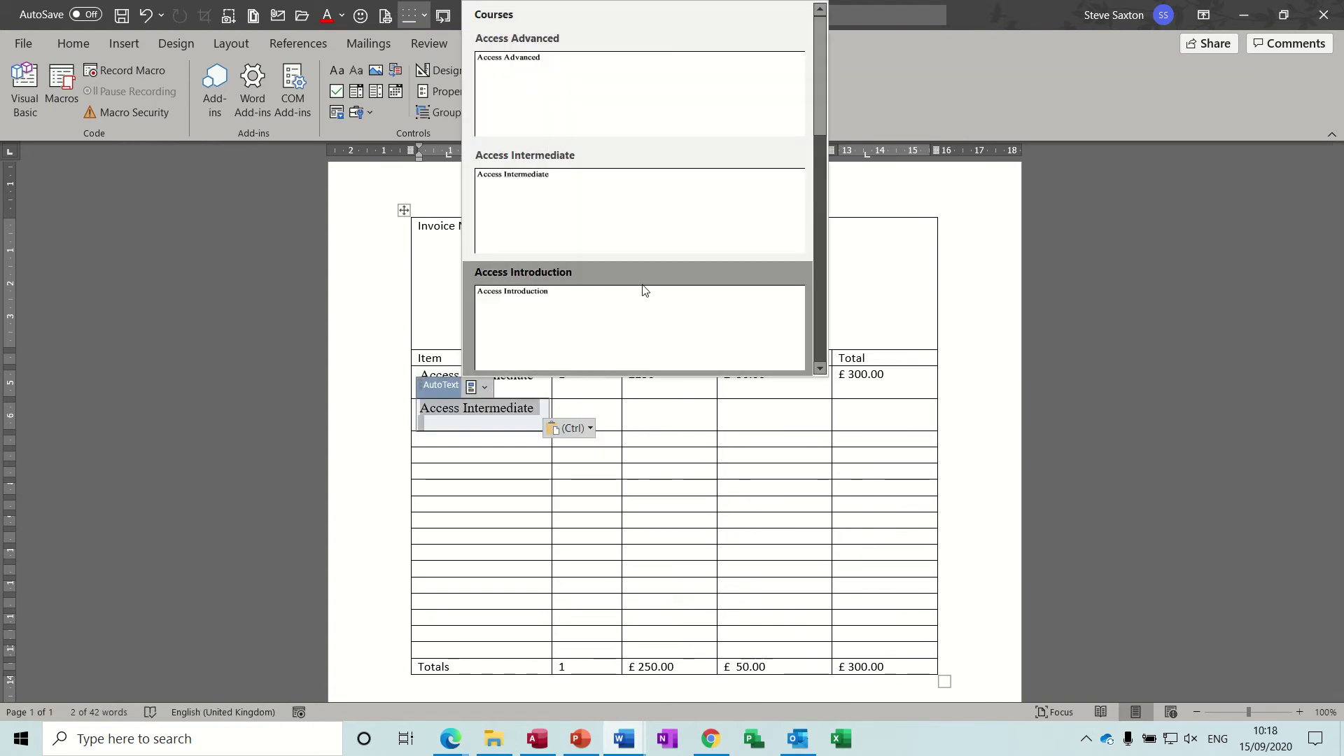
pyautogui.moveTo(818, 120); pyautogui.dragTo(827, 217)
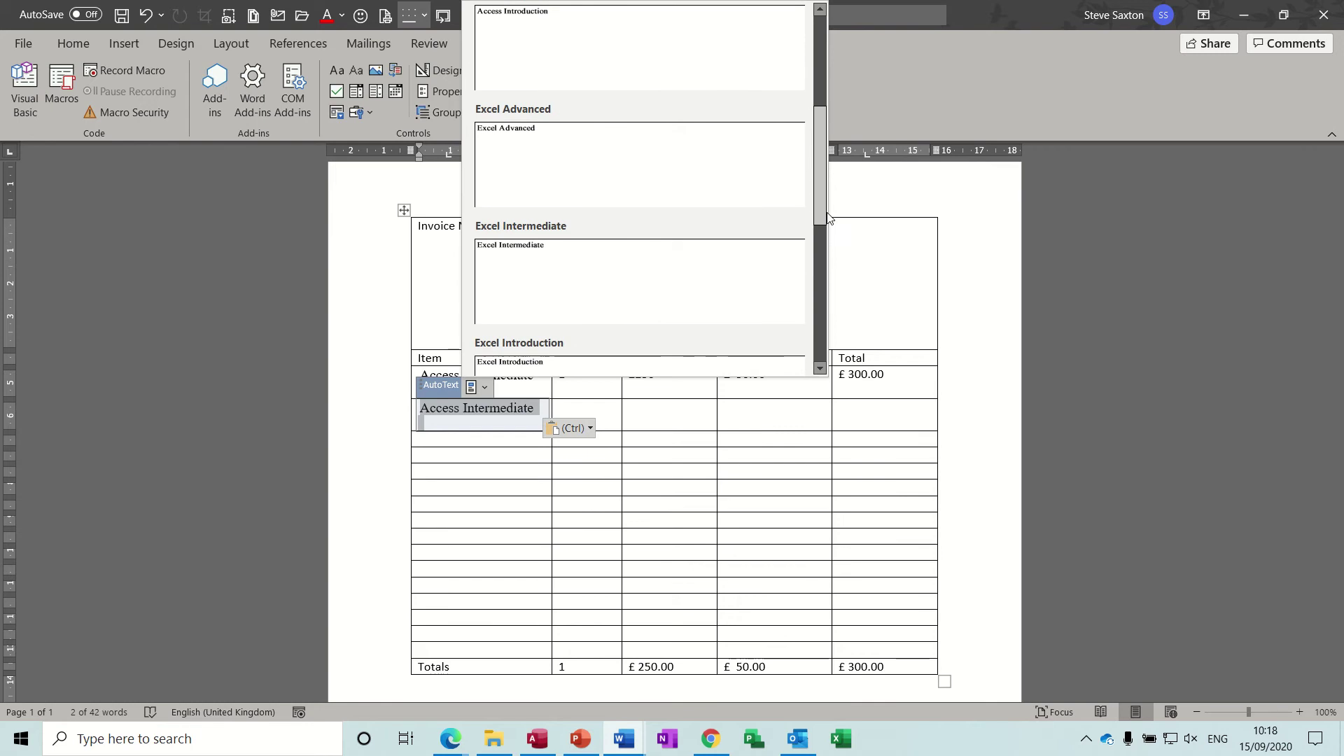
pyautogui.click(600, 232)
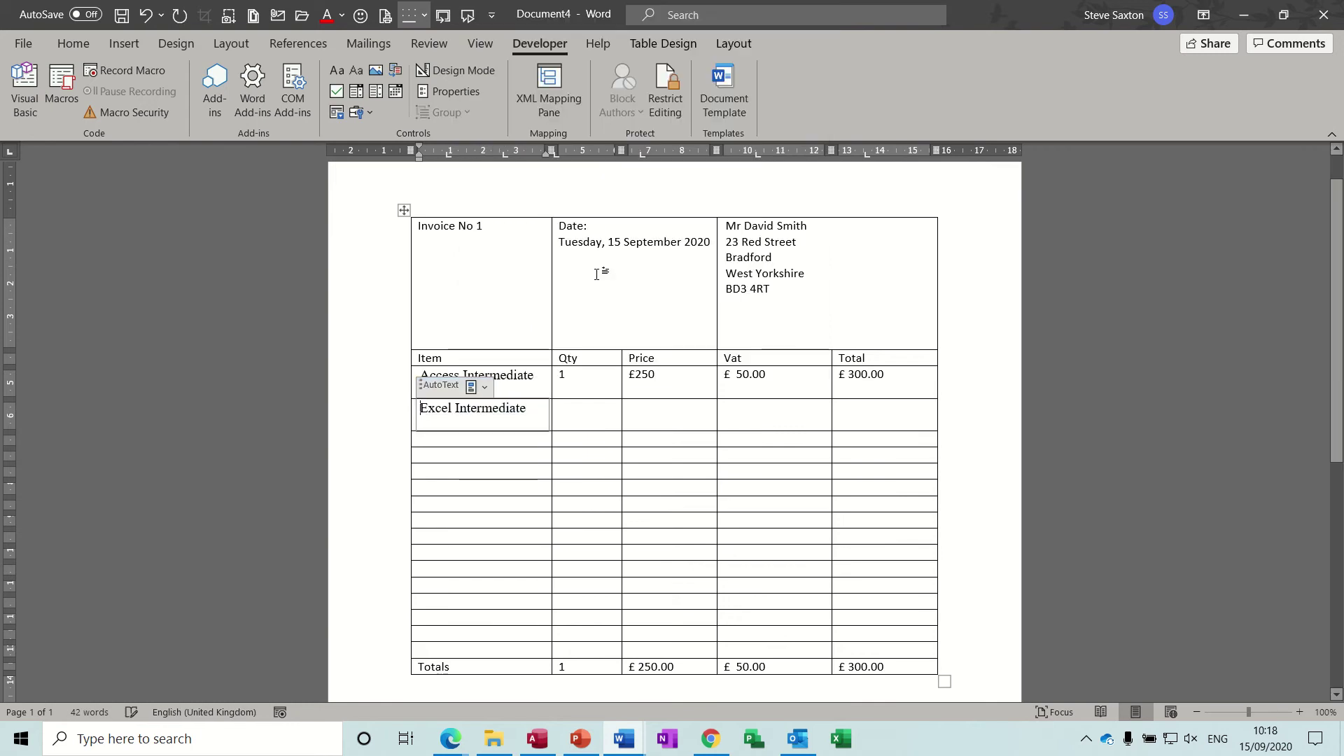
# Step: Enter quantity 1 and price £250.00 on the Excel Intermediate line
pyautogui.click(585, 413)
pyautogui.write('1')
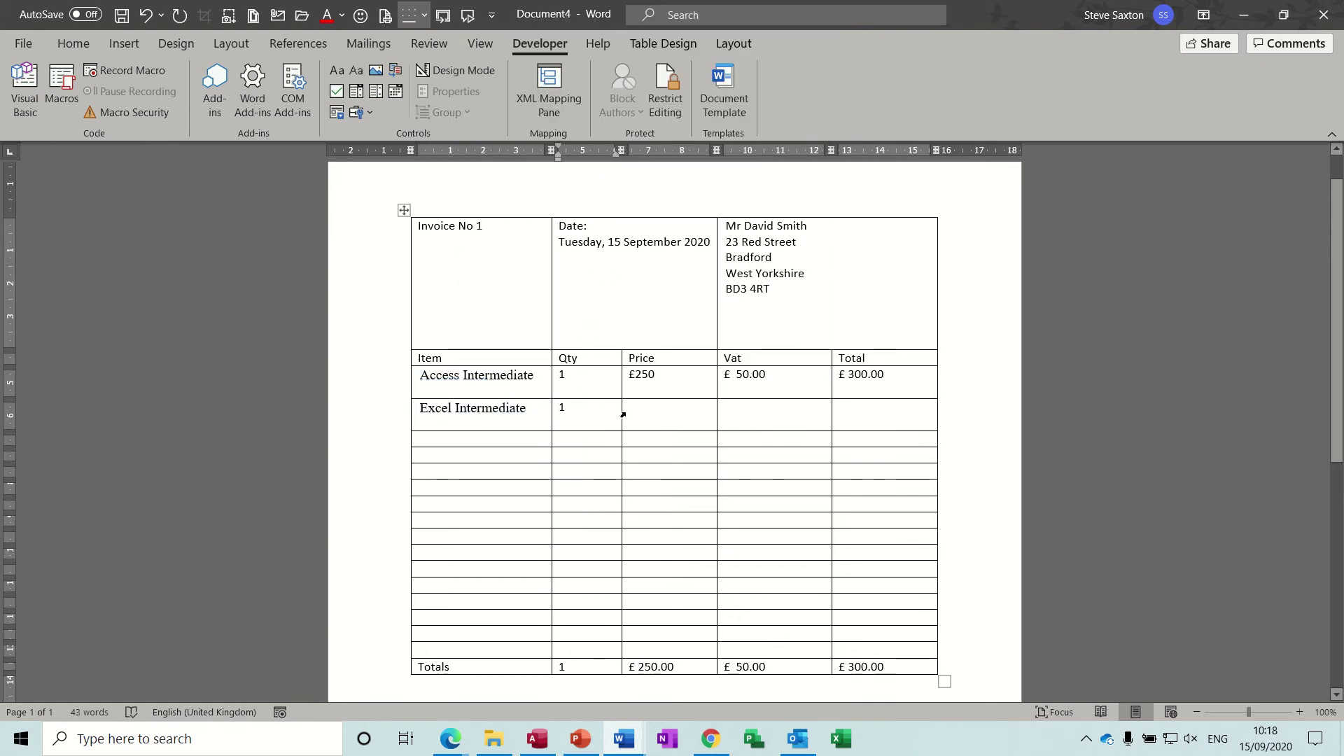
pyautogui.click(634, 413)
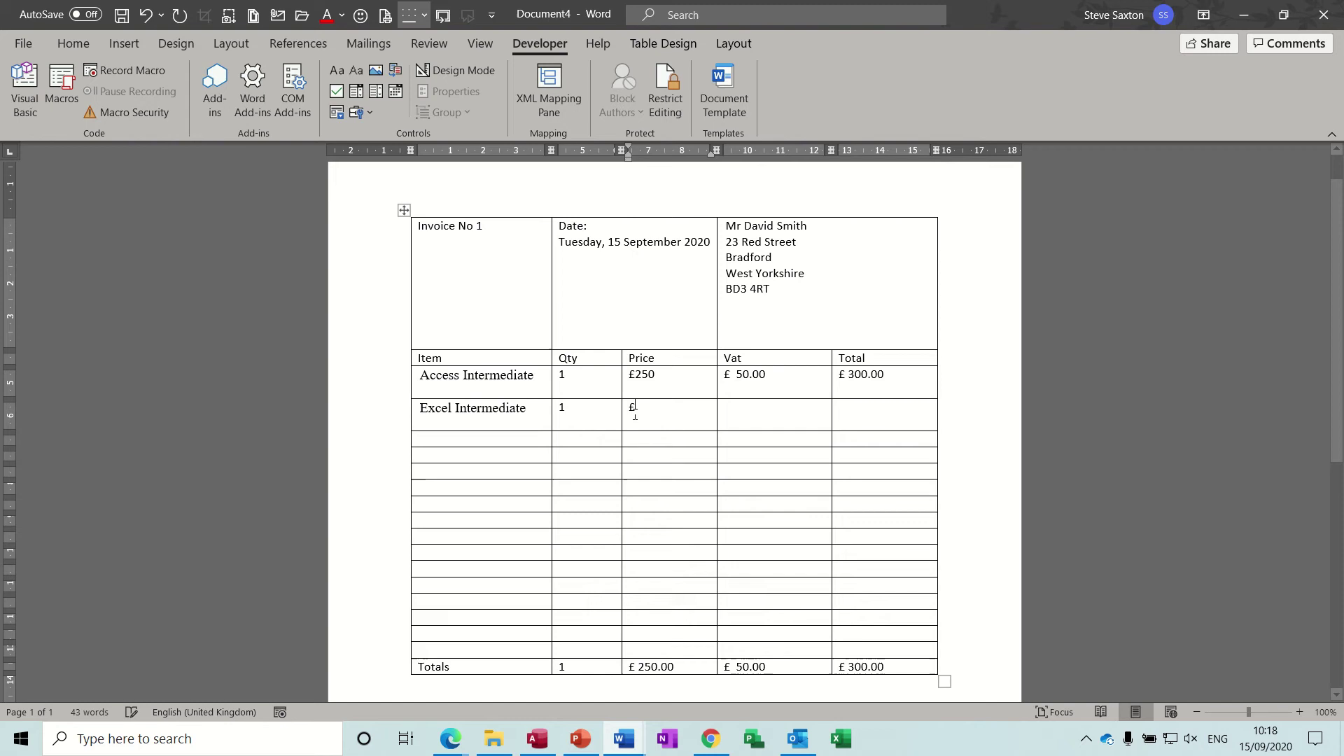
pyautogui.write('£250')
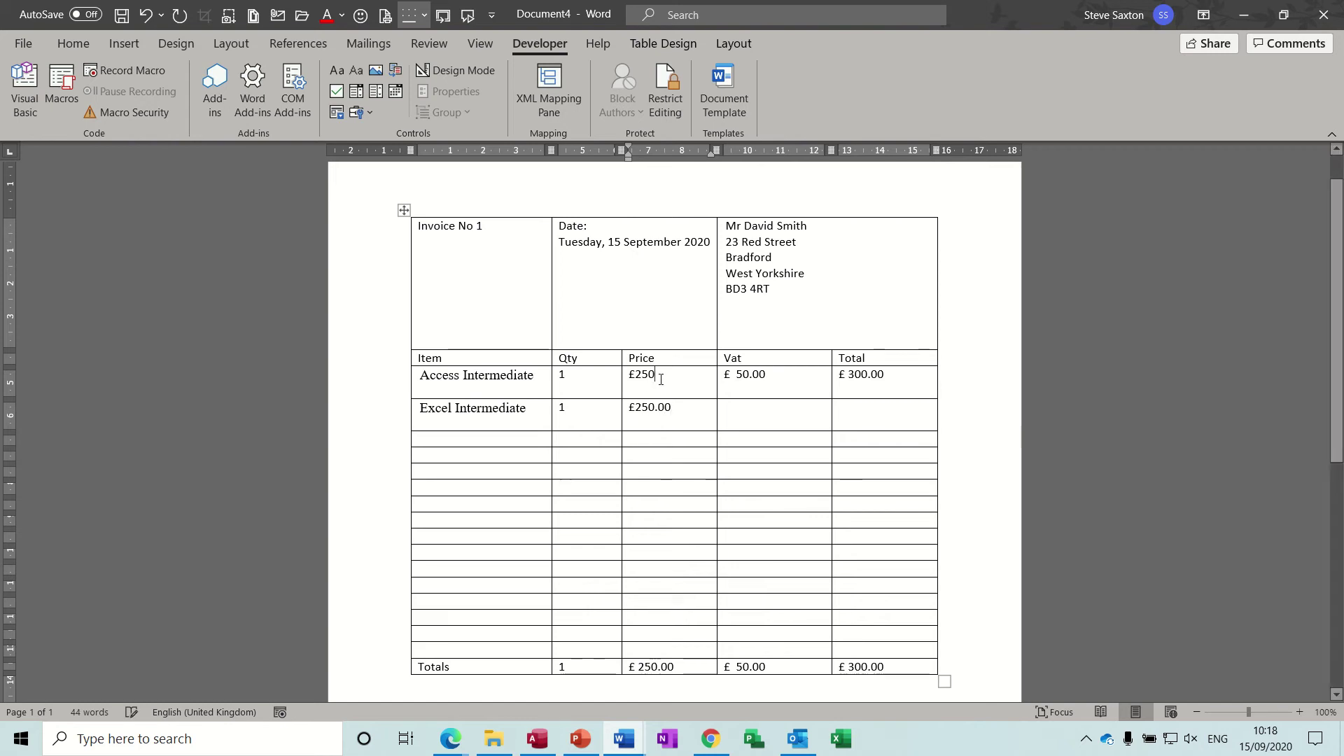
pyautogui.write('.00')
# Step: Update all fields so totals read 2, £500.00, £100.00 and £600.00, then deselect
pyautogui.click(713, 451)
pyautogui.hotkey('ctrl', 'a')
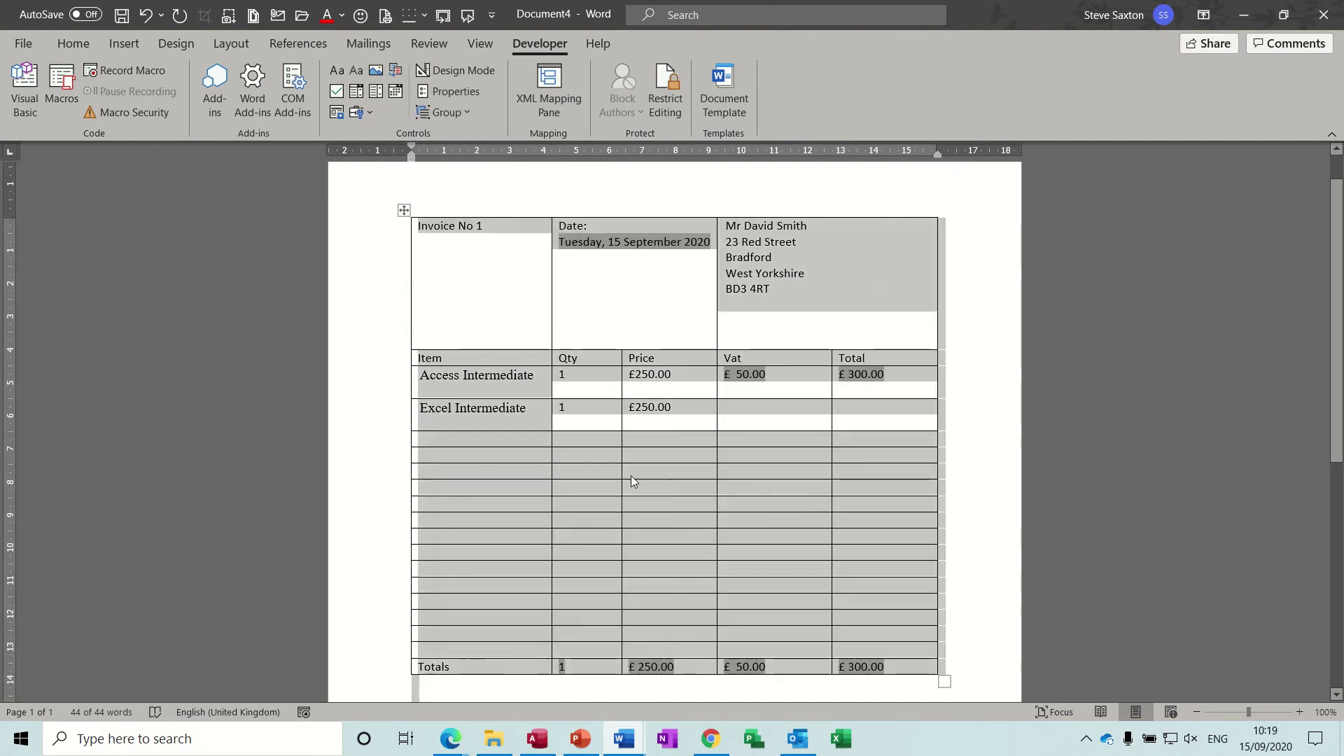
pyautogui.press('F9')
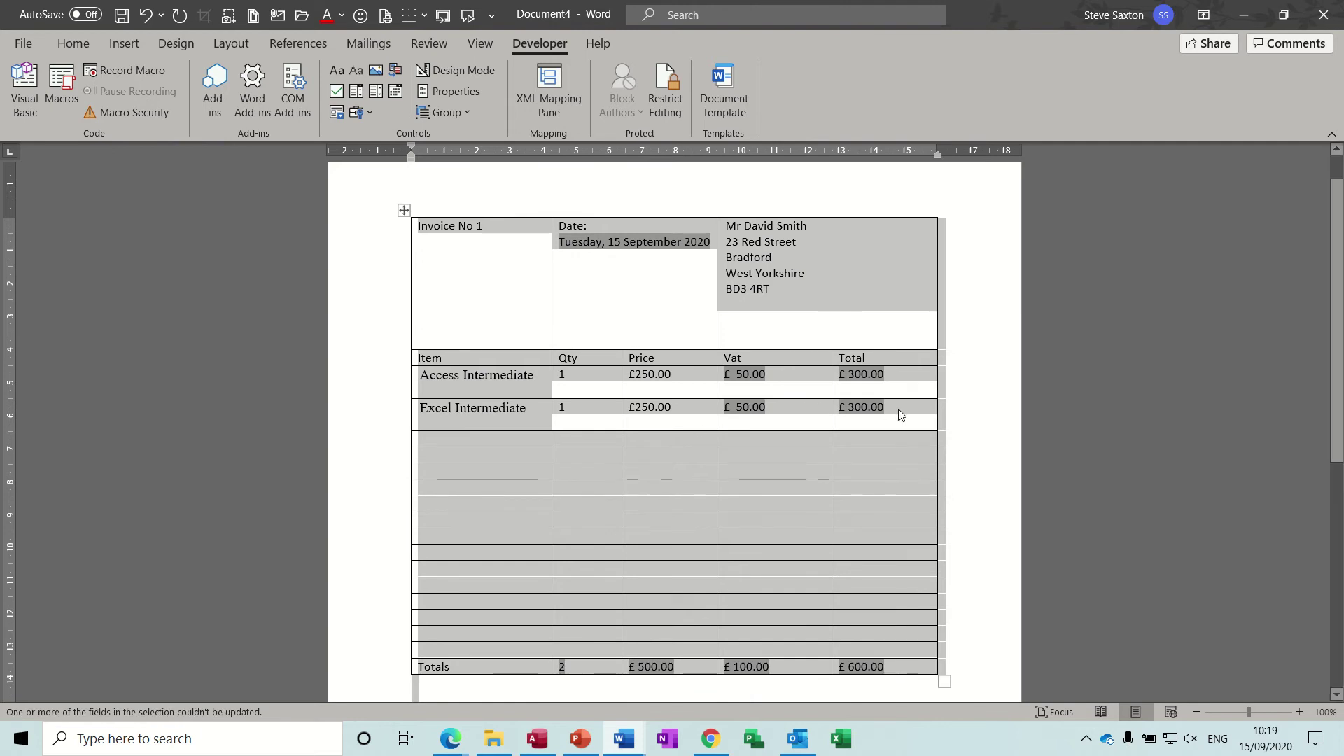
pyautogui.click(792, 430)
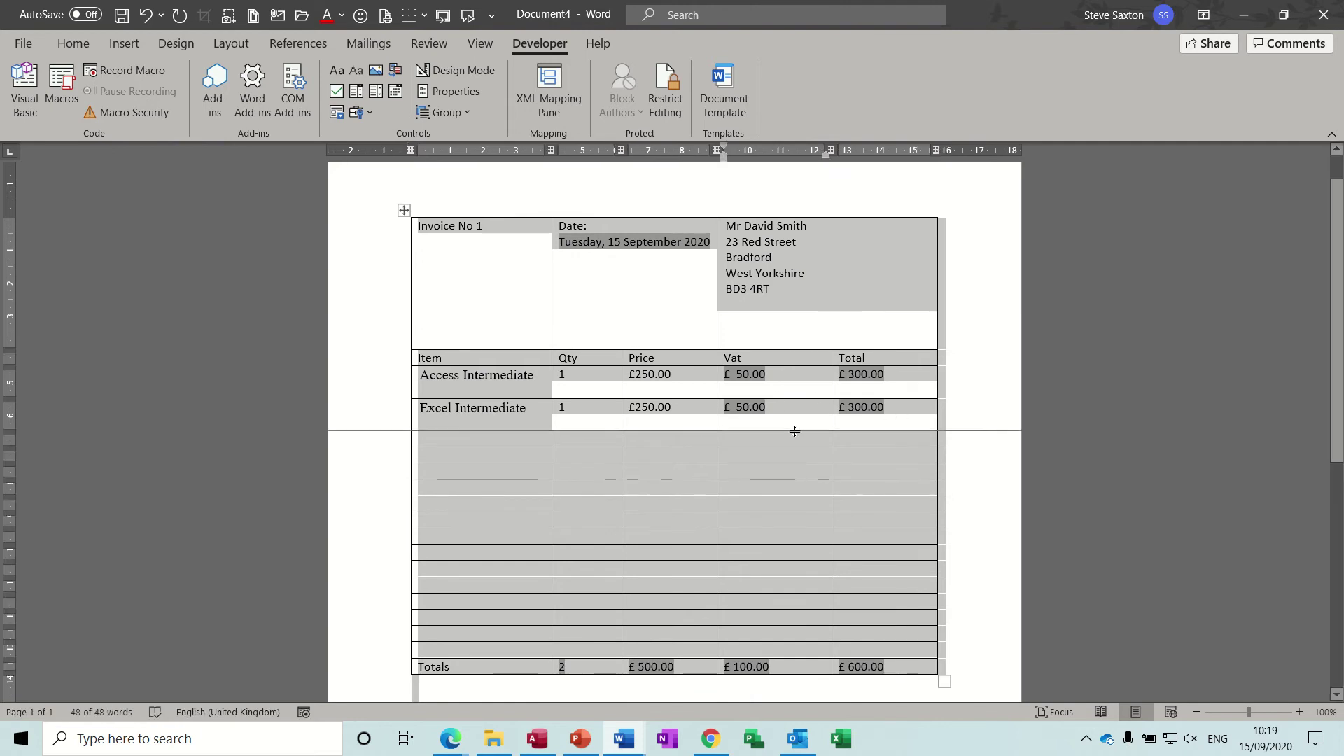
pyautogui.click(908, 414)
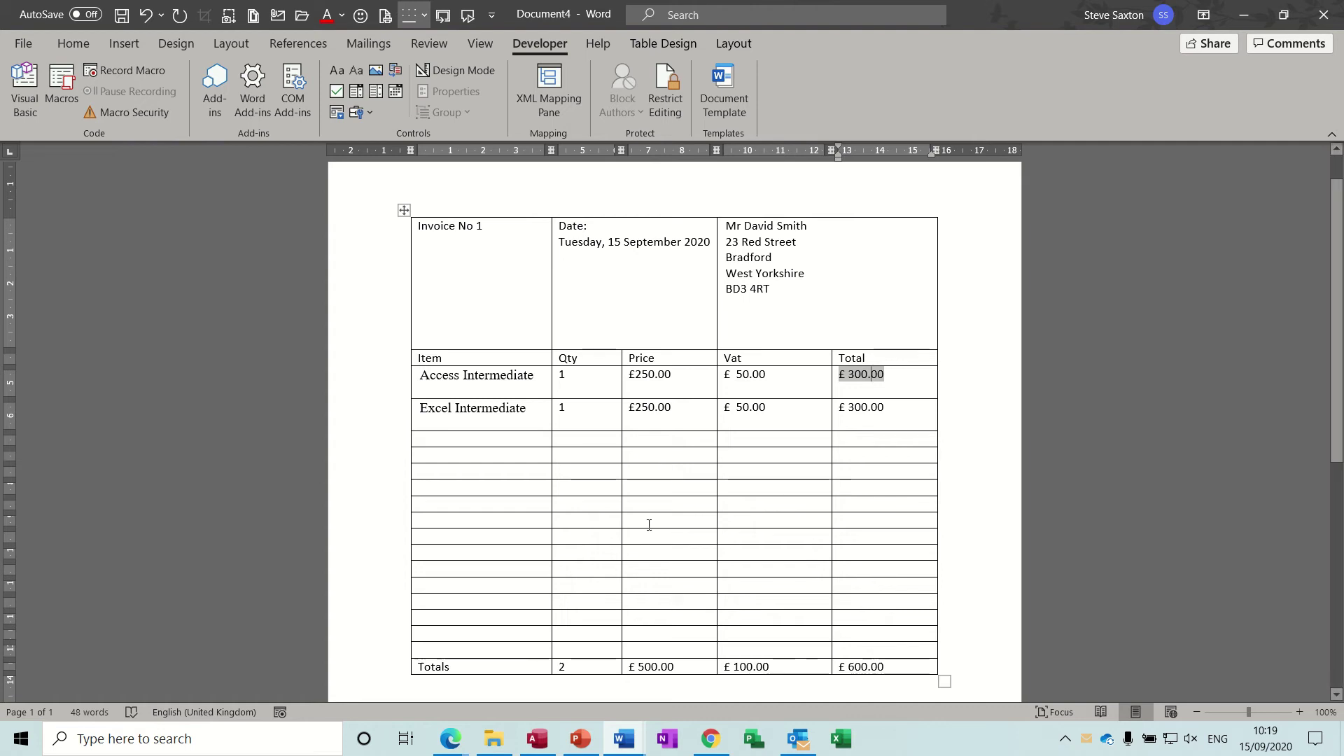
# Step: Create a new blank document and insert a 5-column, 6-row table
pyautogui.hotkey('ctrl', 'n')
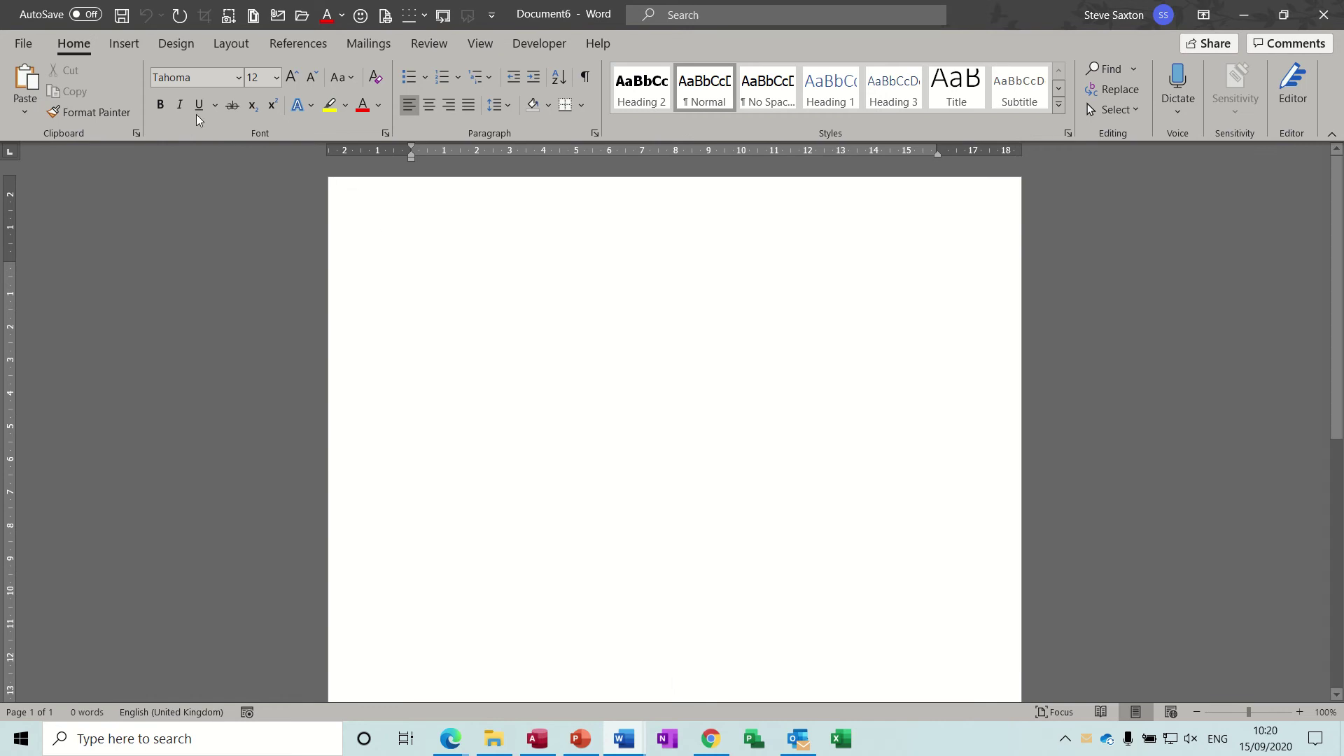
pyautogui.click(129, 48)
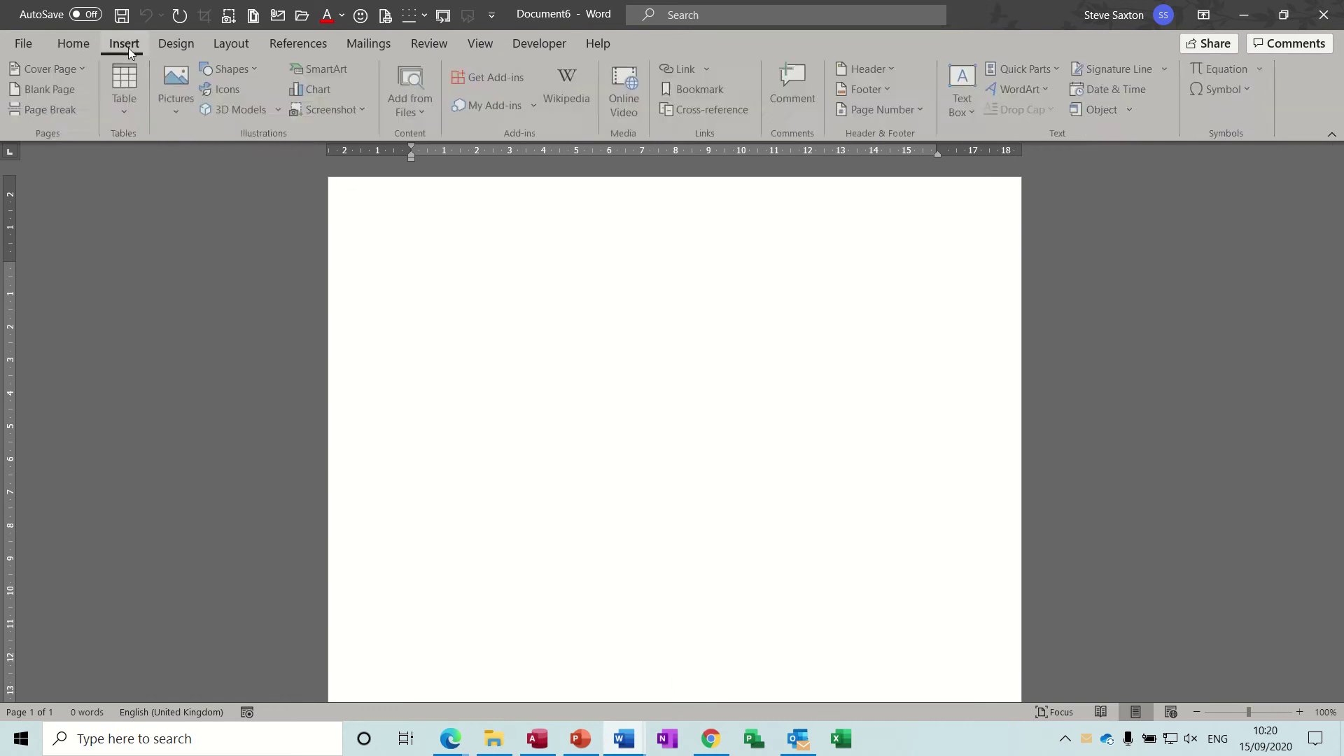
pyautogui.click(130, 98)
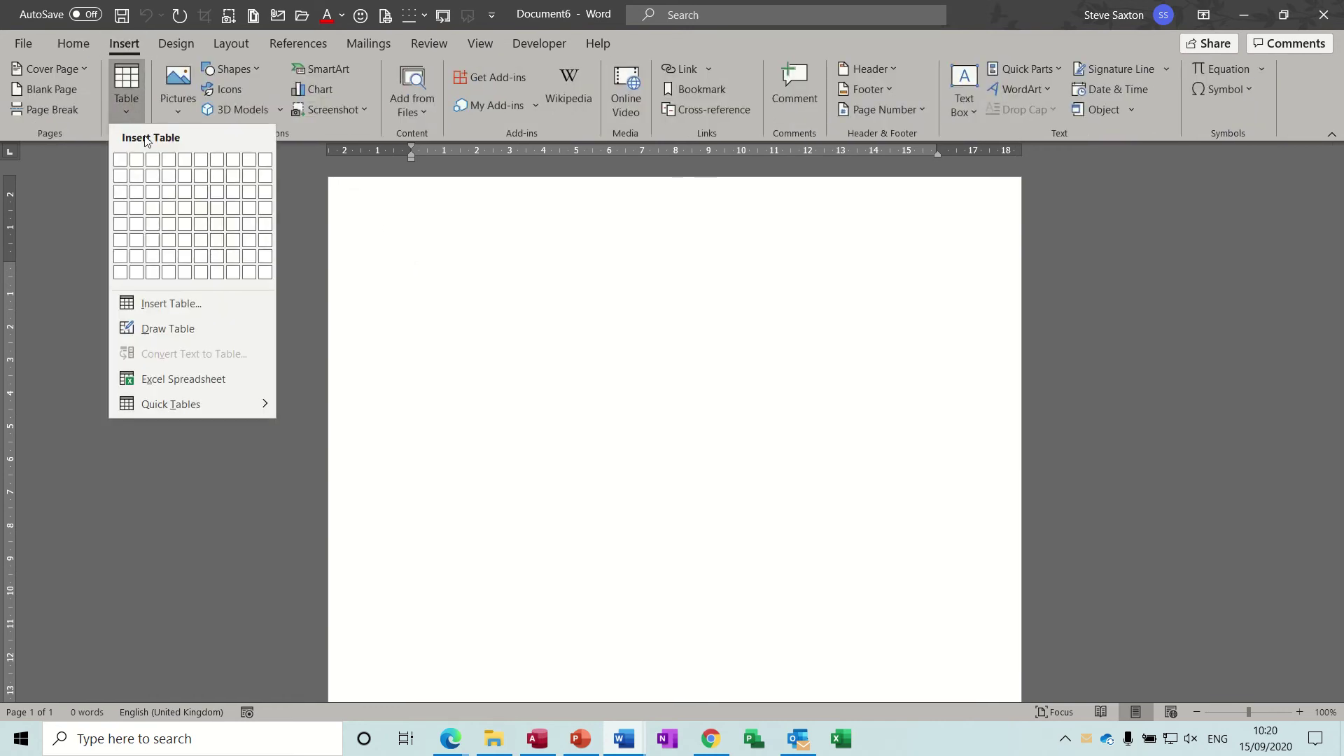
pyautogui.click(179, 254)
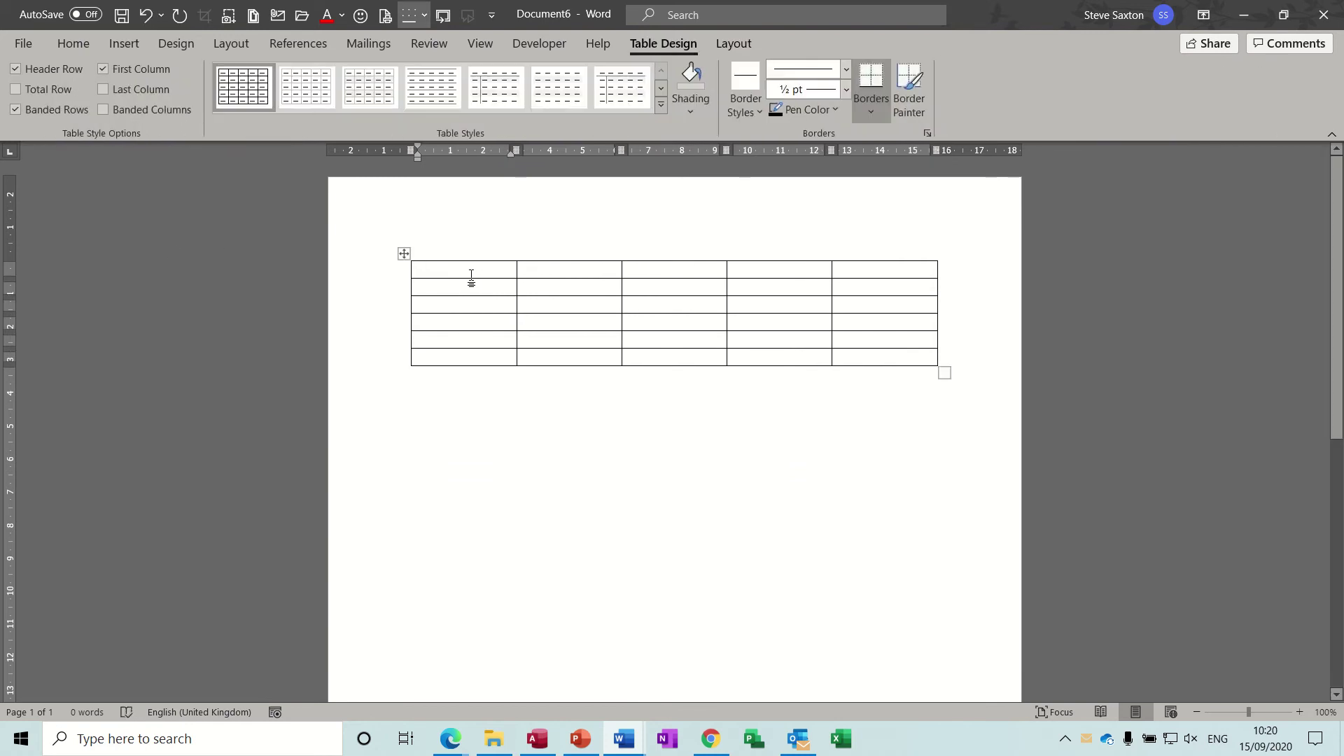
# Step: Make the first row taller and type 'Invoice No' and 'Date:' in its first two cells
pyautogui.moveTo(471, 280); pyautogui.dragTo(478, 394)
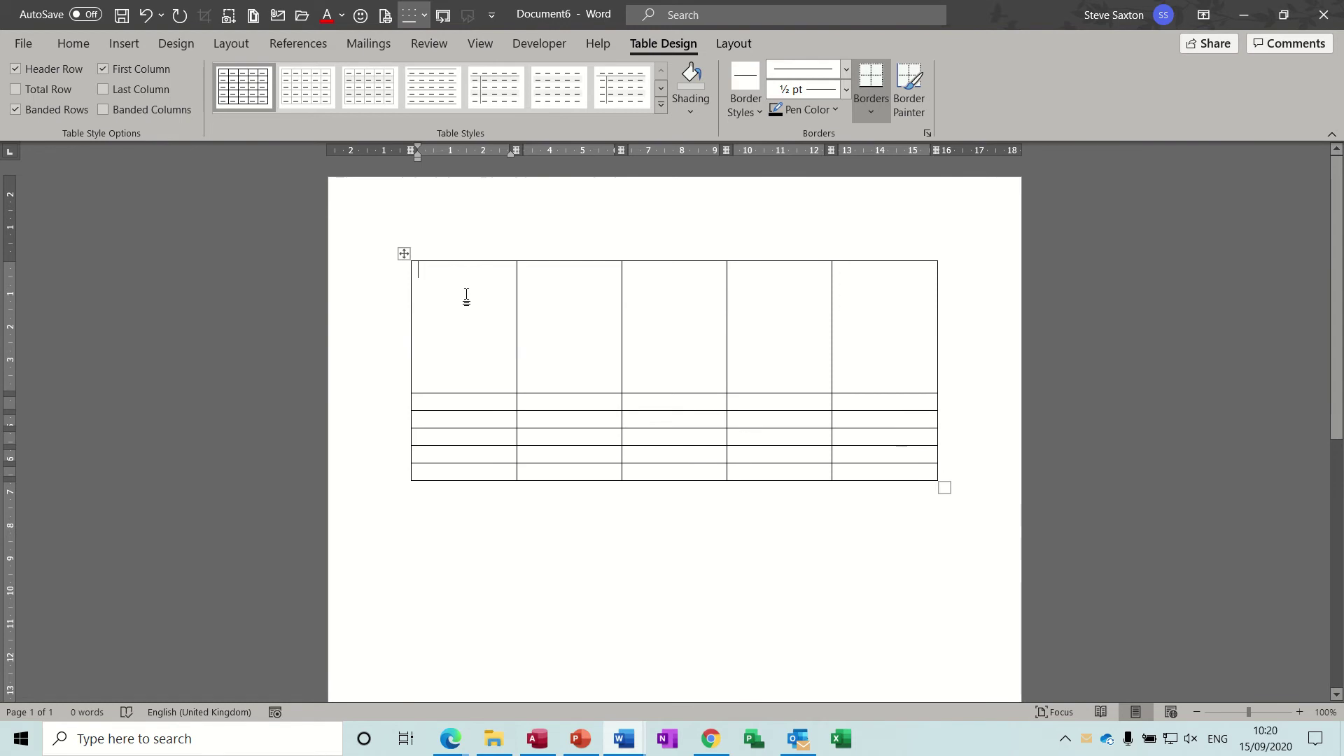
pyautogui.write('Invoice No')
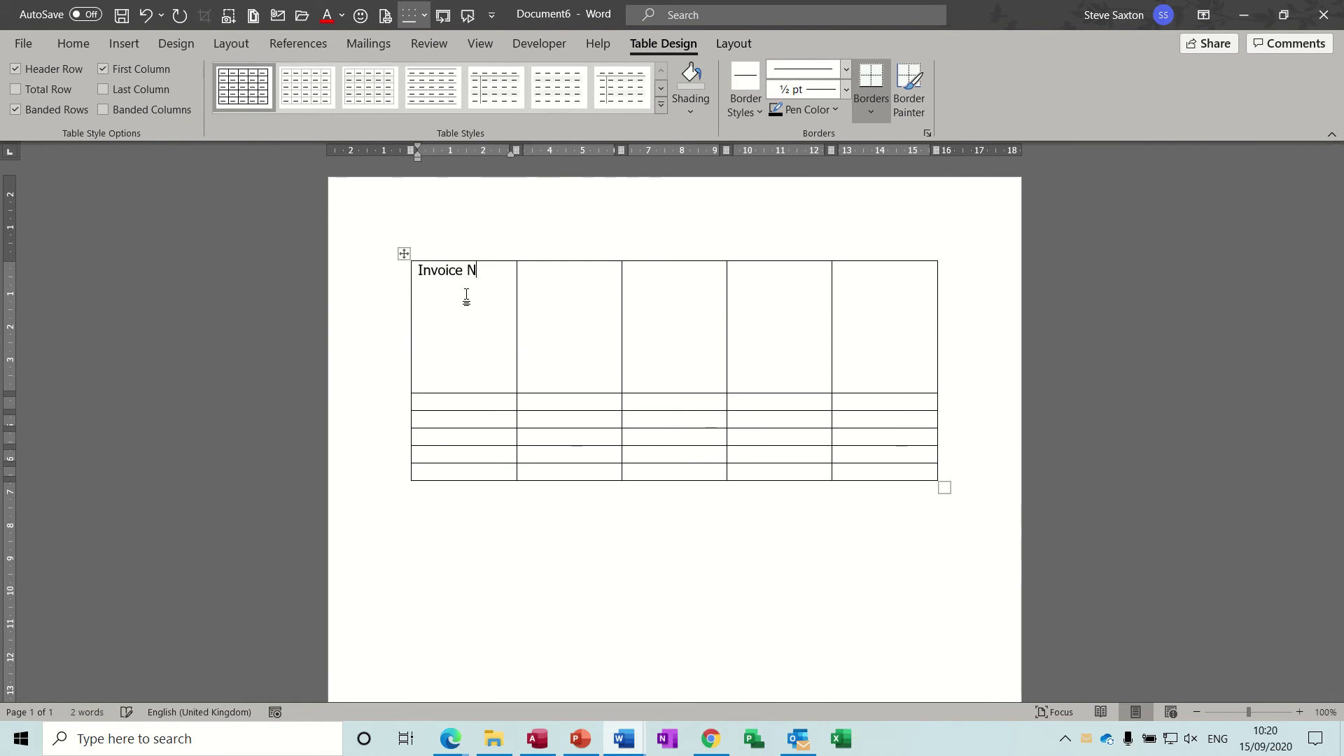
pyautogui.click(539, 281)
pyautogui.write('Date:')
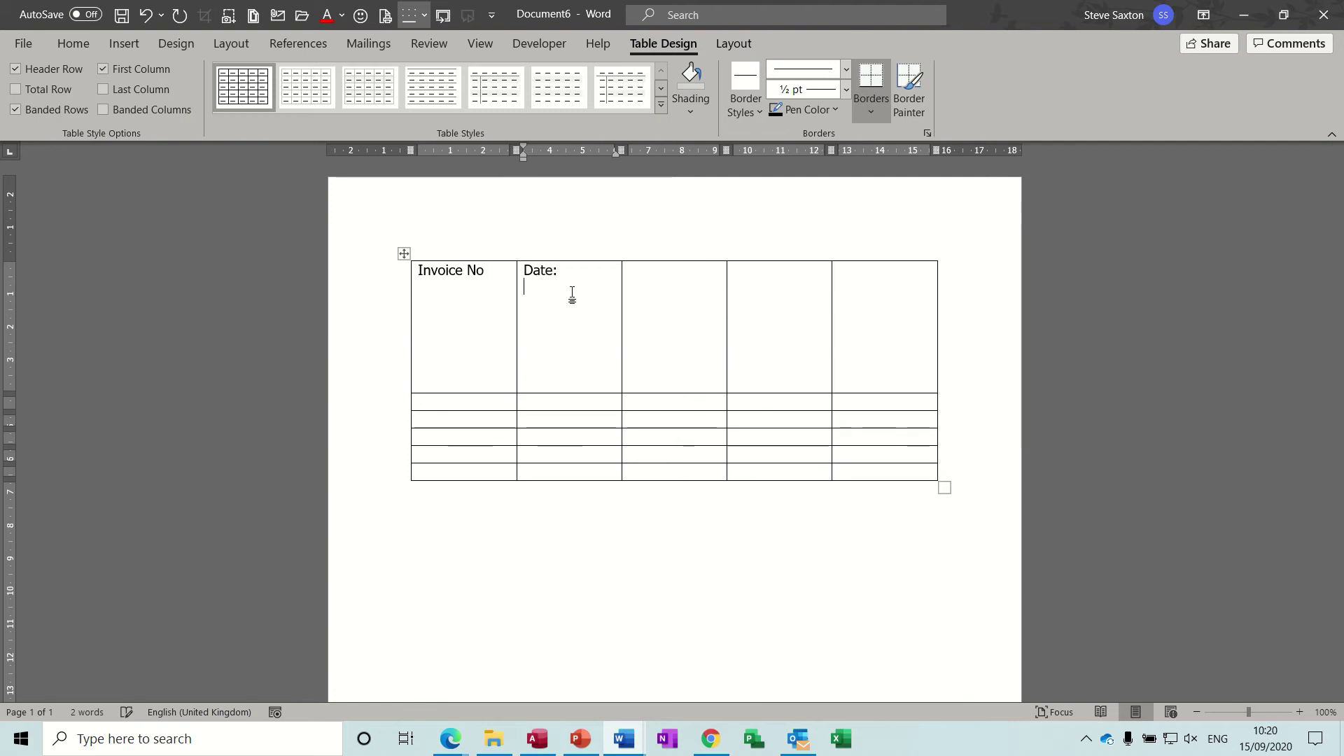
# Step: Insert the date as 'Tuesday, 15 September 2020' after Date: and widen that column
pyautogui.click(127, 45)
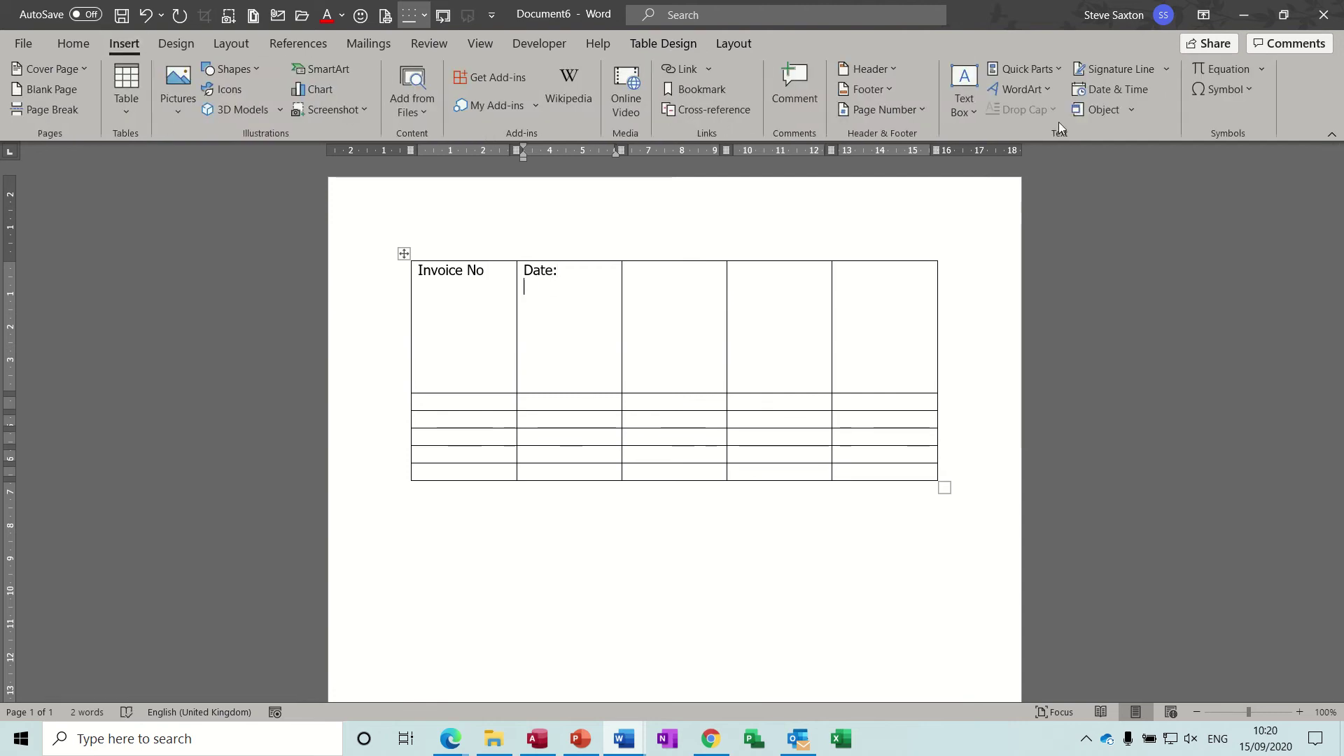
pyautogui.click(1106, 89)
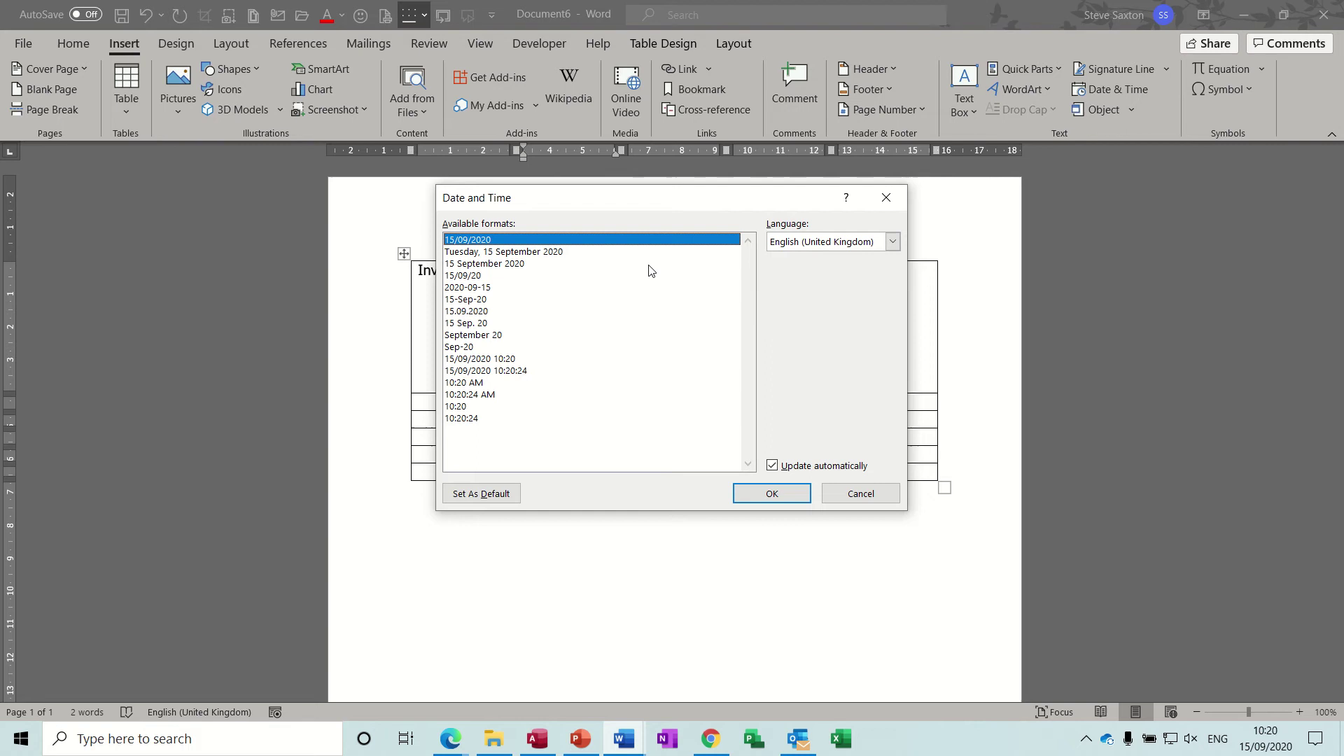
pyautogui.click(568, 254)
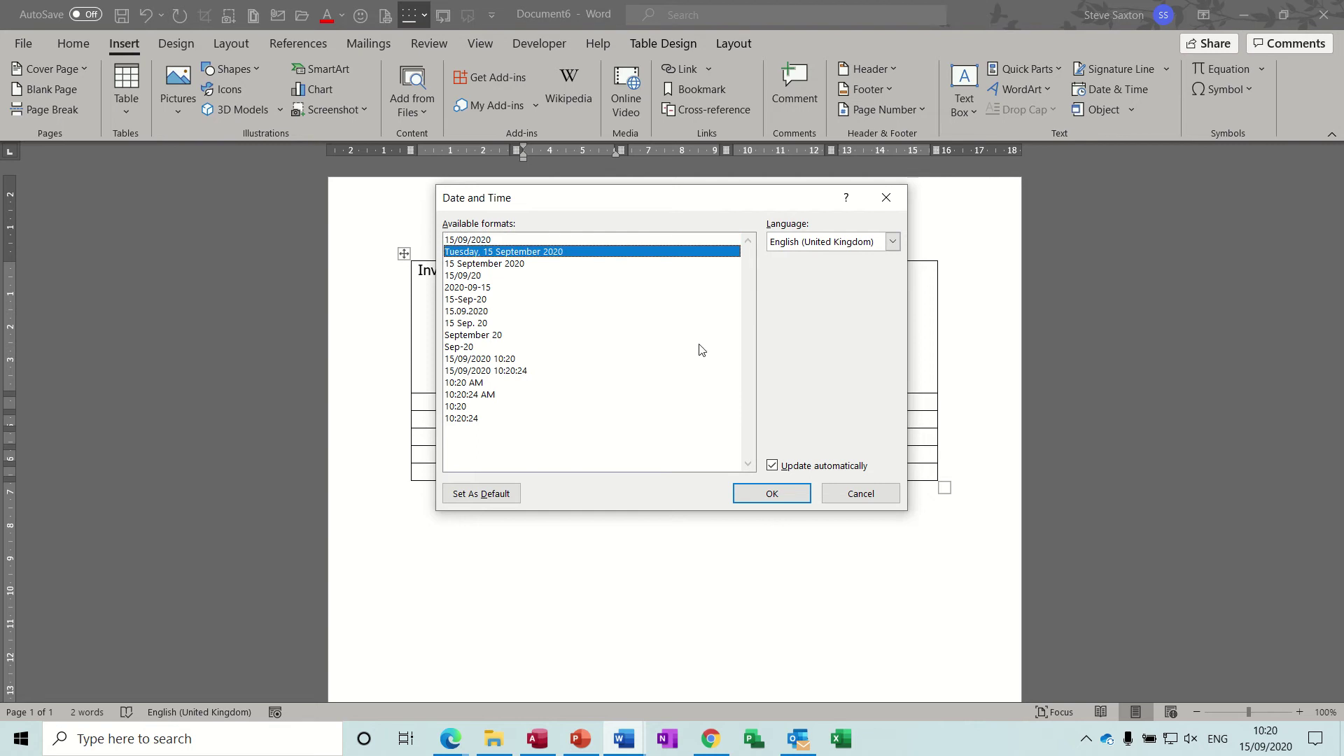
pyautogui.click(771, 494)
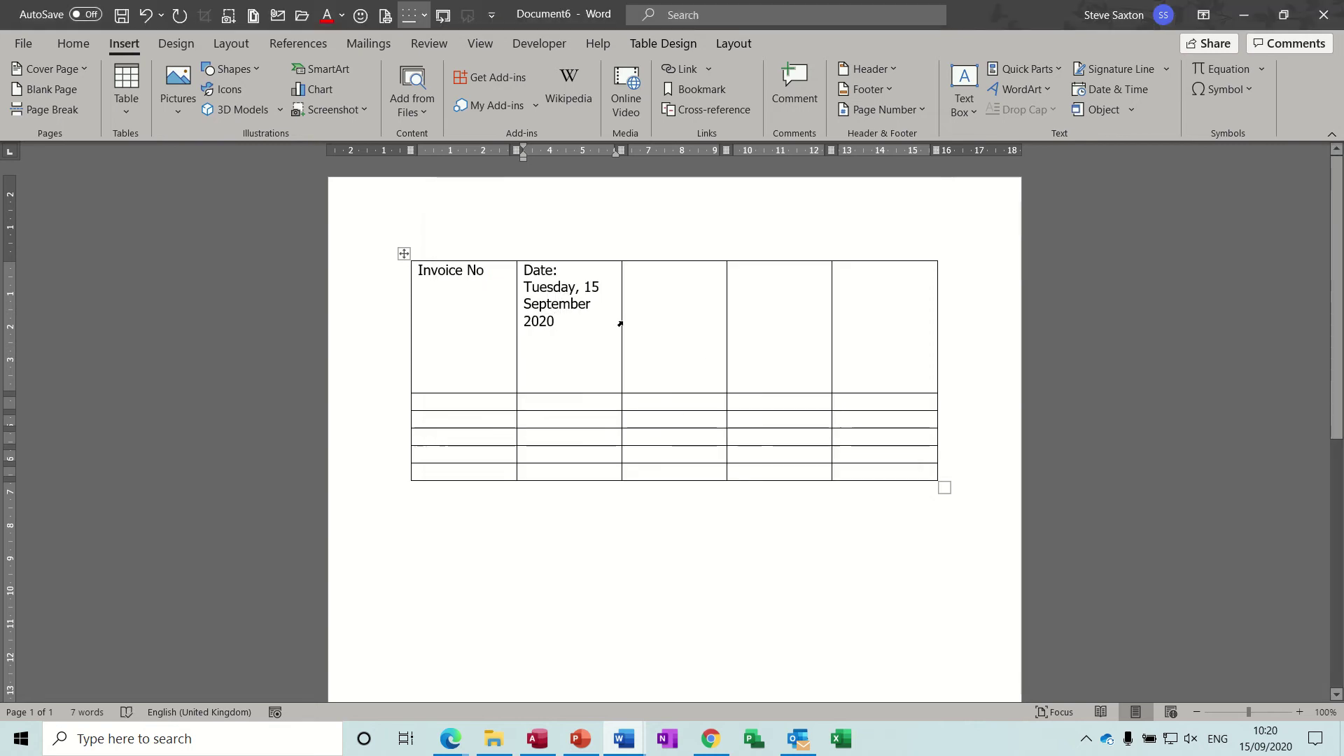
pyautogui.moveTo(621, 320)
pyautogui.mouseDown()
pyautogui.moveTo(662, 322)
pyautogui.moveTo(645, 322)
pyautogui.mouseUp()
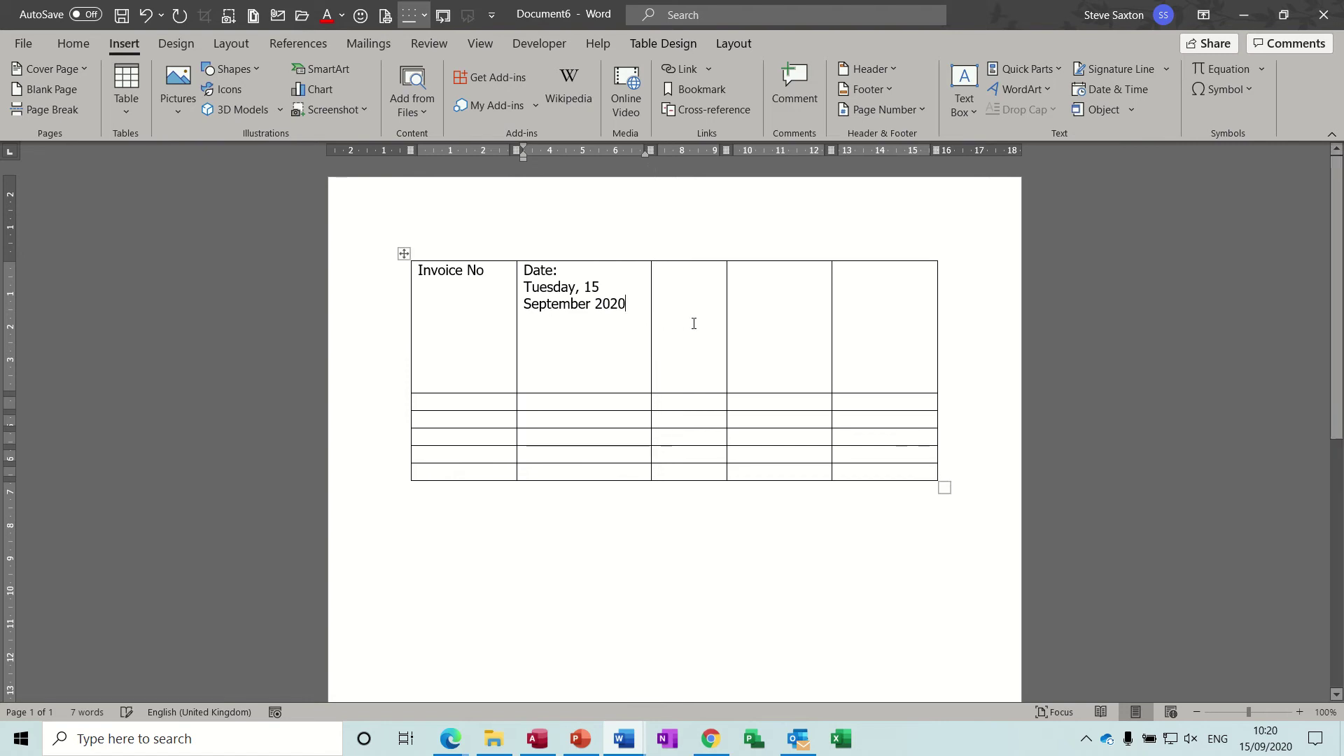
# Step: Widen the third column and merge the top cells of columns 4 and 5 into one
pyautogui.moveTo(727, 321); pyautogui.dragTo(767, 322)
pyautogui.keyDown('shift'); pyautogui.click(852, 317); pyautogui.keyUp('shift')
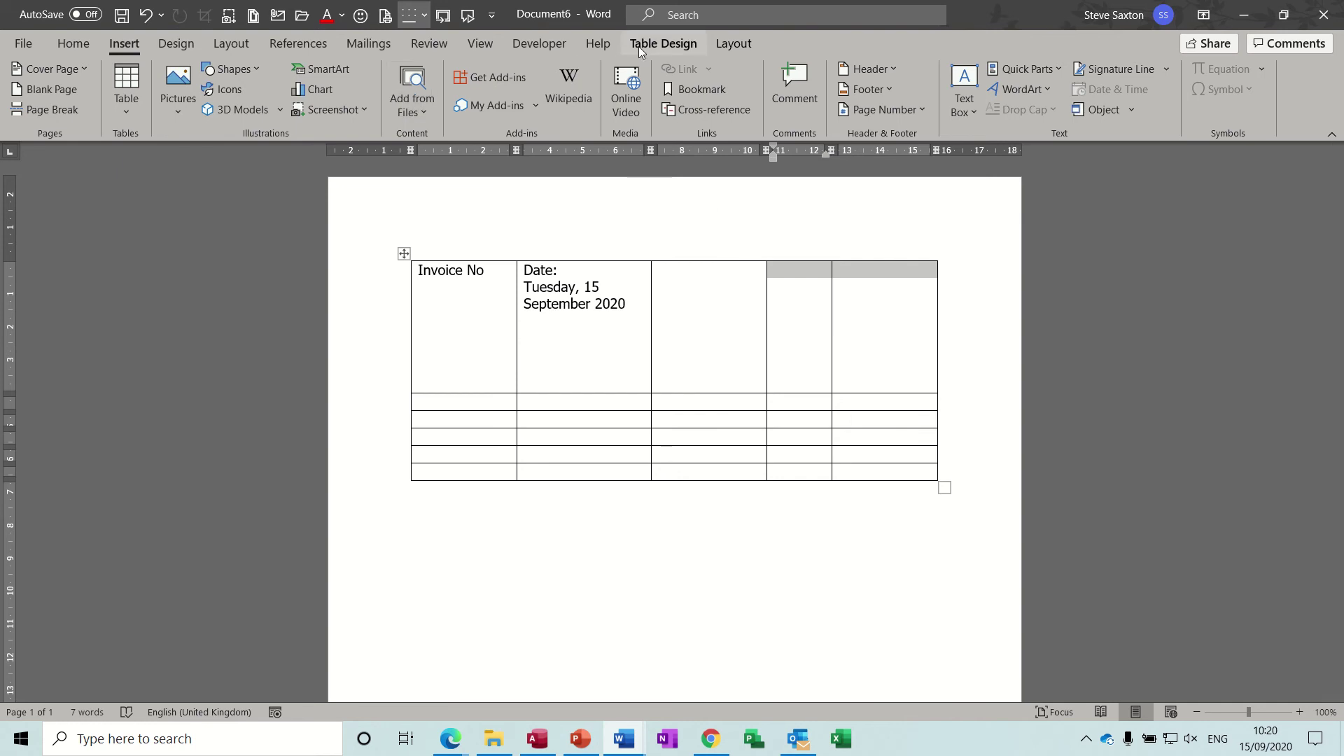
pyautogui.click(734, 43)
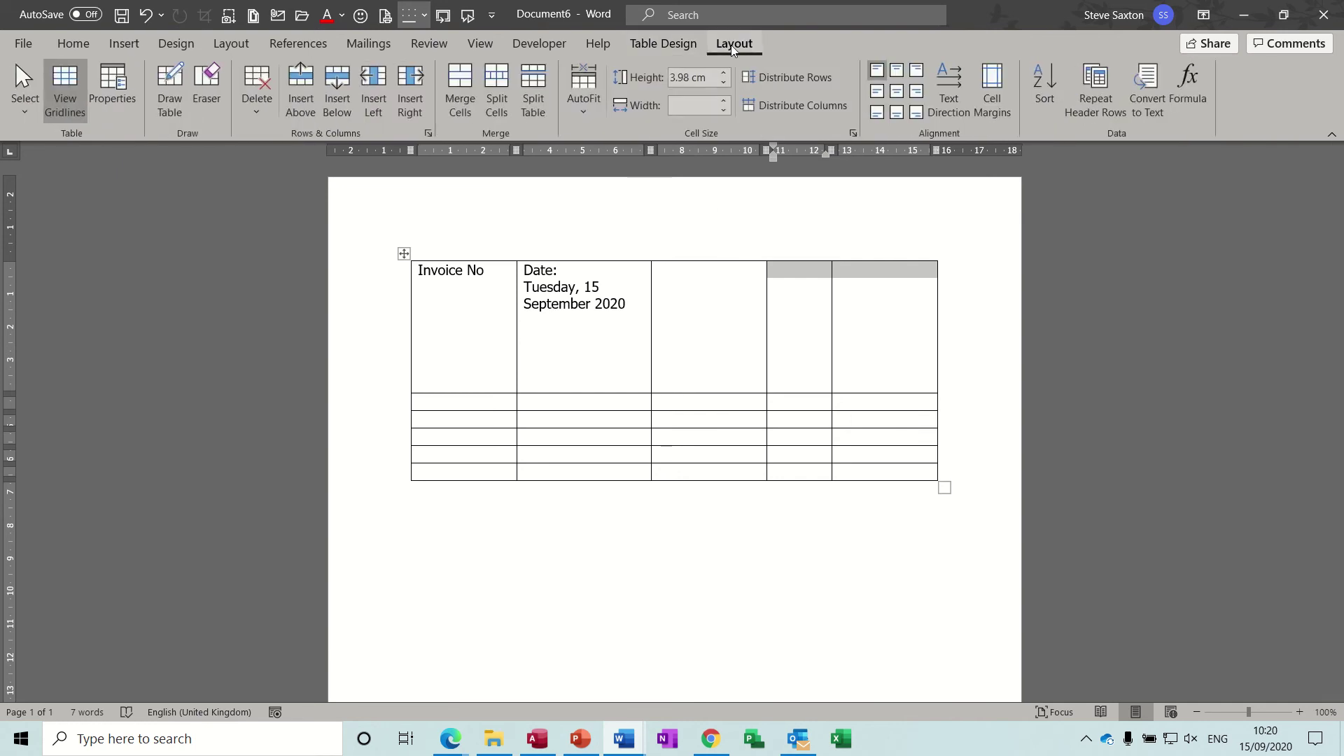
pyautogui.click(462, 86)
pyautogui.click(812, 302)
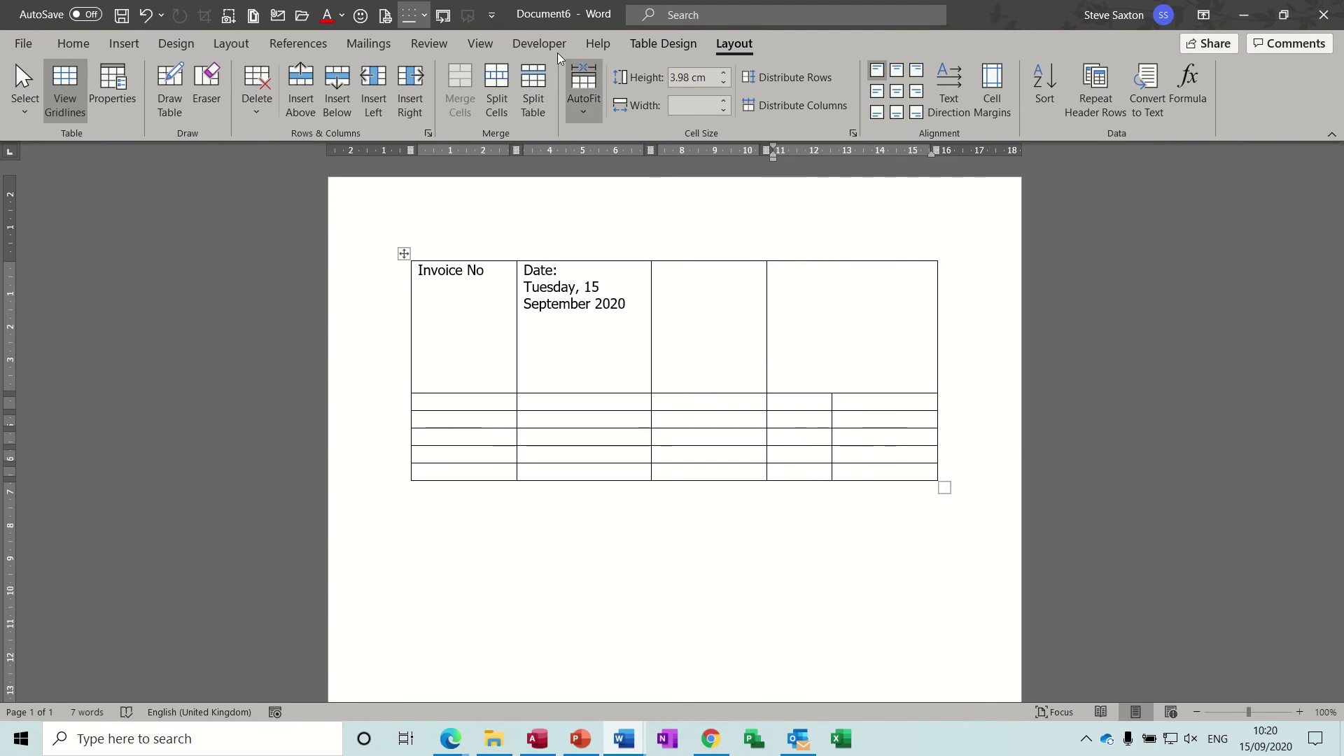
pyautogui.click(542, 44)
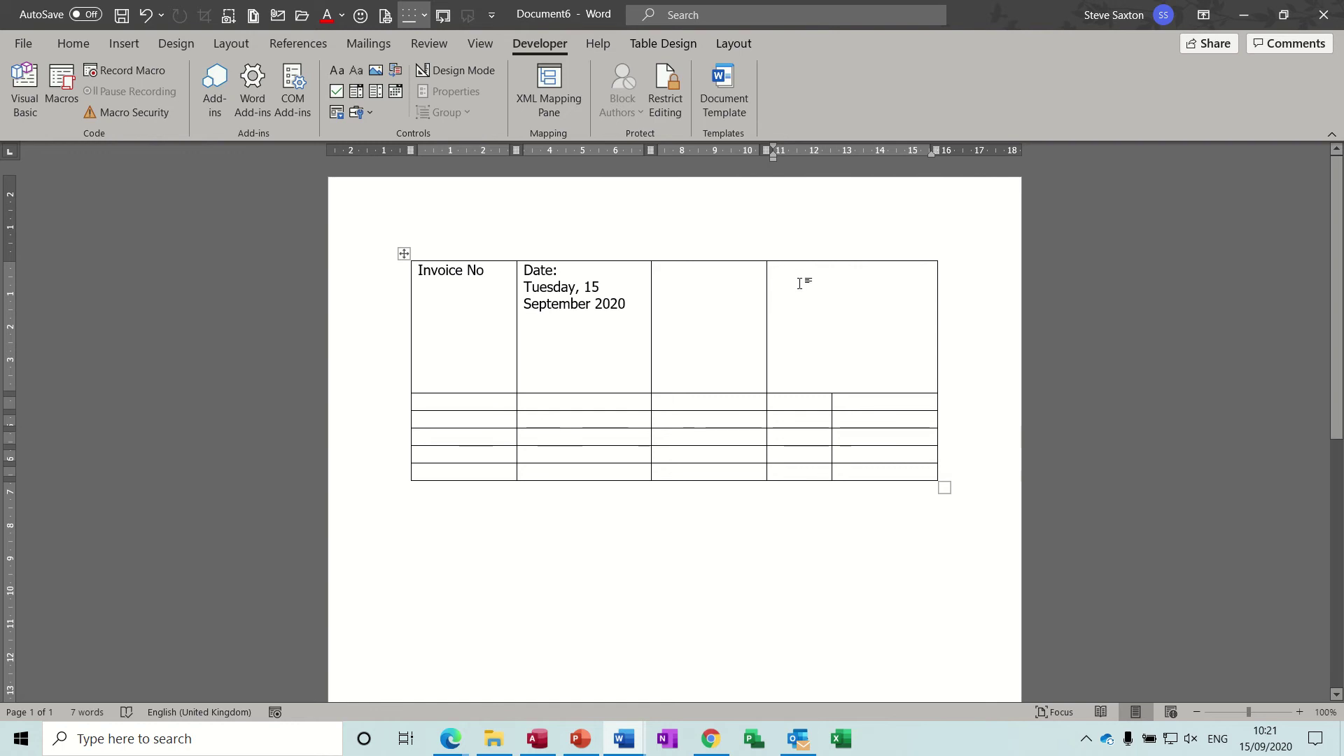
pyautogui.click(623, 736)
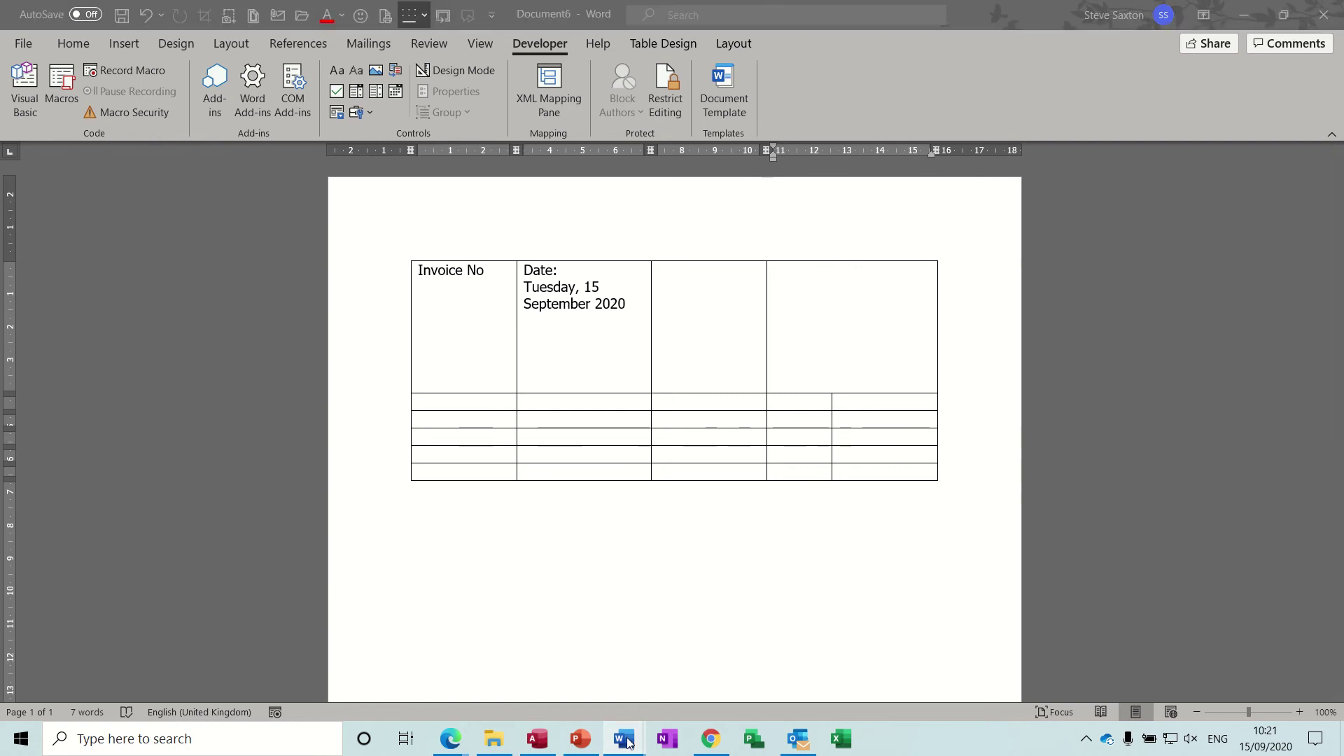
# Step: In the addresses document, type the new customer's name, street, town, postcode and county below Access Advanced
pyautogui.click(465, 680)
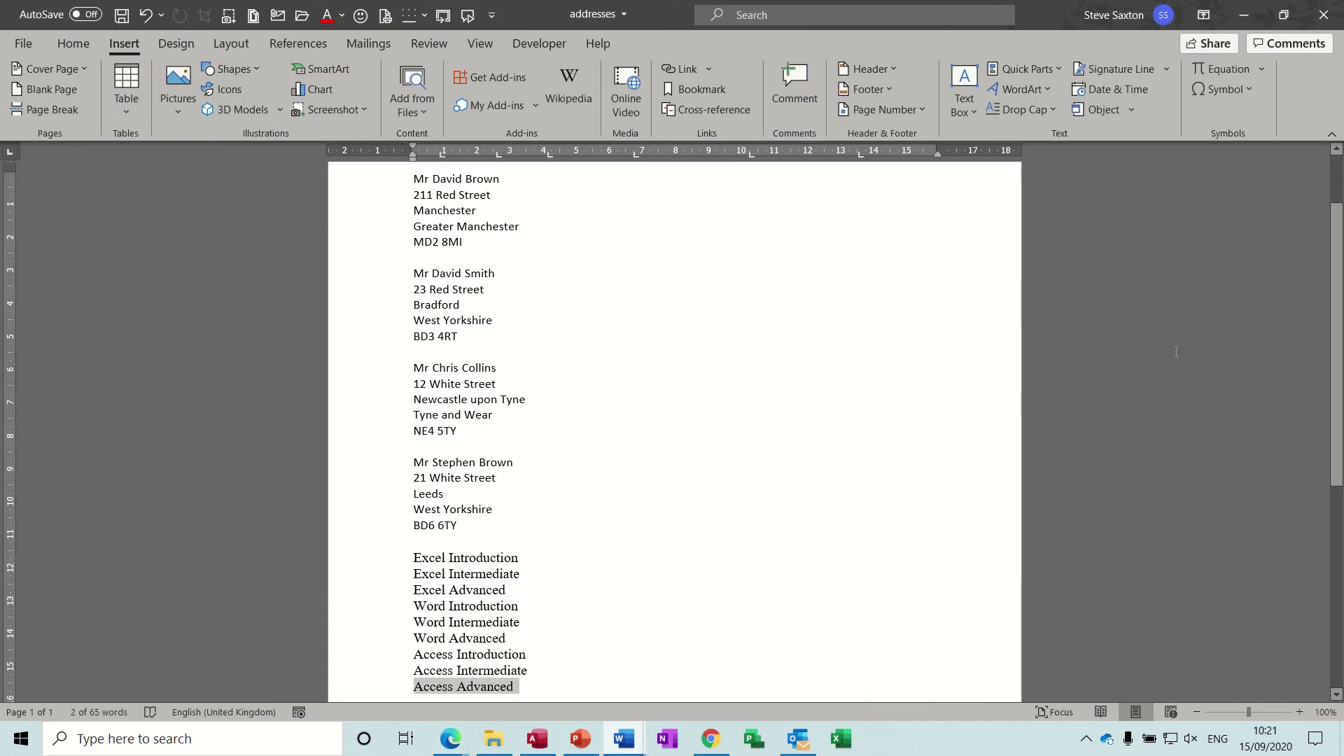
pyautogui.scroll(-3, 1330, 308)
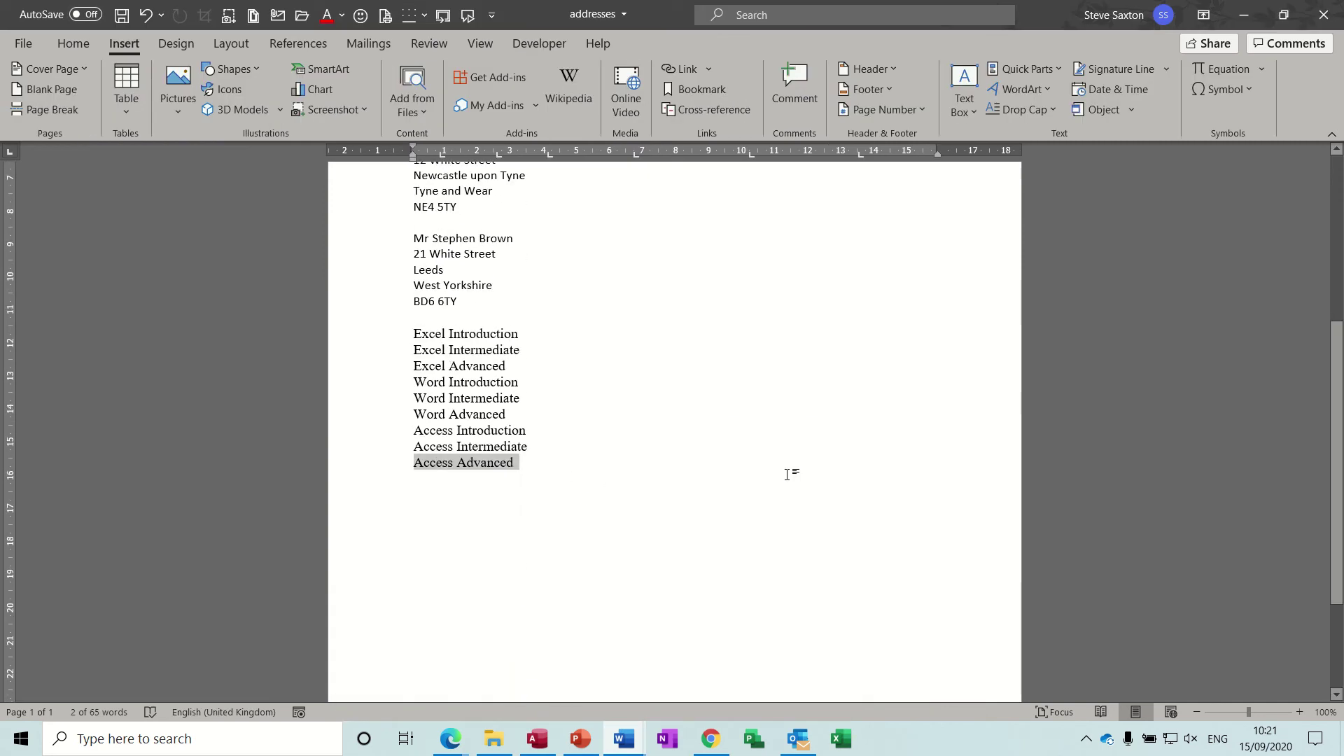
pyautogui.click(535, 470)
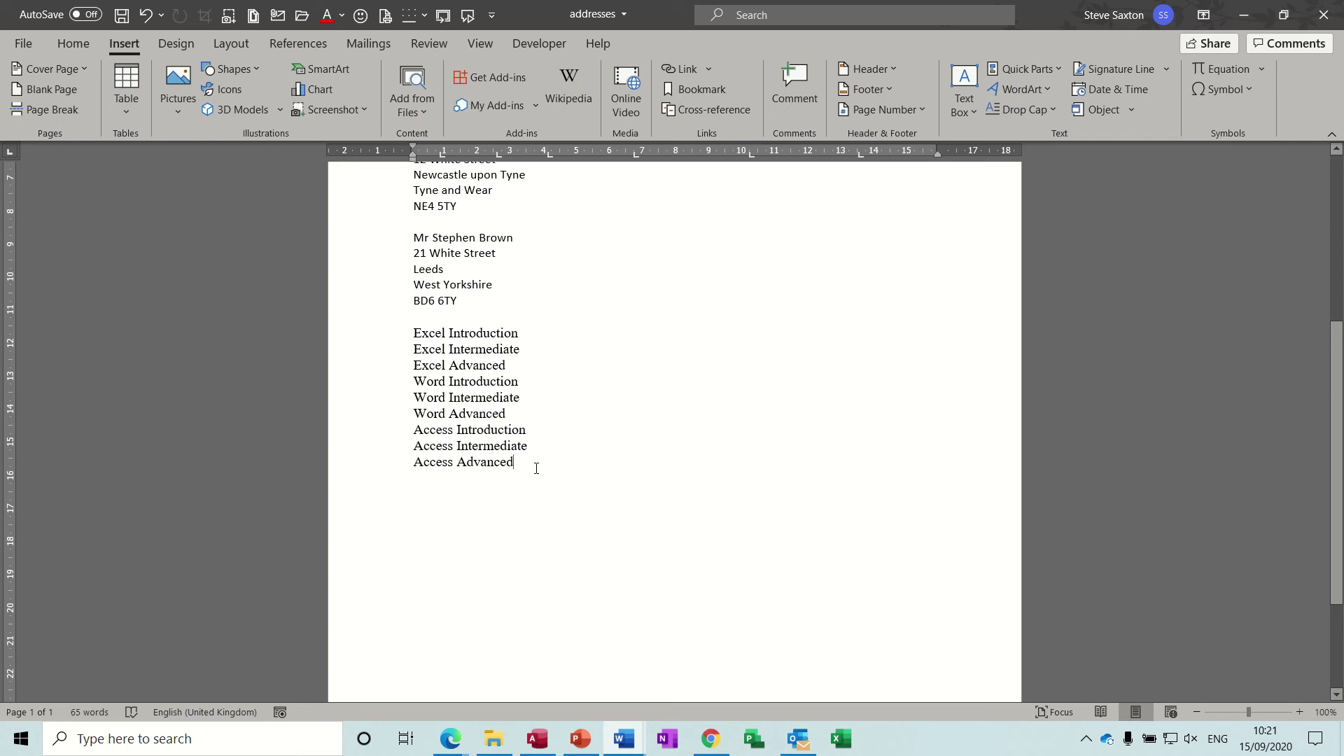
pyautogui.press('Return')
pyautogui.write('M')
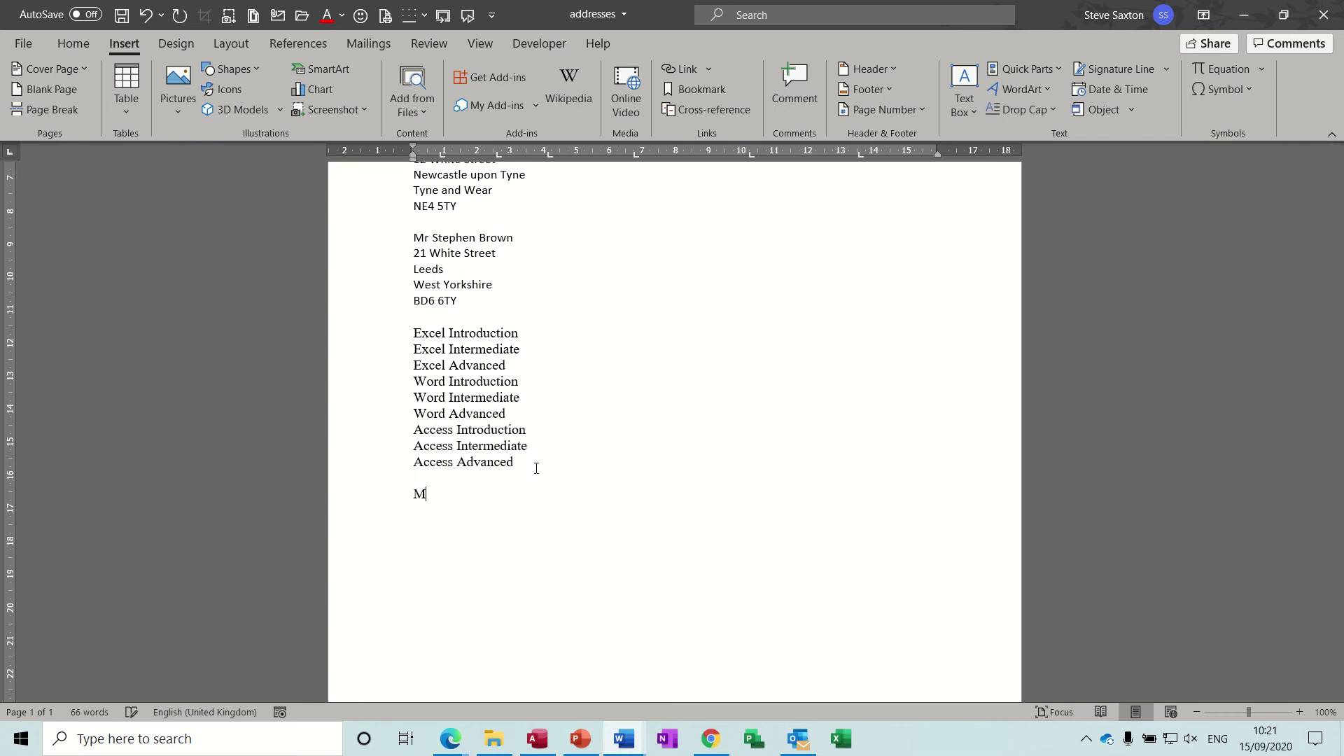
pyautogui.press('Return')
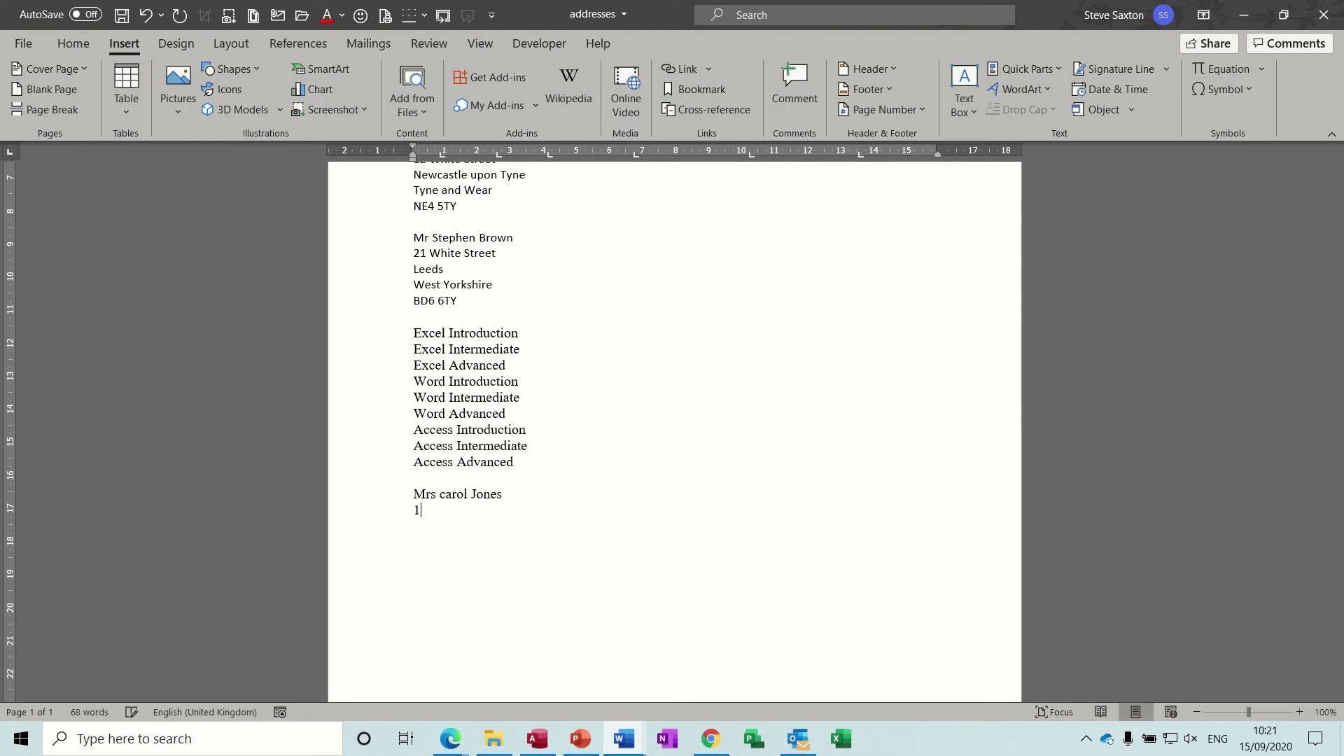
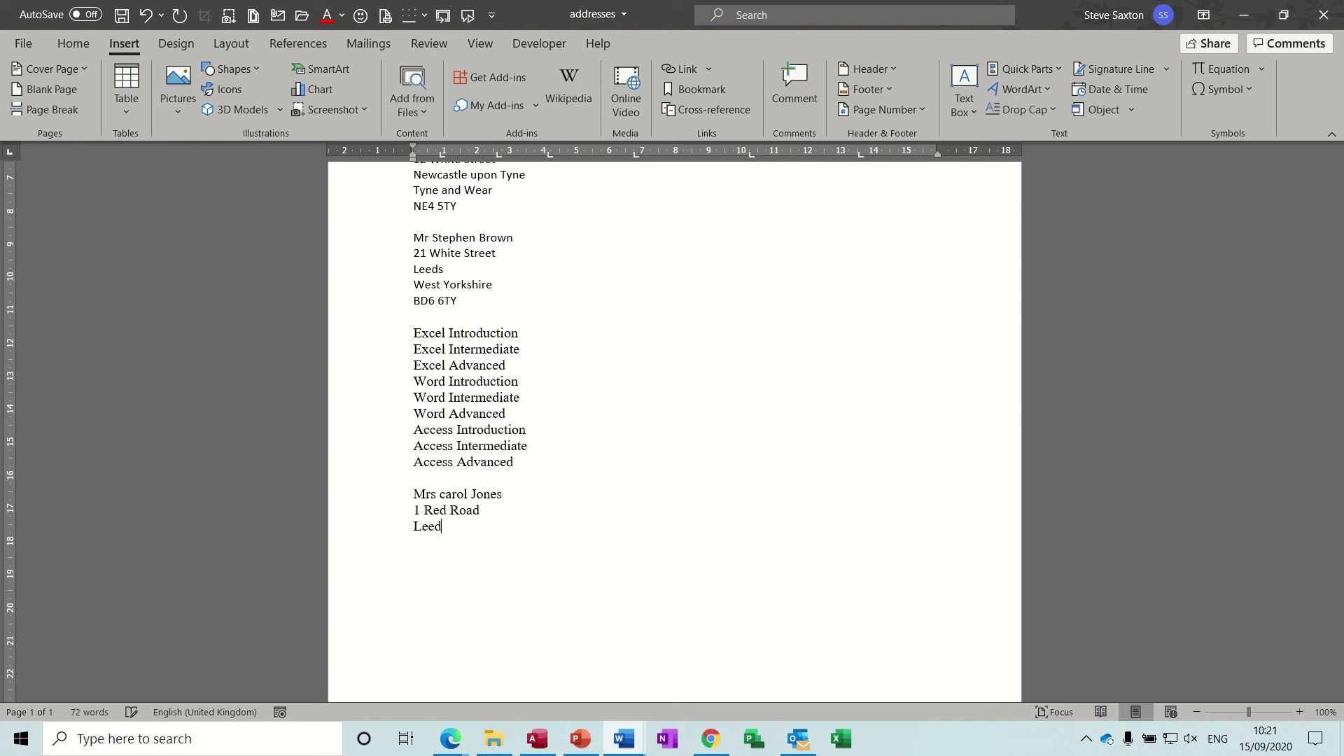
pyautogui.press('Return')
pyautogui.write('West Yo')
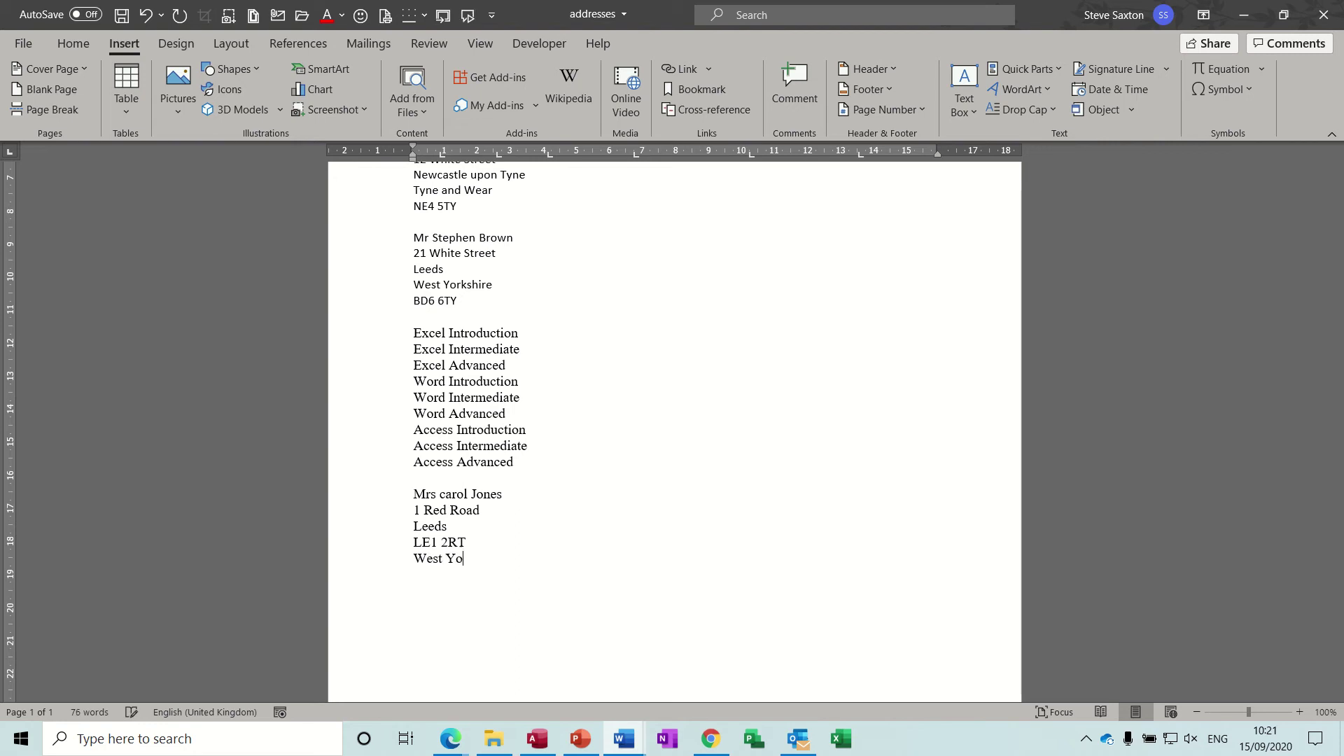
pyautogui.write('rkshire')
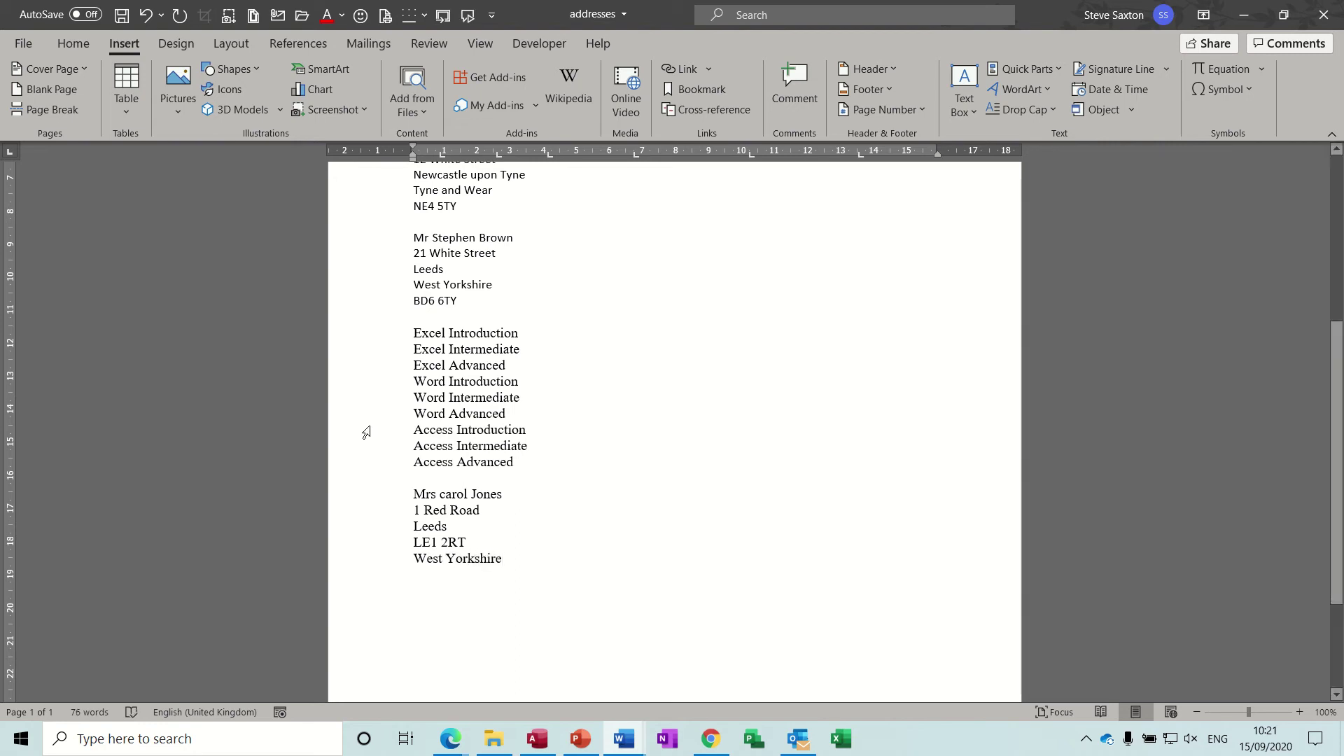
pyautogui.click(447, 496)
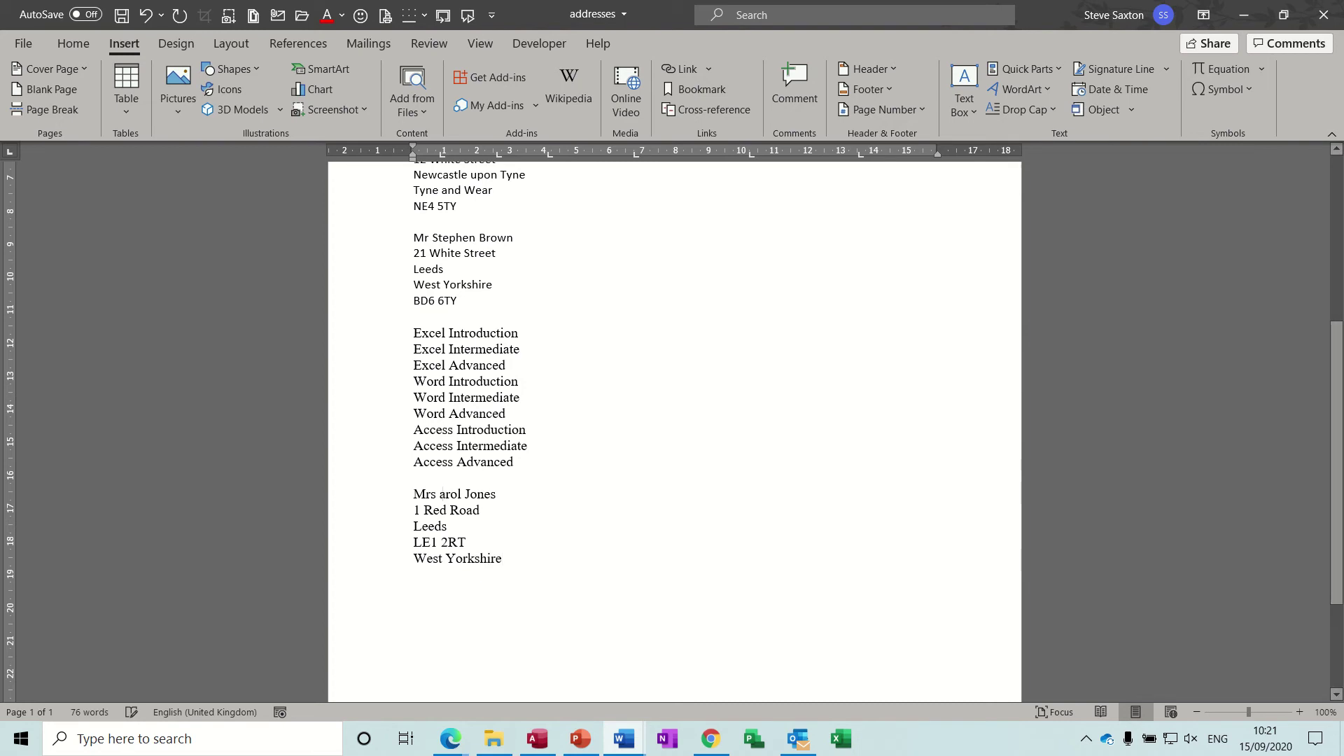
# Step: Capitalise the customer's first name and save the five-line address as a Customers AutoText entry
pyautogui.press('BackSpace')
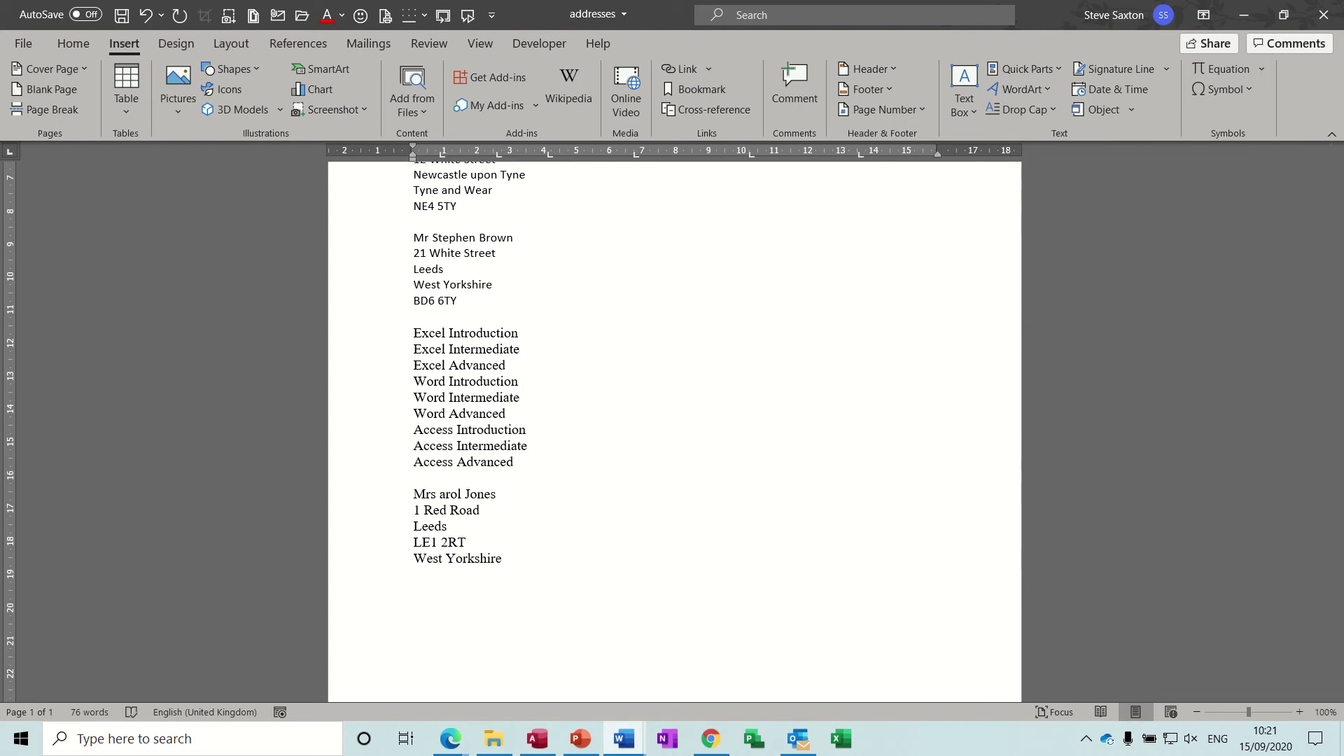
pyautogui.write('C')
pyautogui.moveTo(391, 503); pyautogui.dragTo(423, 563)
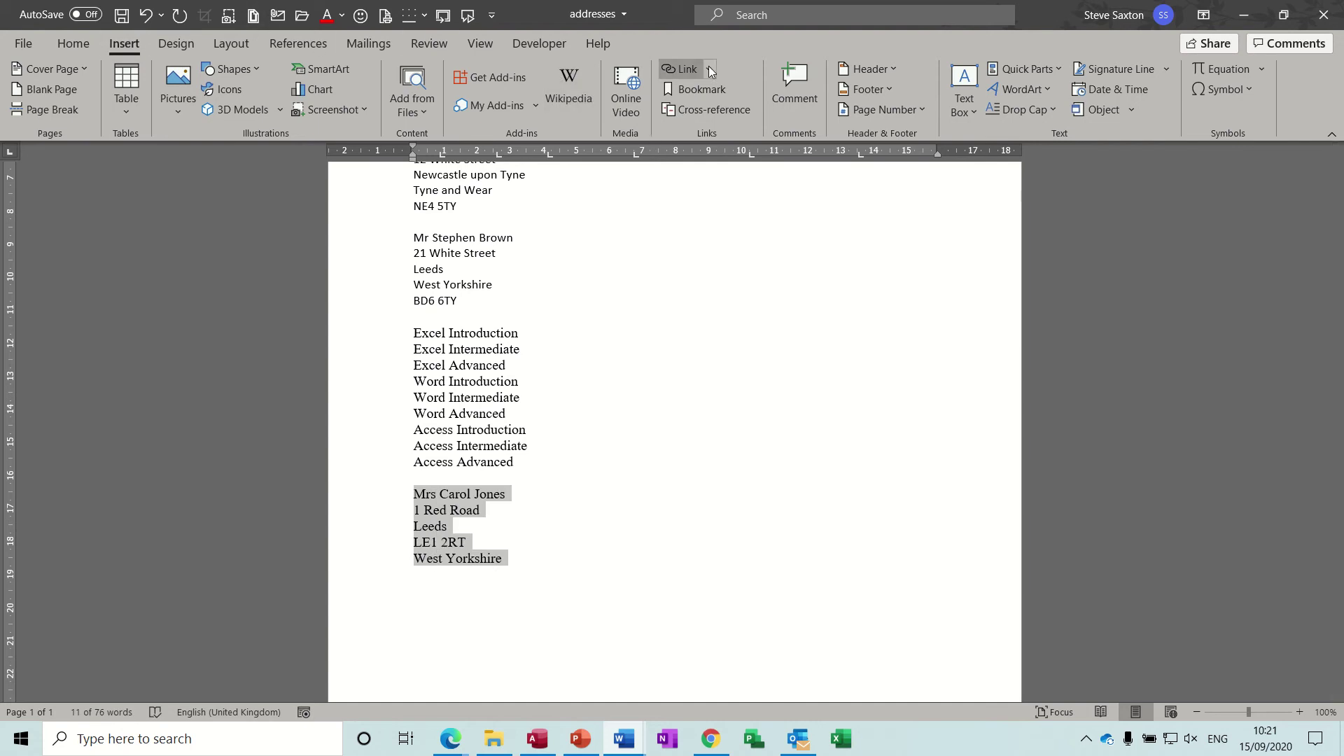
pyautogui.click(1055, 73)
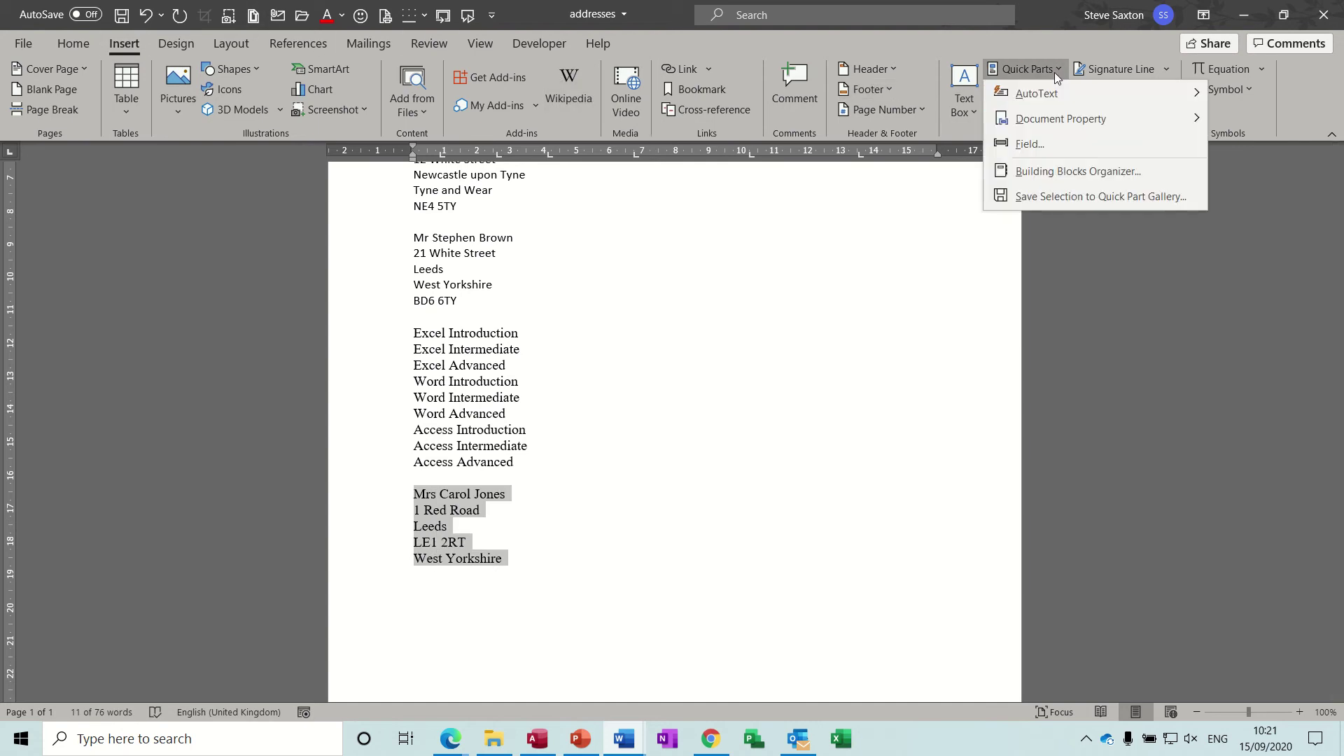
pyautogui.moveTo(1052, 97)
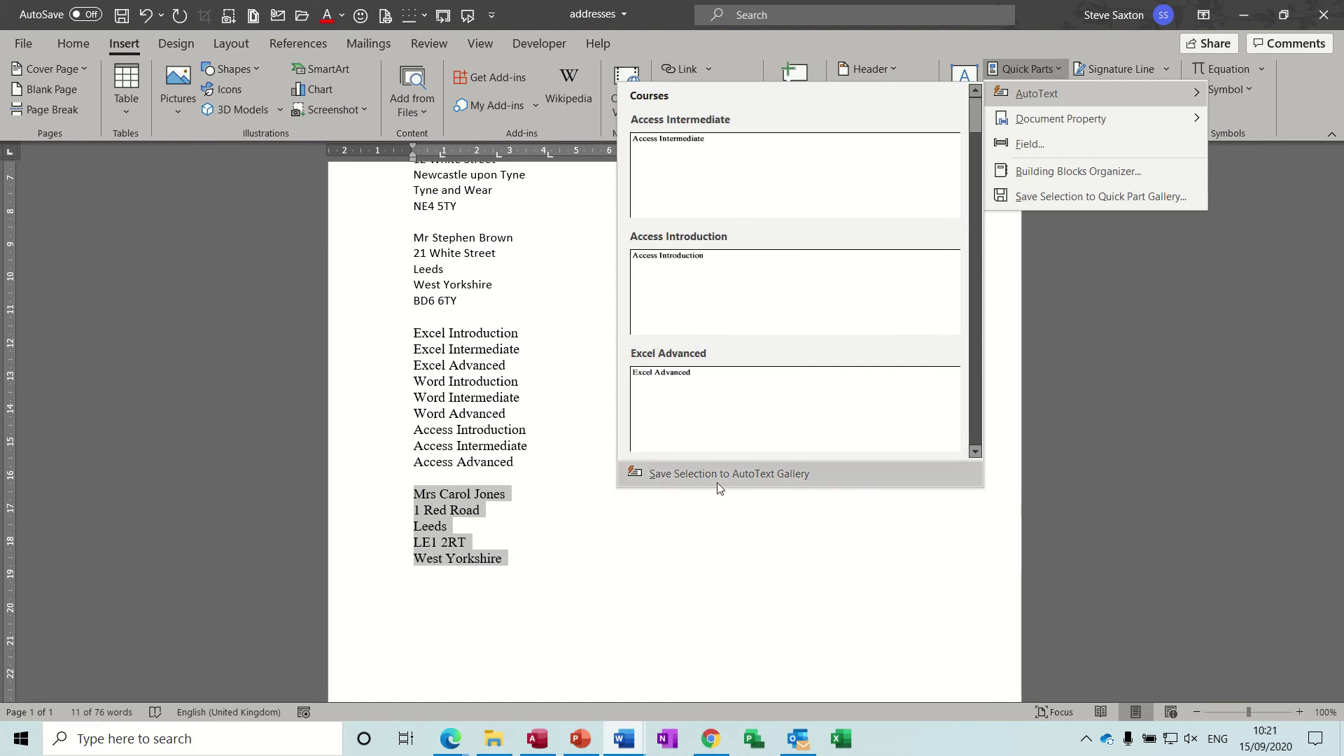
pyautogui.click(692, 480)
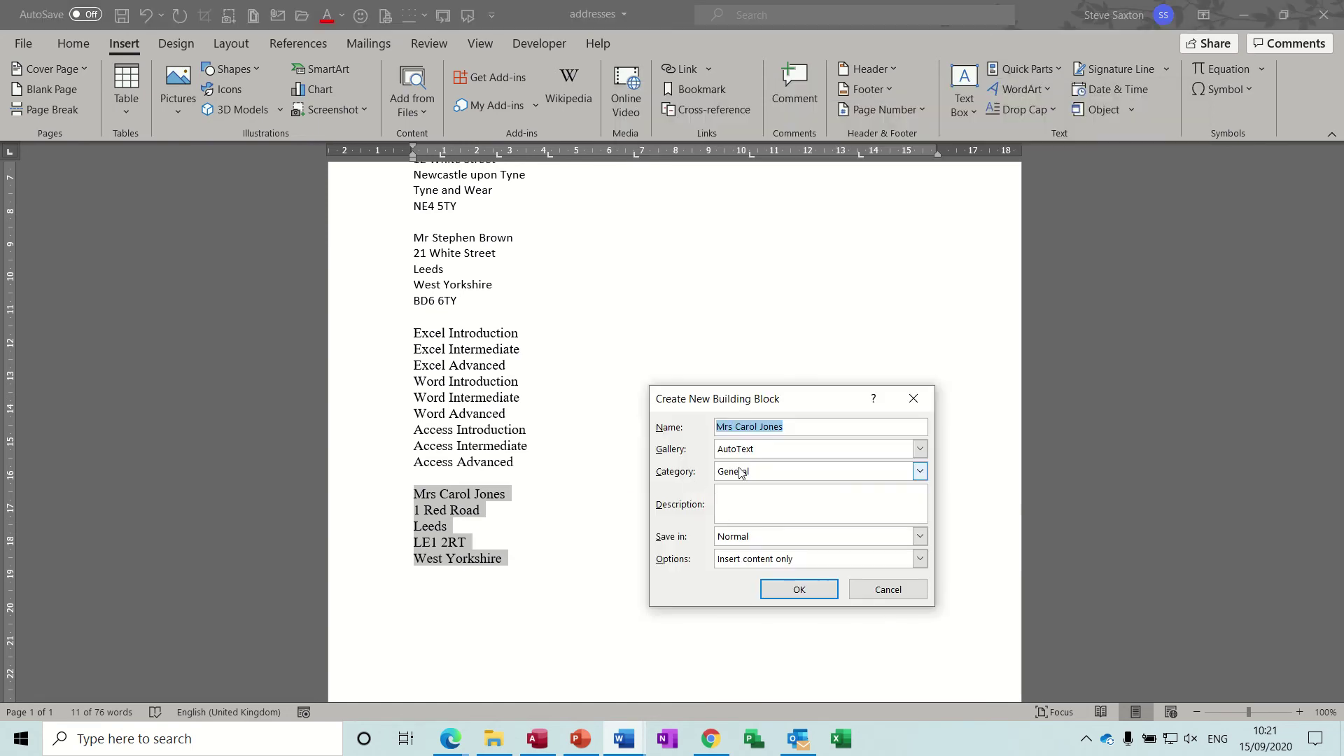
pyautogui.click(918, 473)
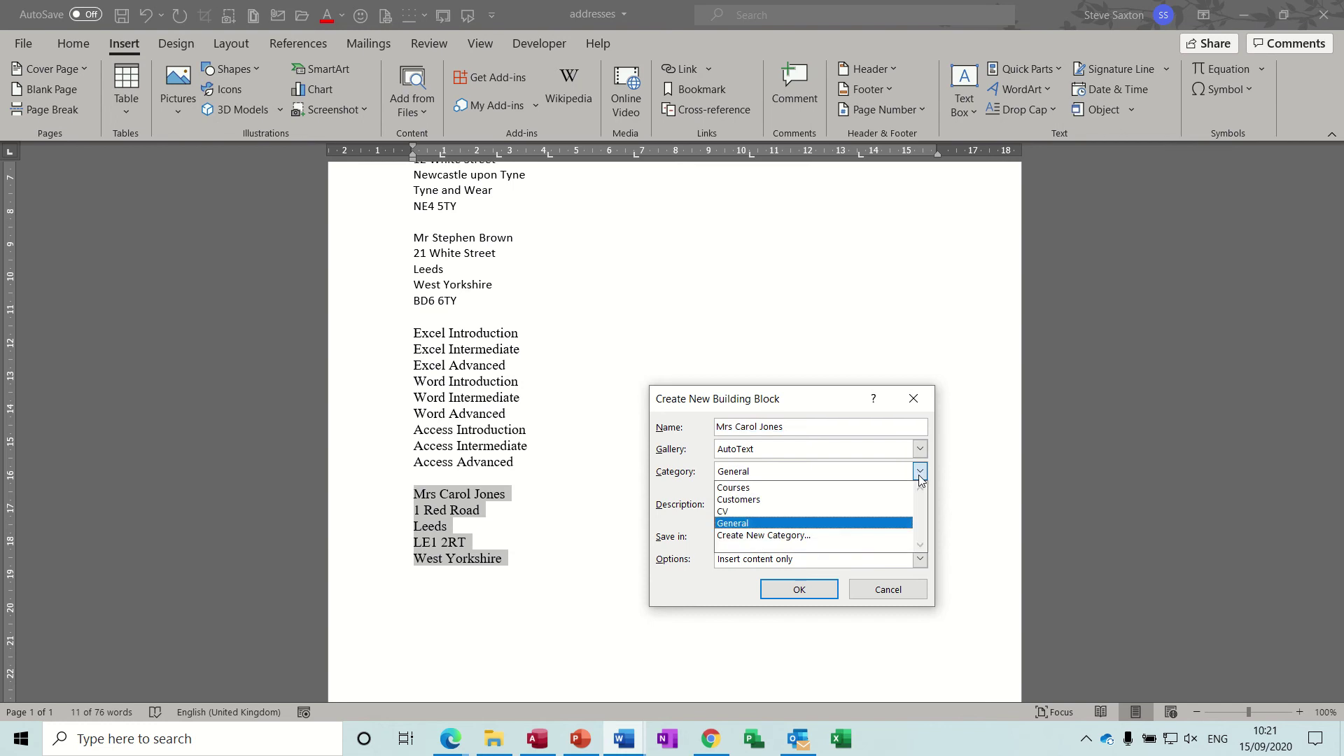
pyautogui.click(761, 499)
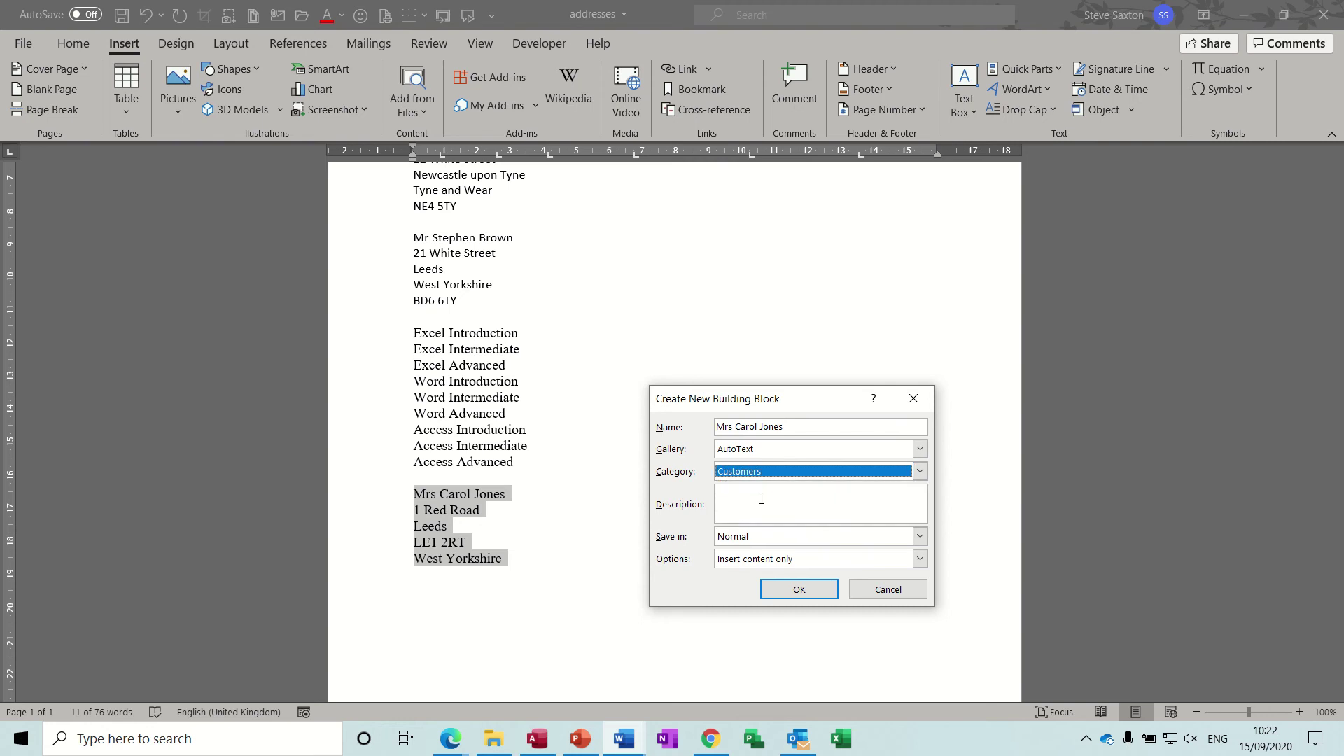
pyautogui.click(792, 590)
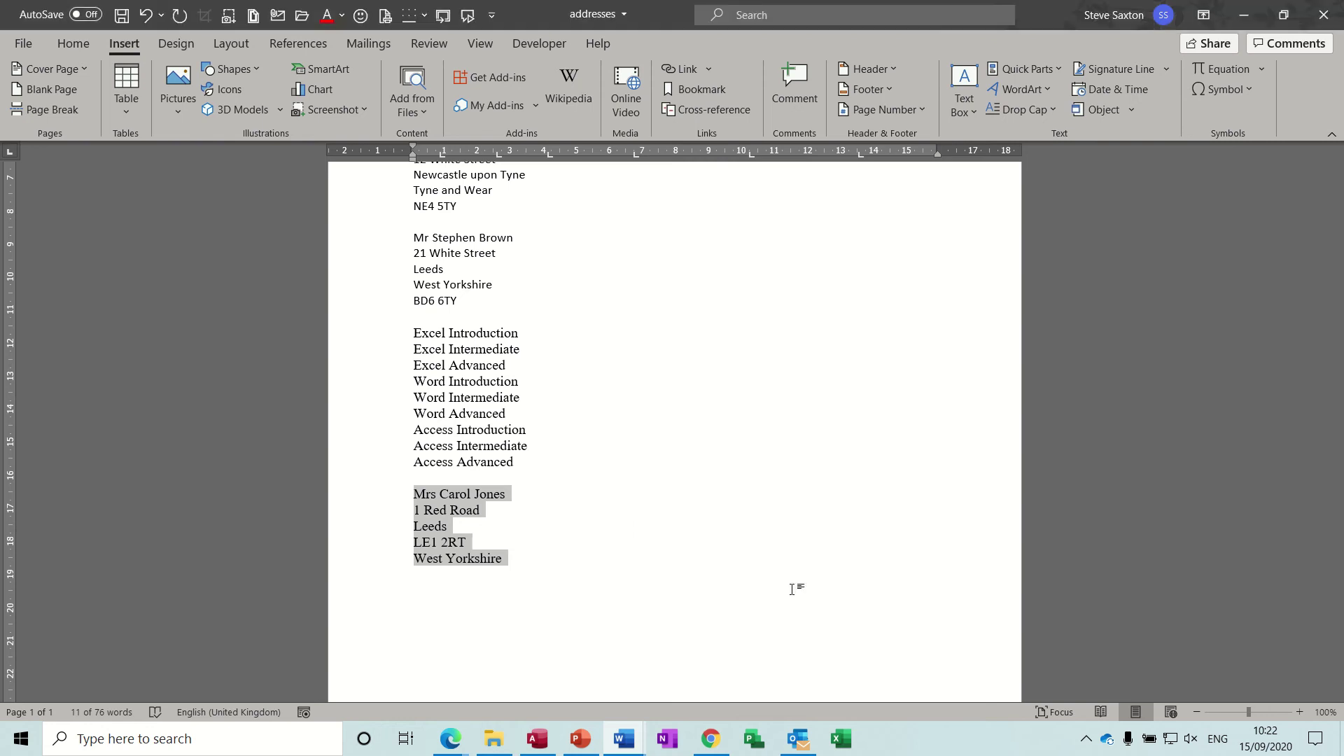
pyautogui.click(565, 569)
pyautogui.press('Return')
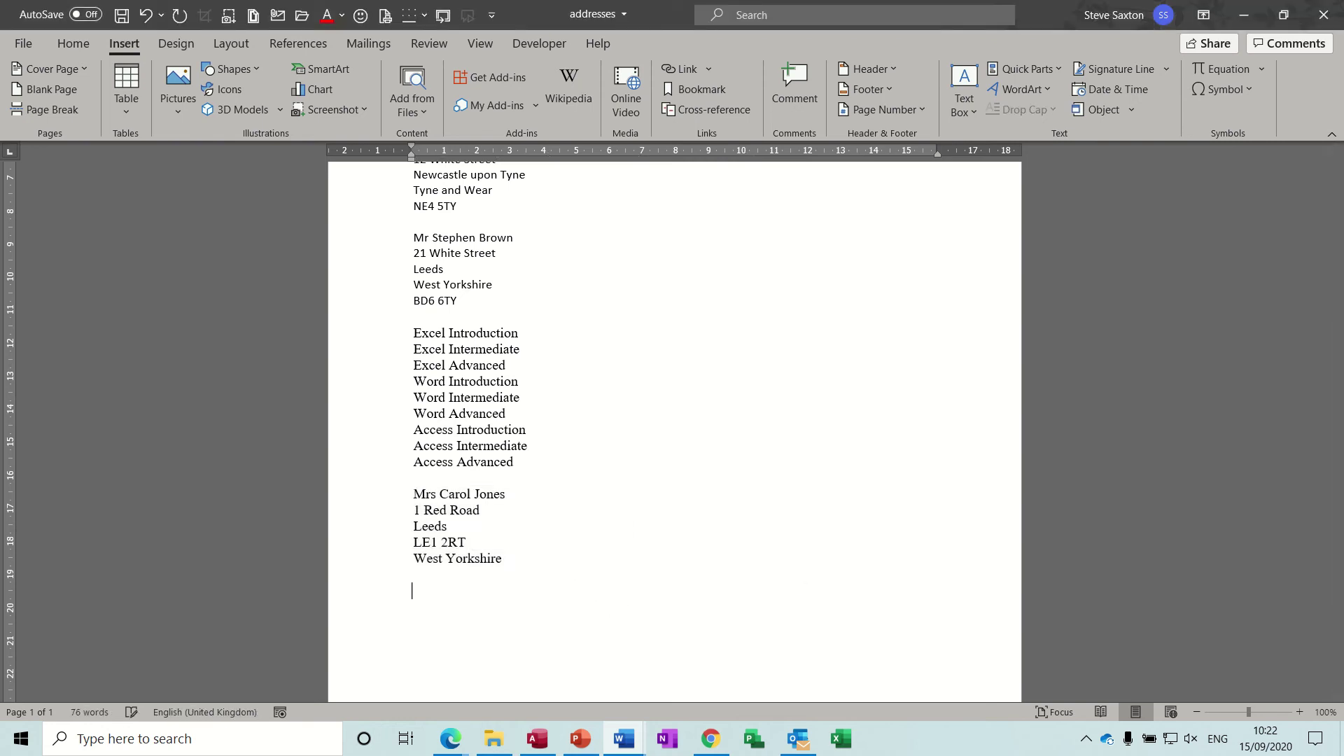
# Step: Type 'Introduction to PowerPoint' and save it as AutoText entry Introduction in the Courses category
pyautogui.write('Introduction to PowerPoint')
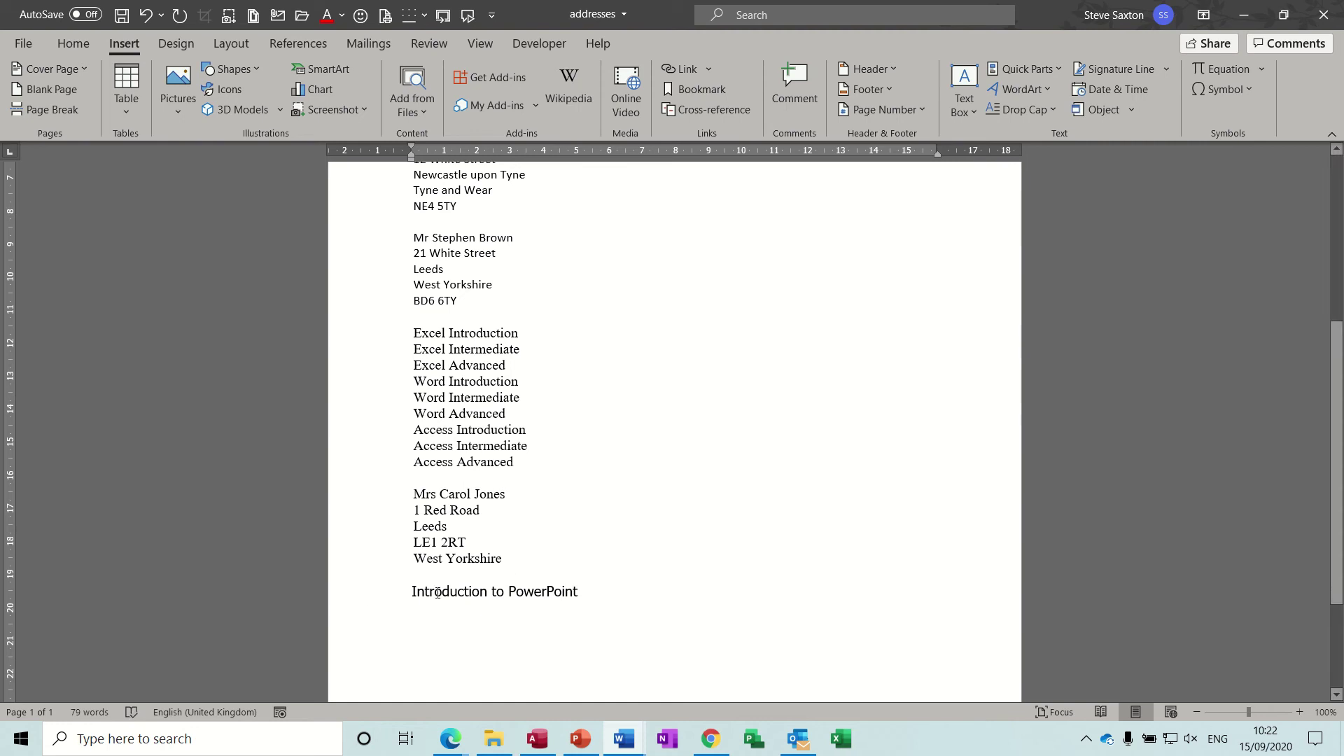
pyautogui.click(368, 595)
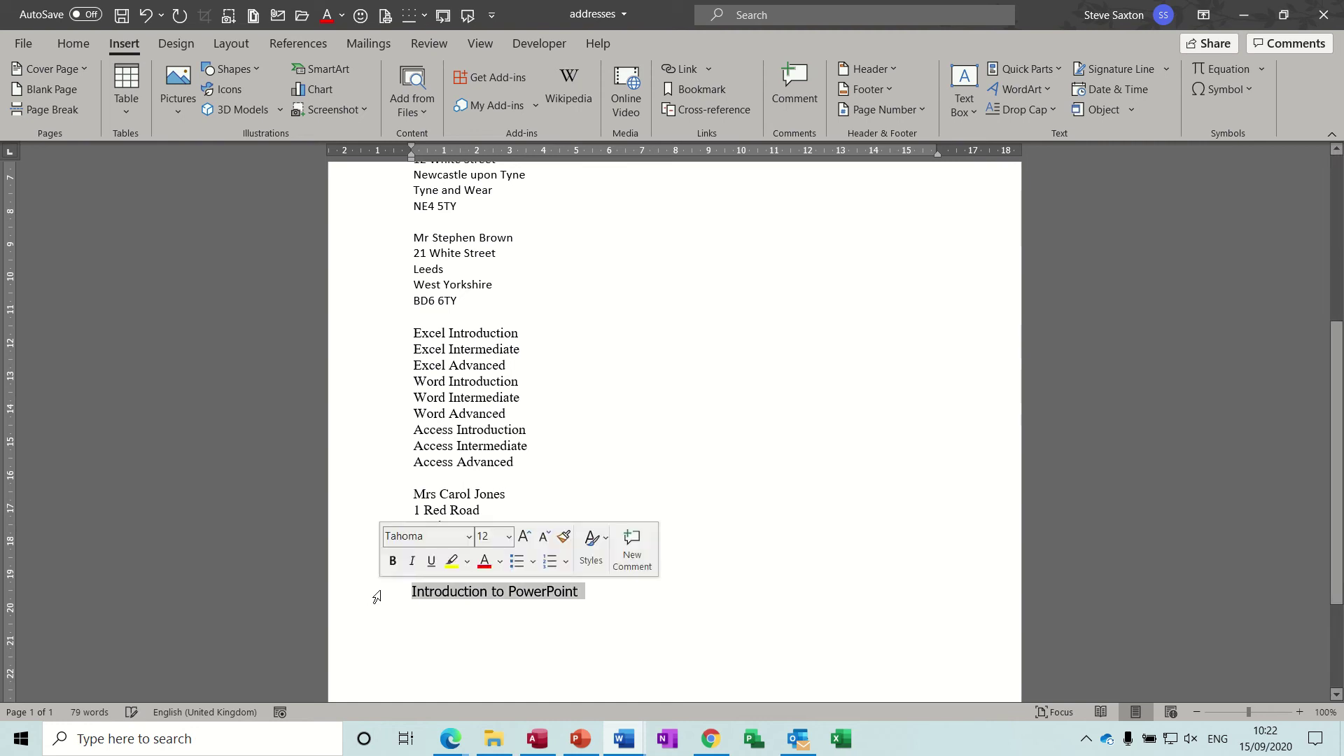
pyautogui.click(1021, 67)
pyautogui.moveTo(1024, 95)
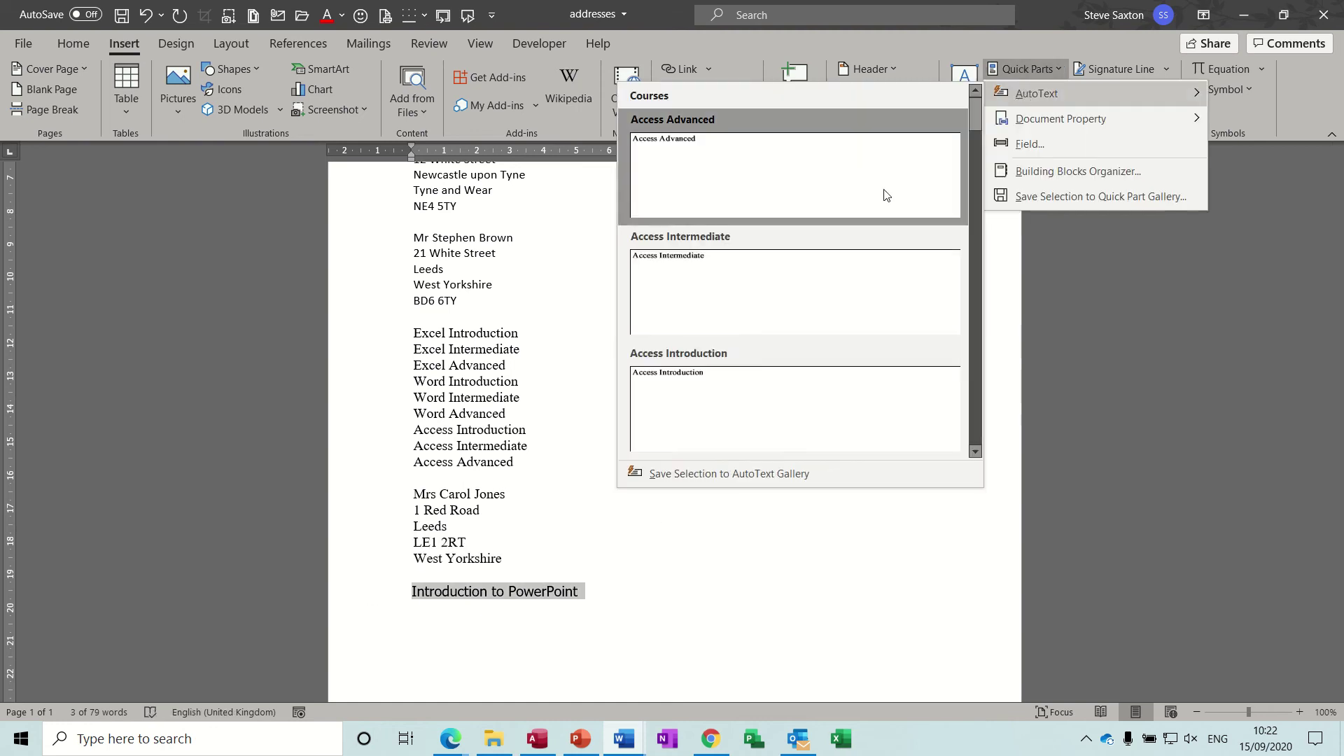
pyautogui.click(721, 474)
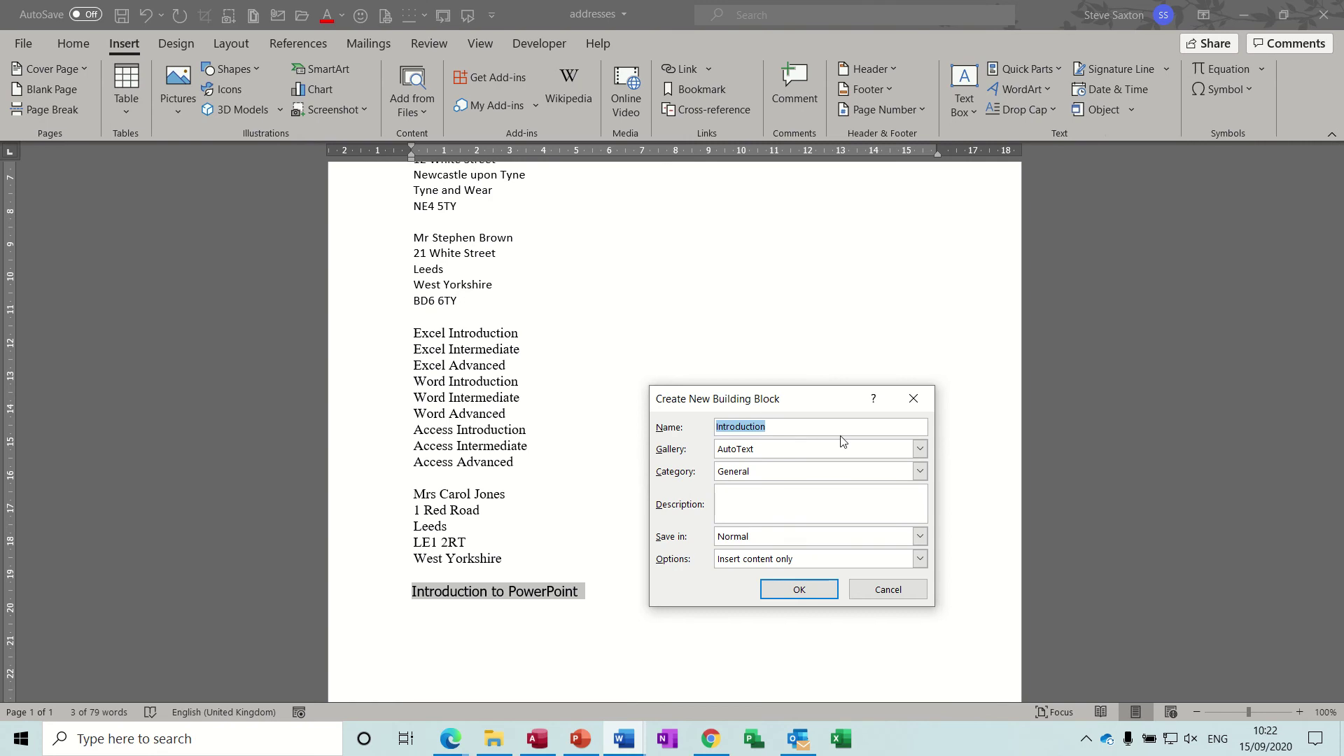
pyautogui.click(919, 473)
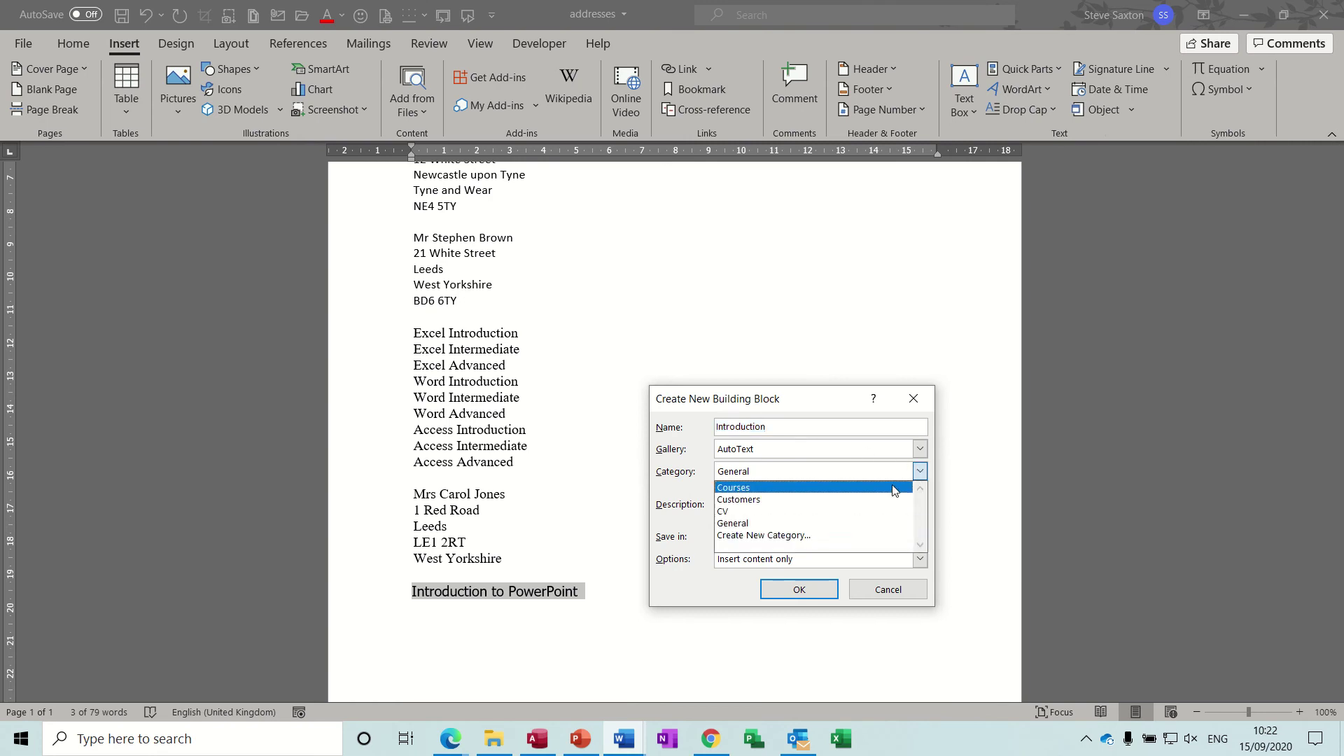
pyautogui.click(888, 488)
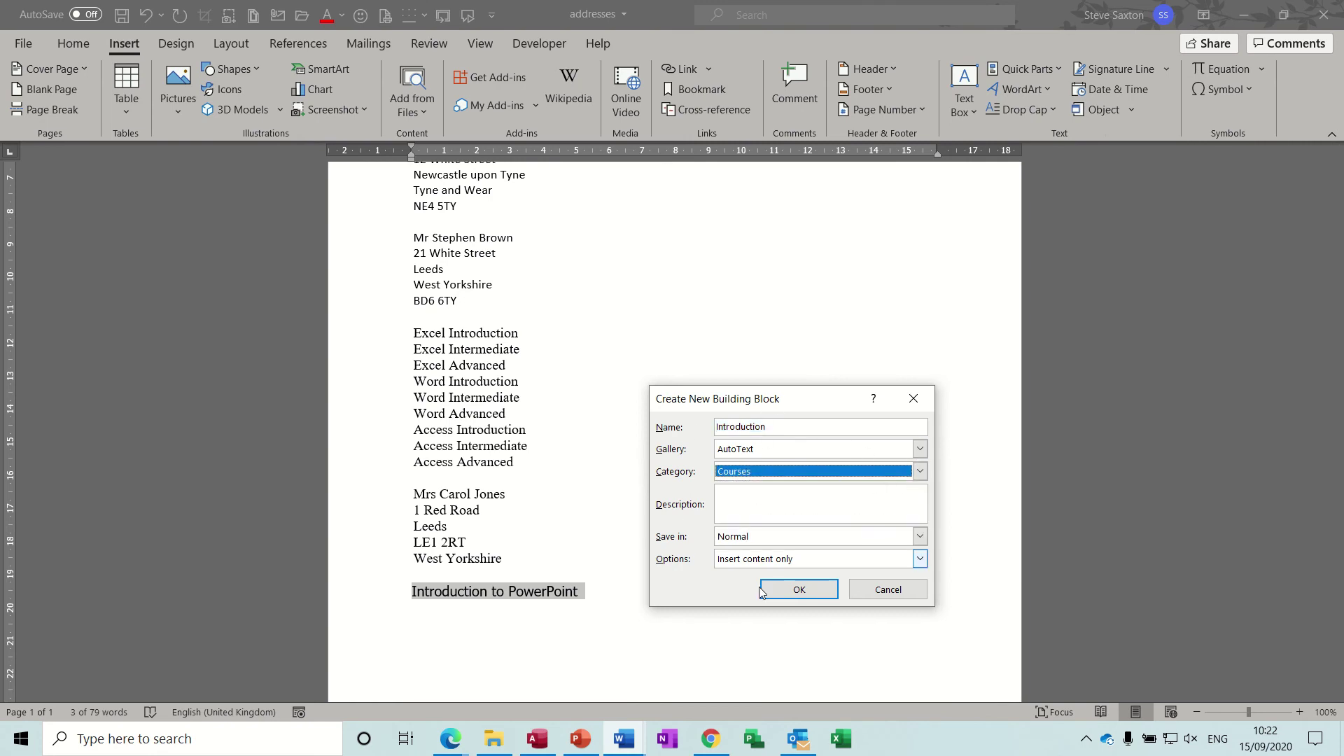
pyautogui.click(799, 590)
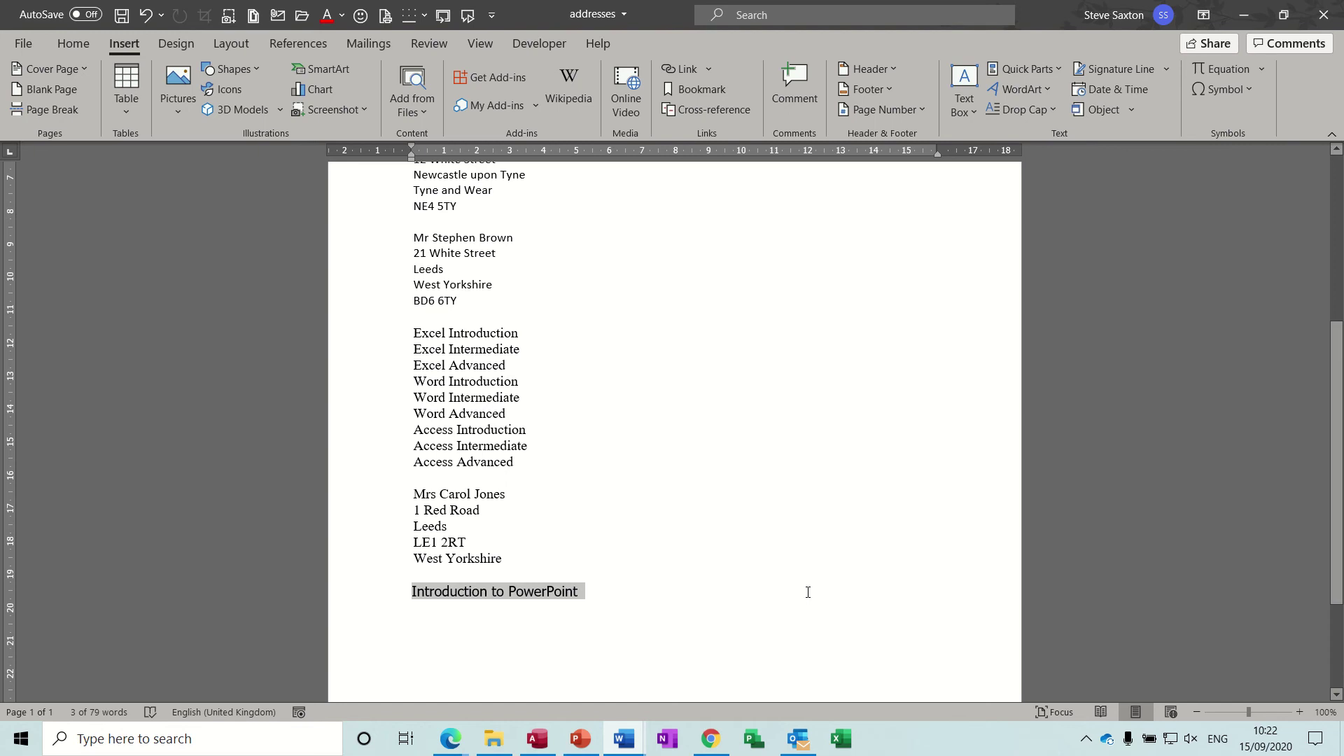
# Step: Return to the Document6 invoice and review the Customize Ribbon settings in Word Options
pyautogui.moveTo(624, 736)
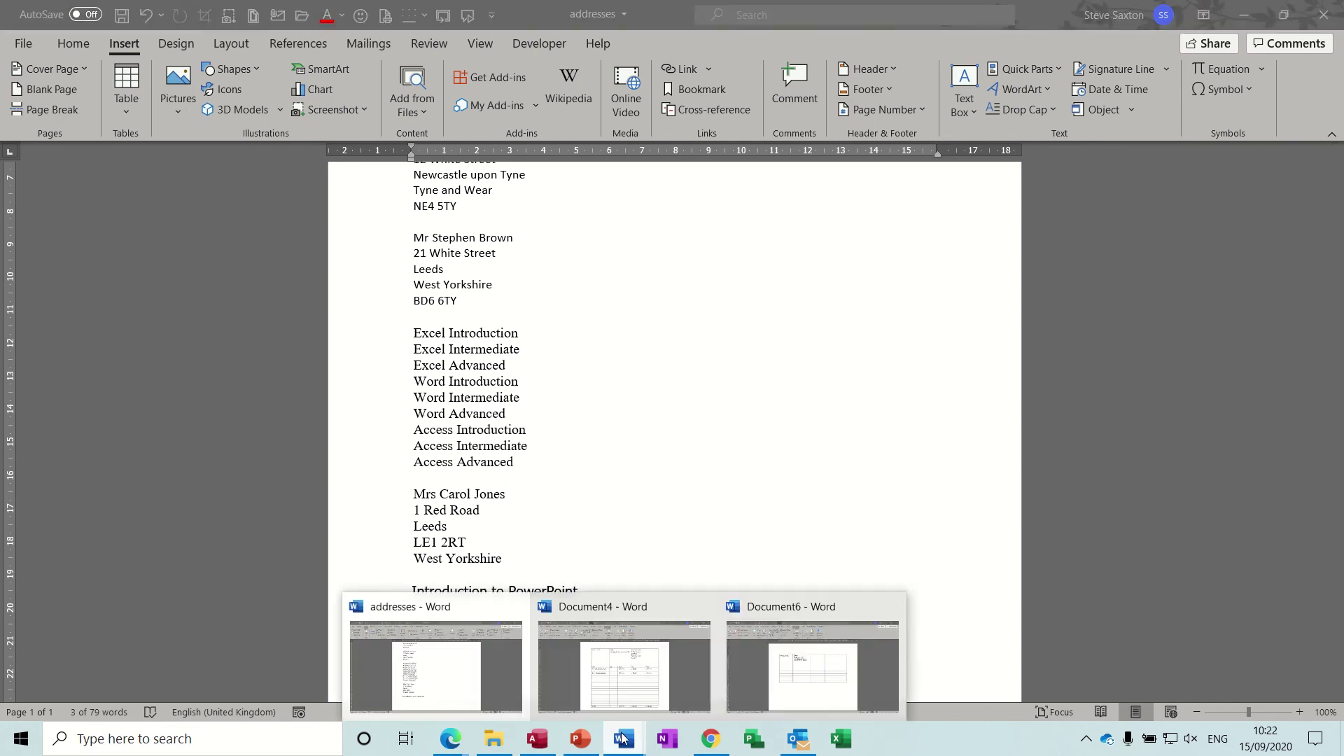
pyautogui.click(775, 685)
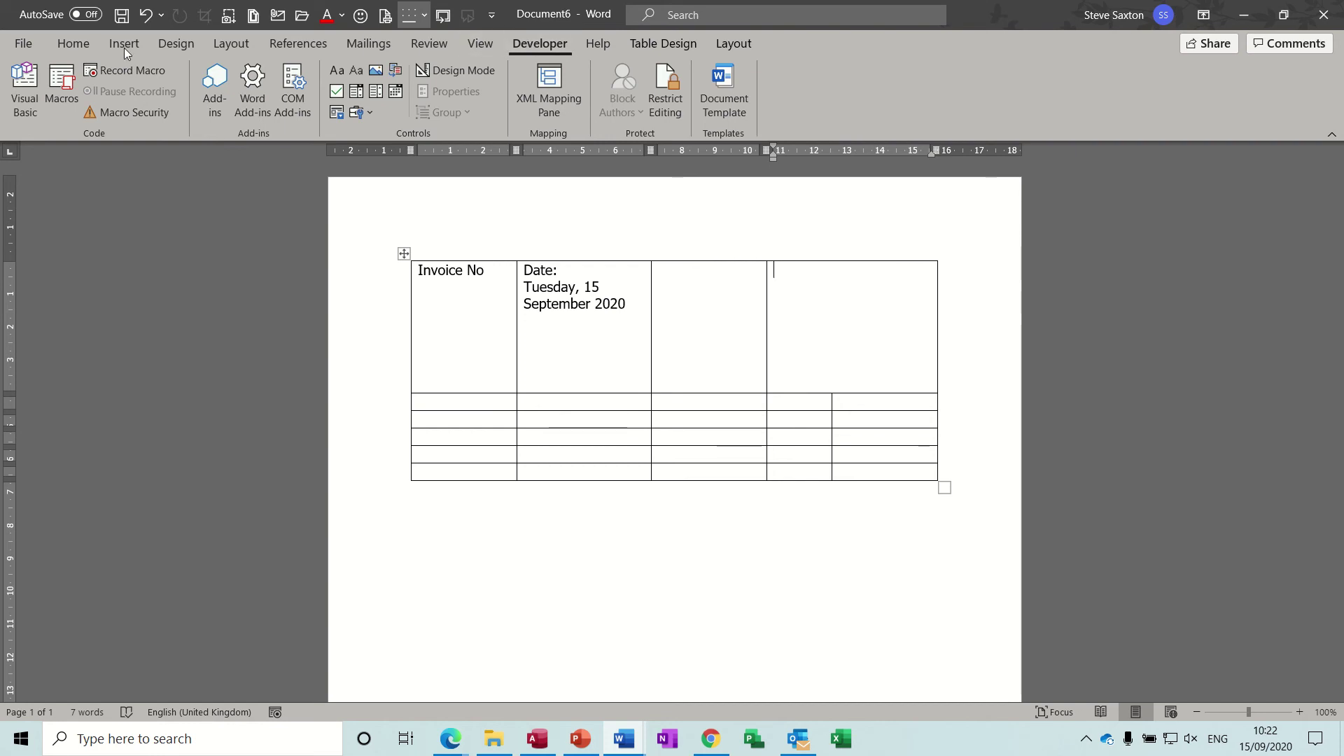
pyautogui.click(36, 38)
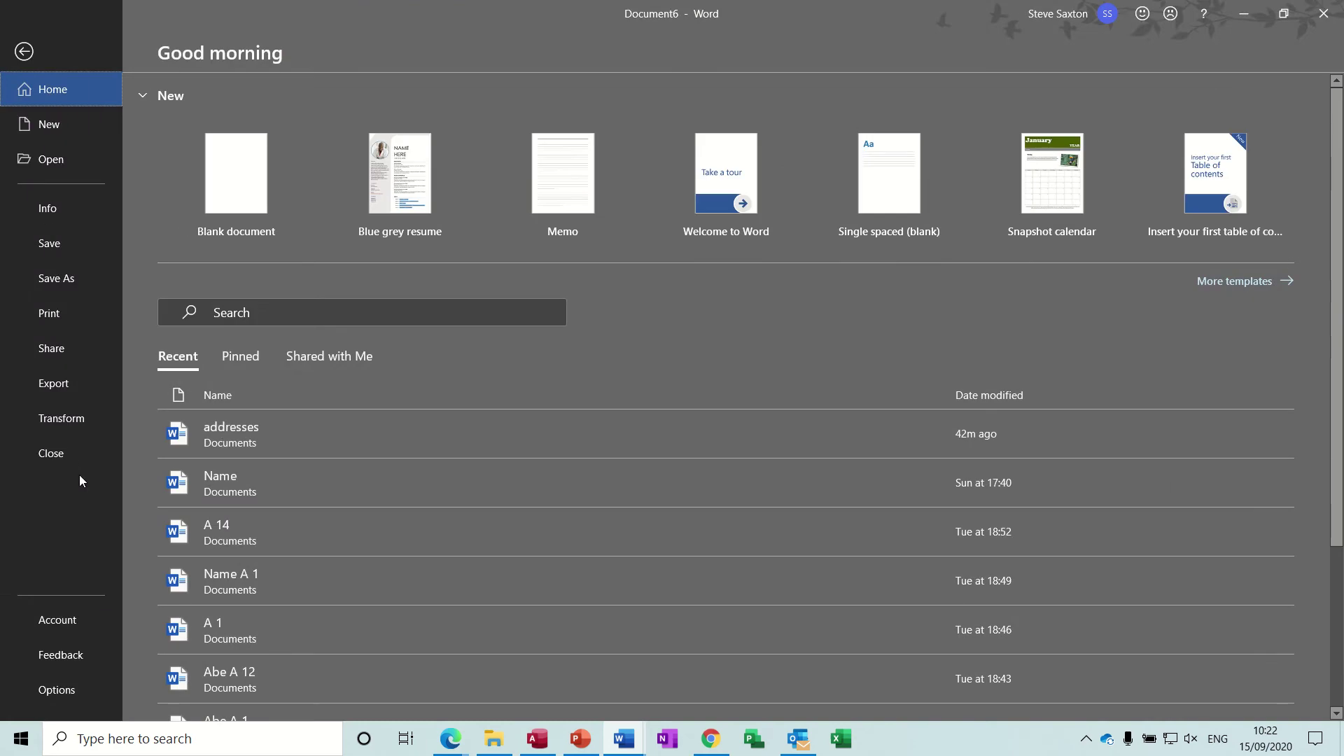
pyautogui.click(57, 690)
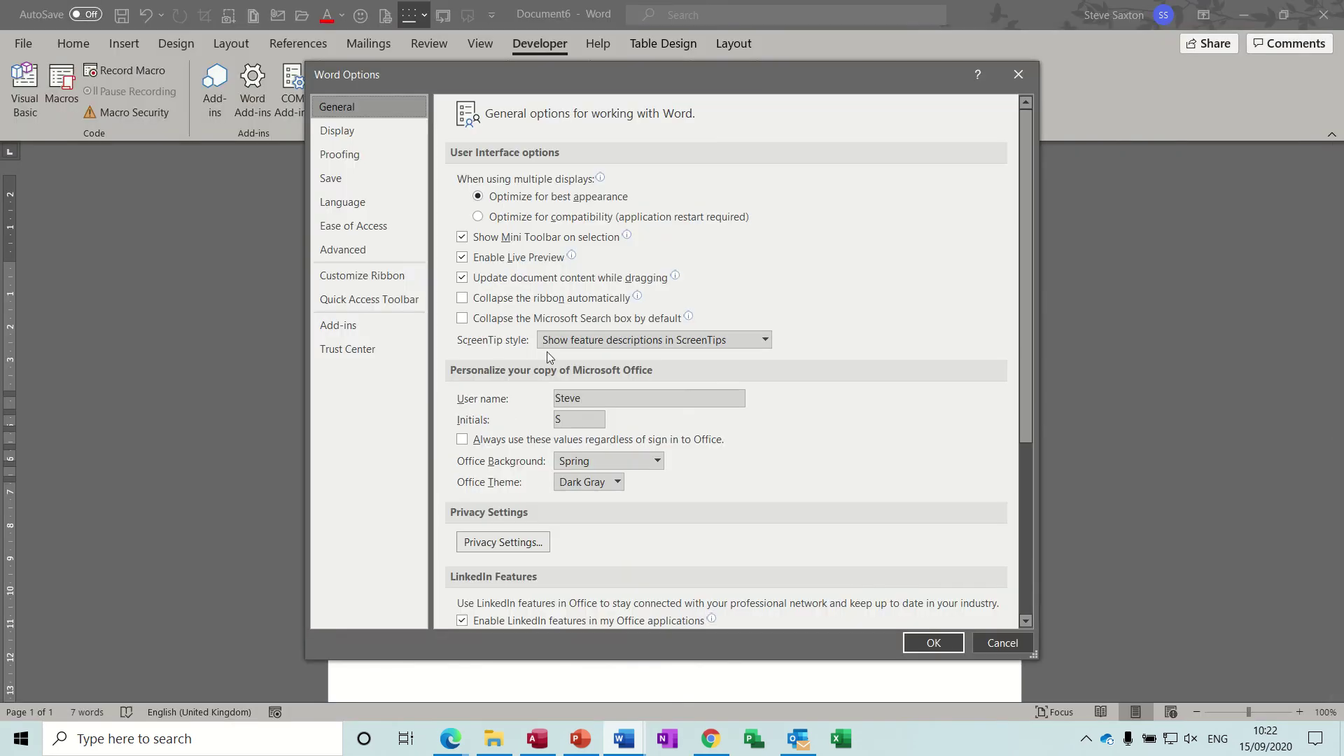
pyautogui.click(372, 274)
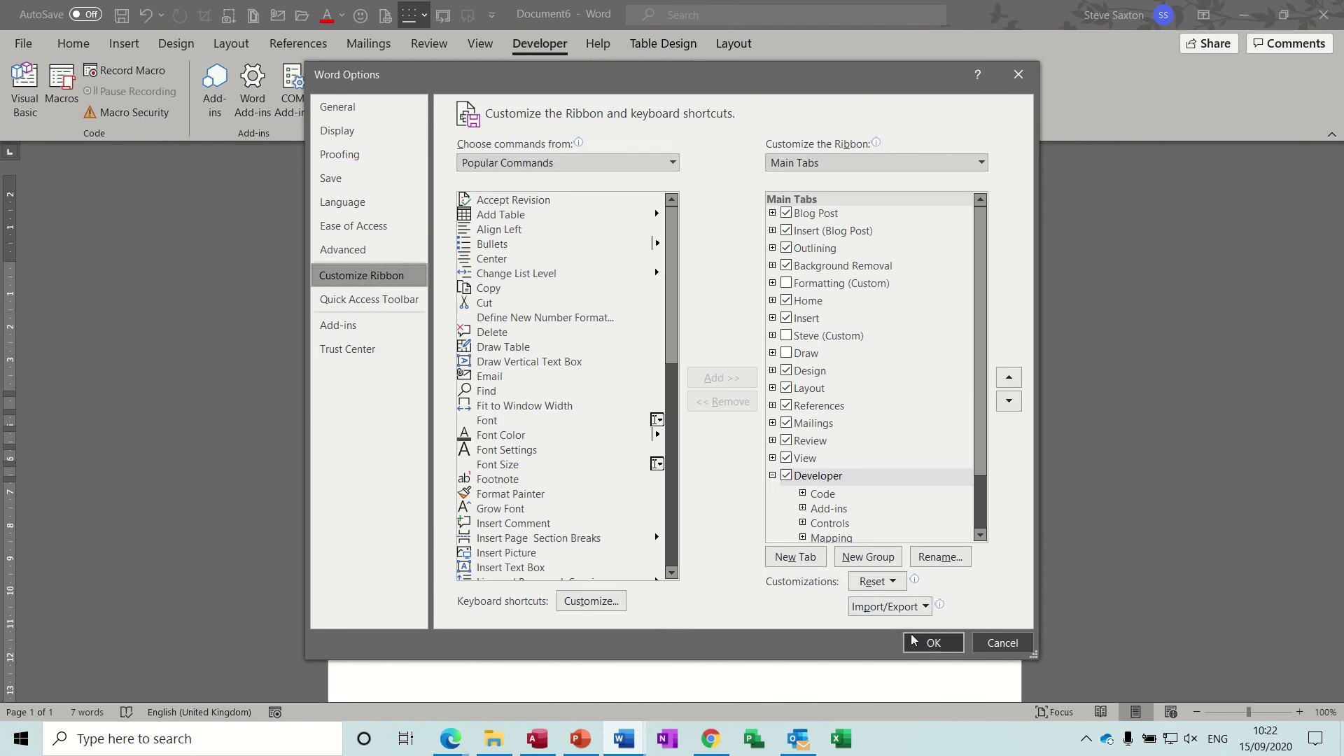
pyautogui.click(933, 642)
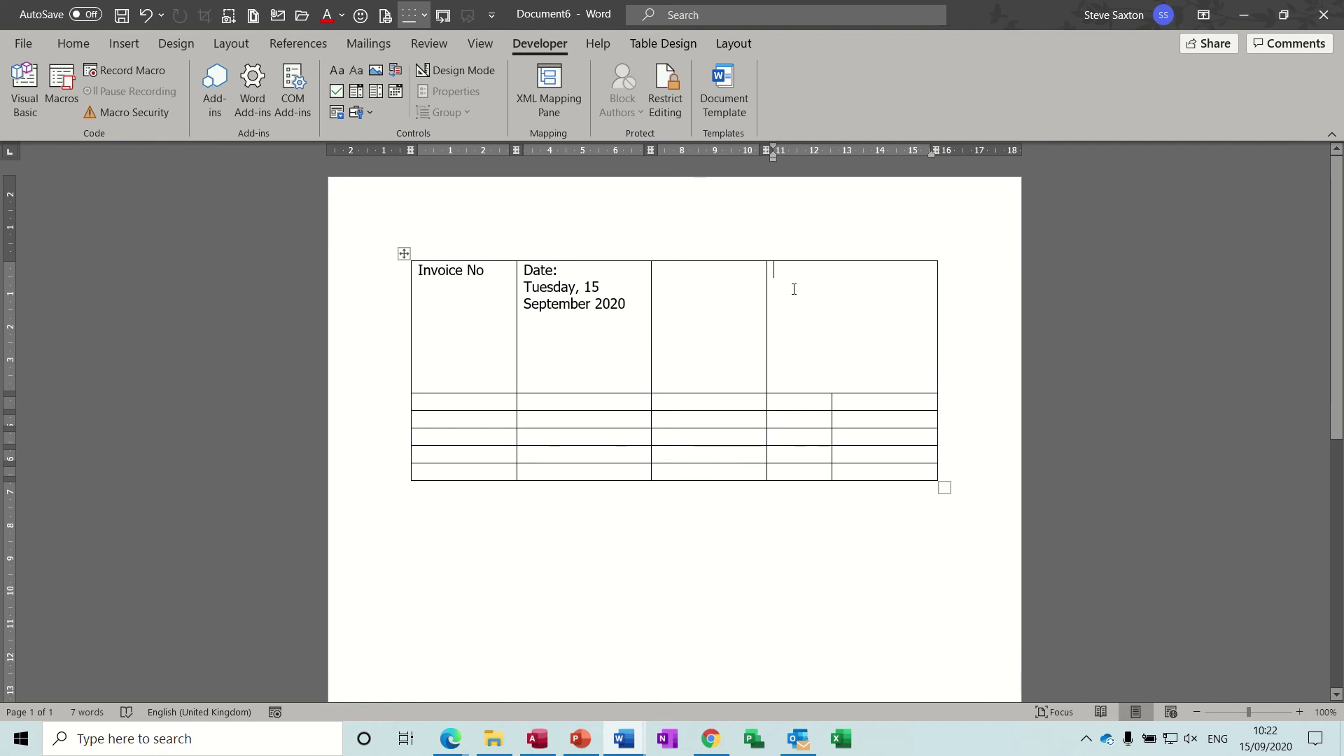
# Step: Insert a Building Block Gallery control limited to the AutoText gallery's Customers category
pyautogui.click(396, 70)
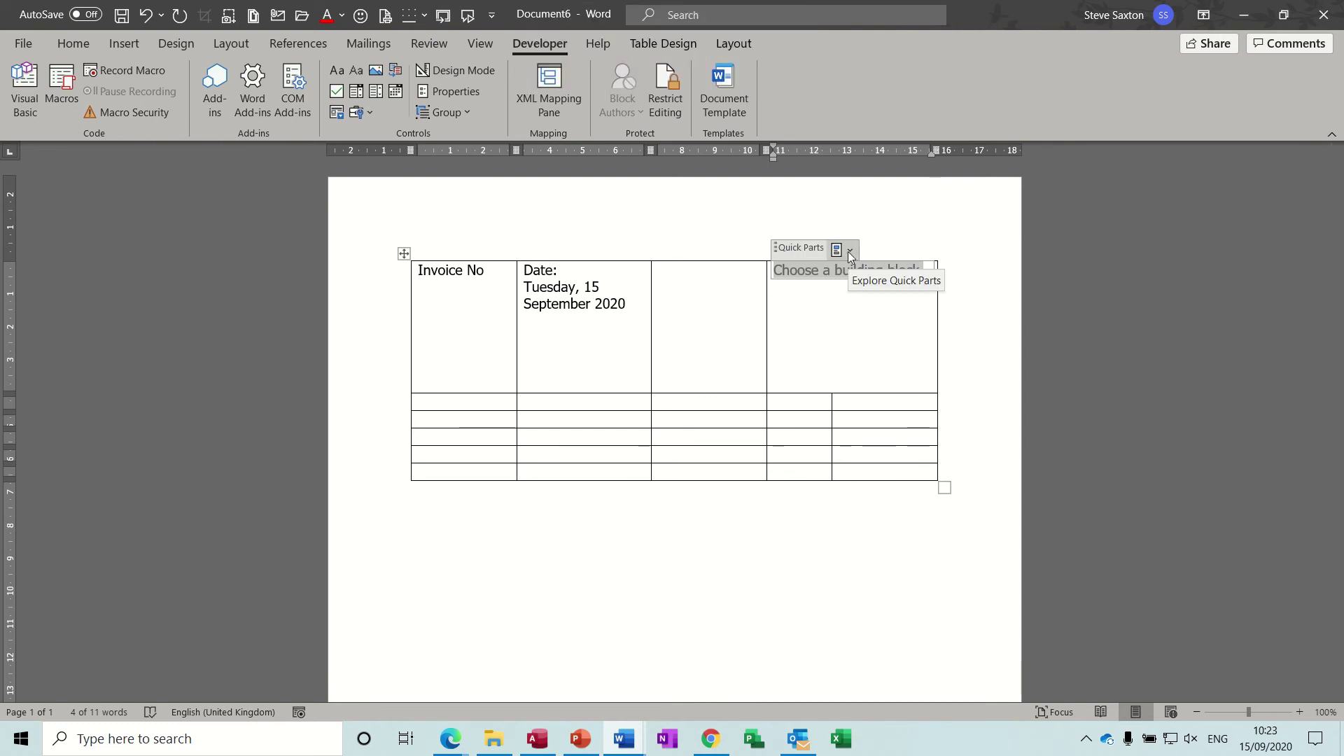
pyautogui.click(453, 92)
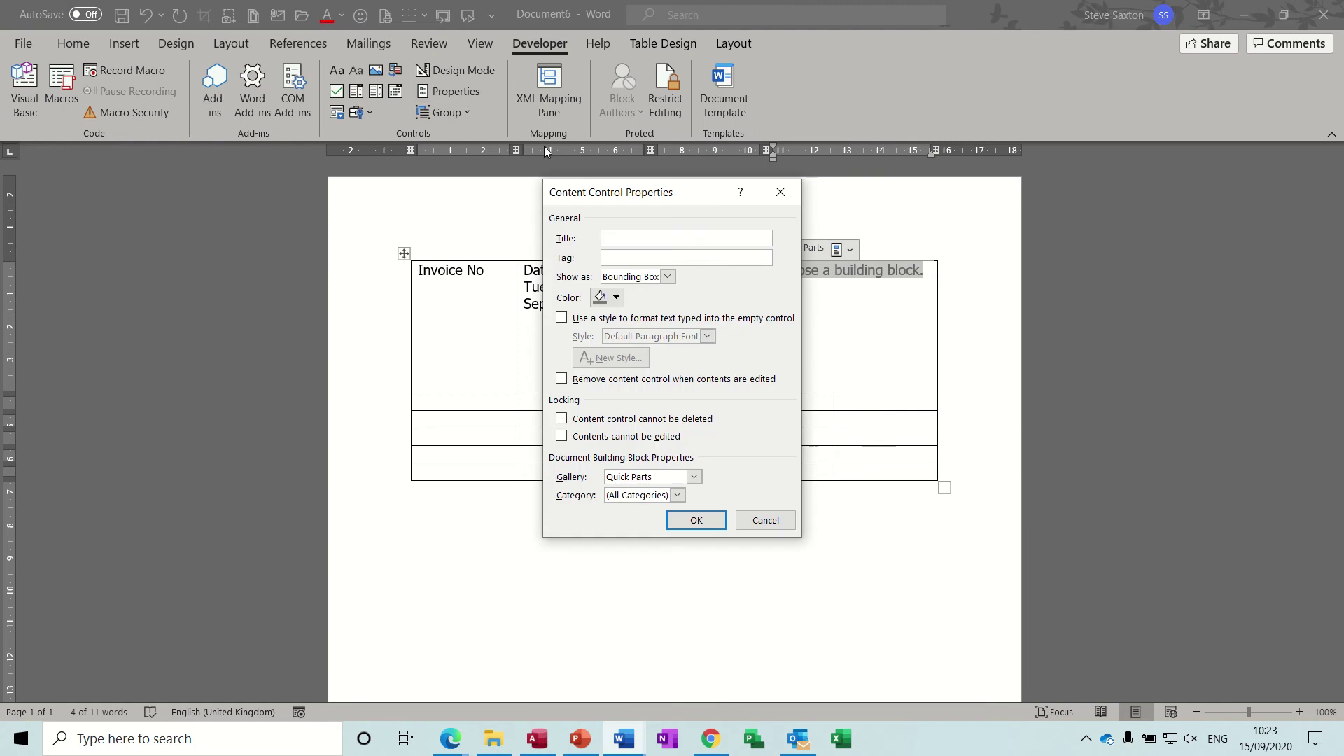
pyautogui.click(694, 477)
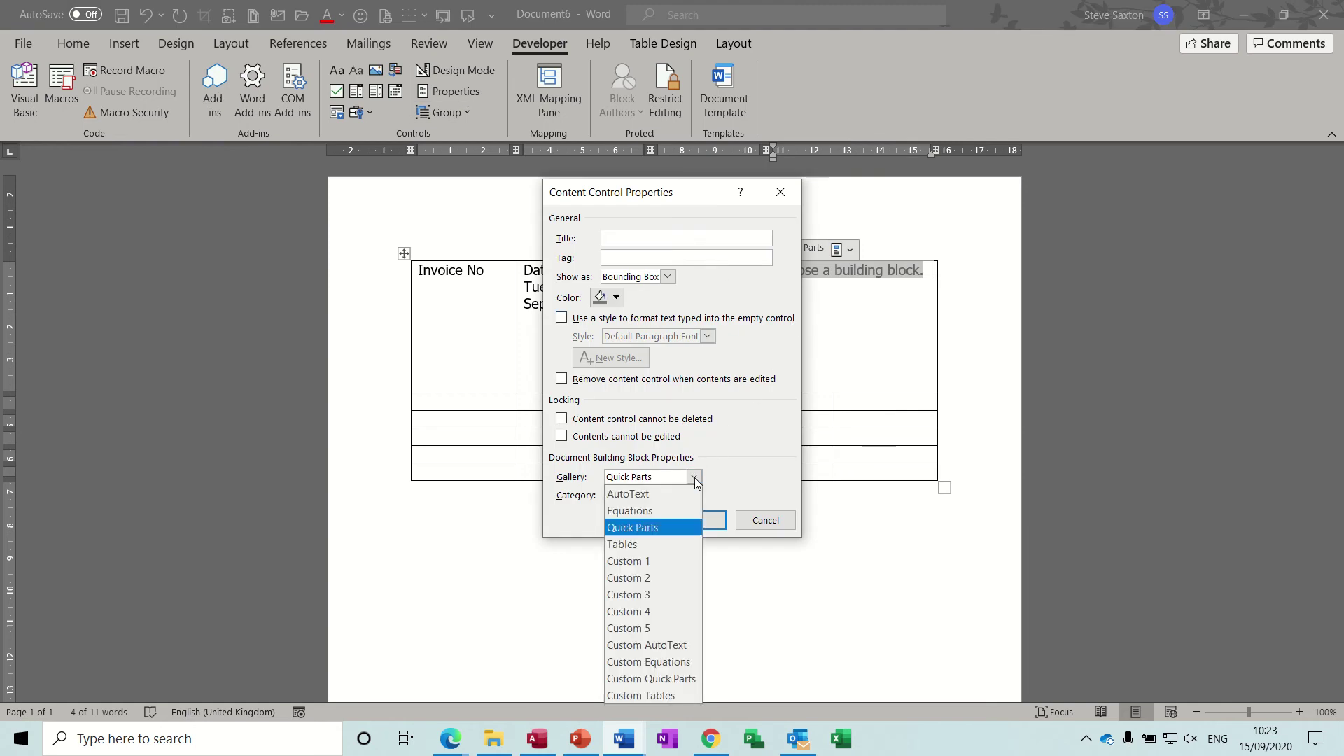
pyautogui.click(637, 495)
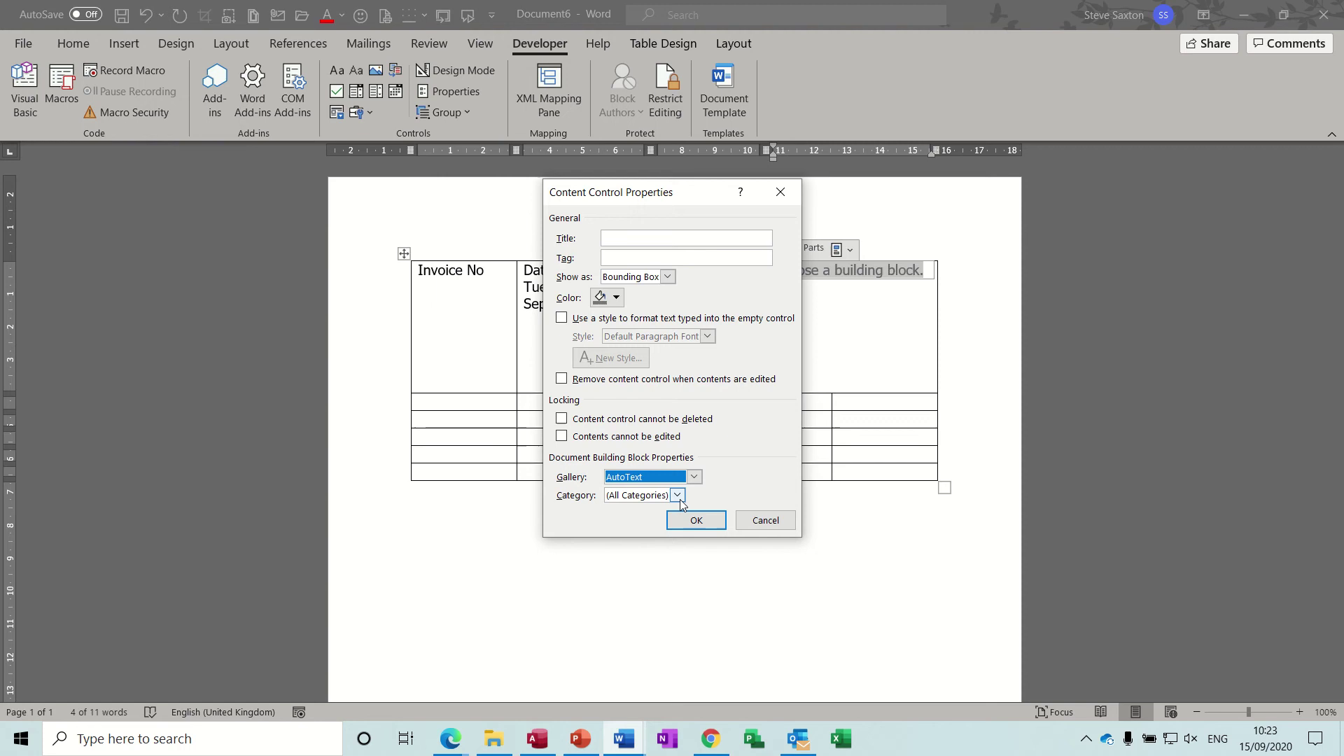
pyautogui.click(678, 497)
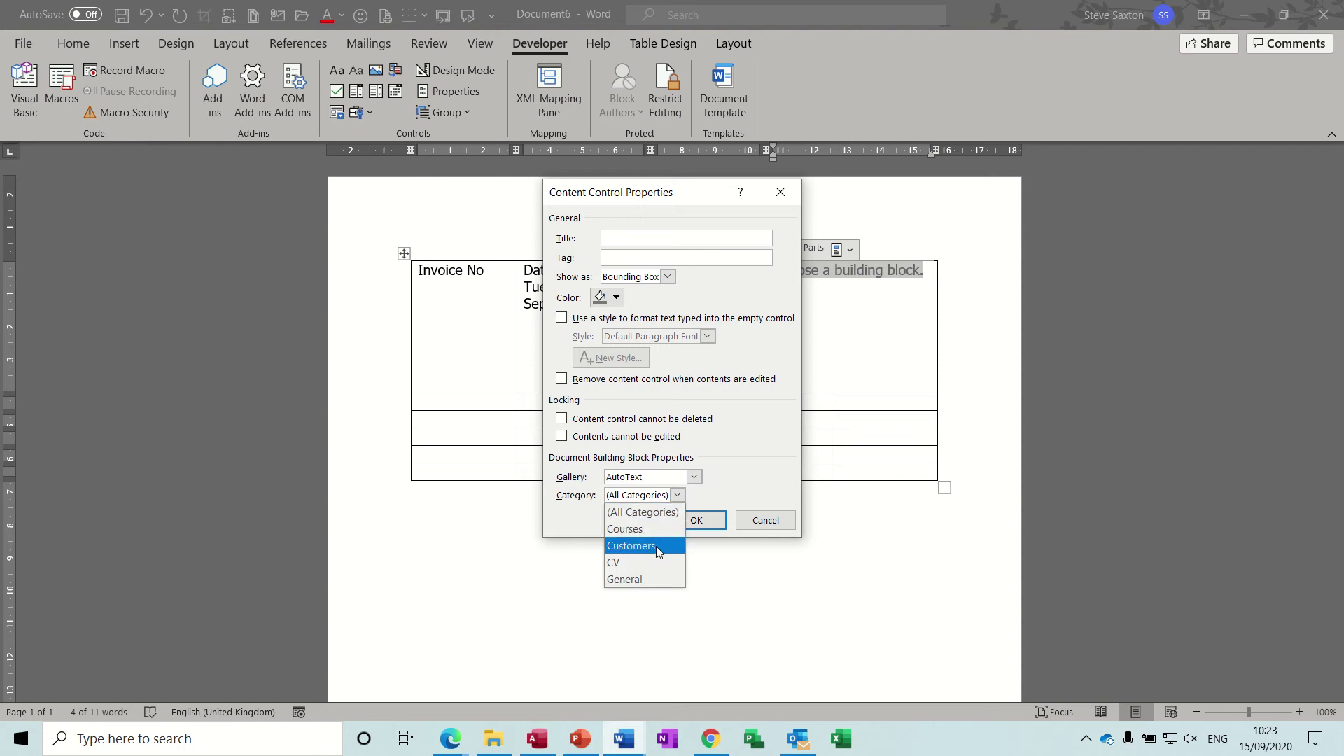
pyautogui.click(657, 546)
pyautogui.click(698, 520)
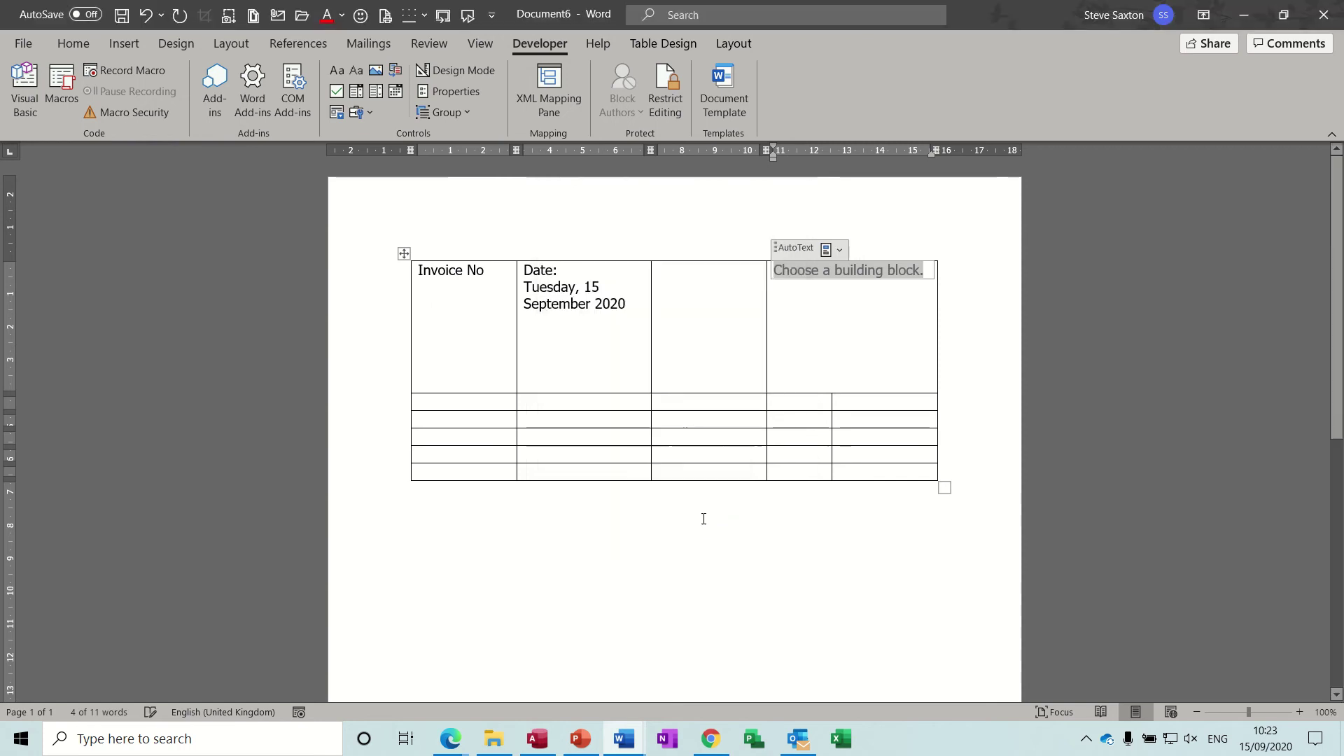
# Step: Fill the control with the Leeds customer's address, replacing the Manchester address picked first
pyautogui.click(839, 250)
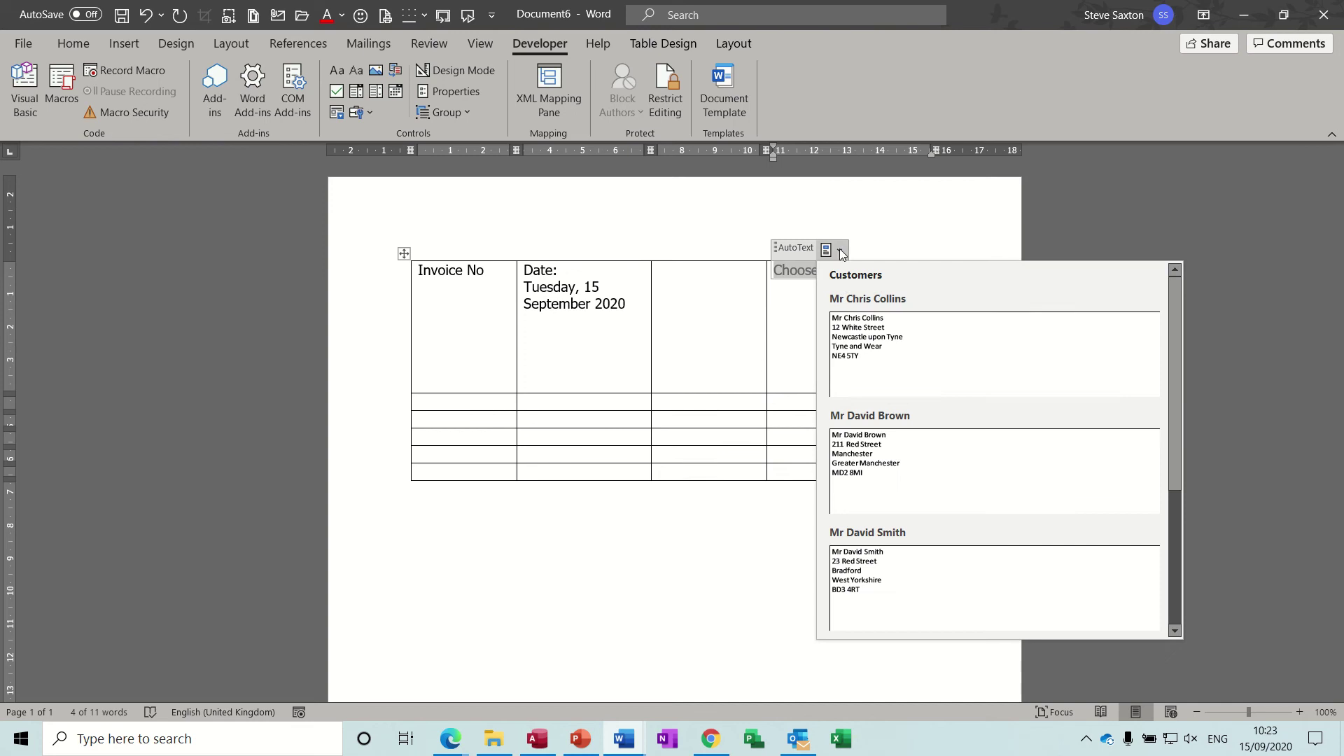
pyautogui.click(876, 445)
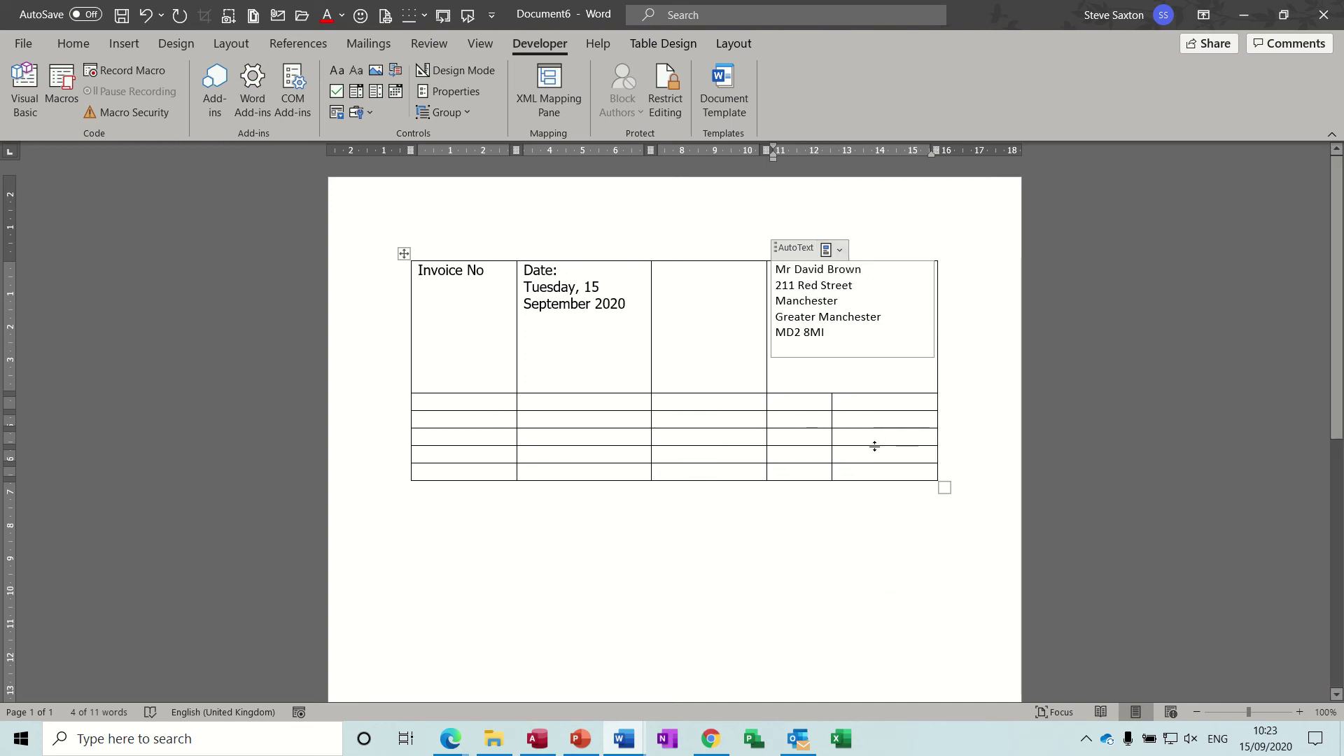
pyautogui.click(839, 250)
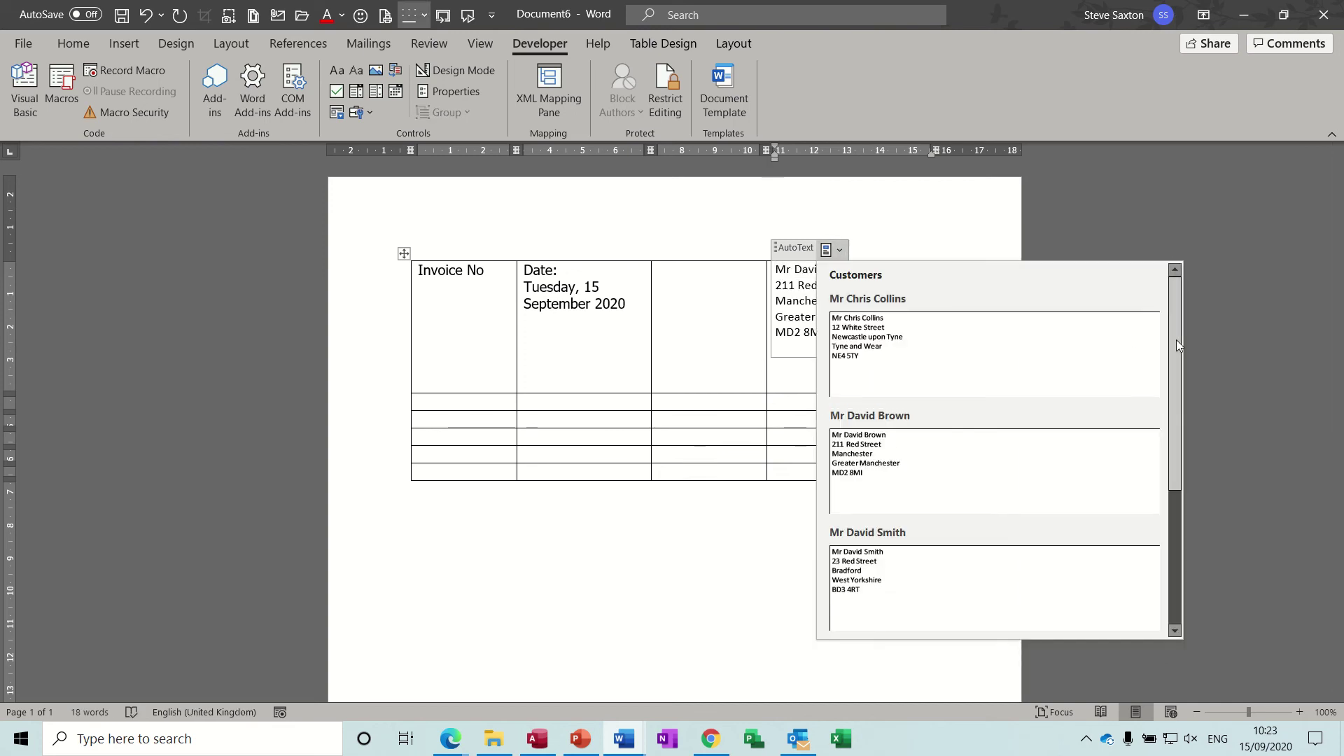
pyautogui.moveTo(1176, 339); pyautogui.dragTo(1183, 468)
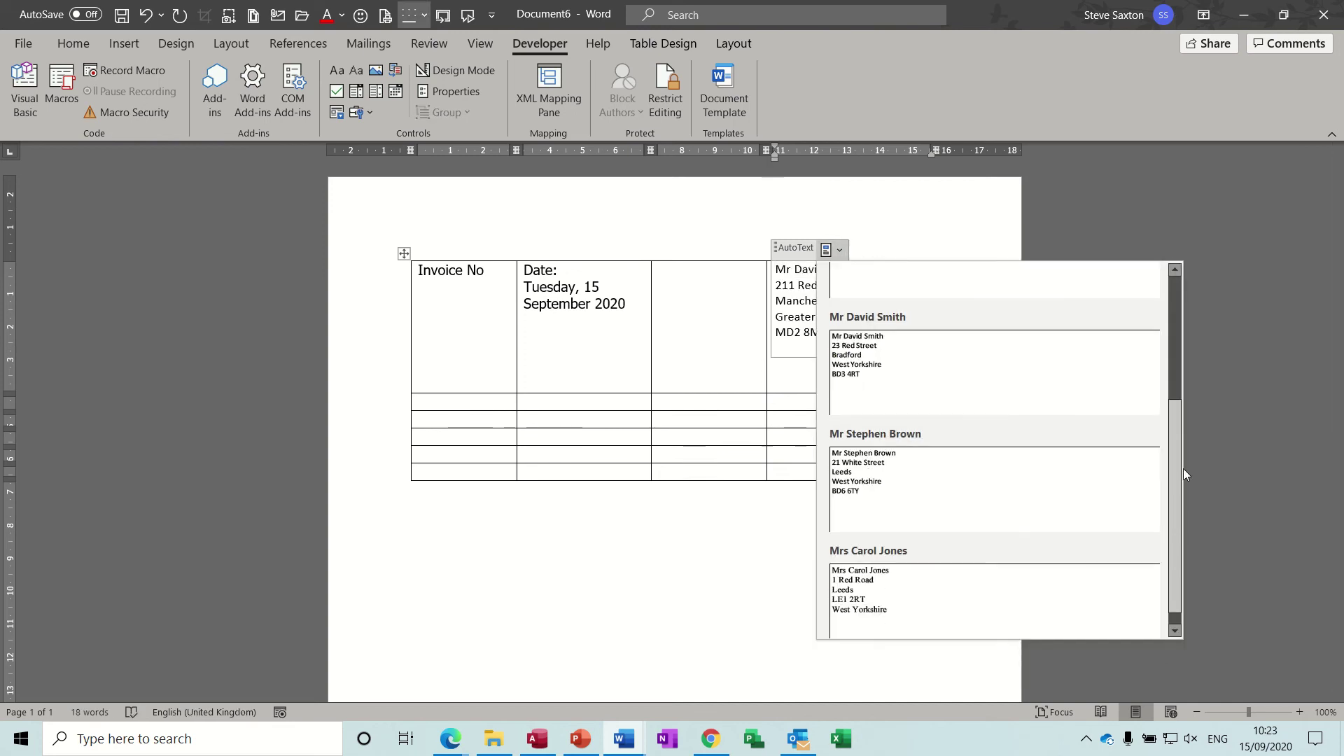
pyautogui.click(915, 570)
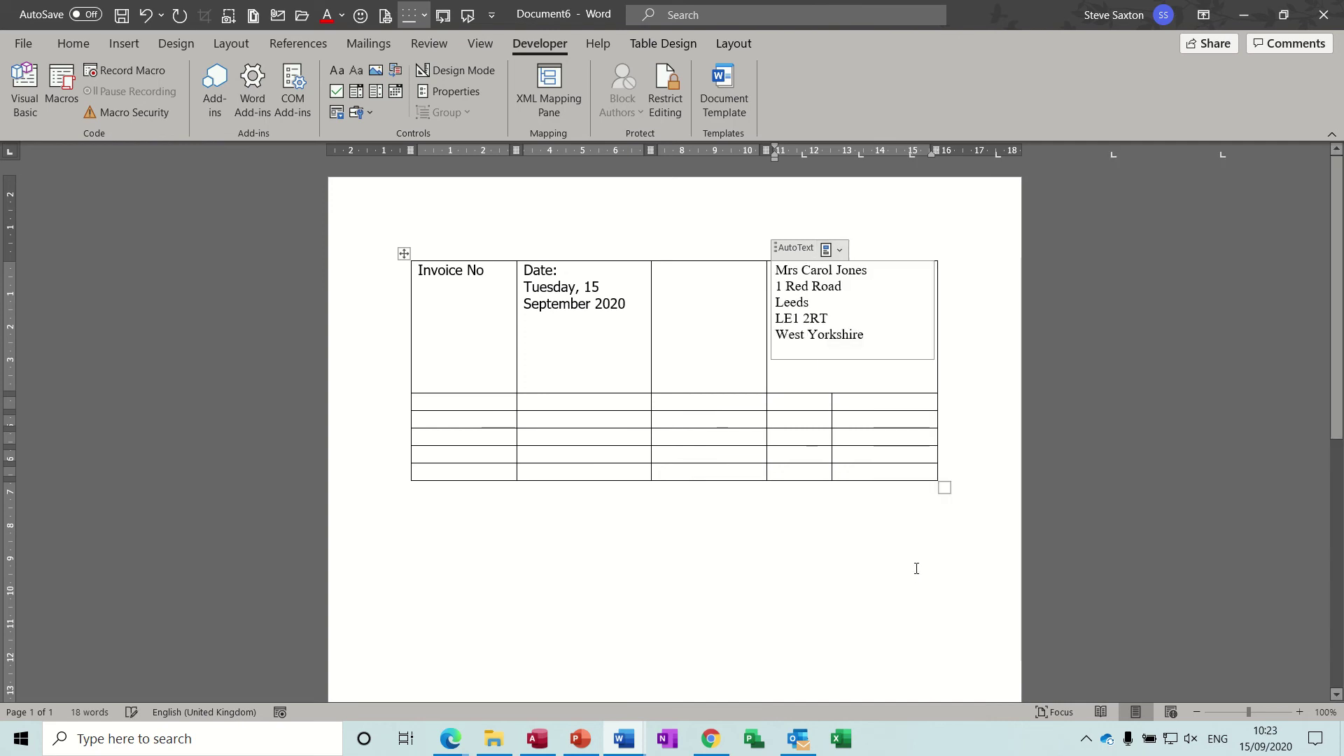
pyautogui.click(479, 402)
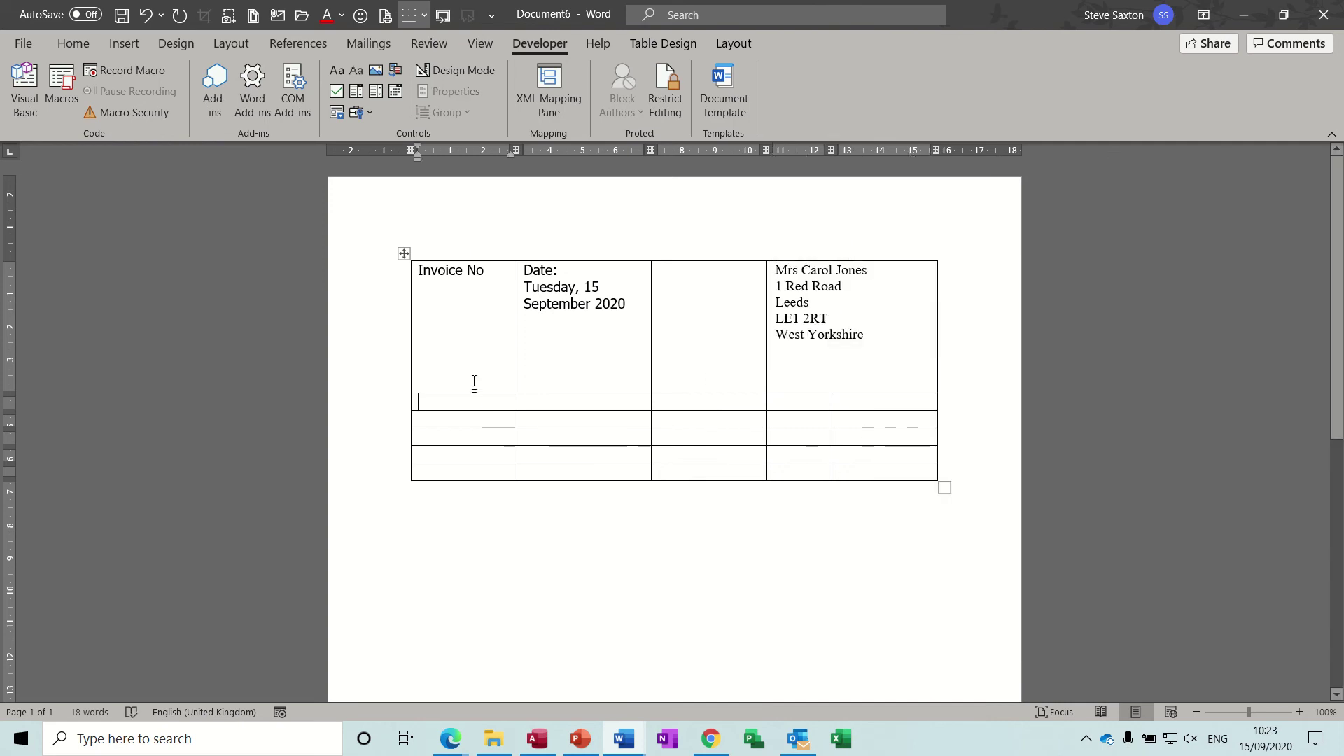
# Step: Insert a second Building Block Gallery control limited to the AutoText Courses category
pyautogui.click(397, 73)
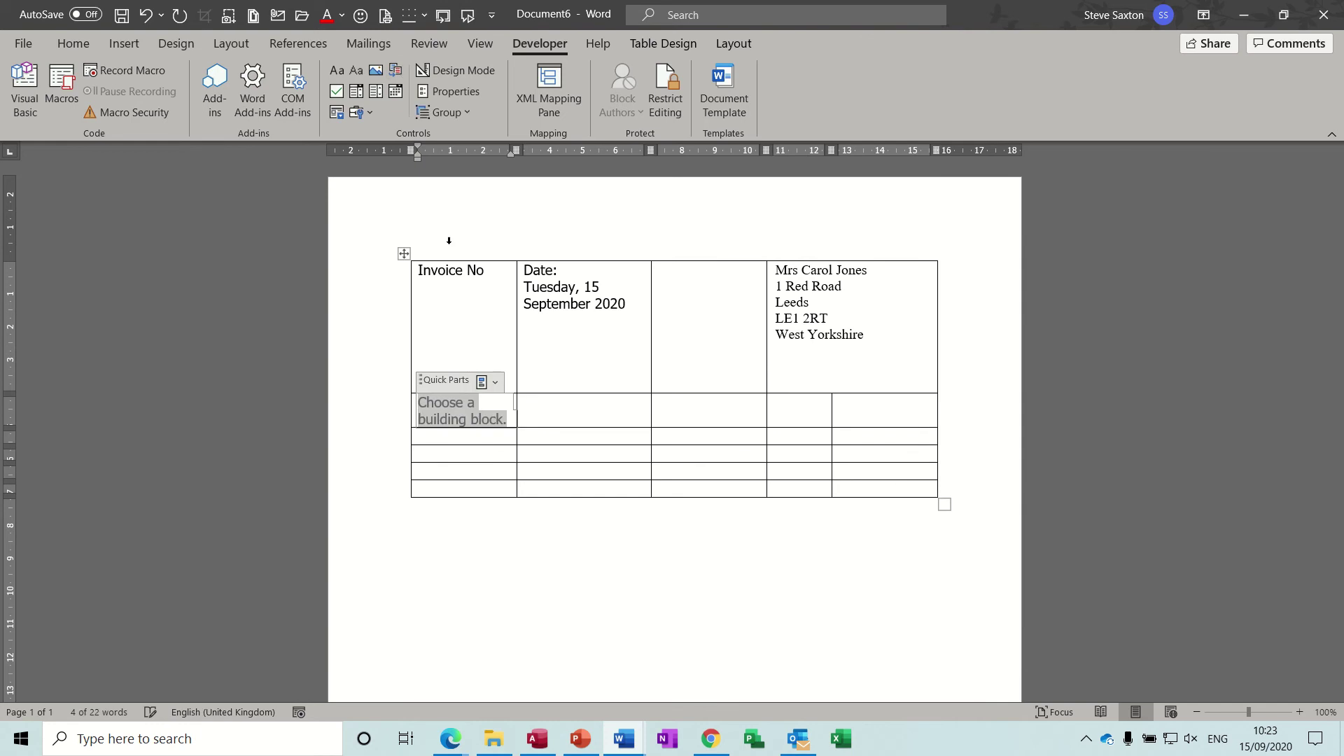
pyautogui.click(450, 91)
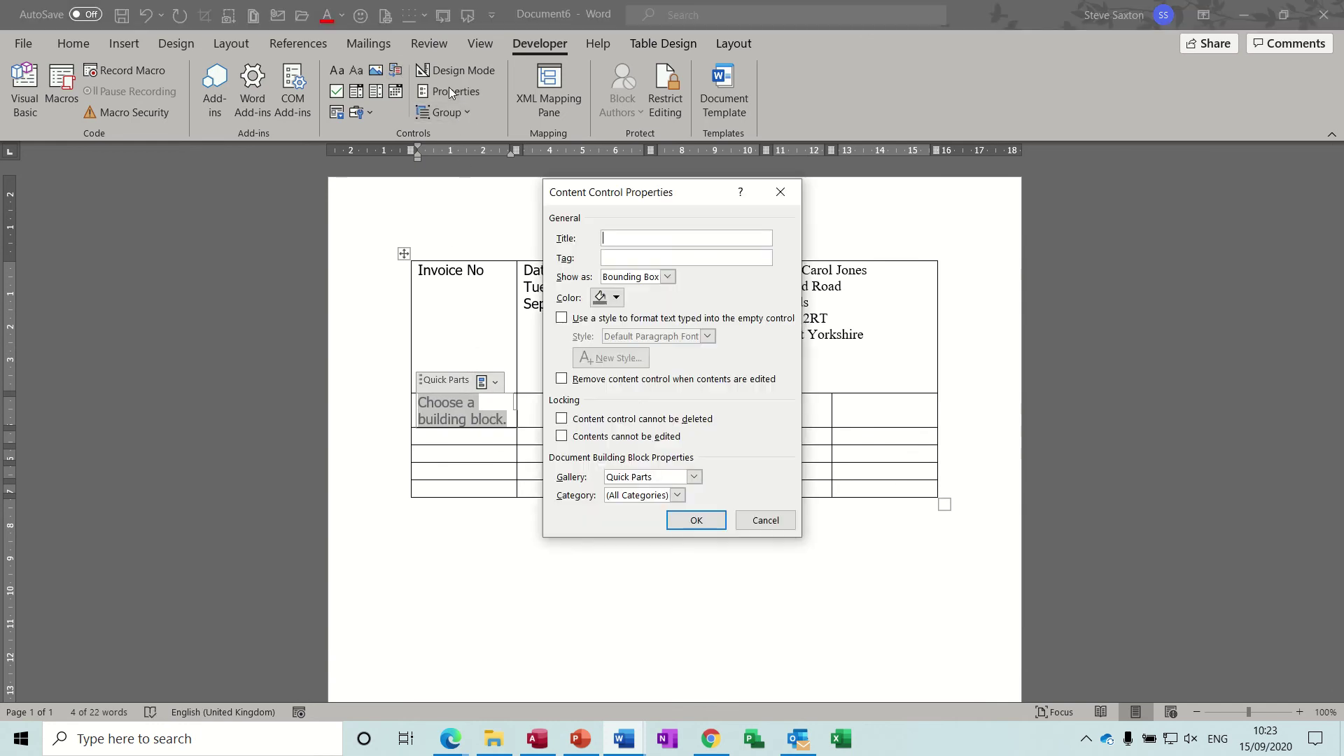
pyautogui.click(693, 477)
pyautogui.click(630, 494)
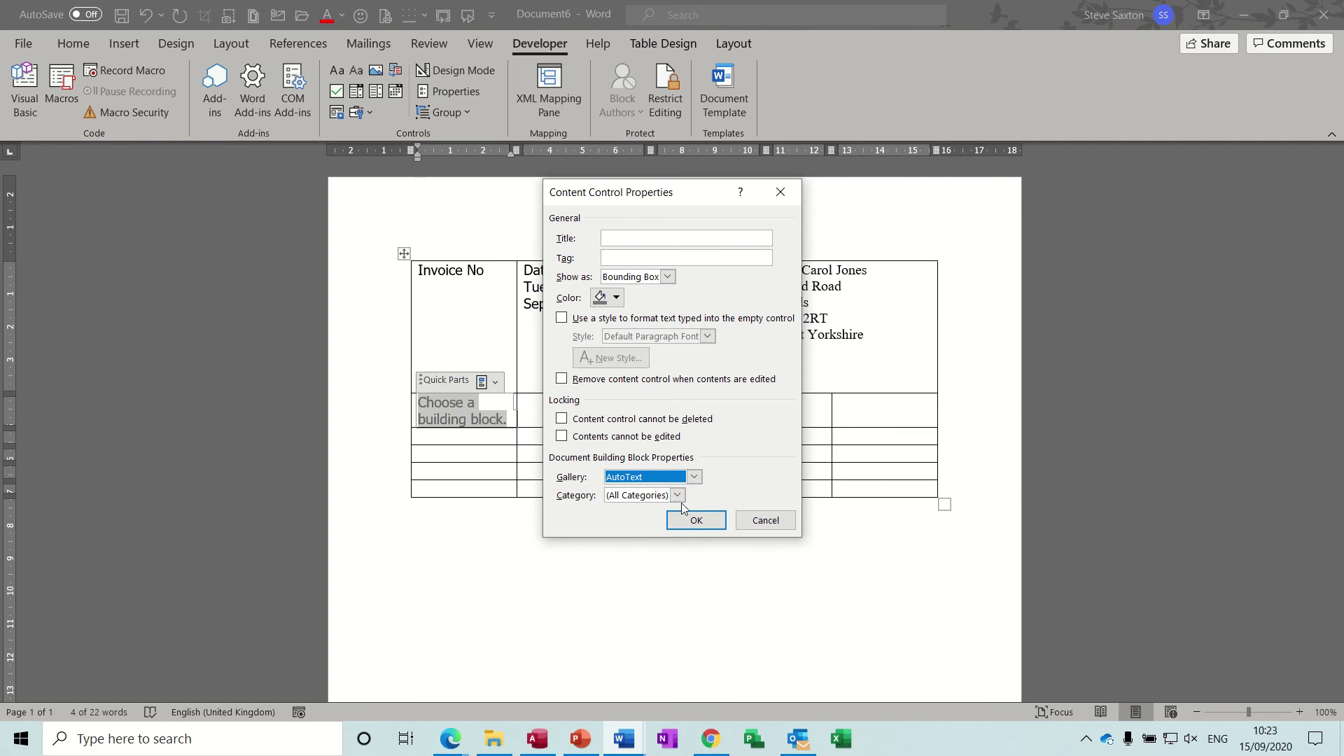
pyautogui.click(677, 496)
pyautogui.click(630, 529)
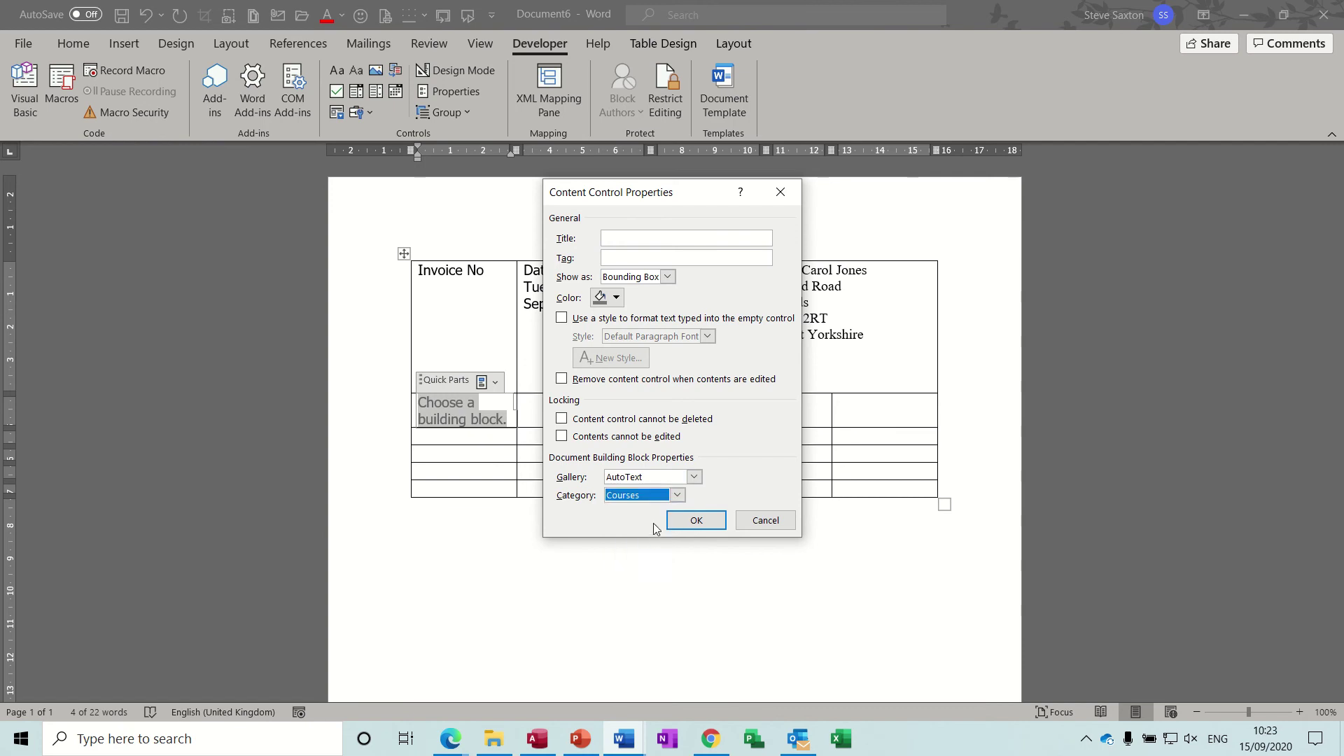
pyautogui.click(690, 525)
# Step: Move the course placeholder control down one row in the table
pyautogui.click(487, 383)
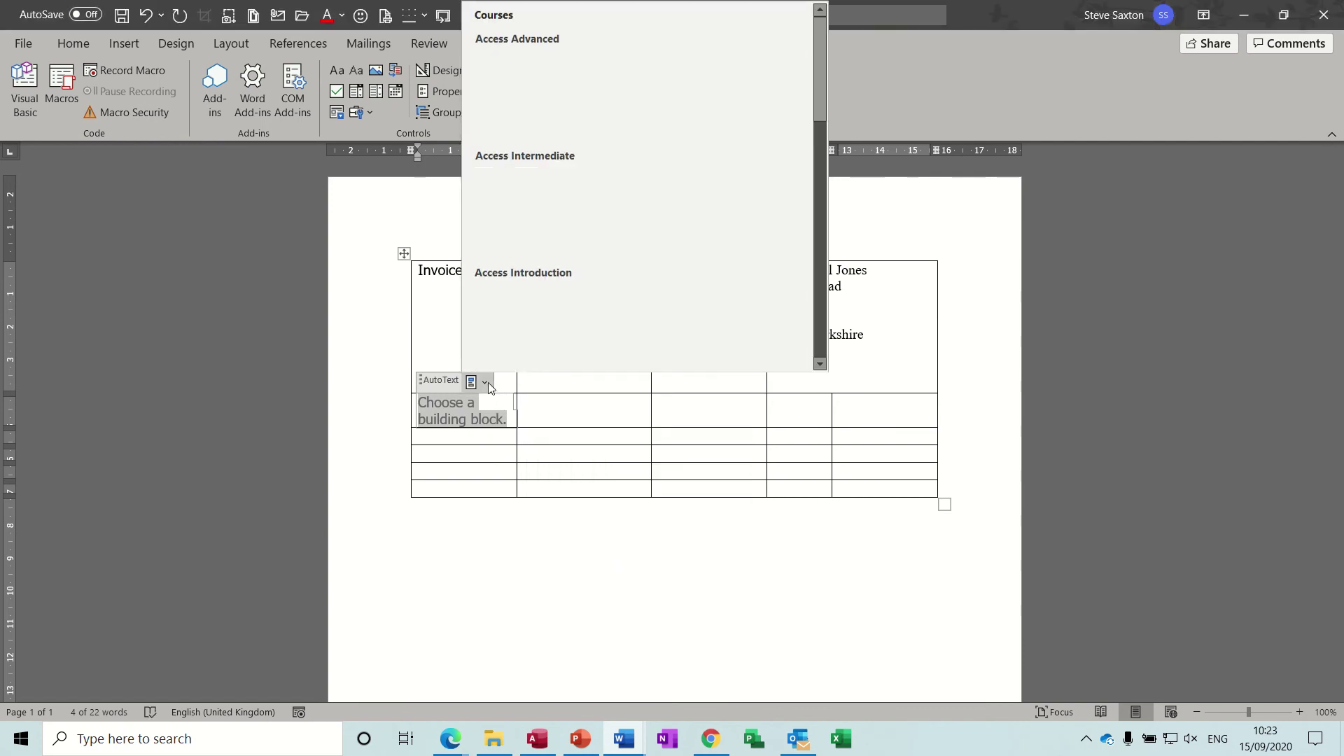
pyautogui.click(488, 382)
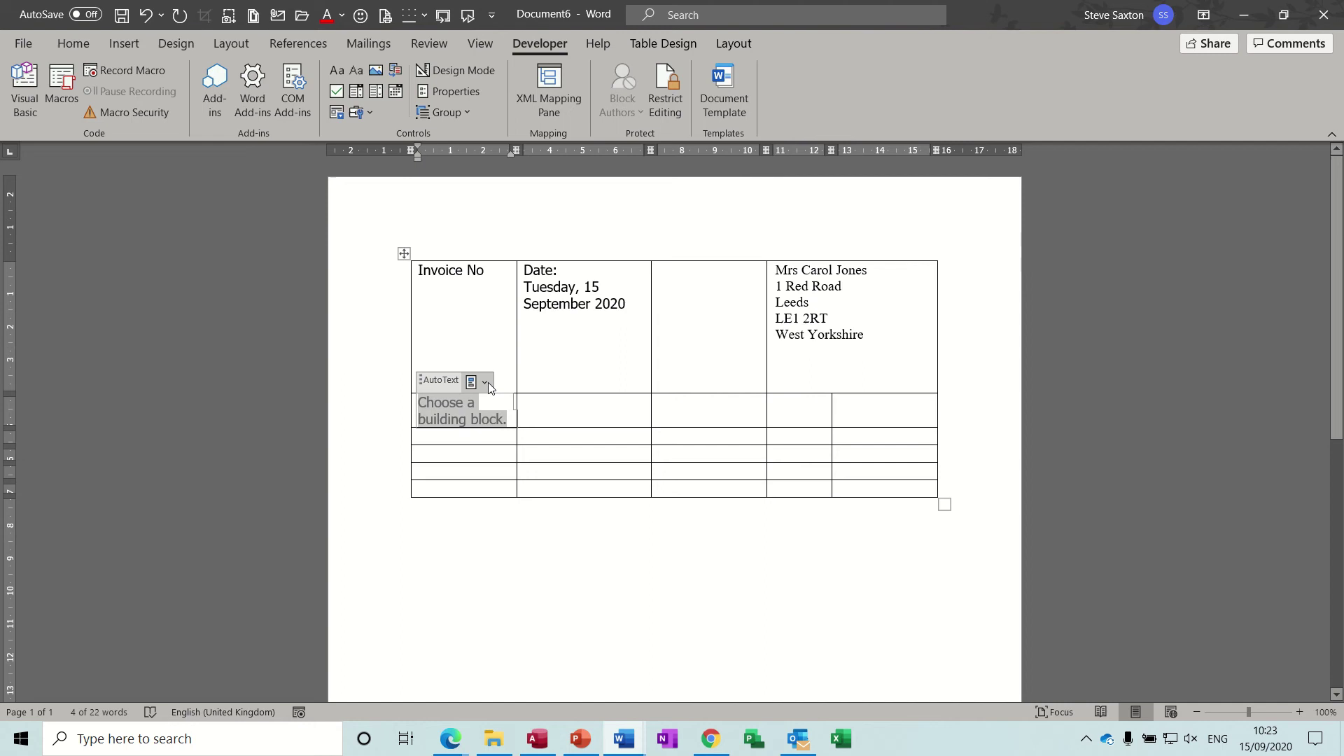
pyautogui.click(570, 415)
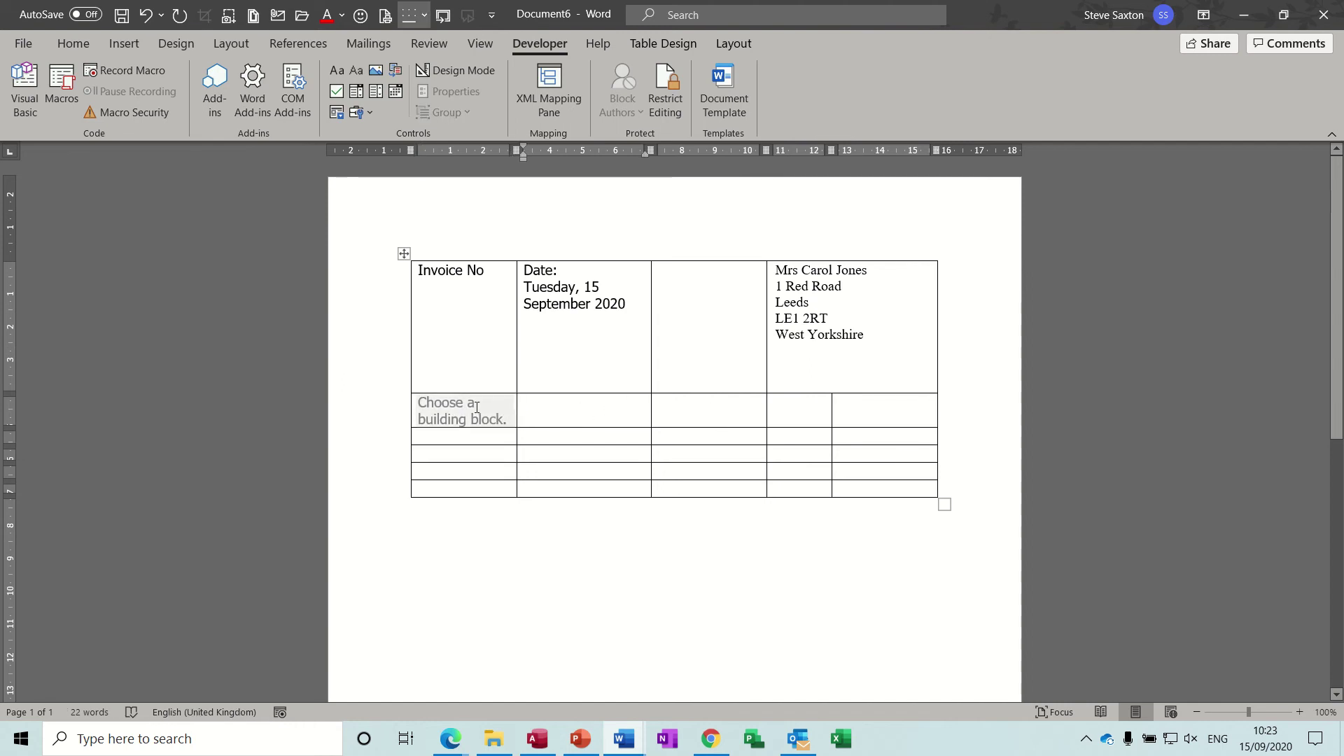
pyautogui.click(442, 405)
pyautogui.moveTo(421, 379); pyautogui.dragTo(421, 440)
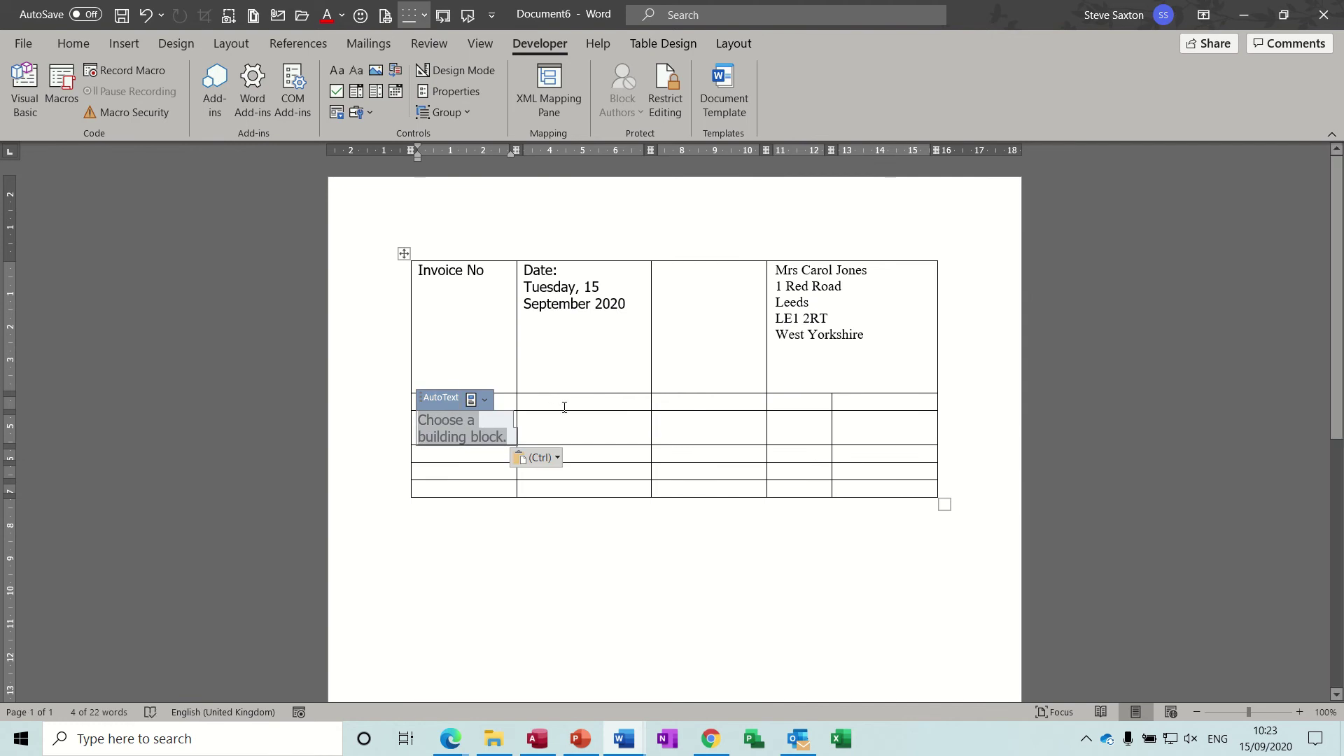
pyautogui.click(484, 394)
# Step: Type the headings Item, Qty and Price into the empty row's first three cells
pyautogui.click(457, 405)
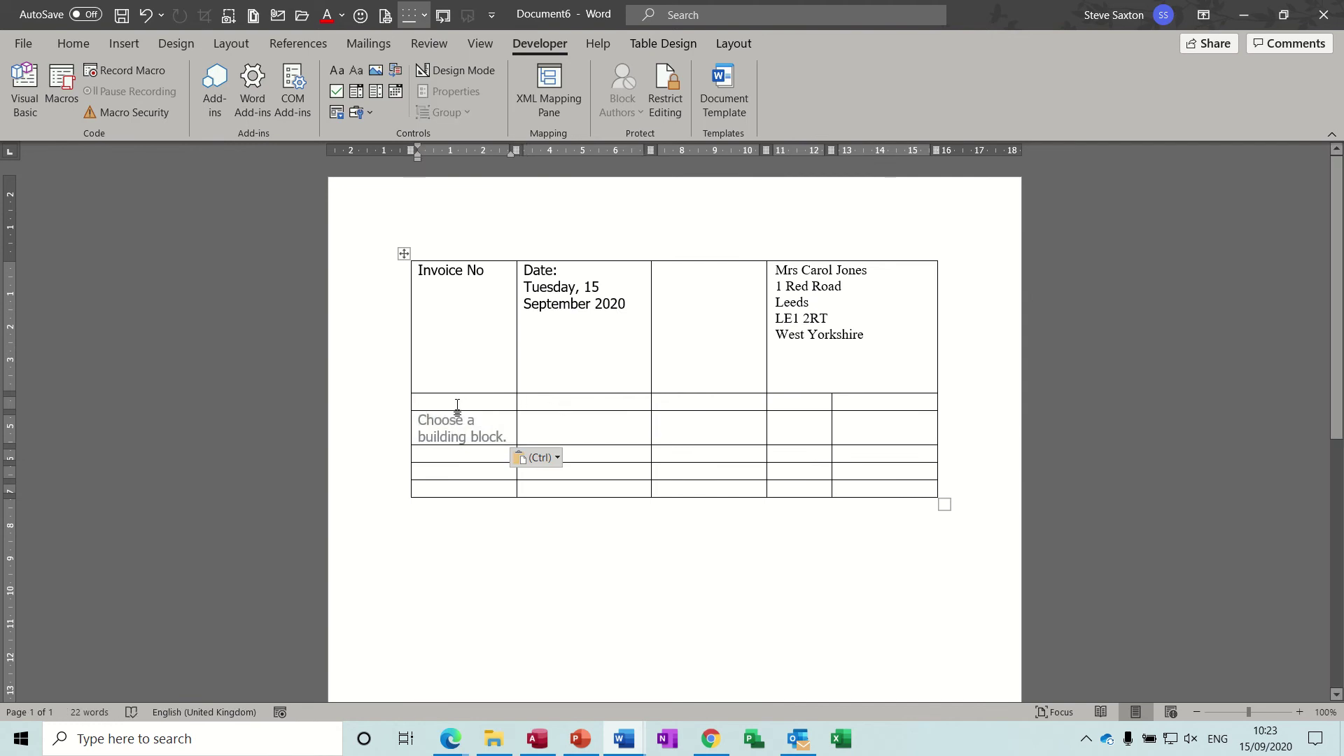
pyautogui.write('Item')
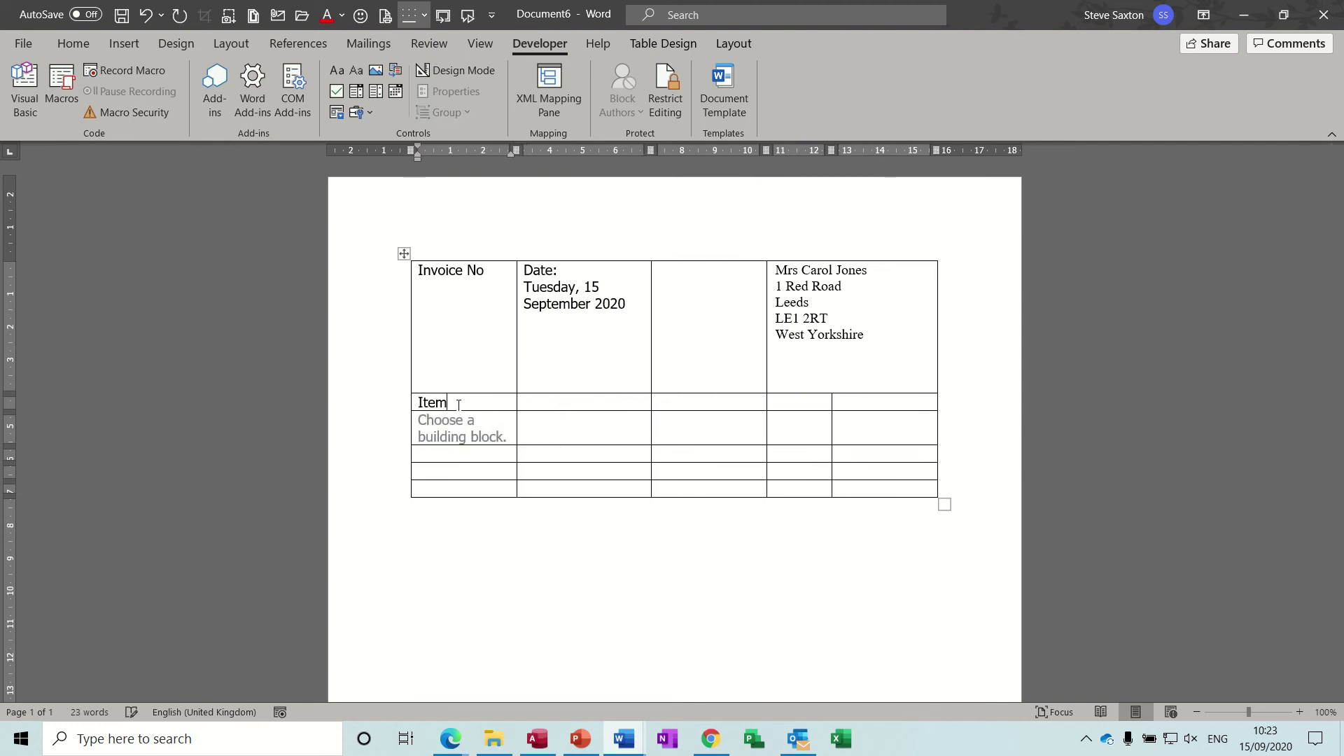
pyautogui.click(534, 400)
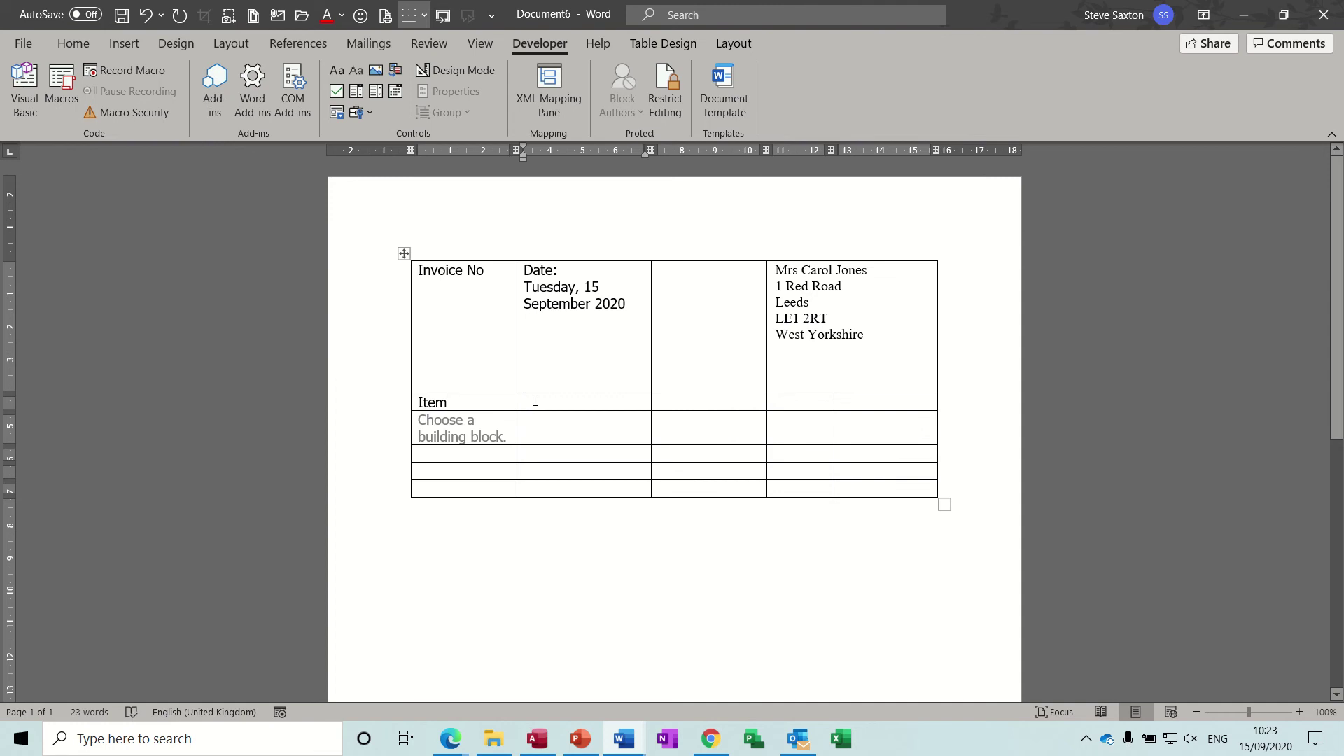
pyautogui.write('Qty')
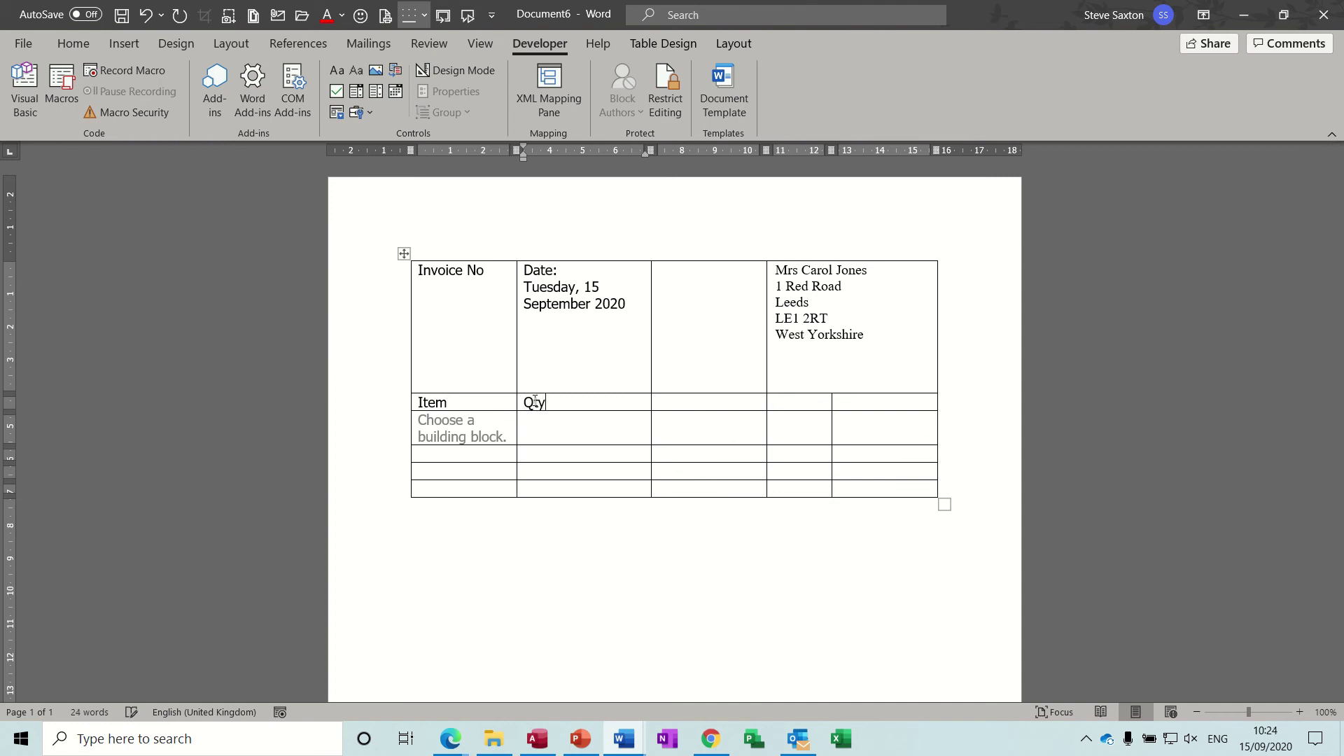
pyautogui.click(671, 404)
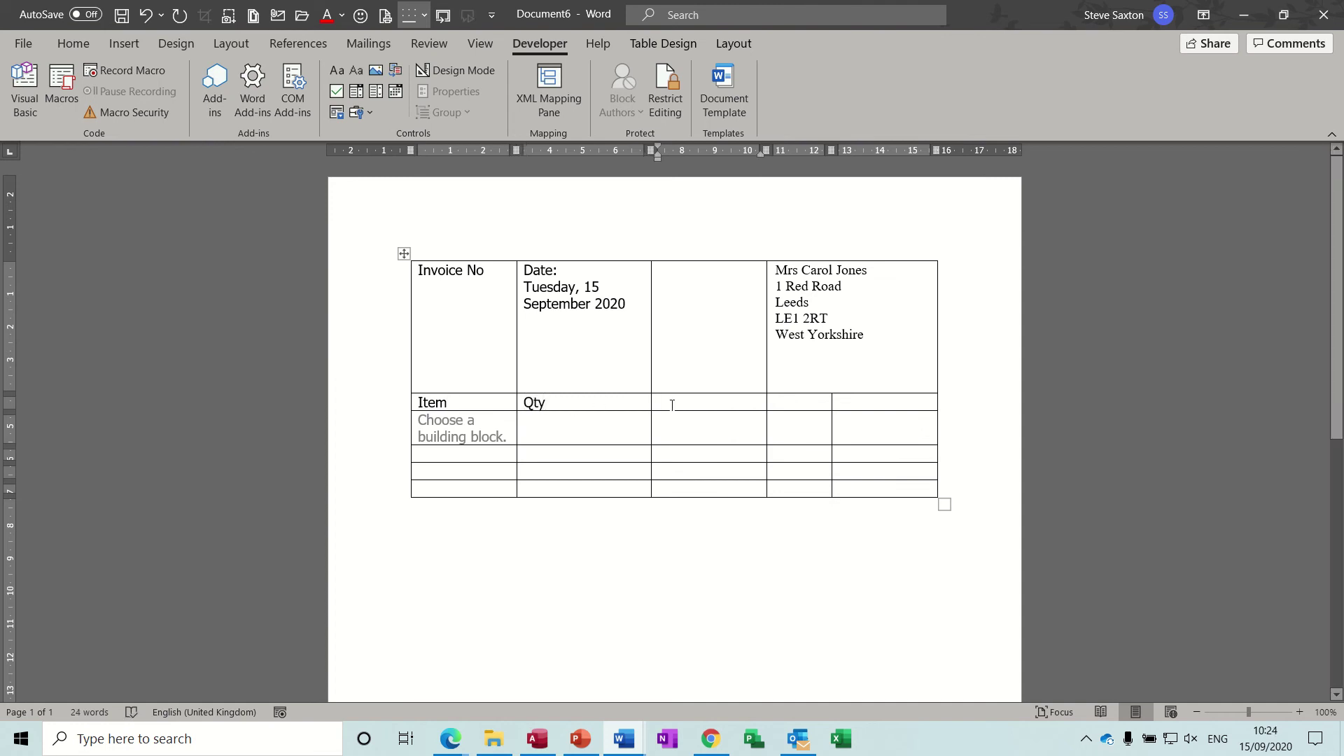
pyautogui.write('price')
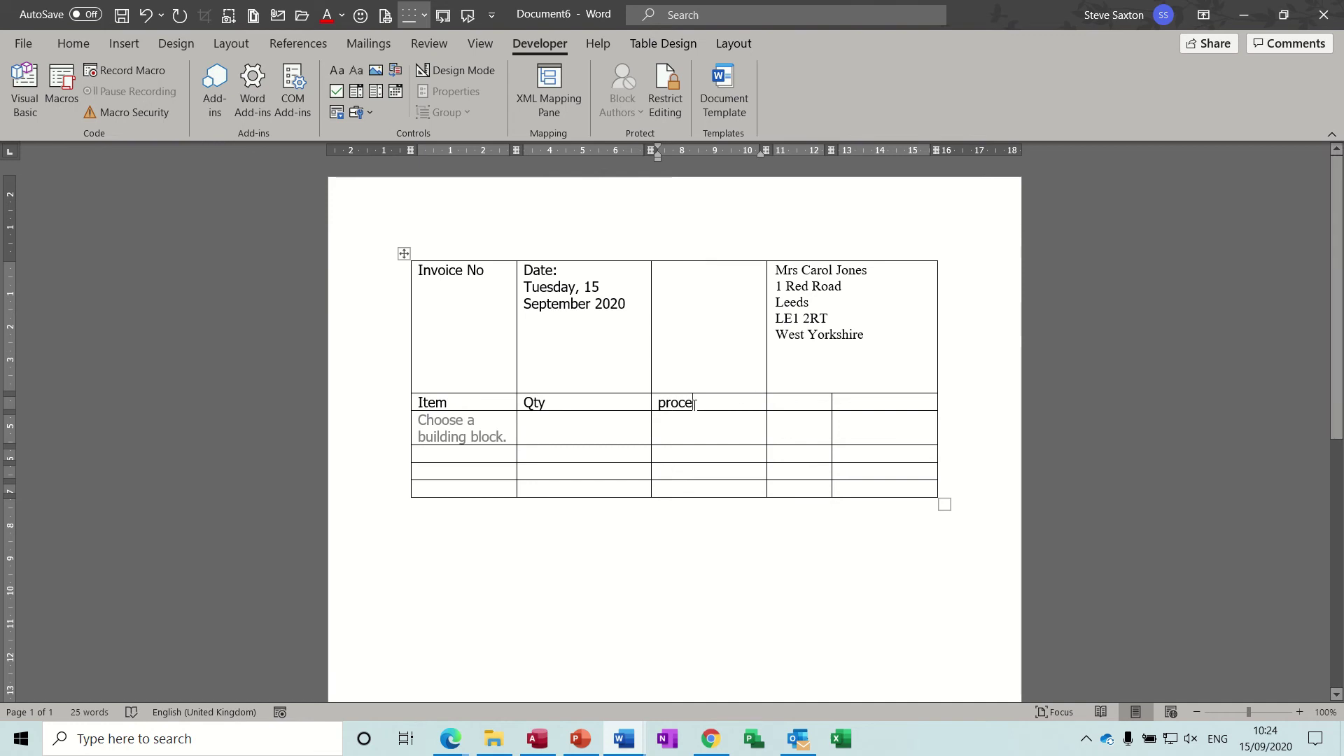
# Step: Fix the Price heading's spelling and capital P, then add the Vat and Total headings
pyautogui.click(677, 401)
pyautogui.press('BackSpace')
pyautogui.write('i')
pyautogui.click(664, 401)
pyautogui.press('BackSpace')
pyautogui.write('P')
pyautogui.click(776, 405)
pyautogui.write('Vat')
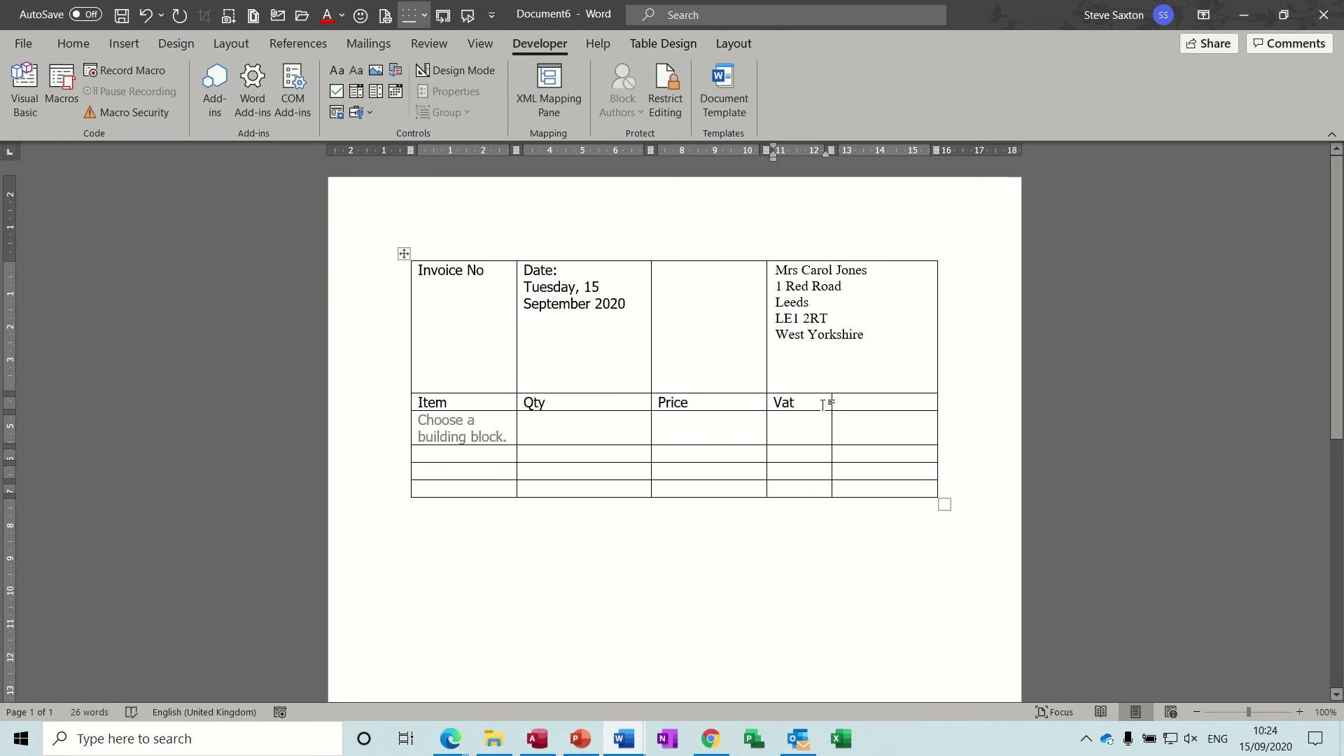
pyautogui.click(859, 404)
pyautogui.write('To')
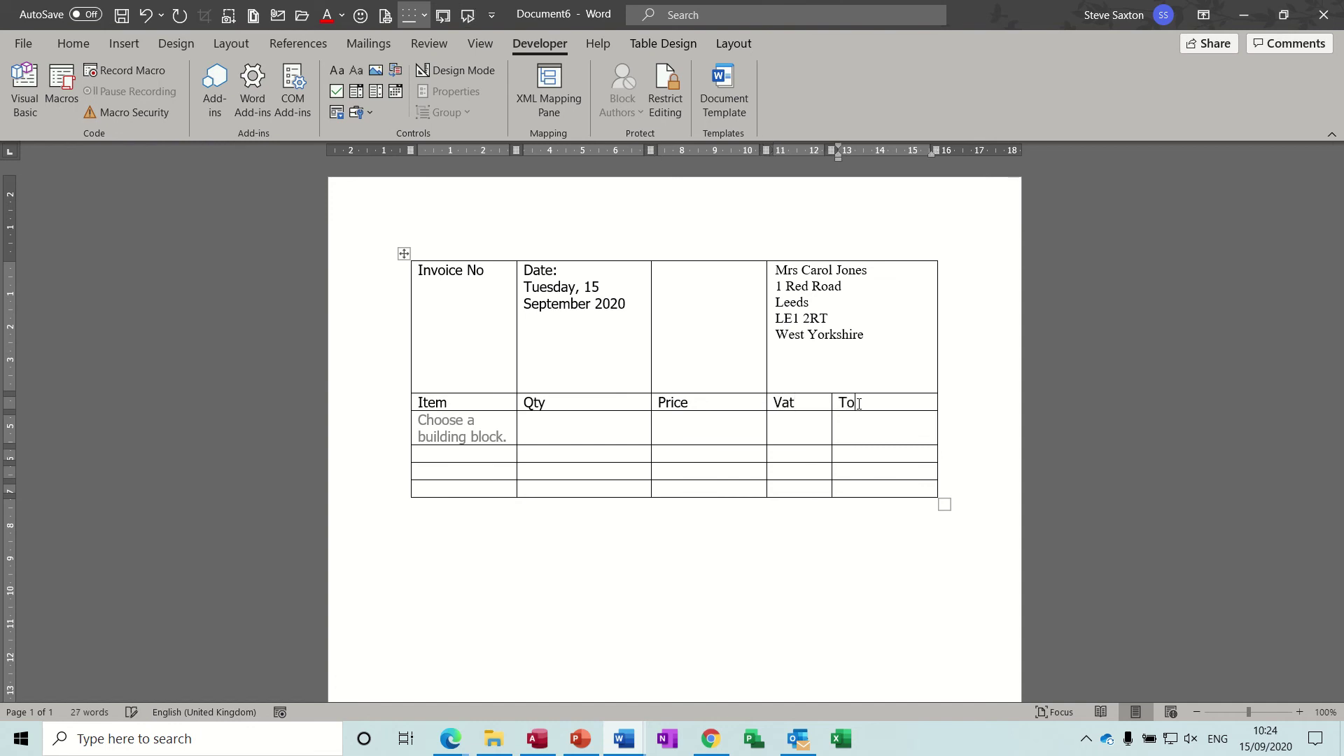
pyautogui.write('tal')
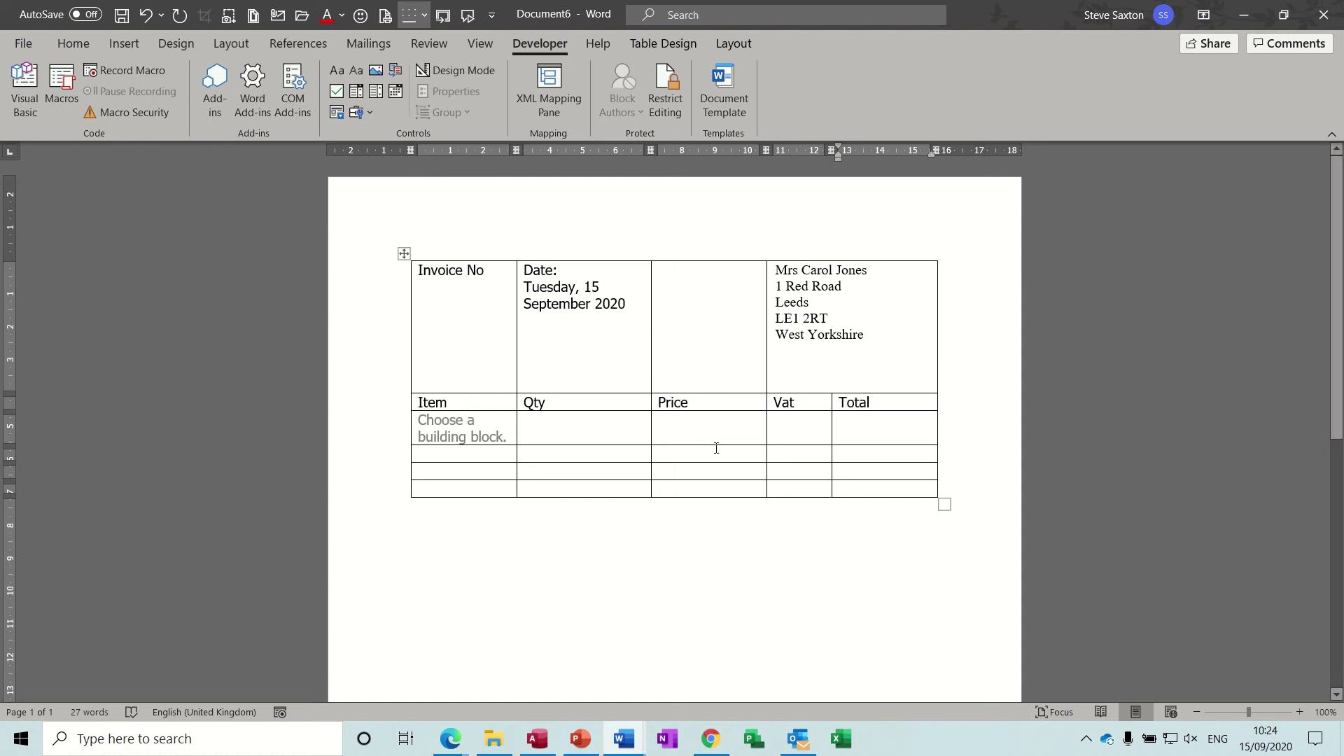
# Step: Merge the Date cell with the empty cell to its right using Merge Cells
pyautogui.click(559, 428)
pyautogui.click(662, 426)
pyautogui.click(794, 426)
pyautogui.click(661, 421)
pyautogui.click(846, 424)
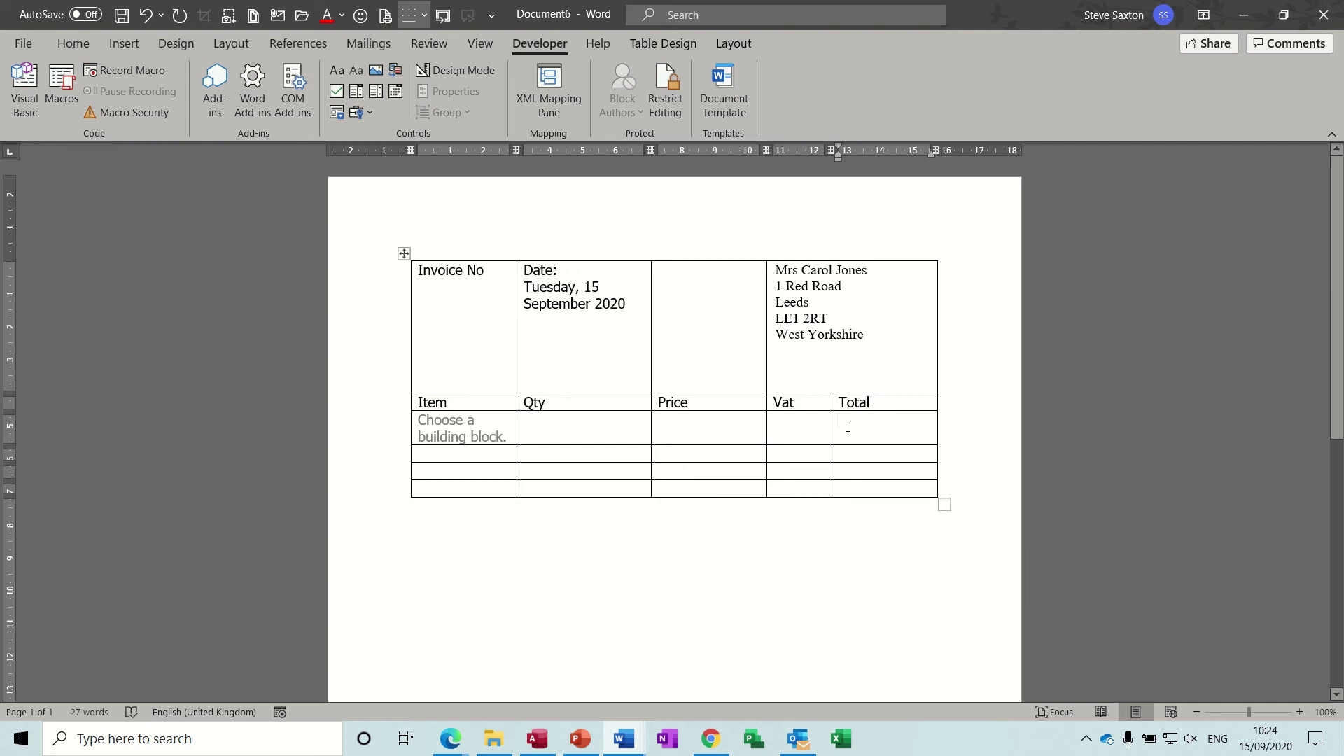
pyautogui.click(690, 425)
pyautogui.click(795, 428)
pyautogui.moveTo(608, 338); pyautogui.dragTo(683, 343)
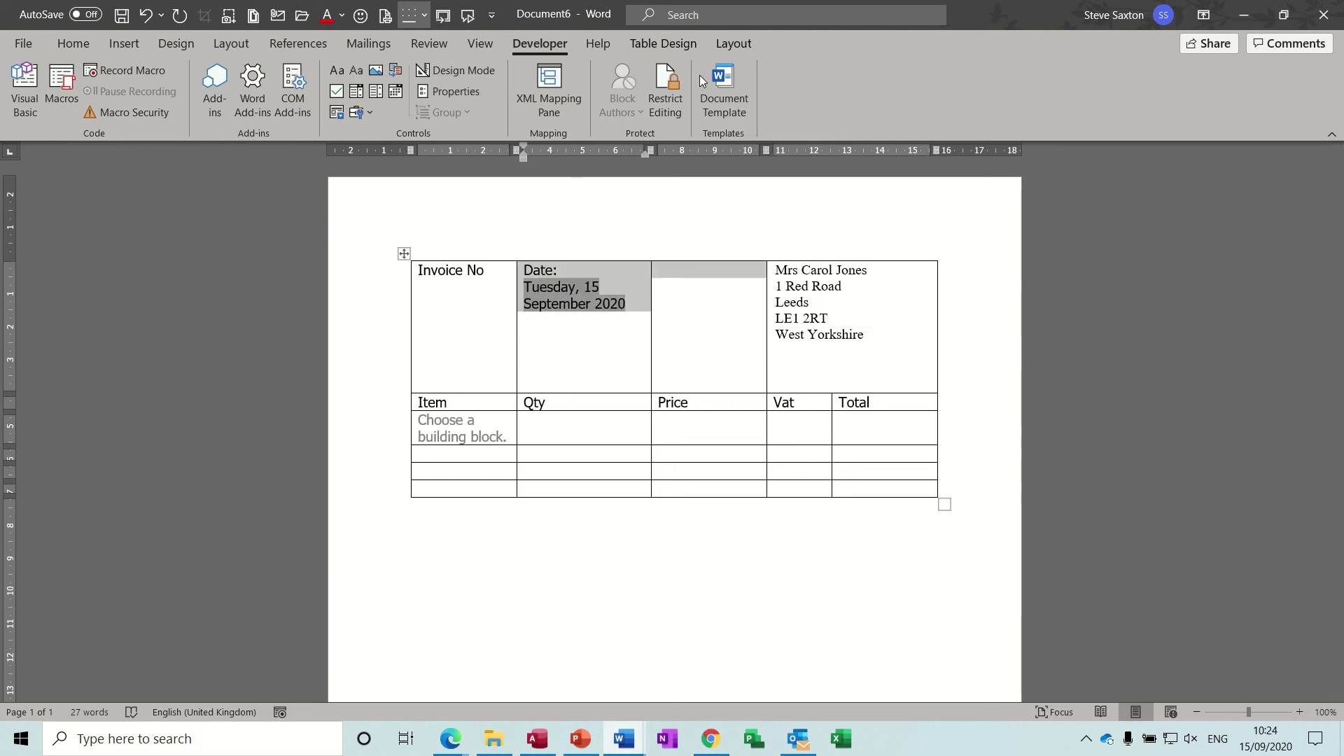
pyautogui.click(732, 44)
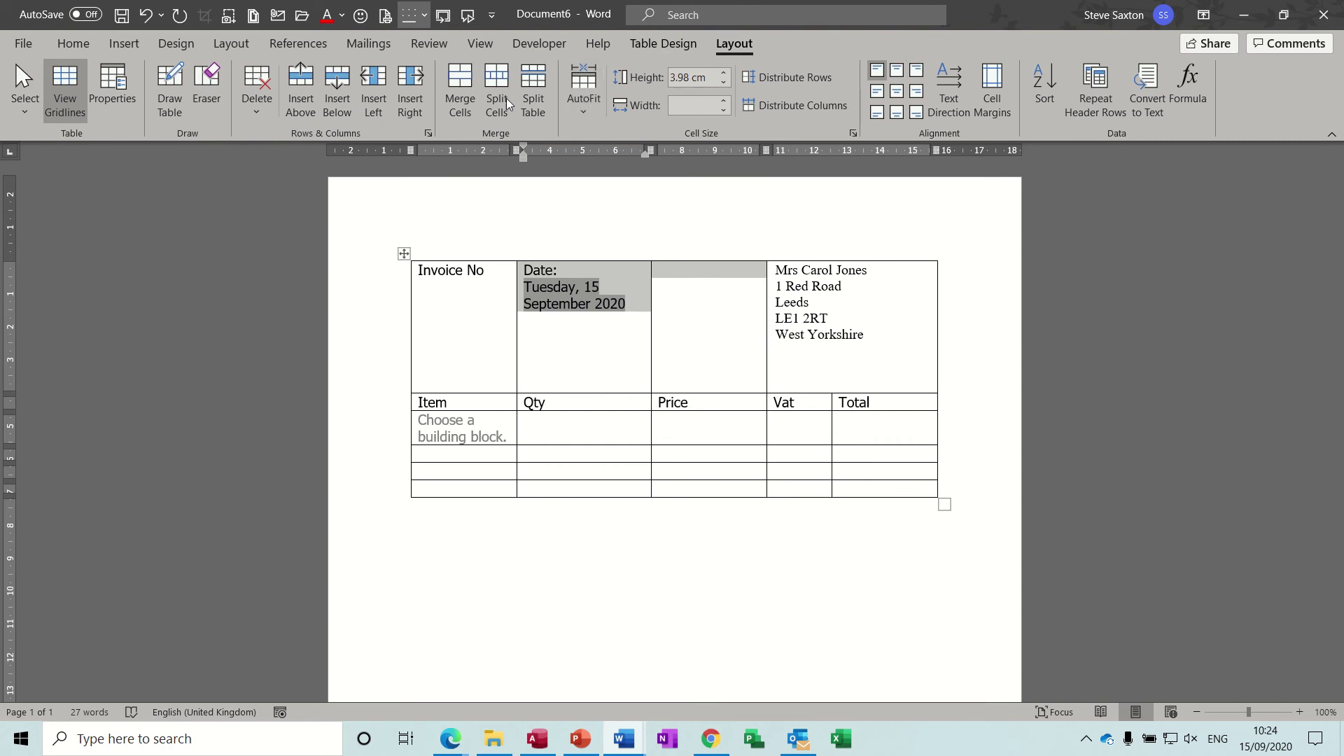
pyautogui.click(461, 84)
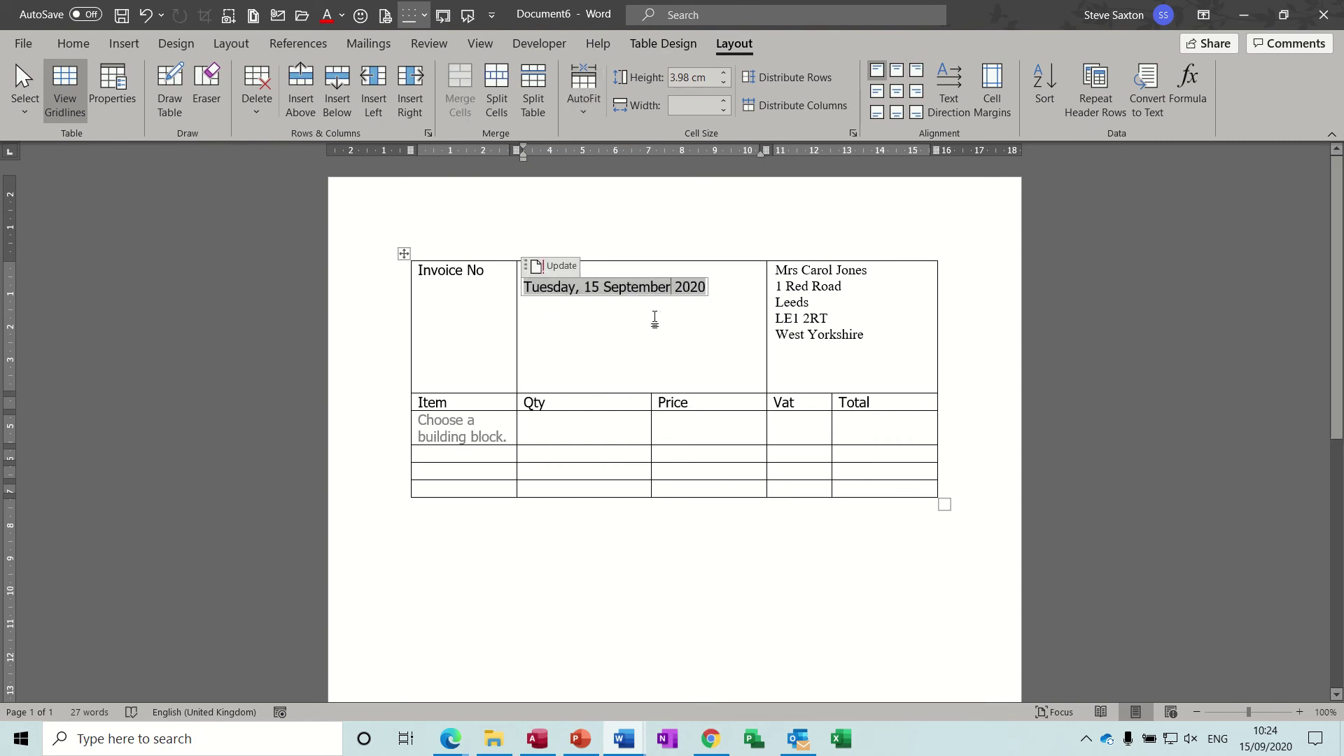
# Step: Select the Invoice No, Qty and Price columns, then return to the empty Vat cell
pyautogui.click(706, 429)
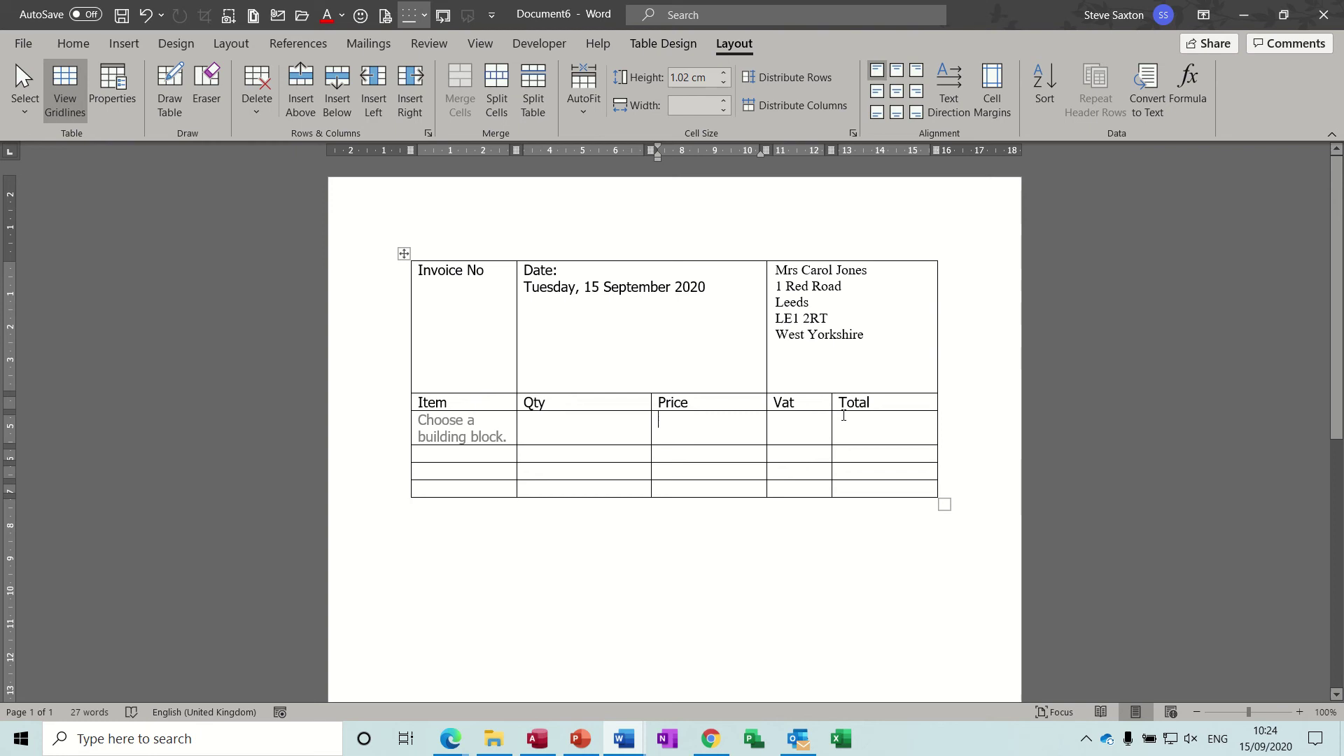
pyautogui.click(793, 427)
pyautogui.click(466, 243)
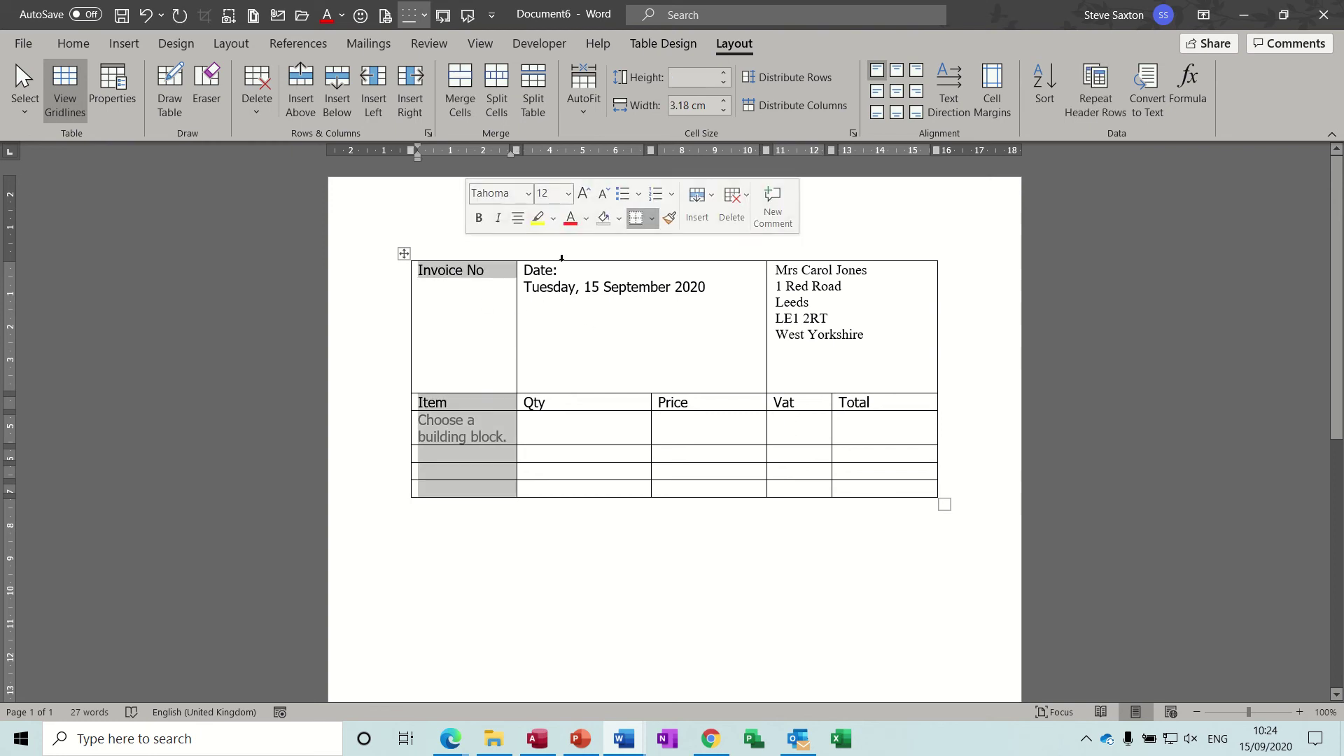
pyautogui.click(575, 387)
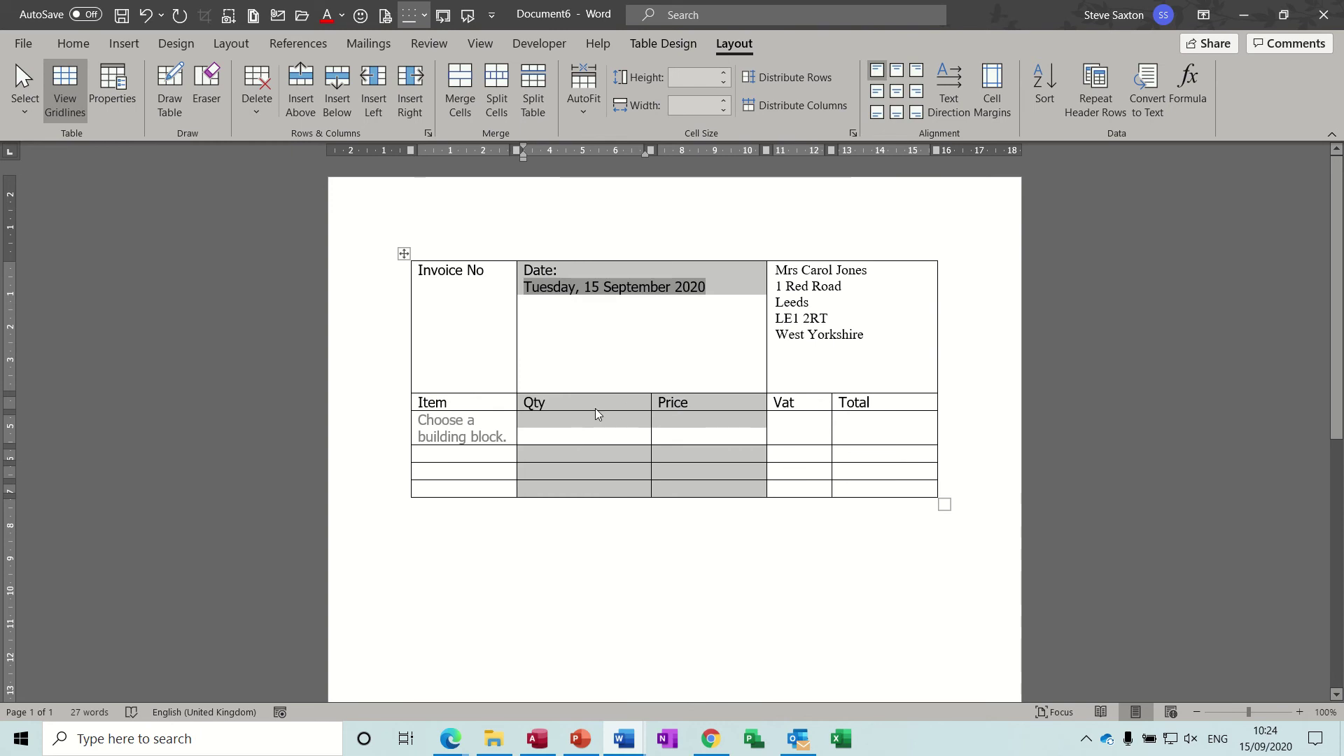
pyautogui.click(715, 422)
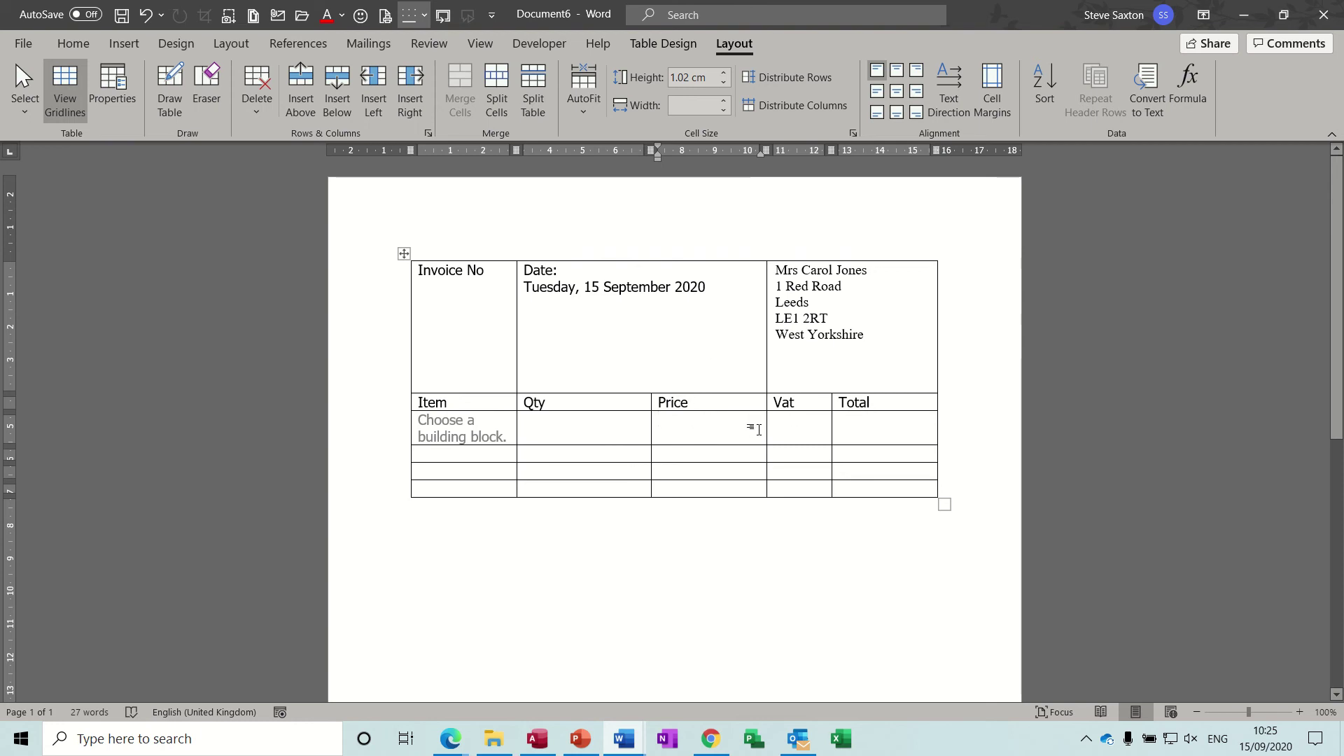
pyautogui.click(789, 419)
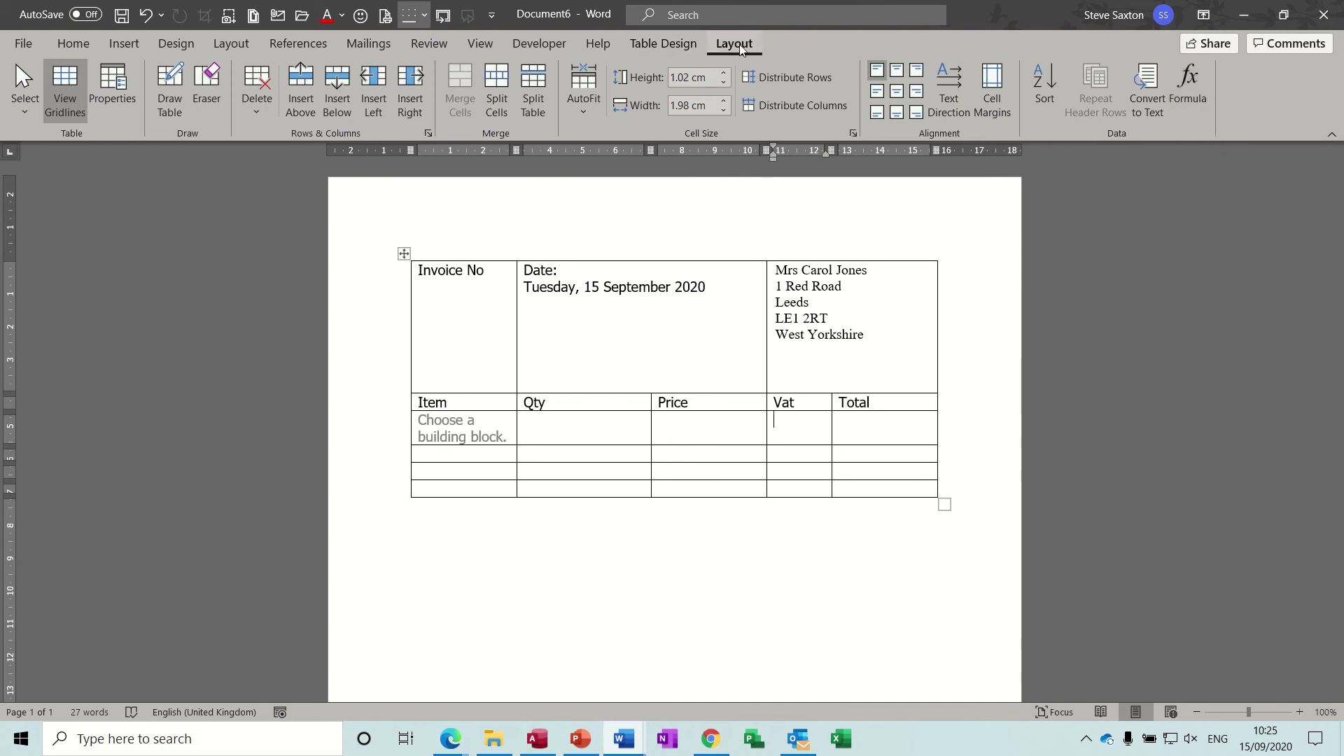
# Step: Give the Vat cell the formula =c3*.2 in £#,##0.00 currency format
pyautogui.click(1187, 80)
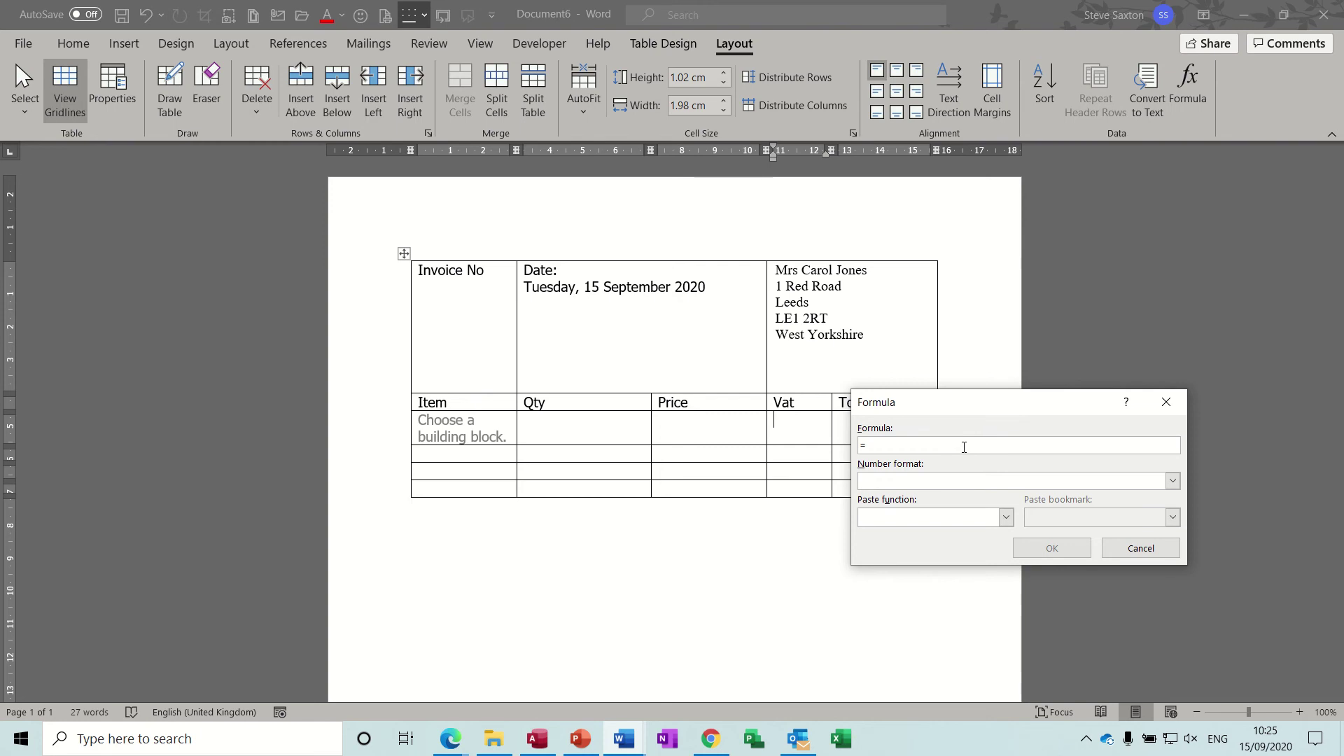
pyautogui.write('c3*.2')
pyautogui.click(1172, 482)
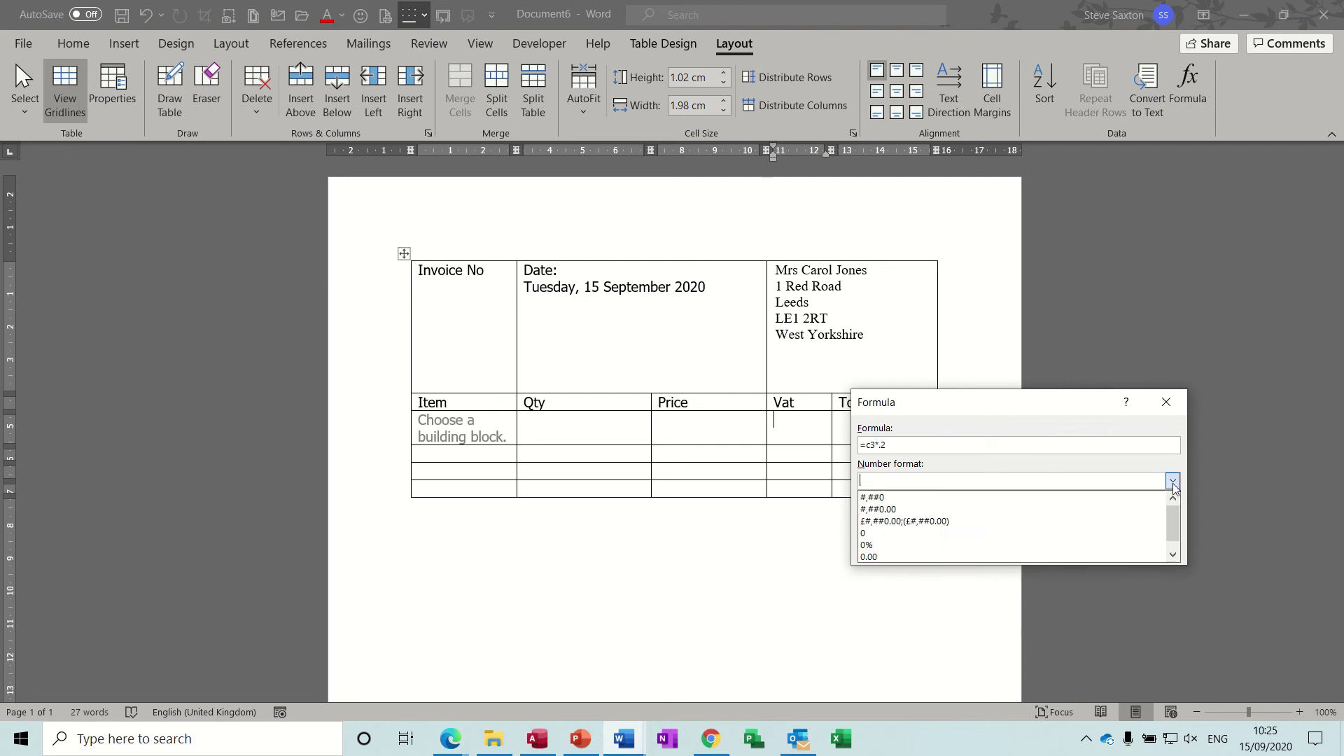
pyautogui.click(1044, 522)
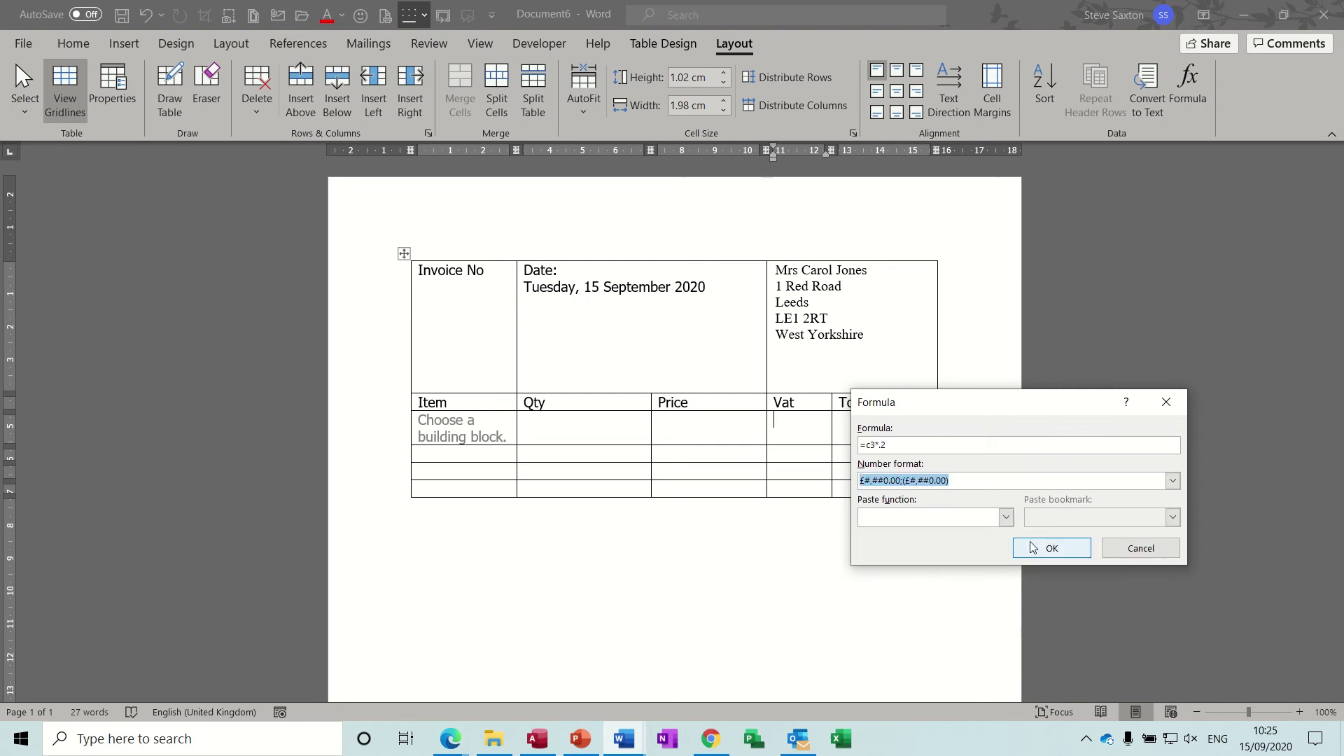
pyautogui.click(1041, 548)
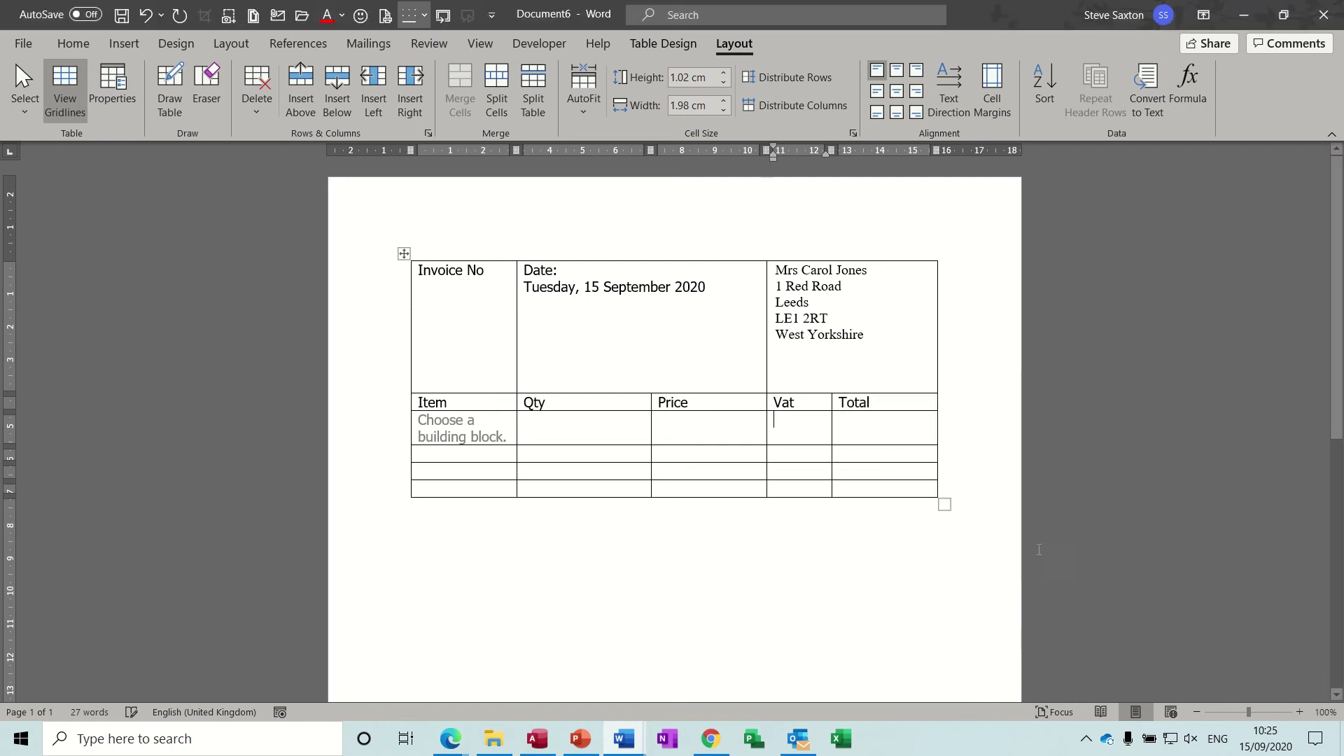
# Step: Give the Total cell the formula =c3+d3 in £#,##0.00 currency format
pyautogui.click(872, 424)
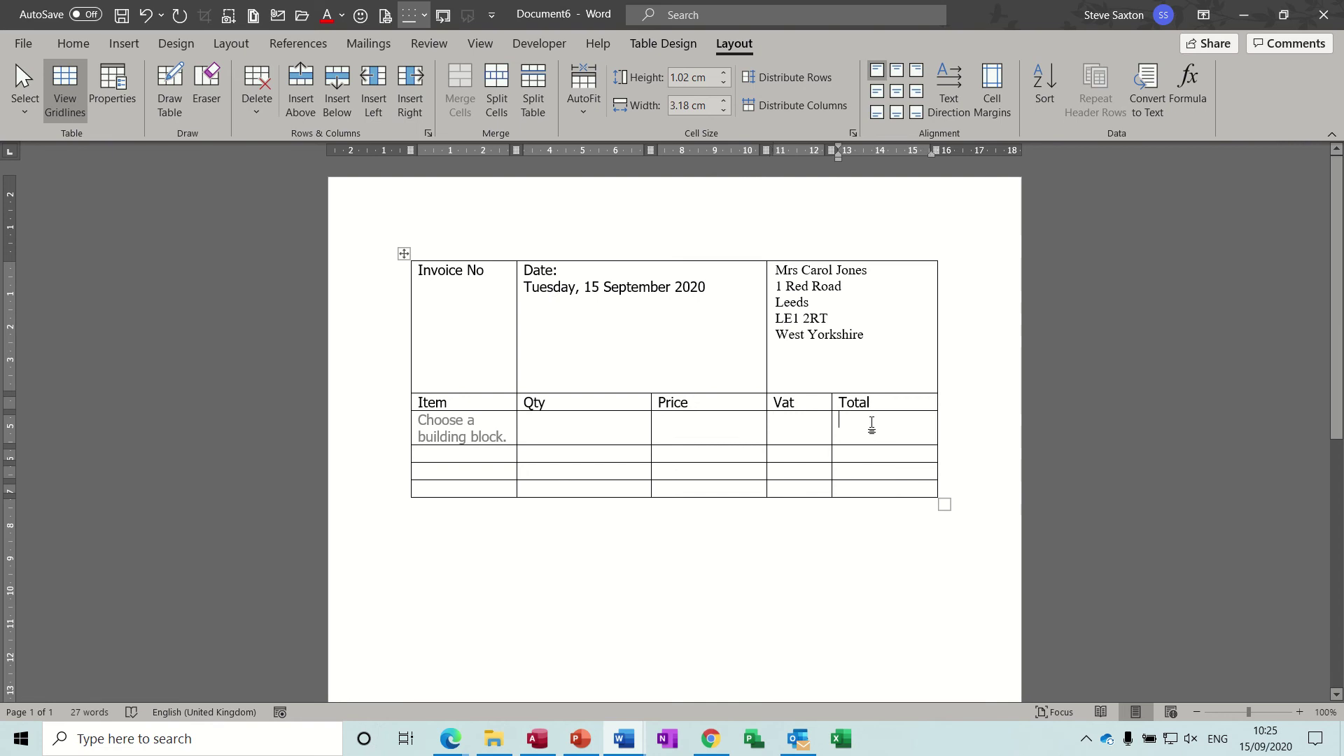
pyautogui.click(1187, 87)
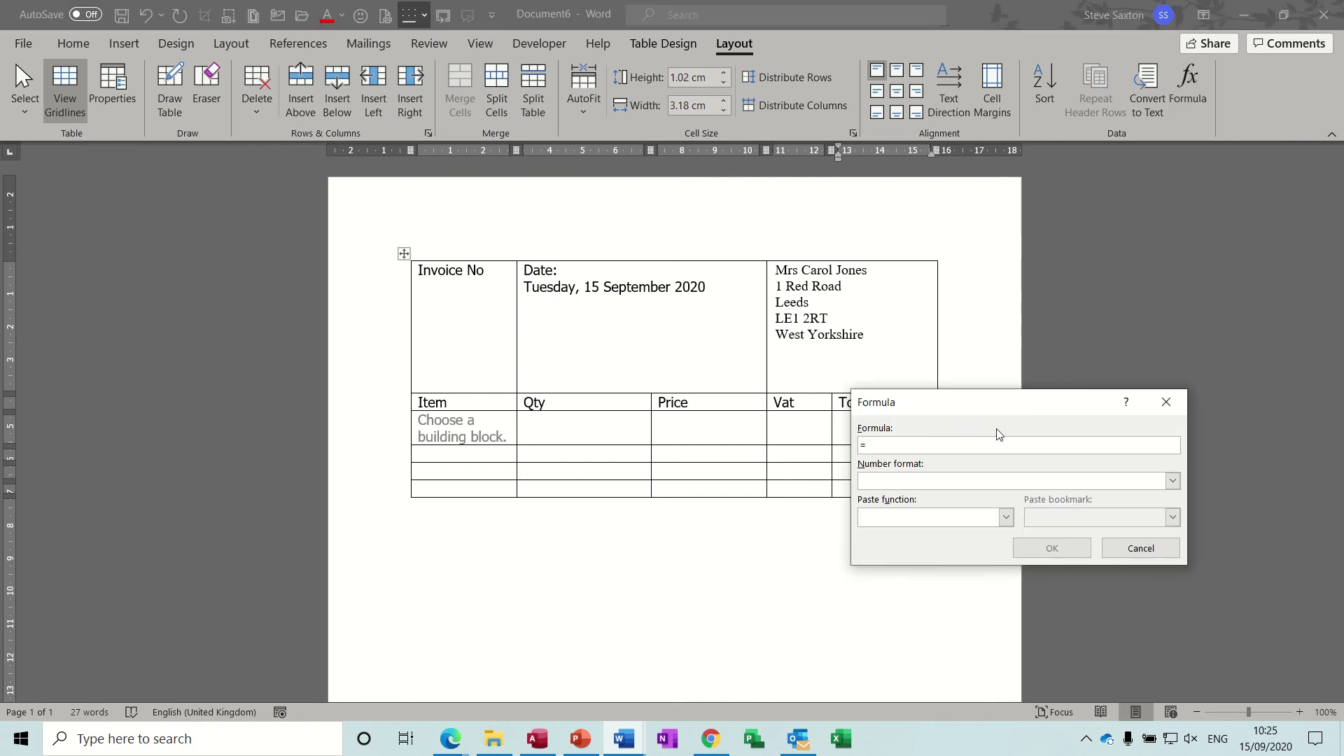
pyautogui.write('d3')
pyautogui.press('BackSpace')
pyautogui.write('d')
pyautogui.click(1173, 481)
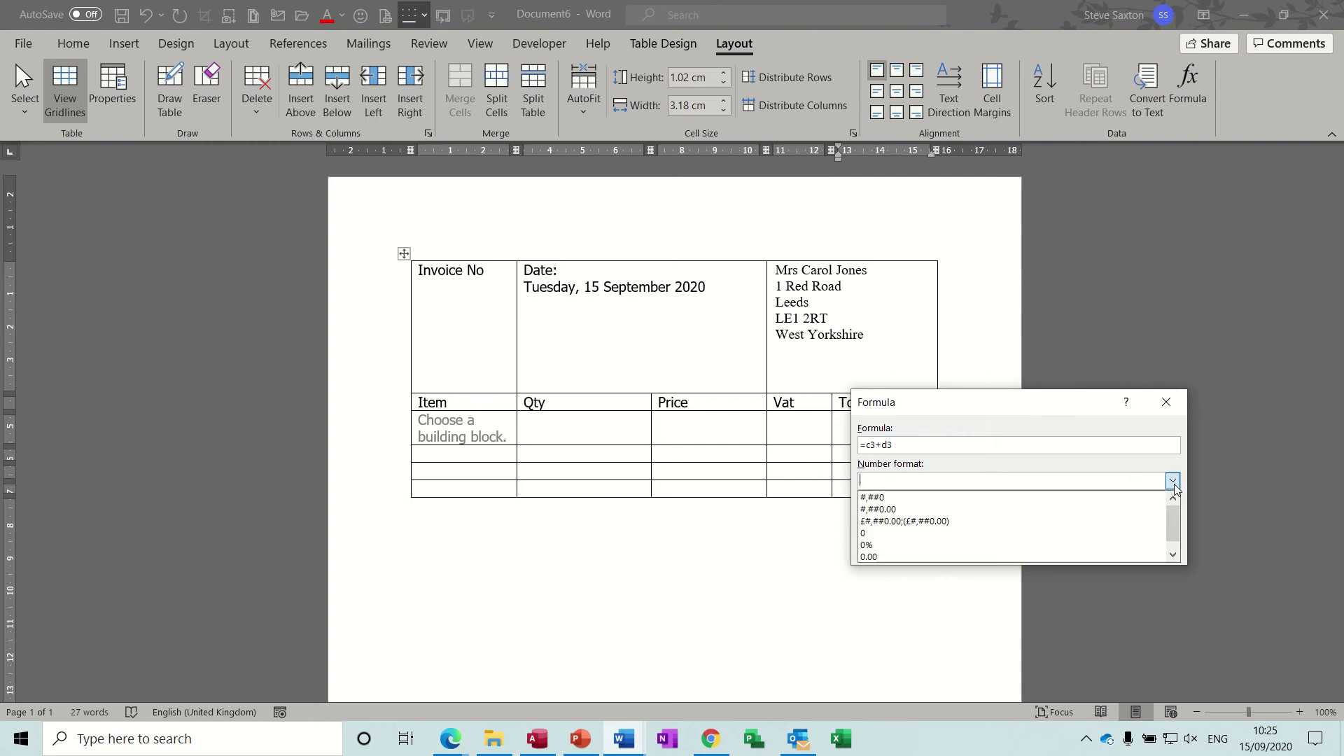
pyautogui.click(1029, 521)
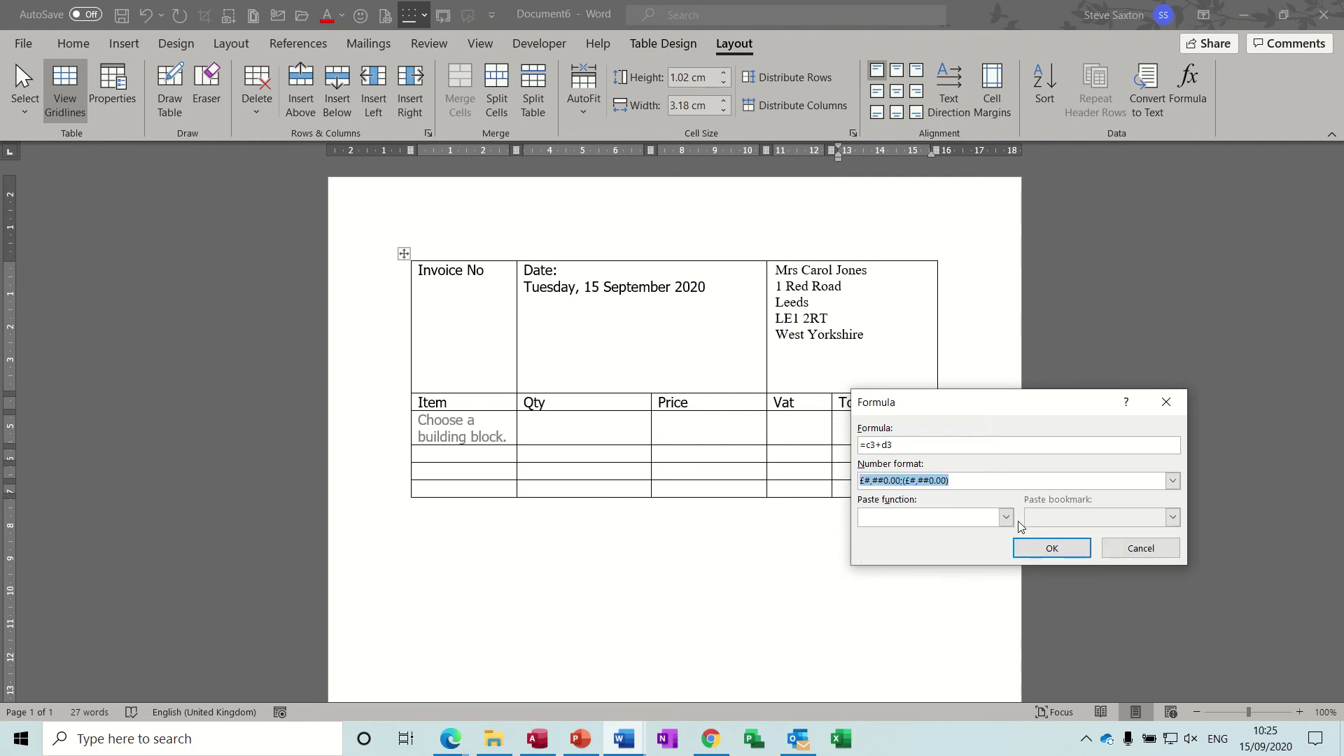
pyautogui.click(1049, 552)
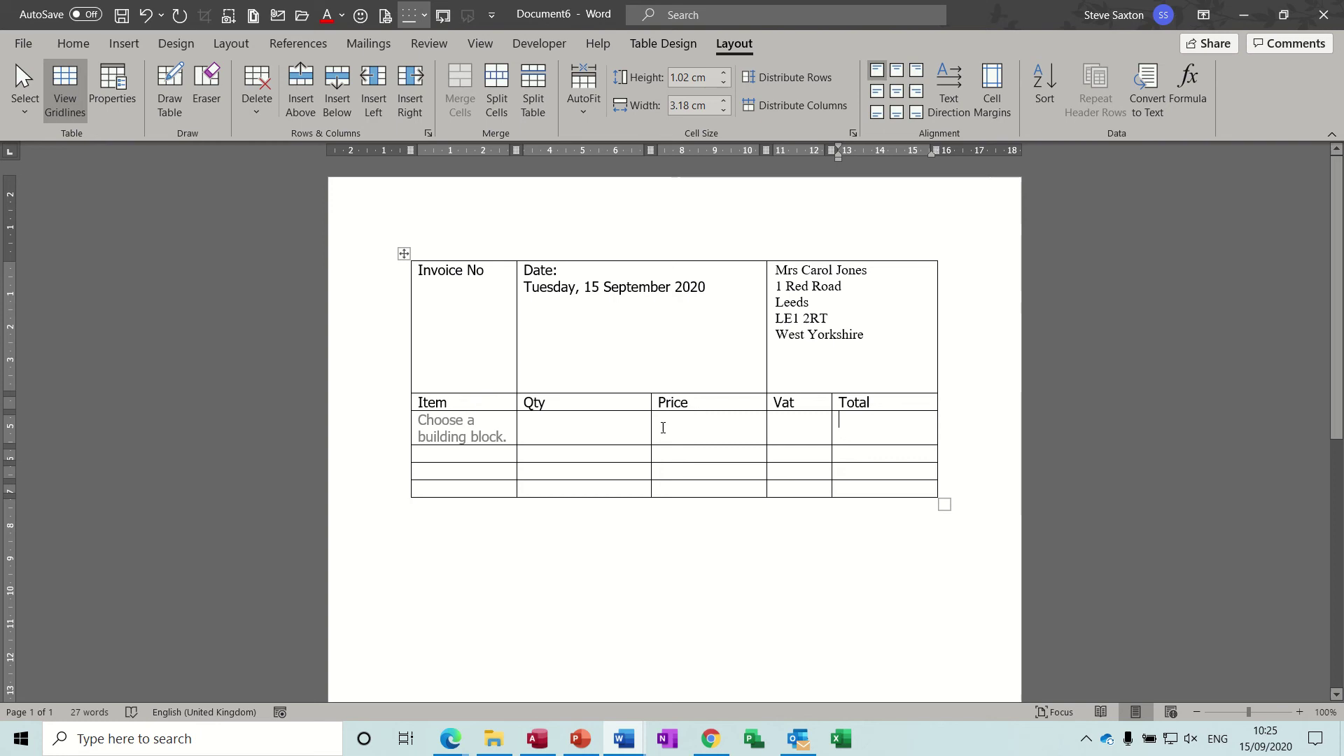
# Step: Insert Access Introduction from the Courses gallery into the first row's Item cell
pyautogui.click(583, 427)
pyautogui.click(499, 427)
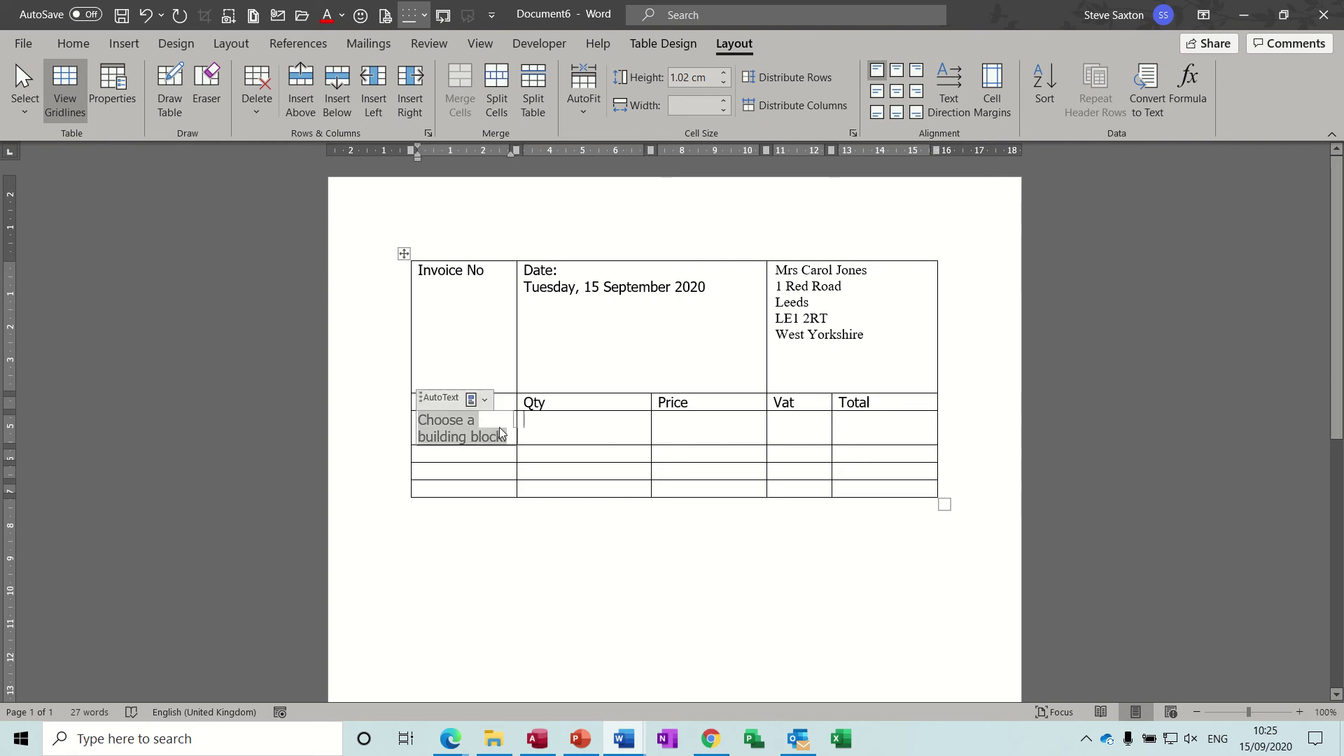
pyautogui.click(484, 400)
pyautogui.click(494, 379)
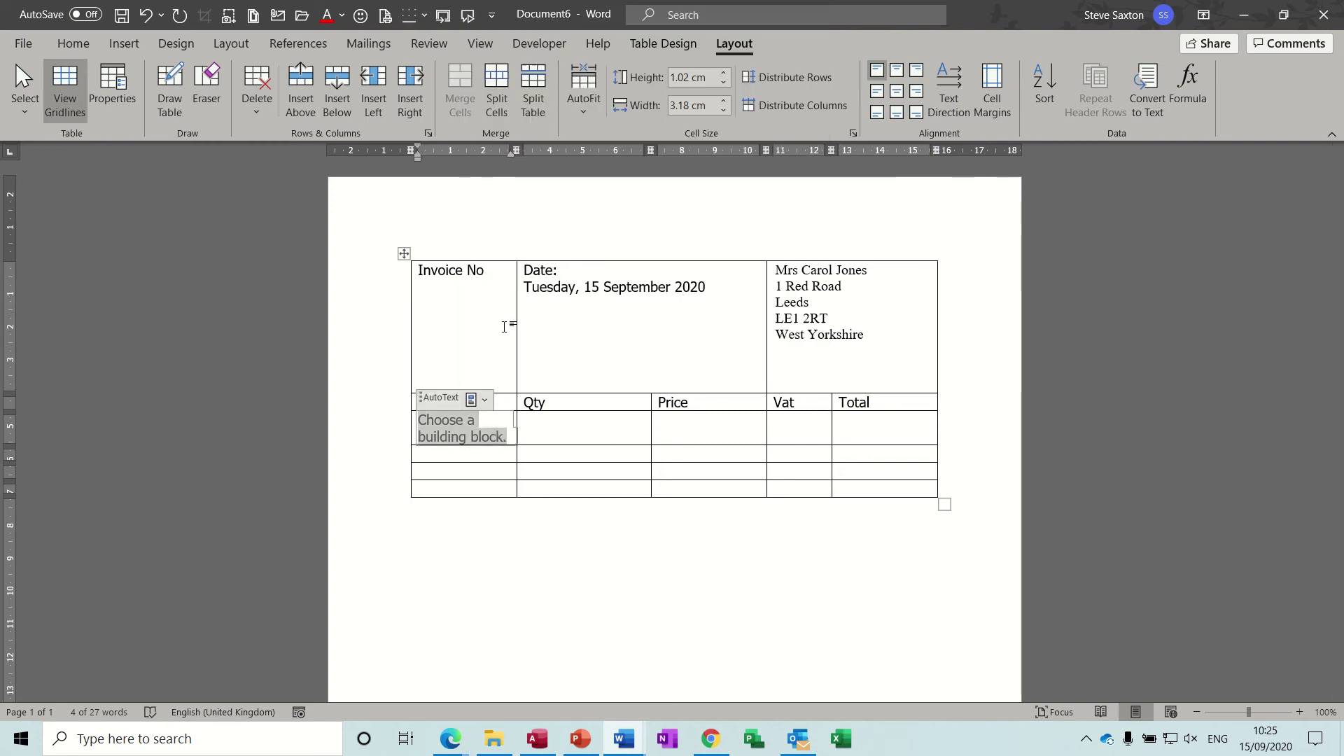
pyautogui.click(555, 433)
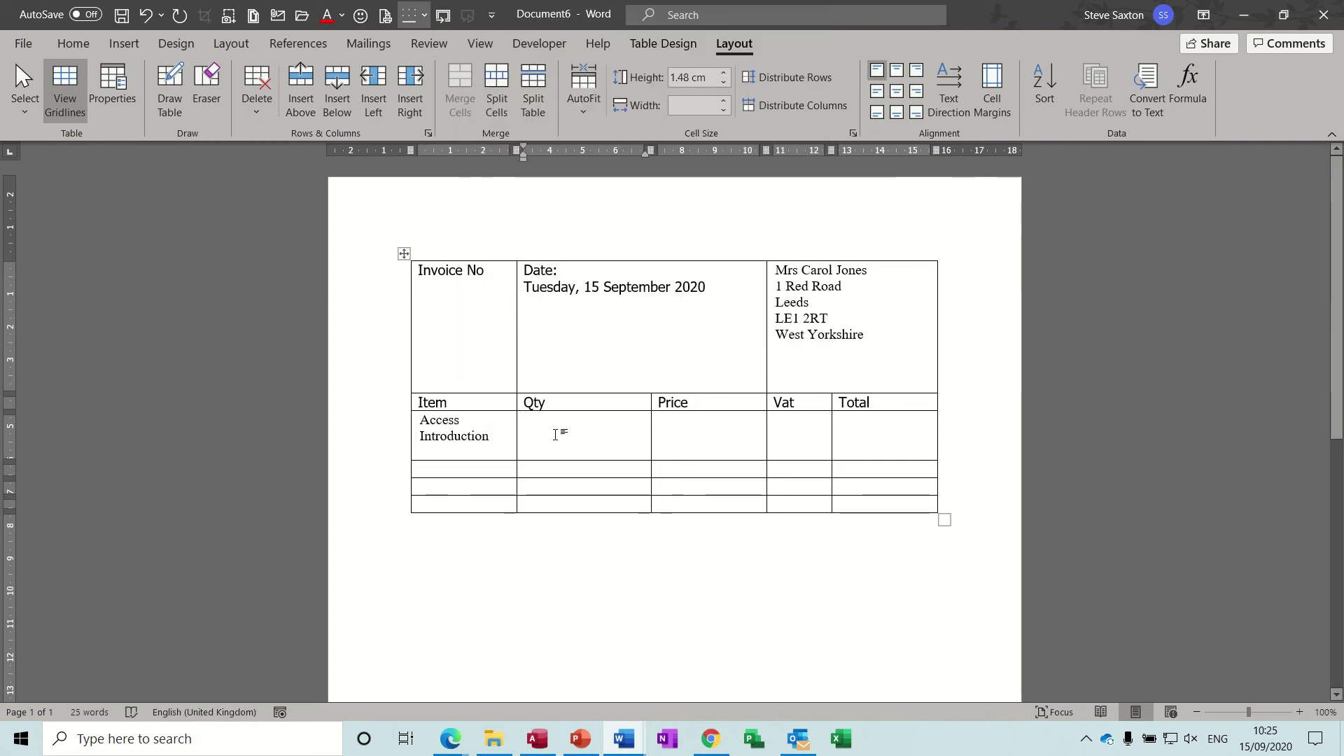
# Step: Enter quantity 1 and price £250.00, then update fields to show VAT £50.00 and total £300.00
pyautogui.write('1')
pyautogui.click(673, 426)
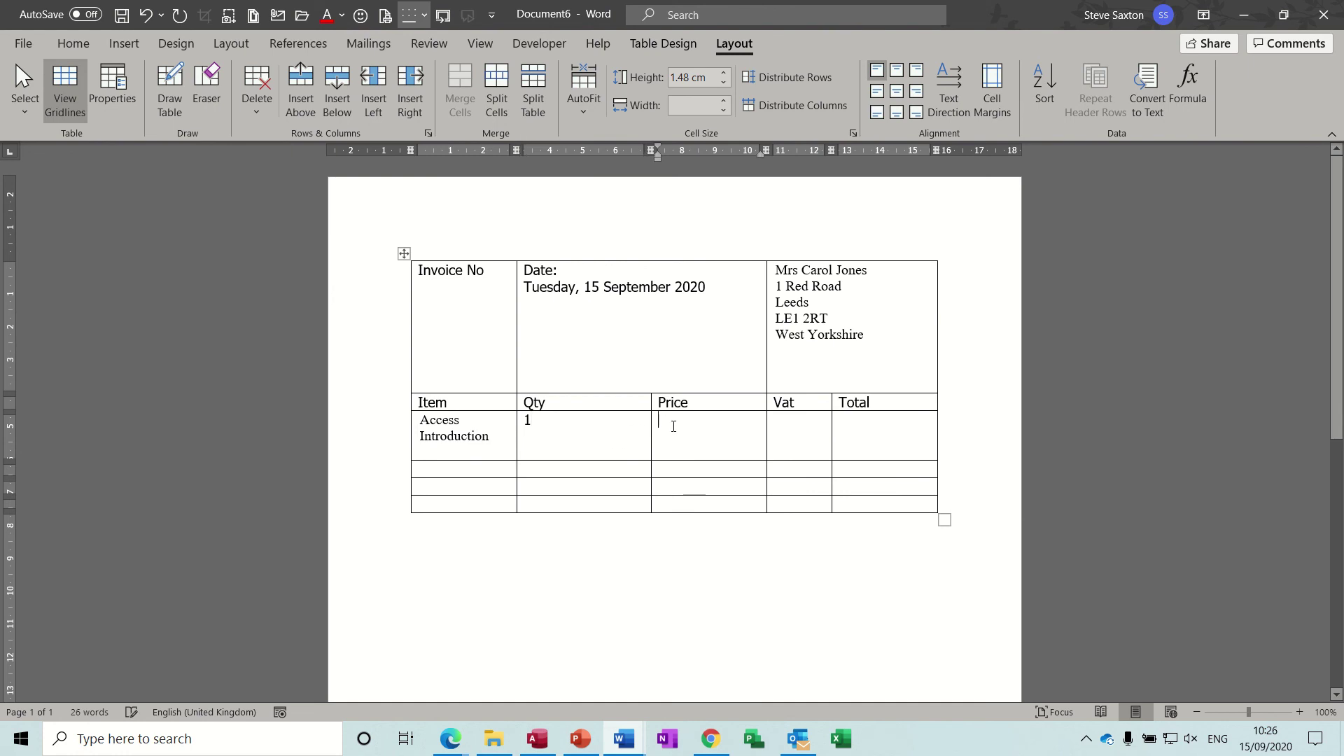
pyautogui.write('£250')
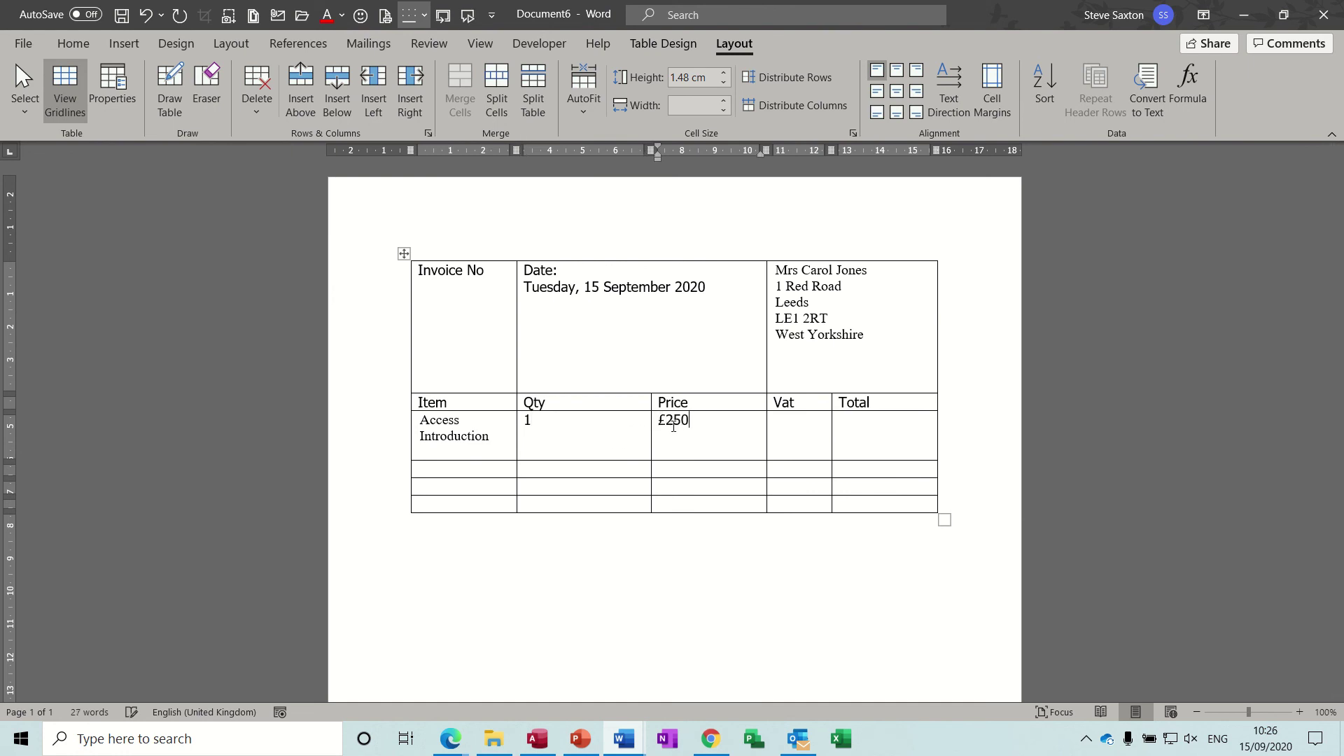
pyautogui.write('.00')
pyautogui.click(778, 425)
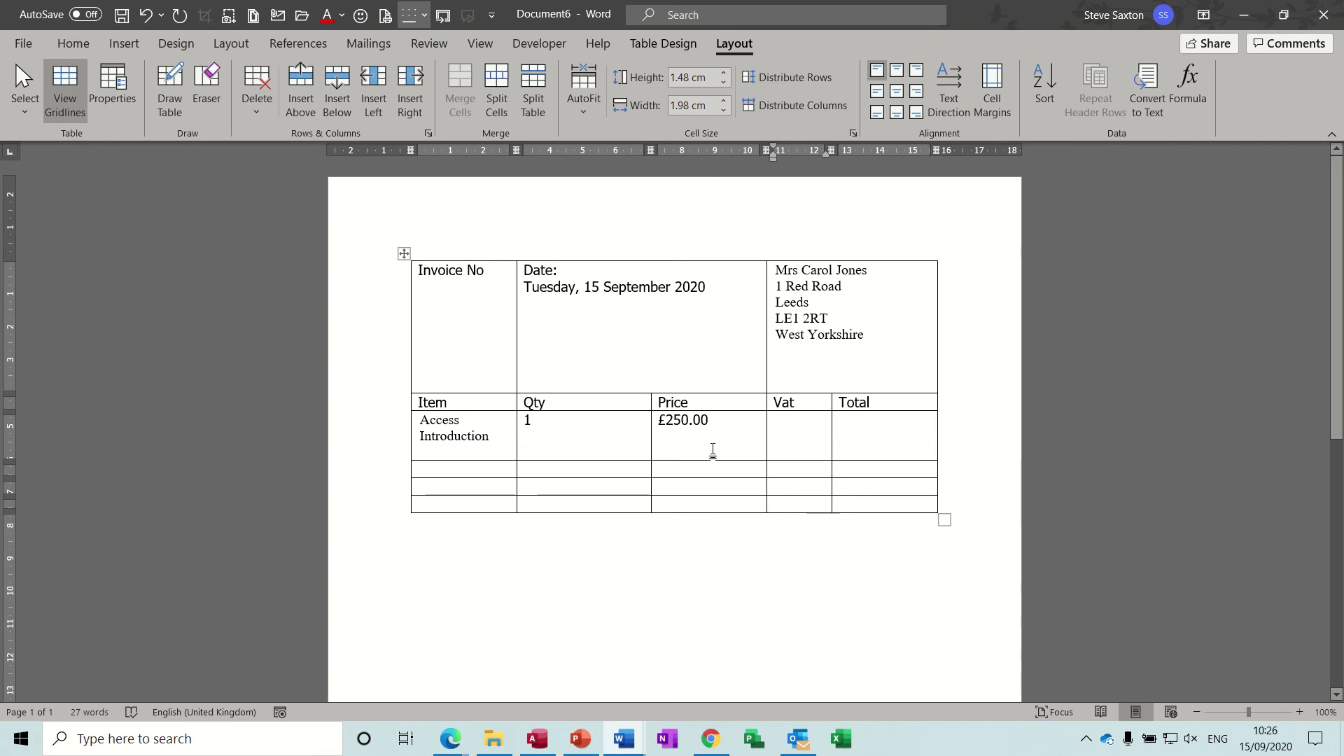
pyautogui.hotkey('ctrl', 'a')
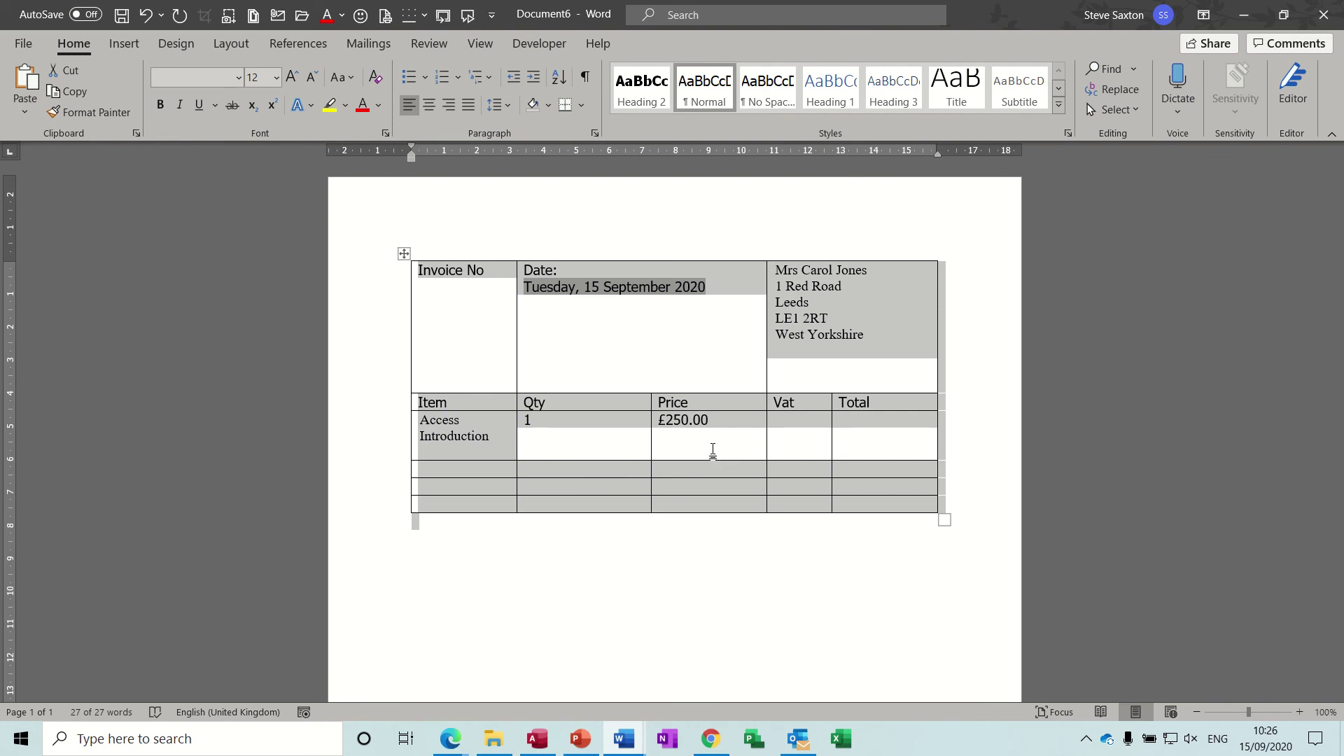
pyautogui.press('F9')
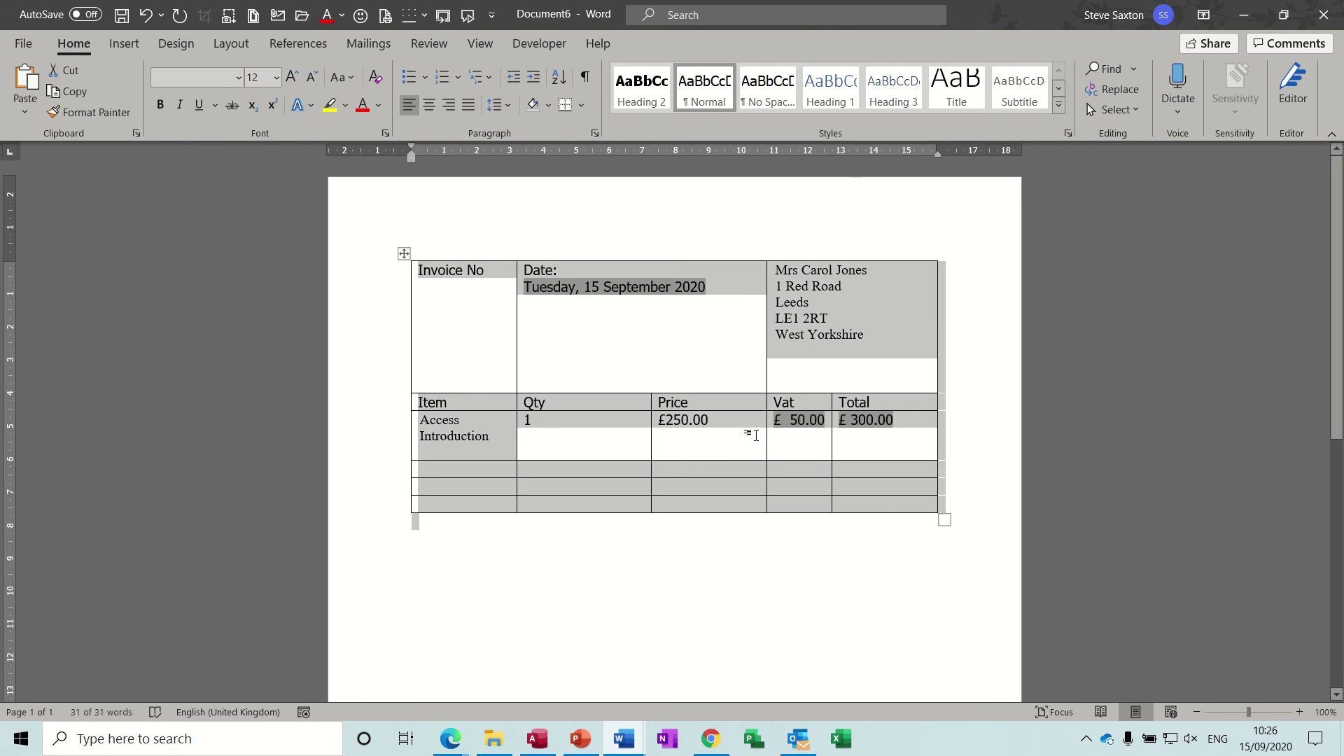
pyautogui.click(729, 446)
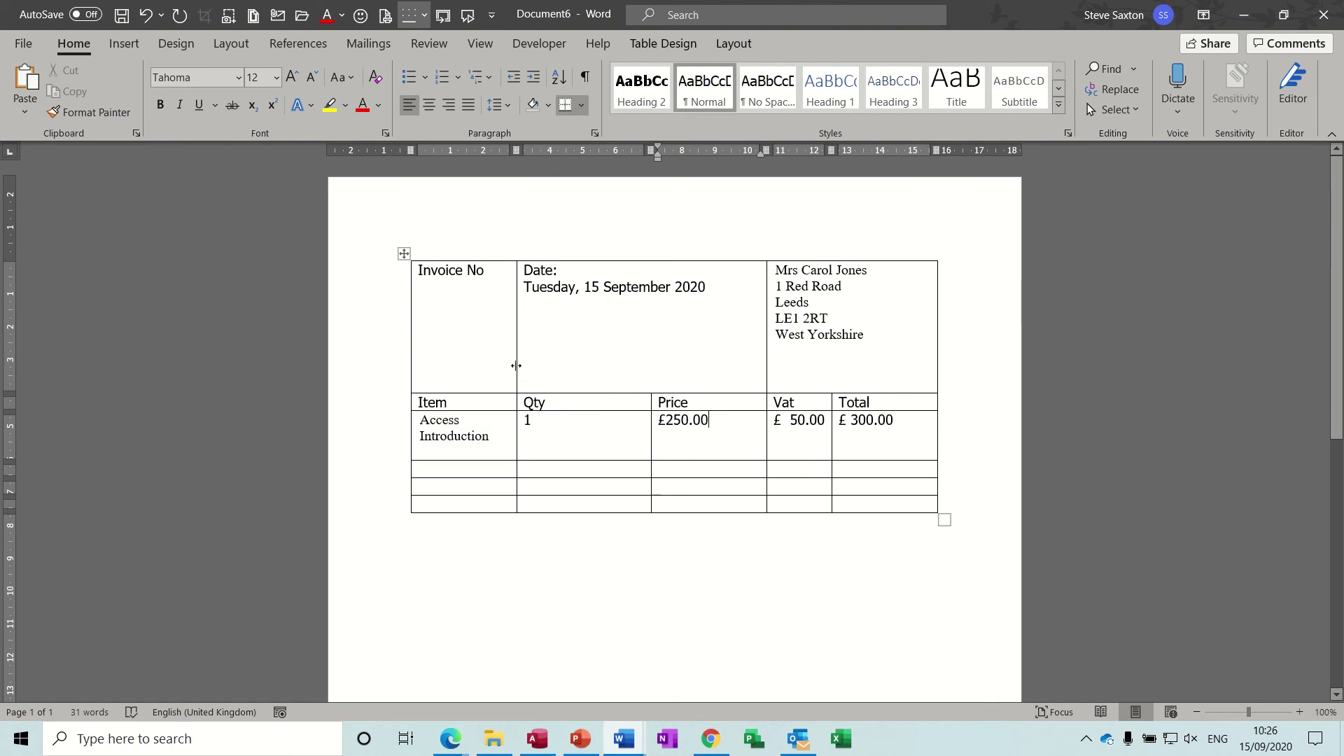
# Step: Widen the Item column and copy the course control into the second row's Item cell
pyautogui.moveTo(516, 370); pyautogui.dragTo(560, 369)
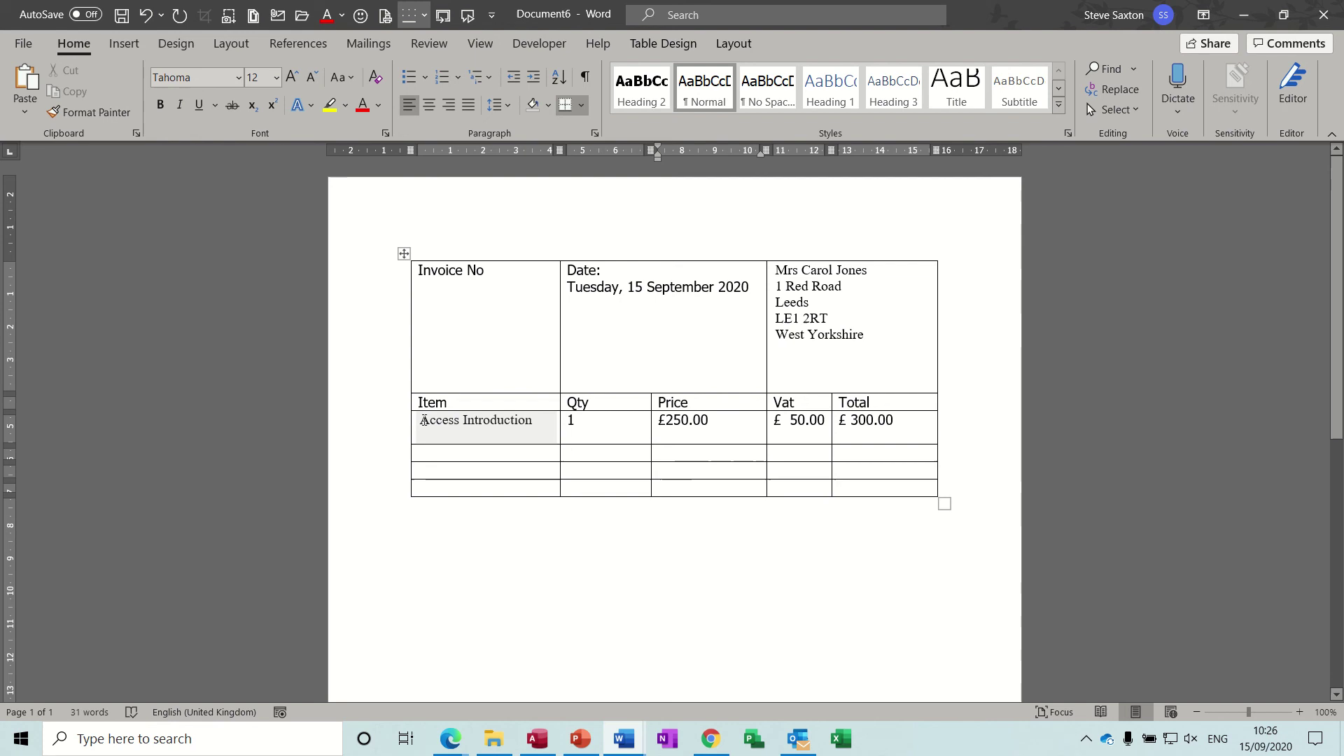
pyautogui.click(420, 420)
pyautogui.moveTo(420, 408); pyautogui.dragTo(425, 462)
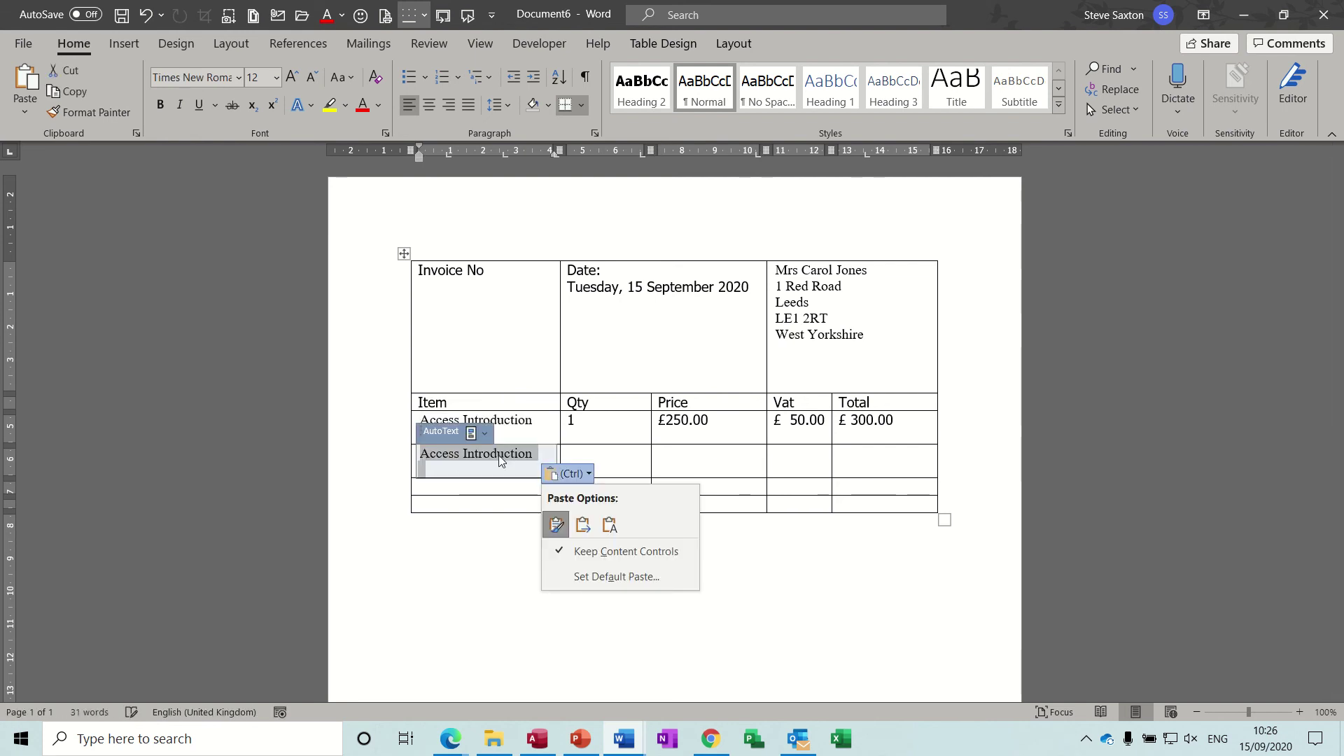
# Step: Choose Excel Intermediate for the second row's course and set its quantity to 1
pyautogui.click(484, 433)
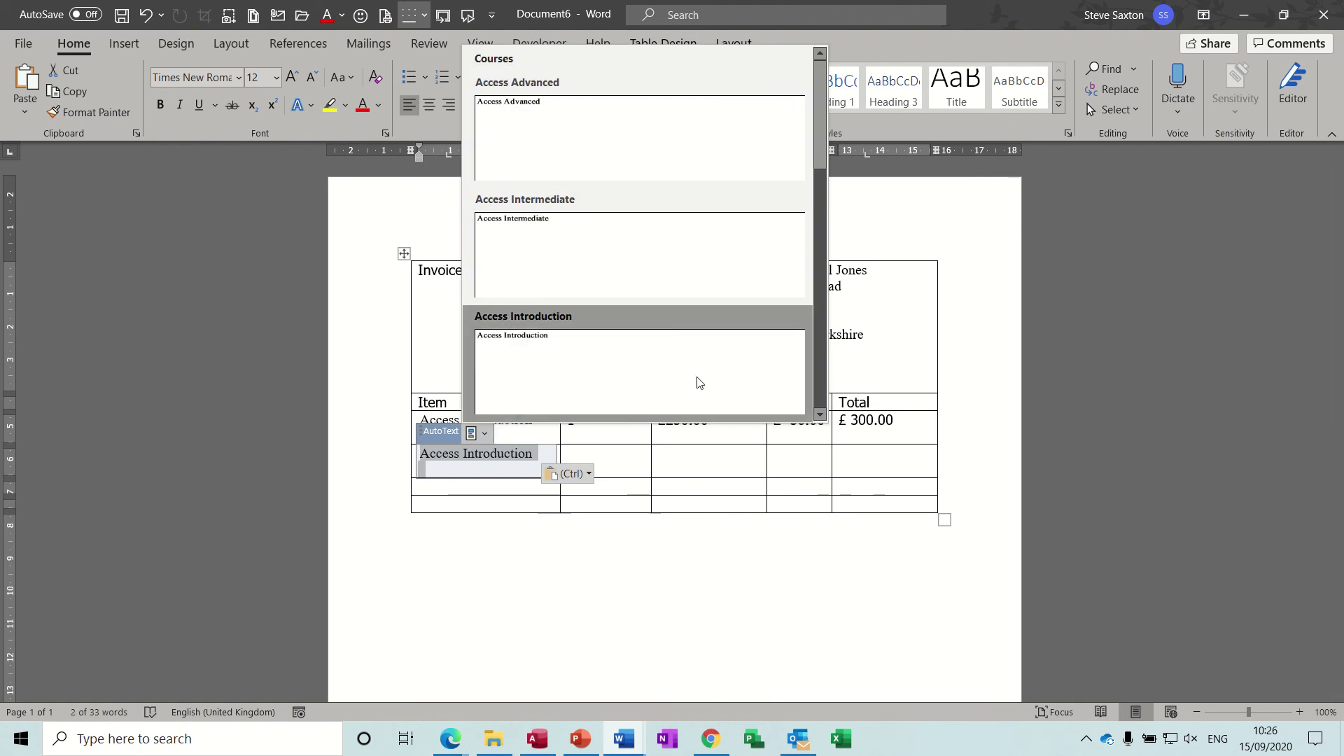
pyautogui.scroll(-2, 824, 224)
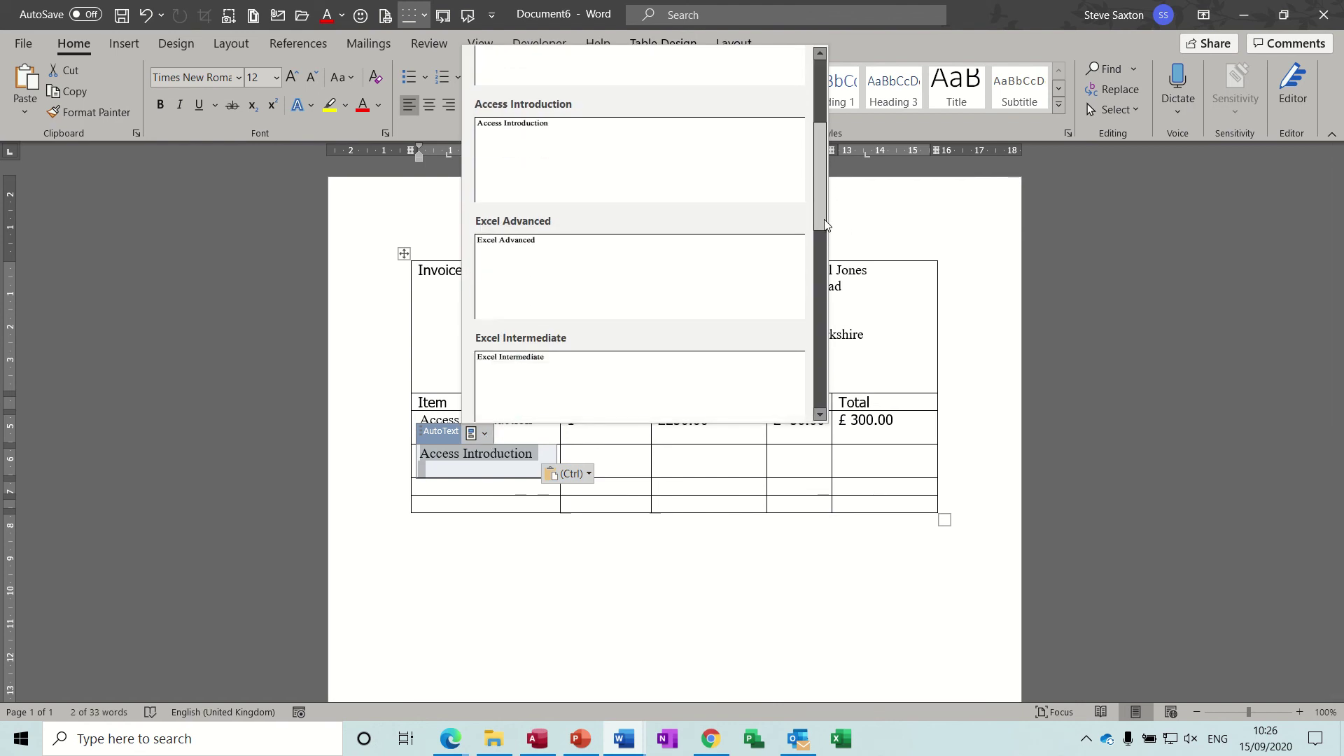
pyautogui.scroll(-1, 825, 224)
pyautogui.click(588, 310)
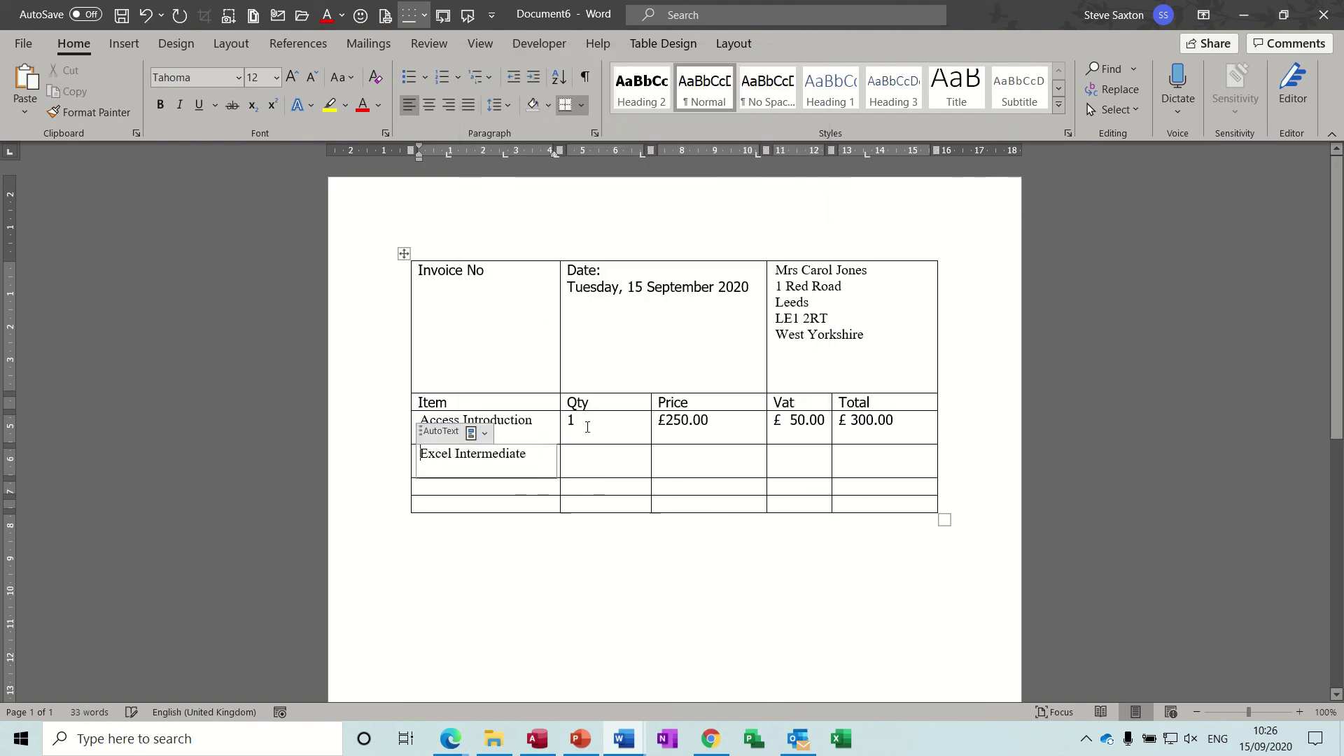
pyautogui.click(584, 460)
pyautogui.write('2')
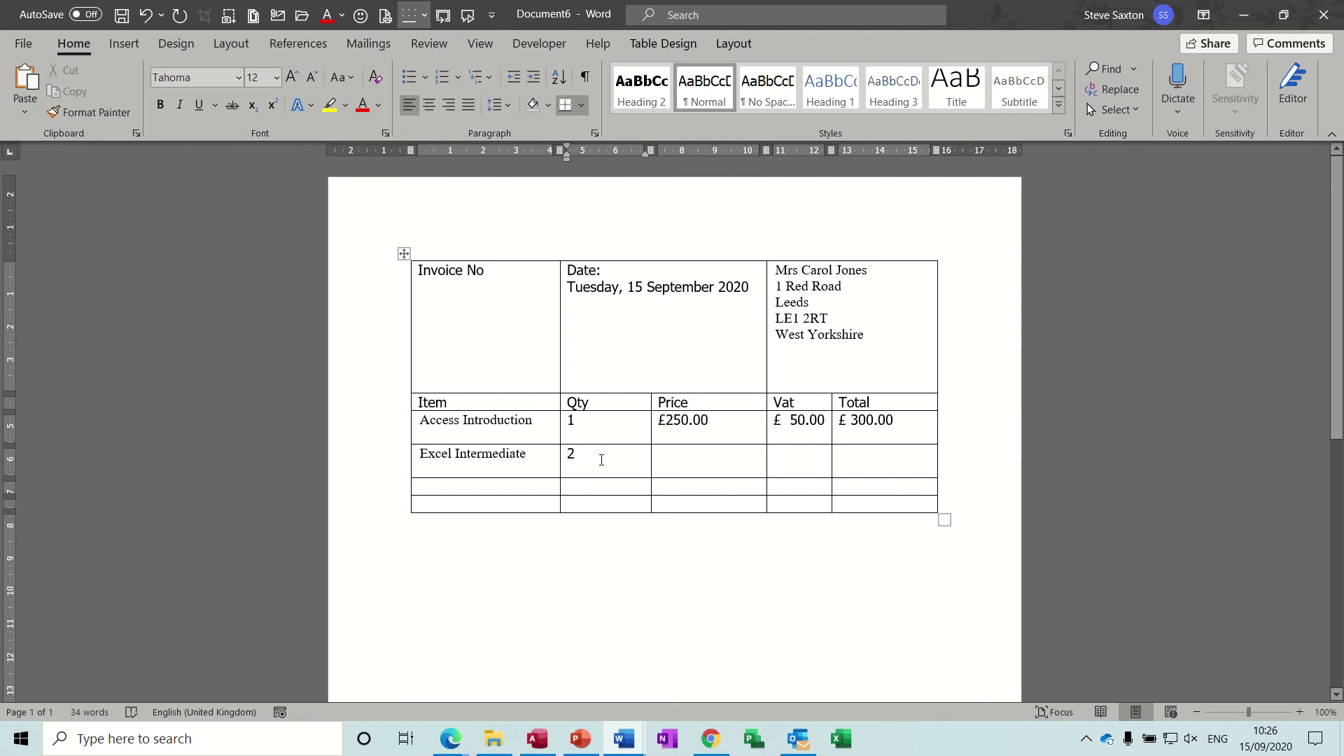
pyautogui.press('BackSpace')
pyautogui.write('1')
# Step: Price Excel Intermediate at £250.00 and paste row 1's VAT and total fields into row 2
pyautogui.click(663, 456)
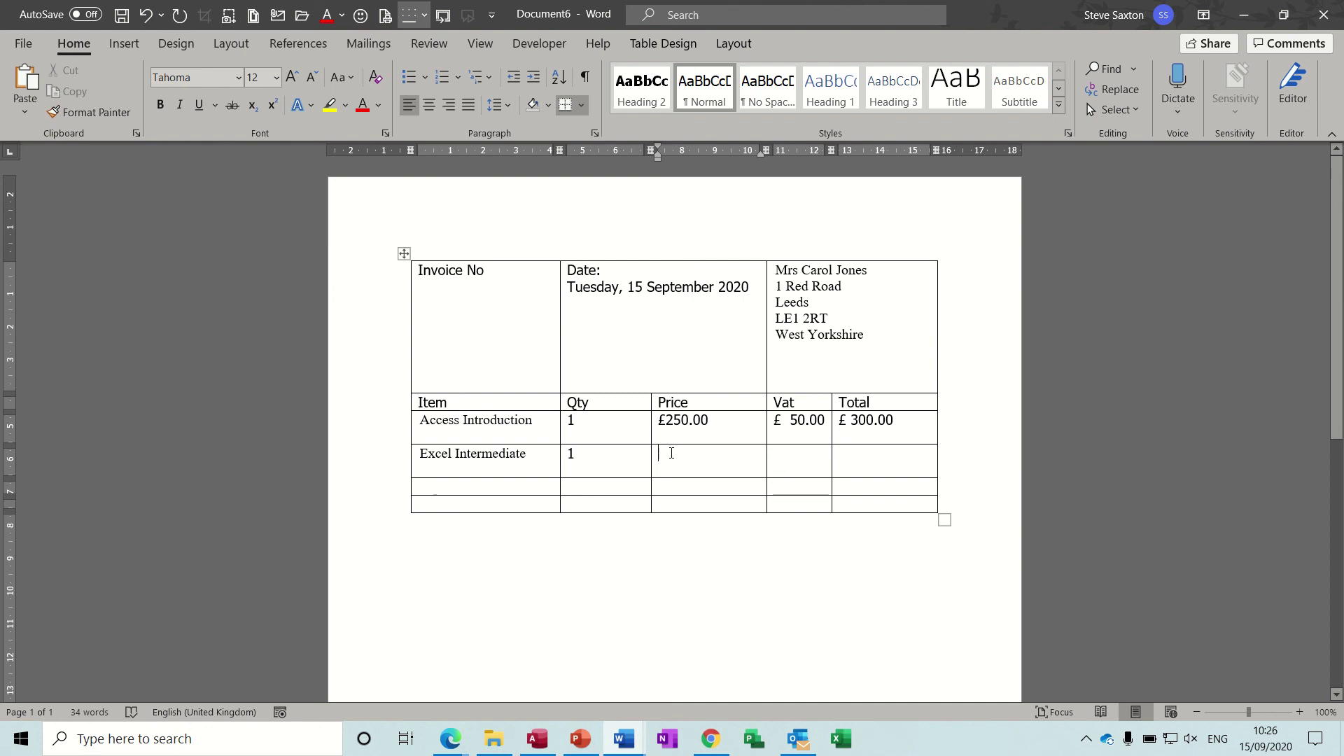
pyautogui.write('£25')
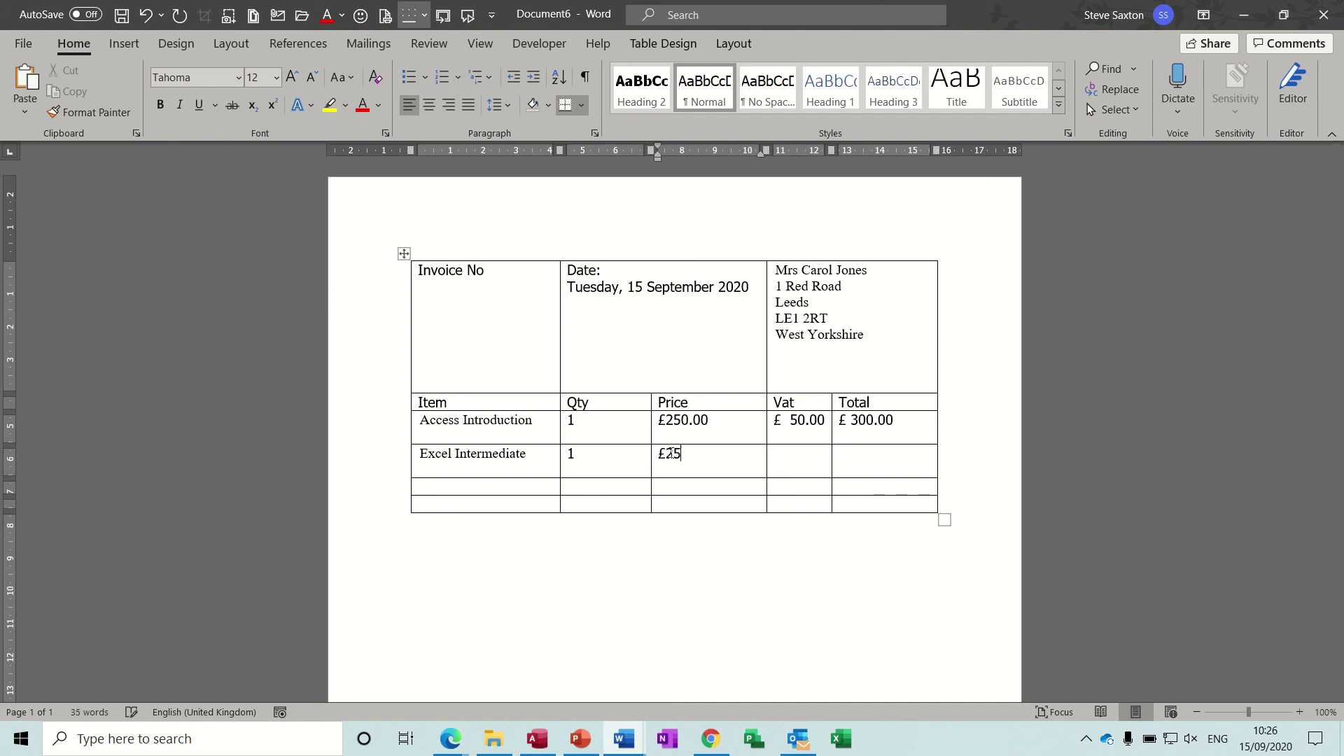
pyautogui.write('0.00')
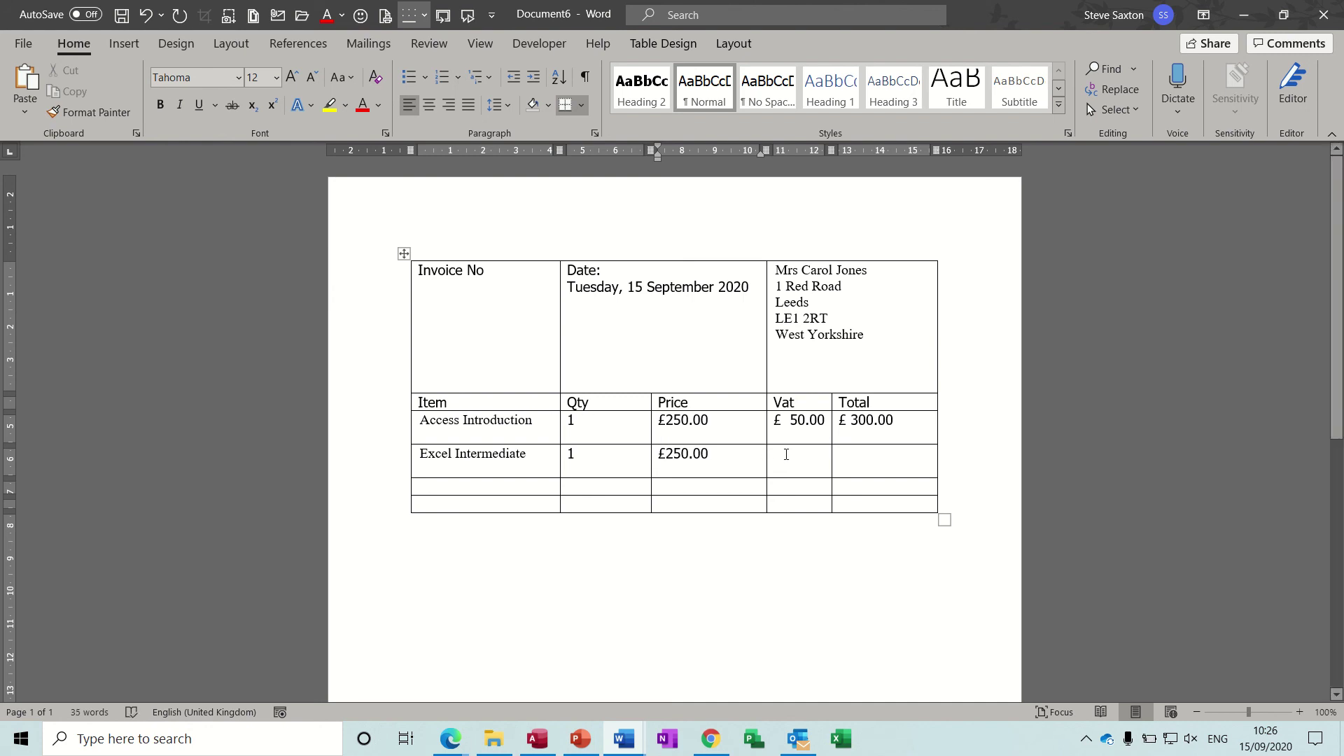
pyautogui.click(793, 424)
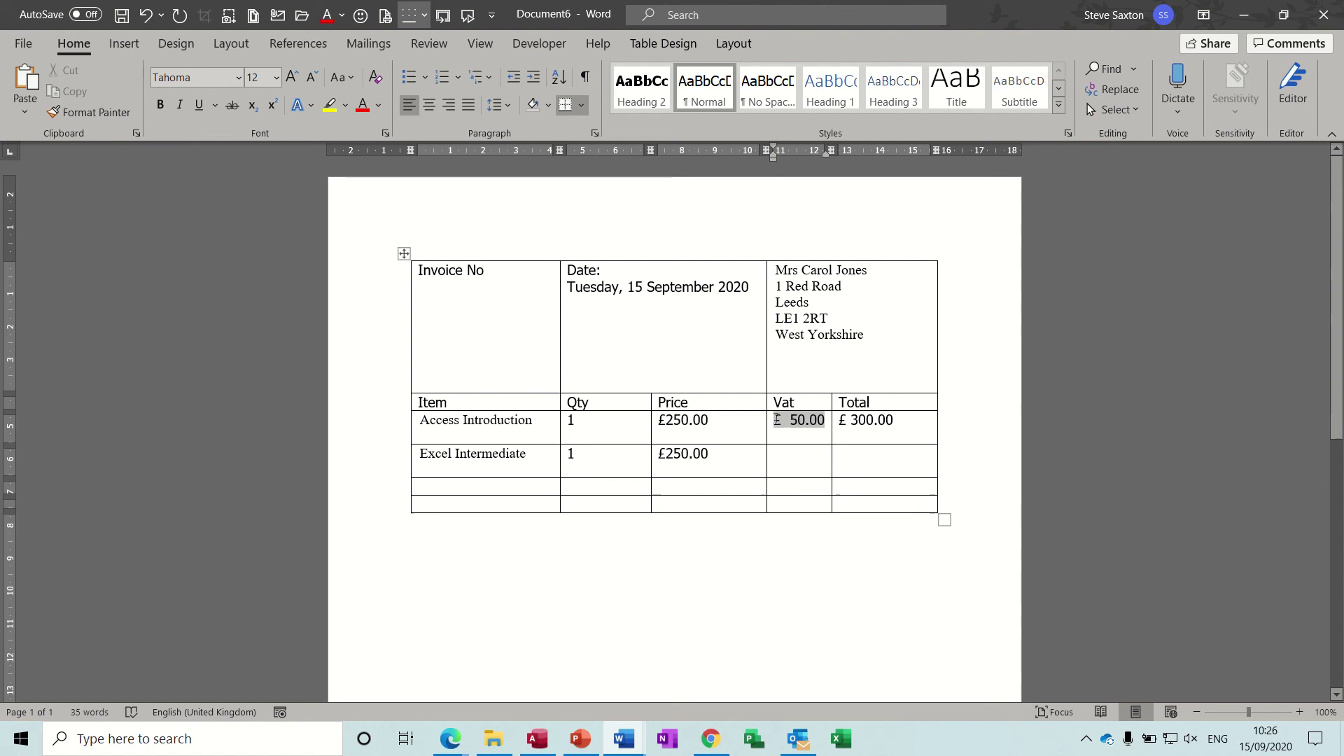
pyautogui.moveTo(776, 419); pyautogui.dragTo(823, 420)
pyautogui.hotkey('ctrl', 'c')
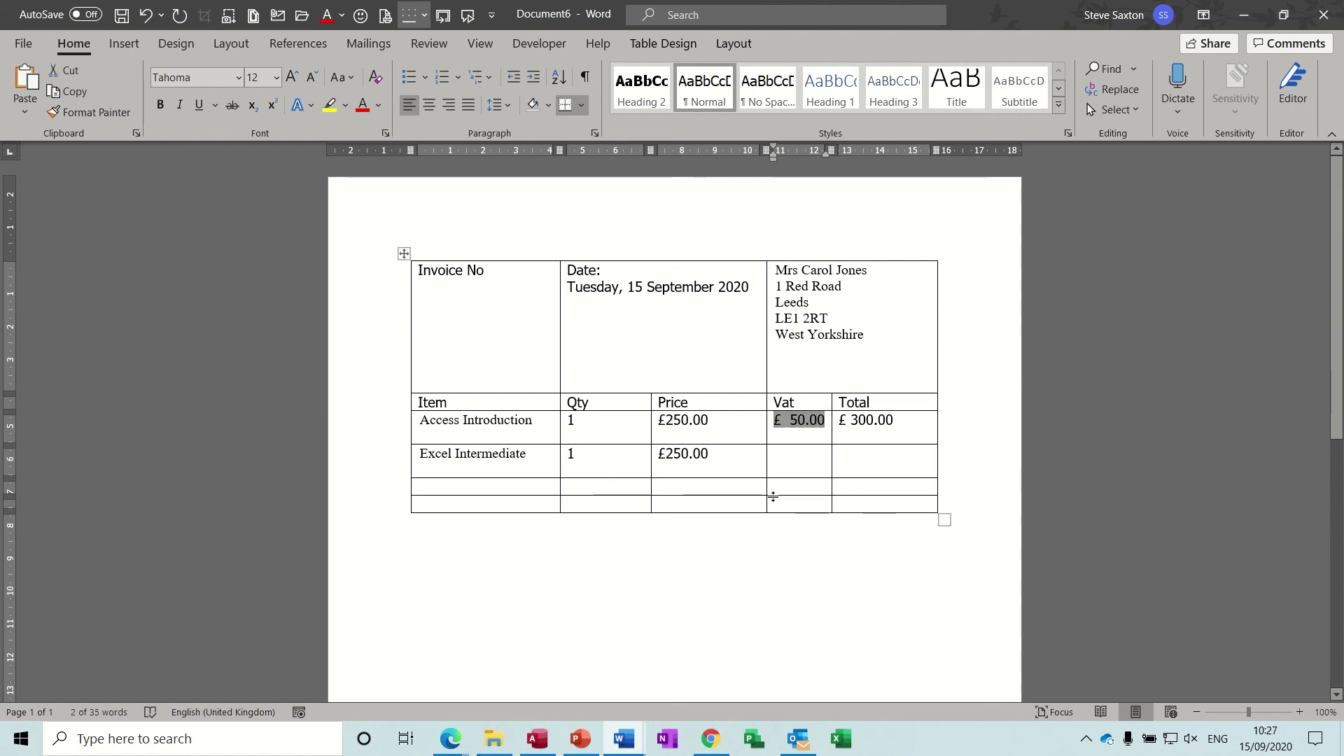
pyautogui.click(789, 453)
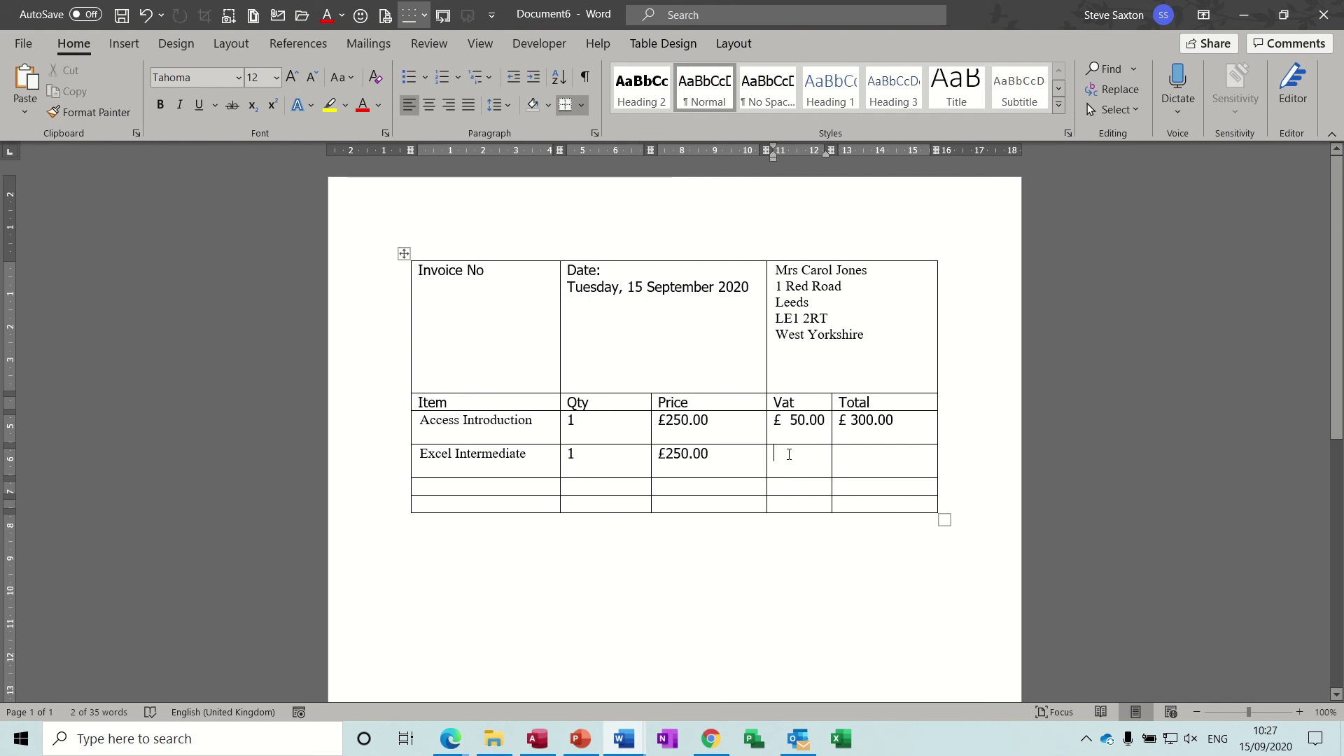
pyautogui.hotkey('ctrl', 'v')
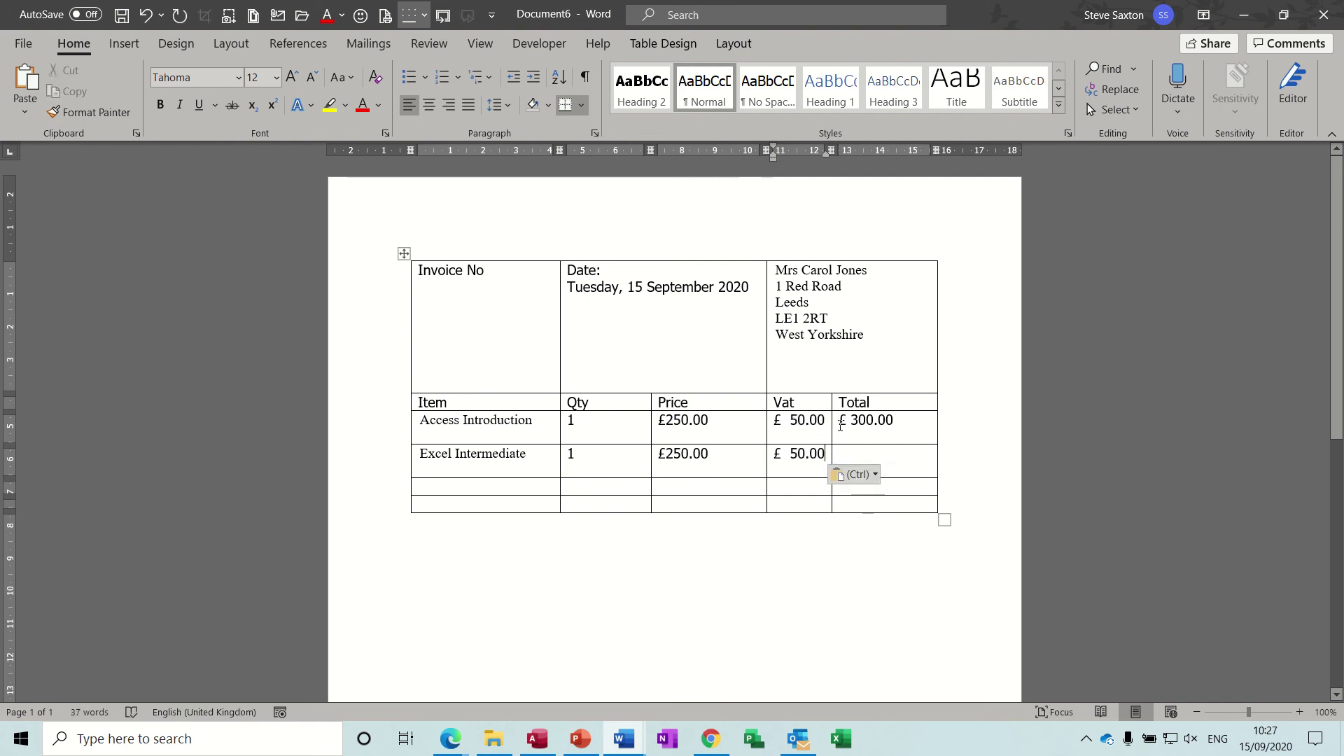
pyautogui.moveTo(838, 420); pyautogui.dragTo(894, 420)
pyautogui.hotkey('ctrl', 'c')
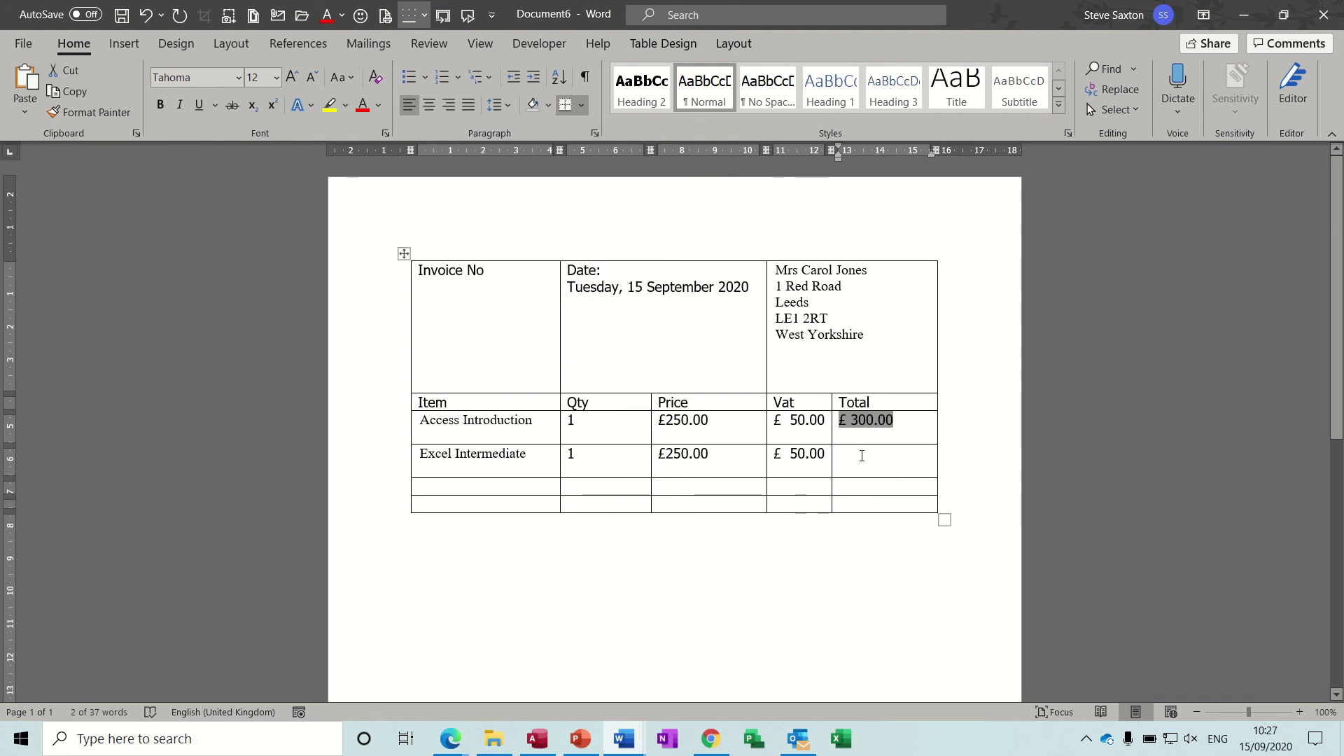
pyautogui.click(862, 455)
pyautogui.hotkey('ctrl', 'v')
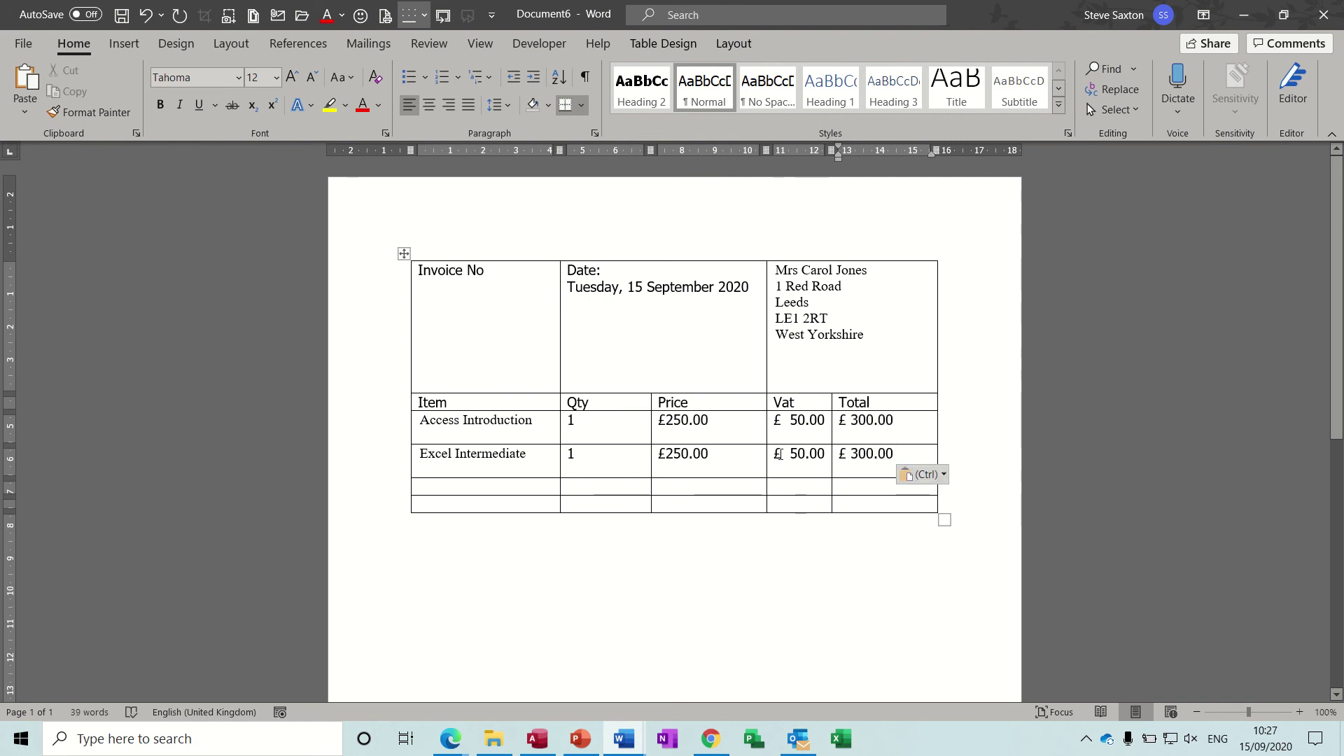
pyautogui.moveTo(780, 451); pyautogui.dragTo(826, 453)
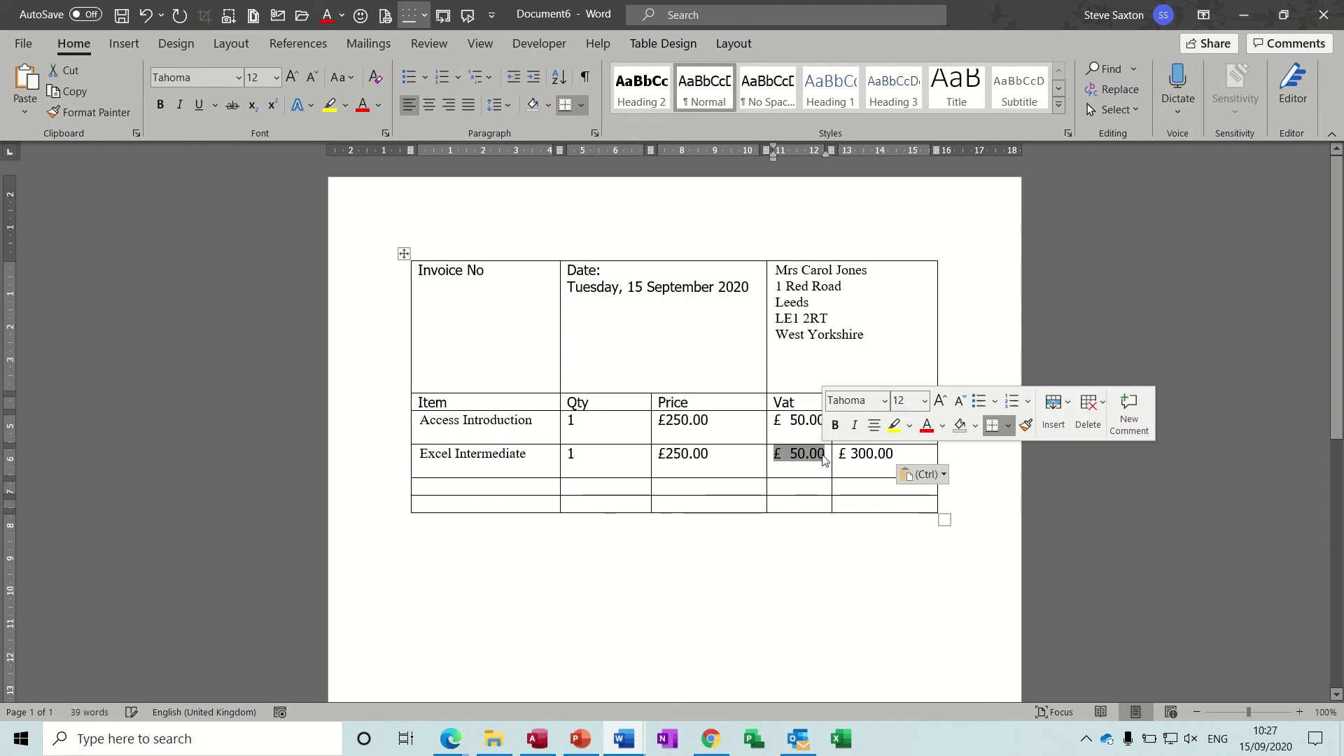
# Step: Change the second row's VAT formula to reference row 4 (c4) instead of row 3
pyautogui.click(734, 44)
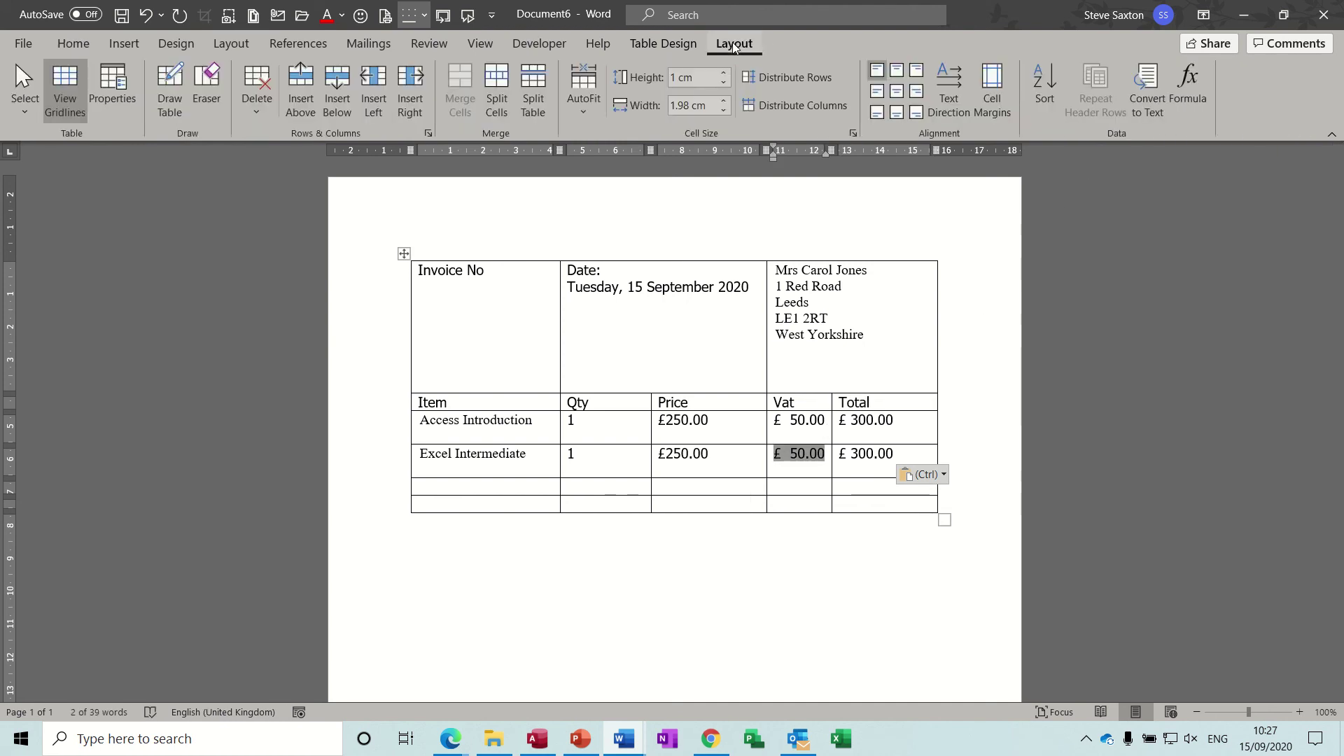
pyautogui.click(1190, 81)
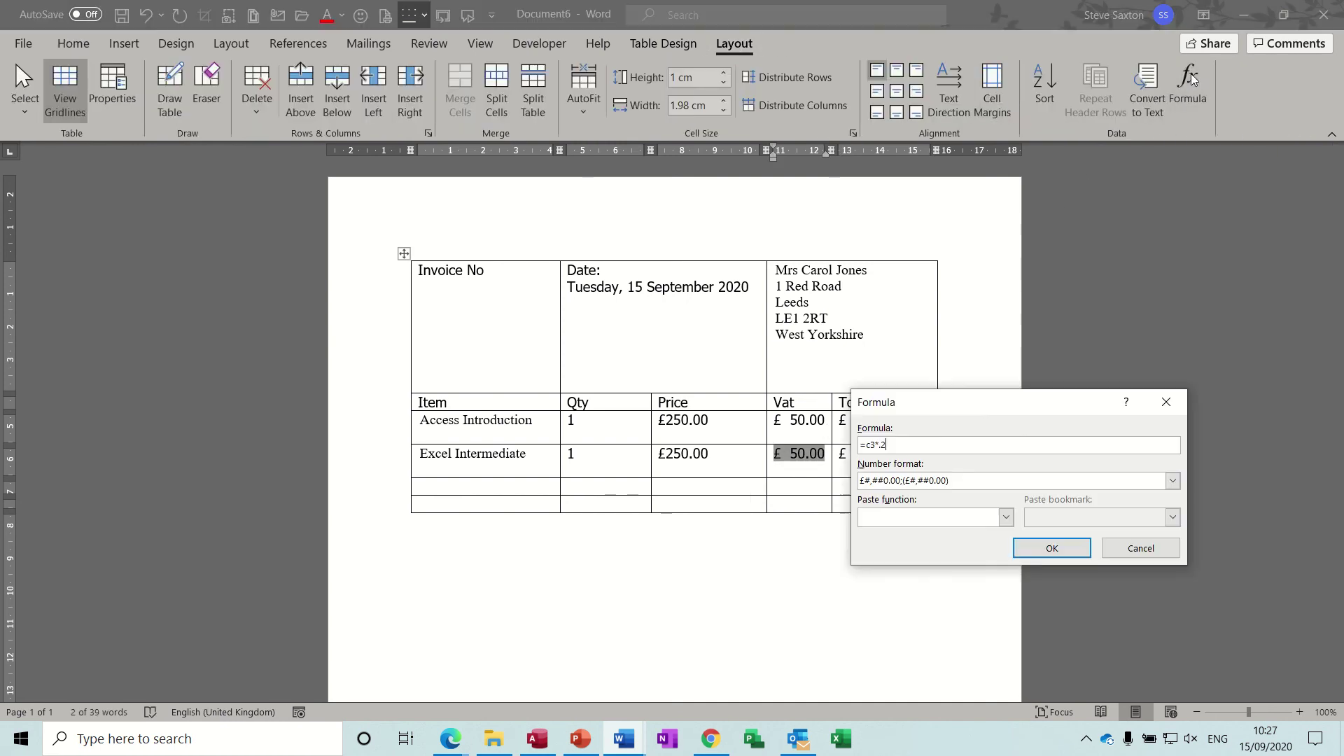
pyautogui.click(874, 445)
pyautogui.press('BackSpace')
pyautogui.write('4')
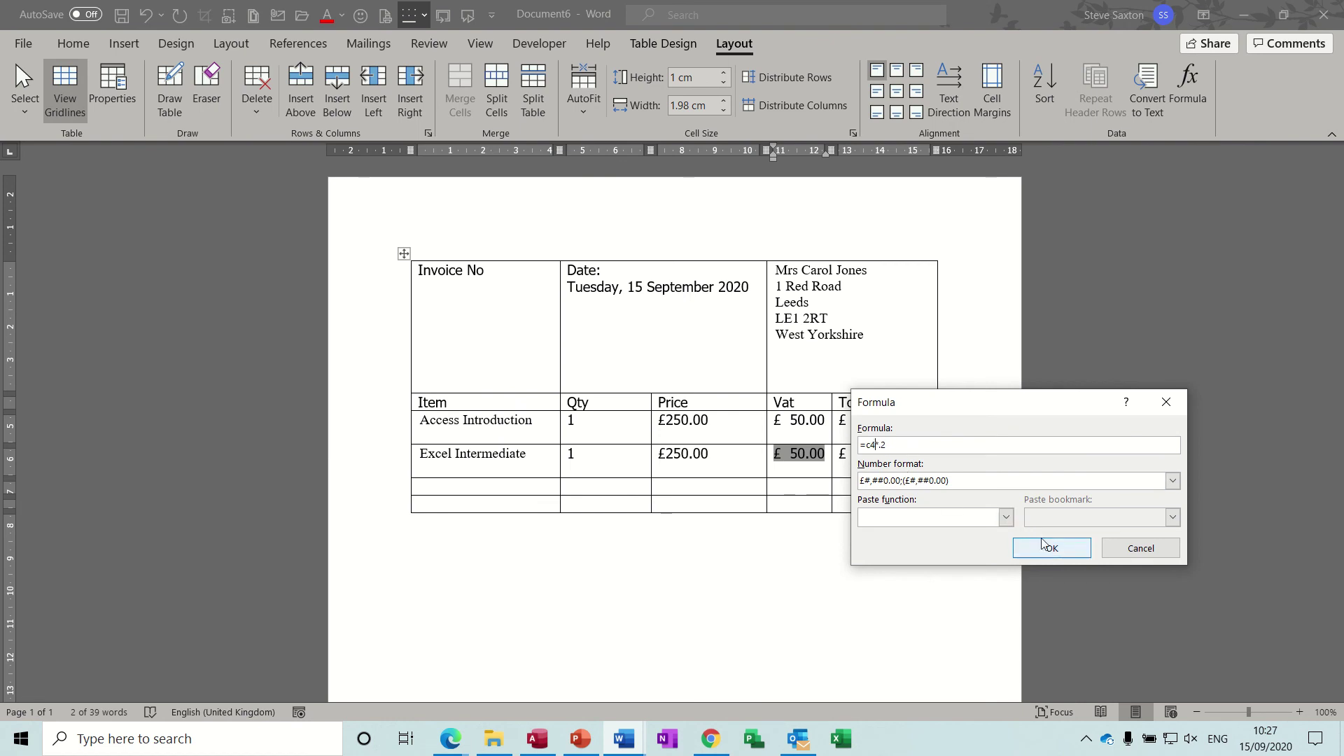
pyautogui.click(1047, 551)
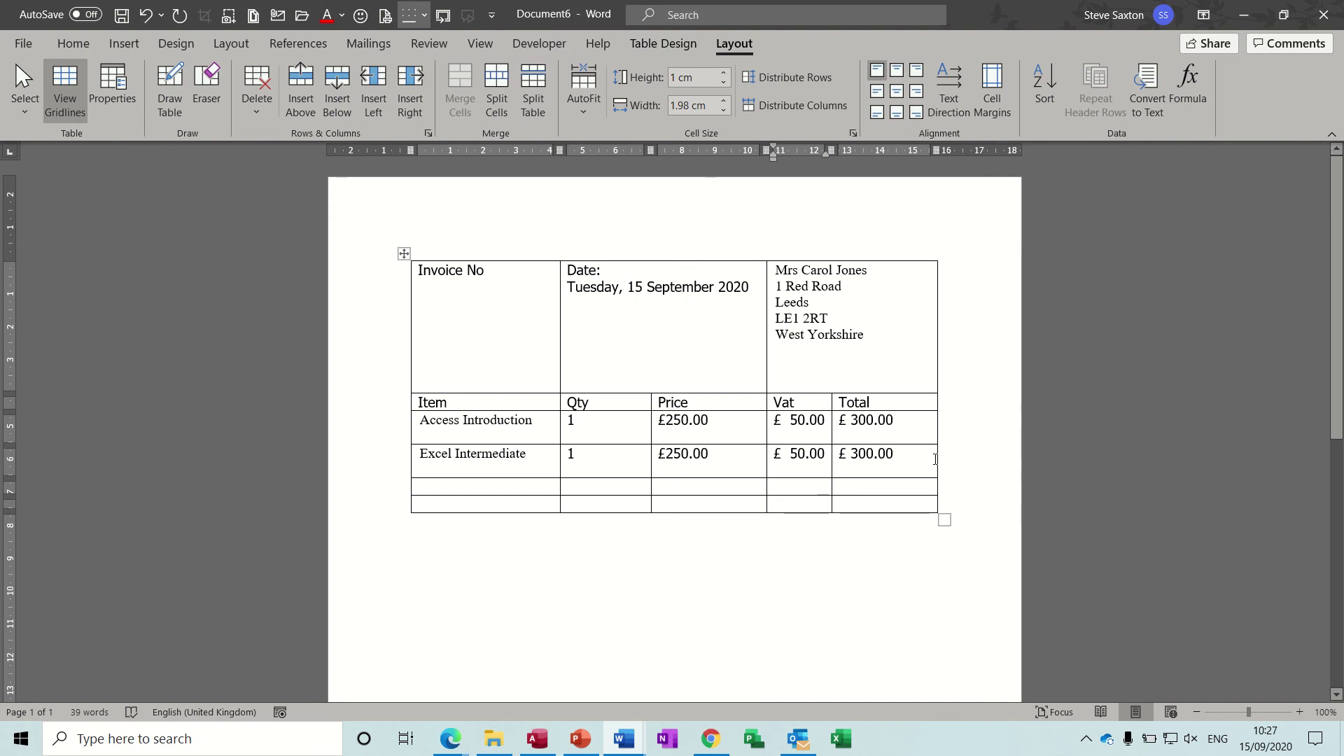
# Step: Change the second row's Total formula to =c4+d4
pyautogui.moveTo(900, 455); pyautogui.dragTo(842, 456)
pyautogui.click(1186, 81)
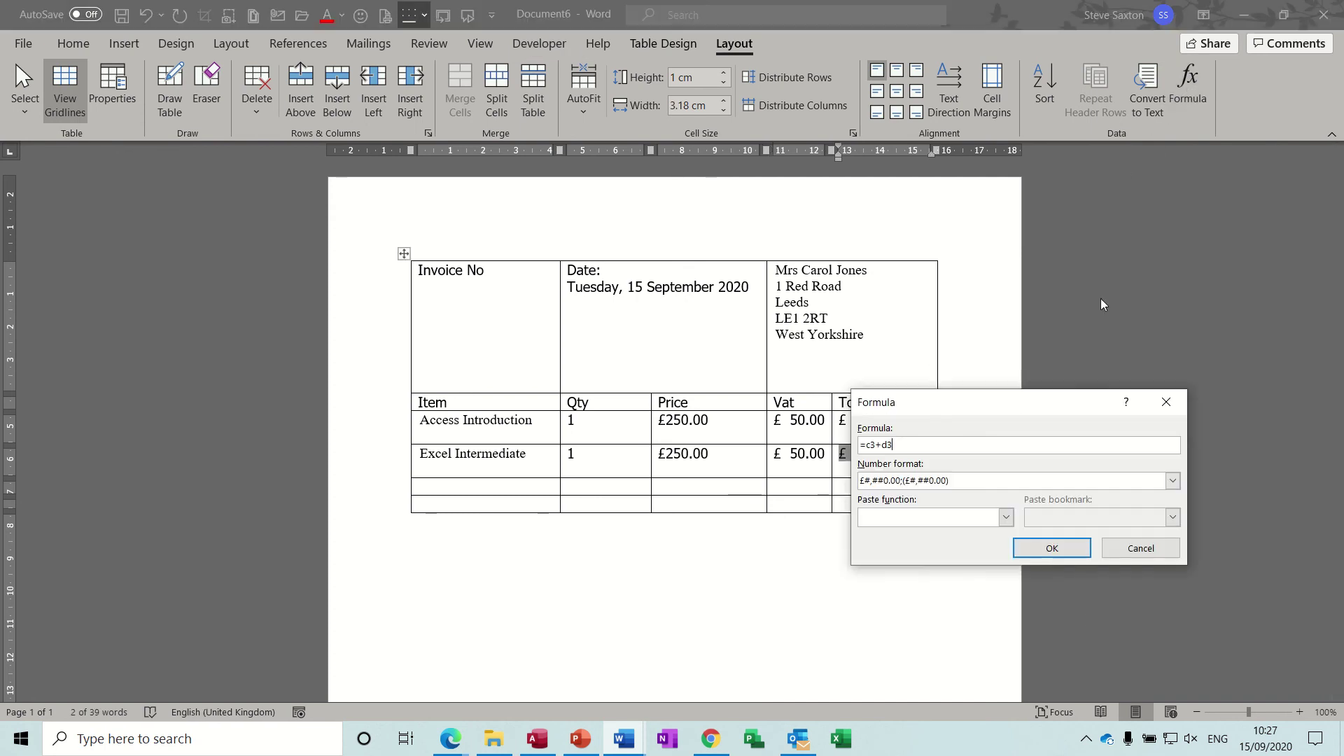
pyautogui.click(875, 445)
pyautogui.press('BackSpace')
pyautogui.write('4')
pyautogui.click(895, 447)
pyautogui.press('BackSpace')
pyautogui.click(1050, 548)
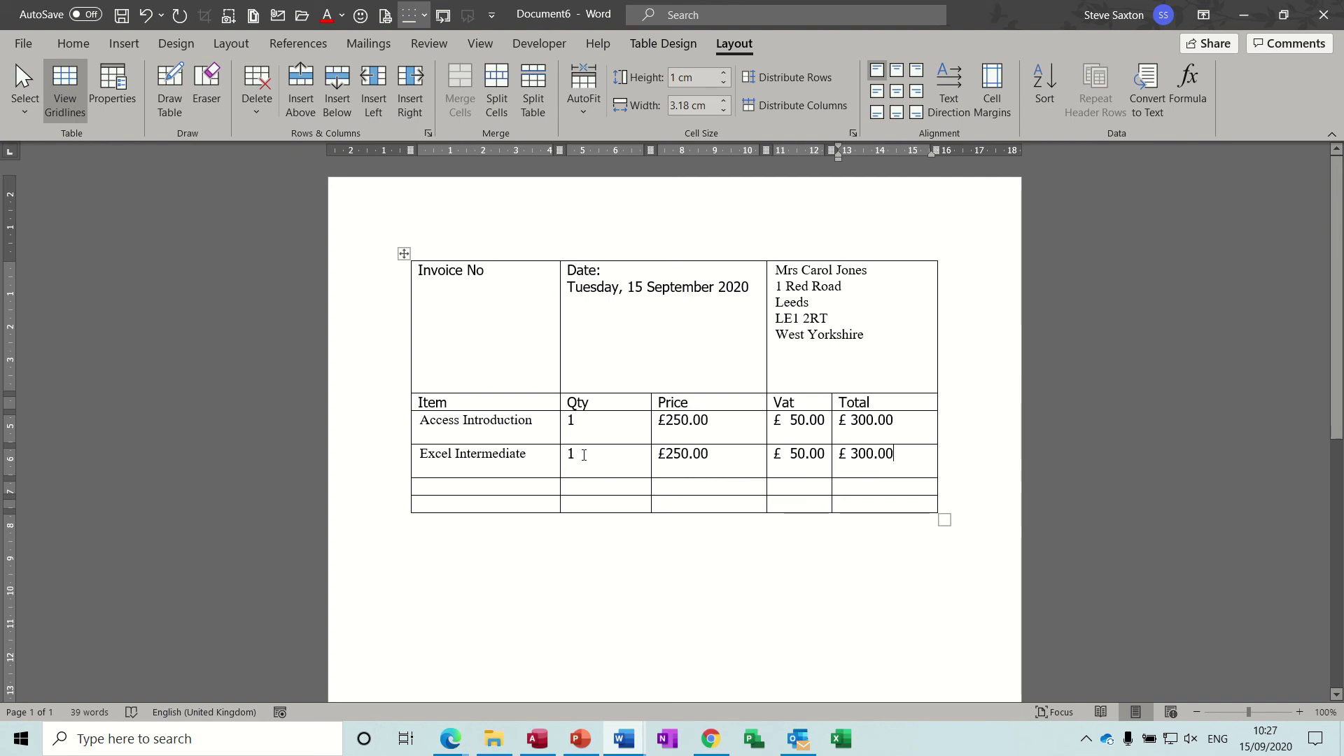
# Step: Set Excel Intermediate to quantity 2 at £500.00, refresh fields for VAT £100.00 and total £600.00, and widen Vat column
pyautogui.click(561, 456)
pyautogui.write('2')
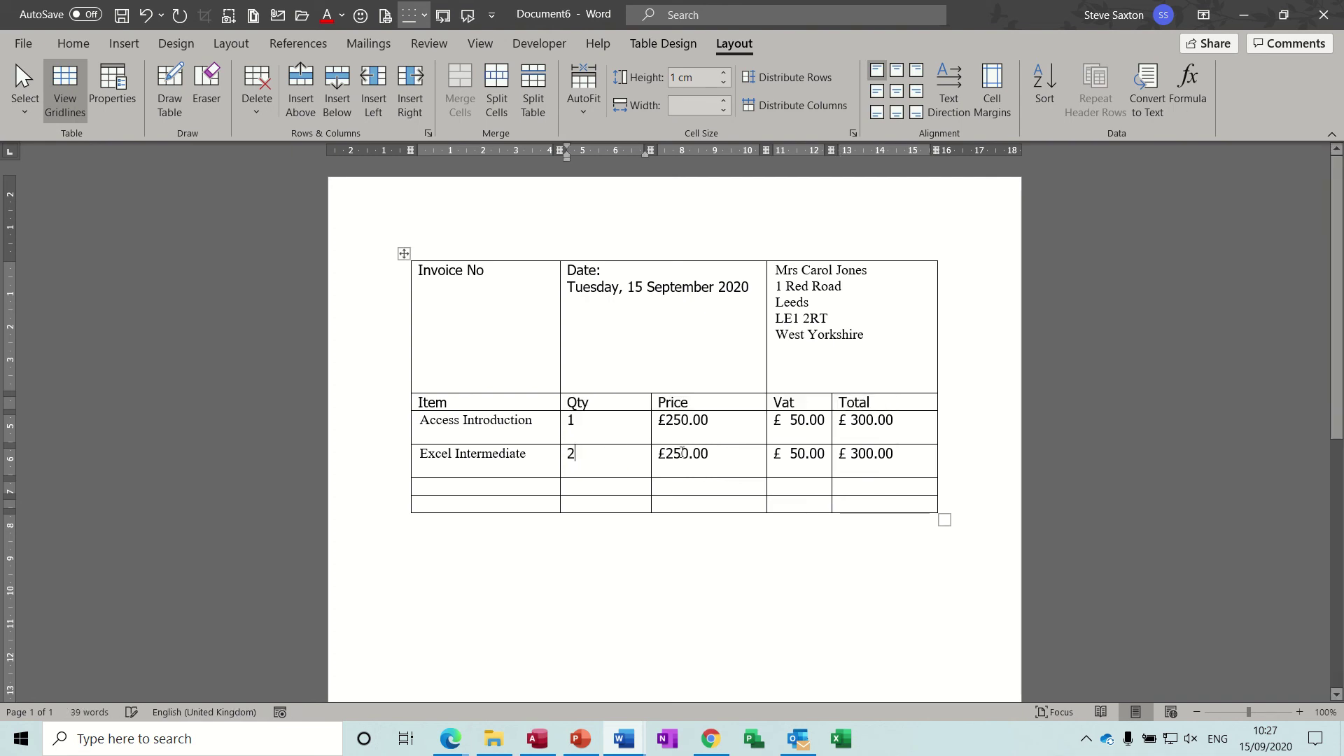
pyautogui.moveTo(715, 457); pyautogui.dragTo(668, 458)
pyautogui.write('500')
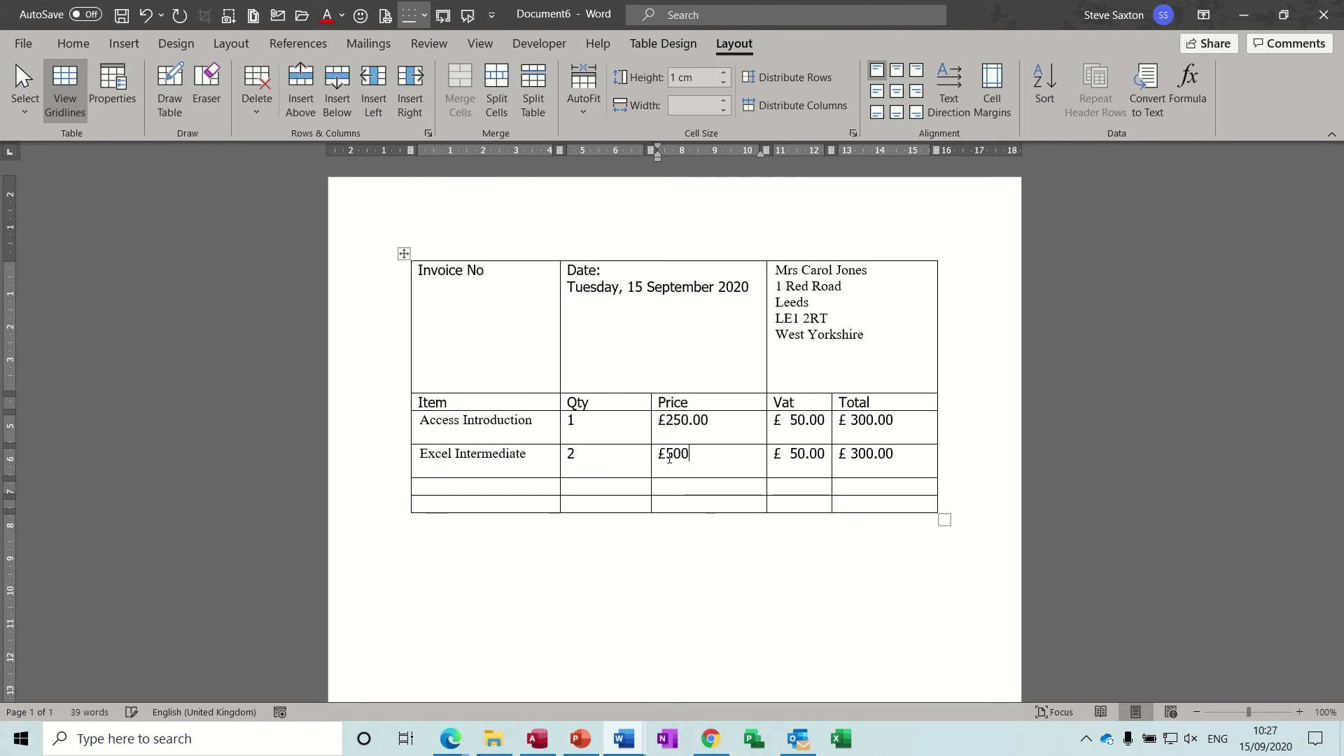
pyautogui.write('.00')
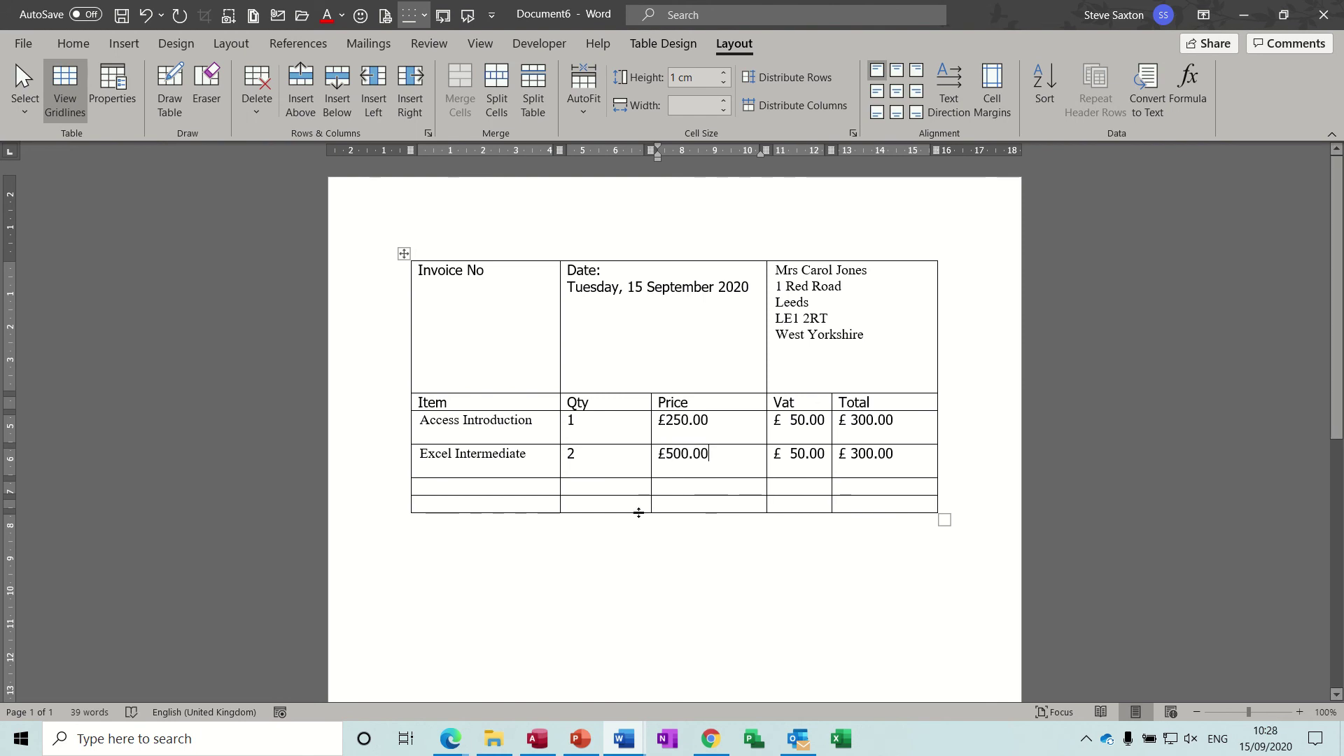
pyautogui.hotkey('ctrl', 'a')
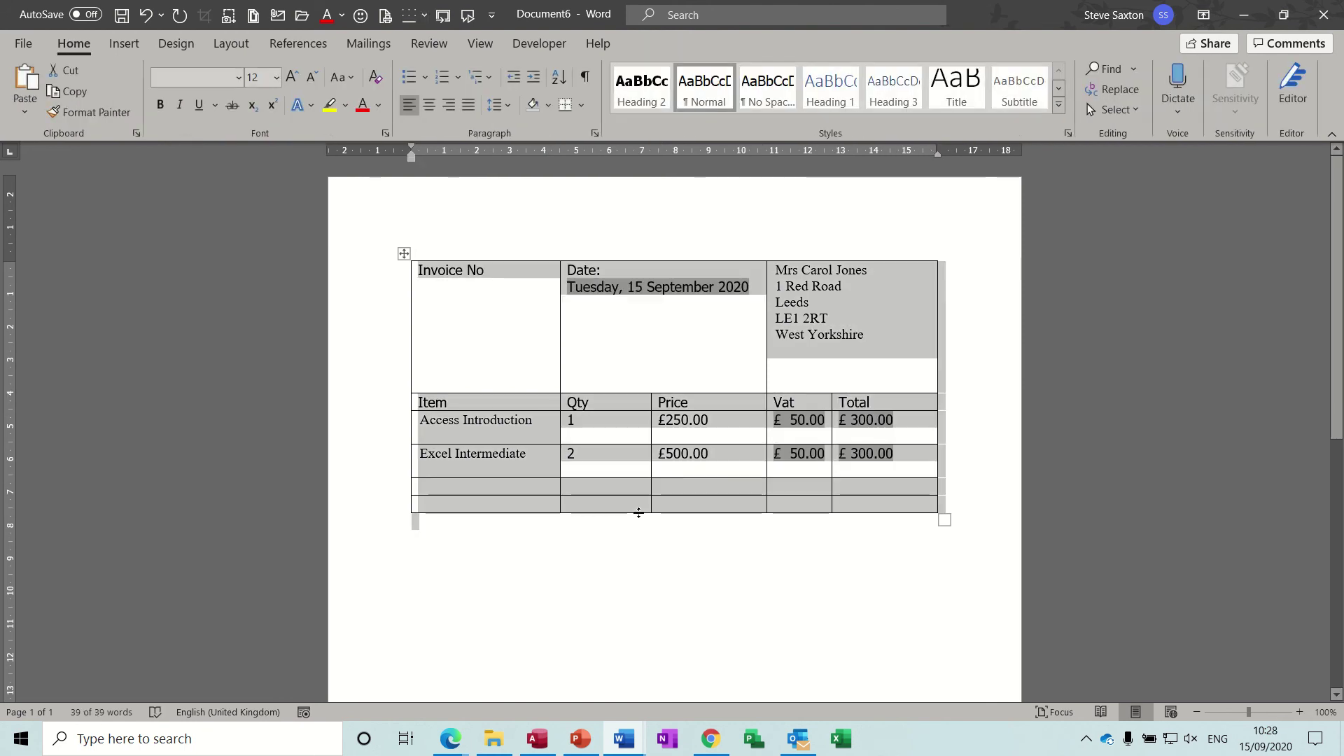
pyautogui.press('F9')
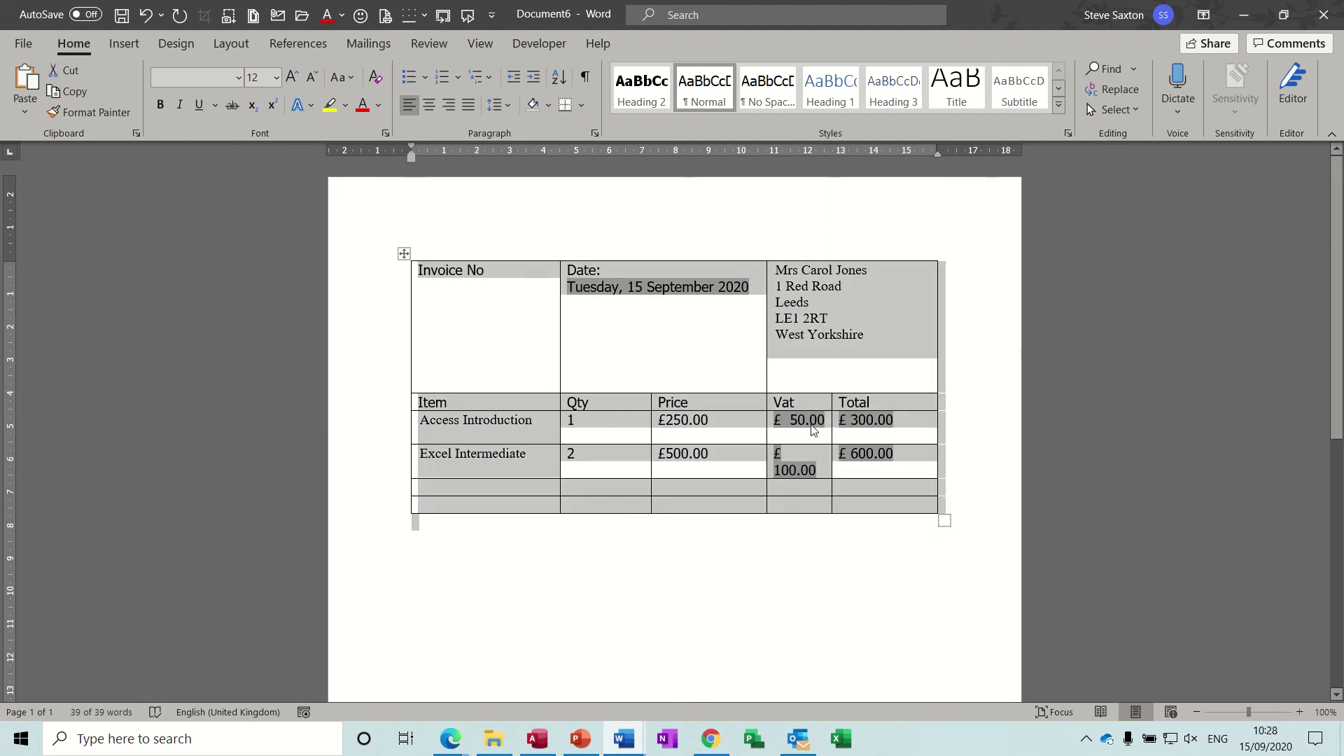
pyautogui.moveTo(765, 420); pyautogui.dragTo(734, 420)
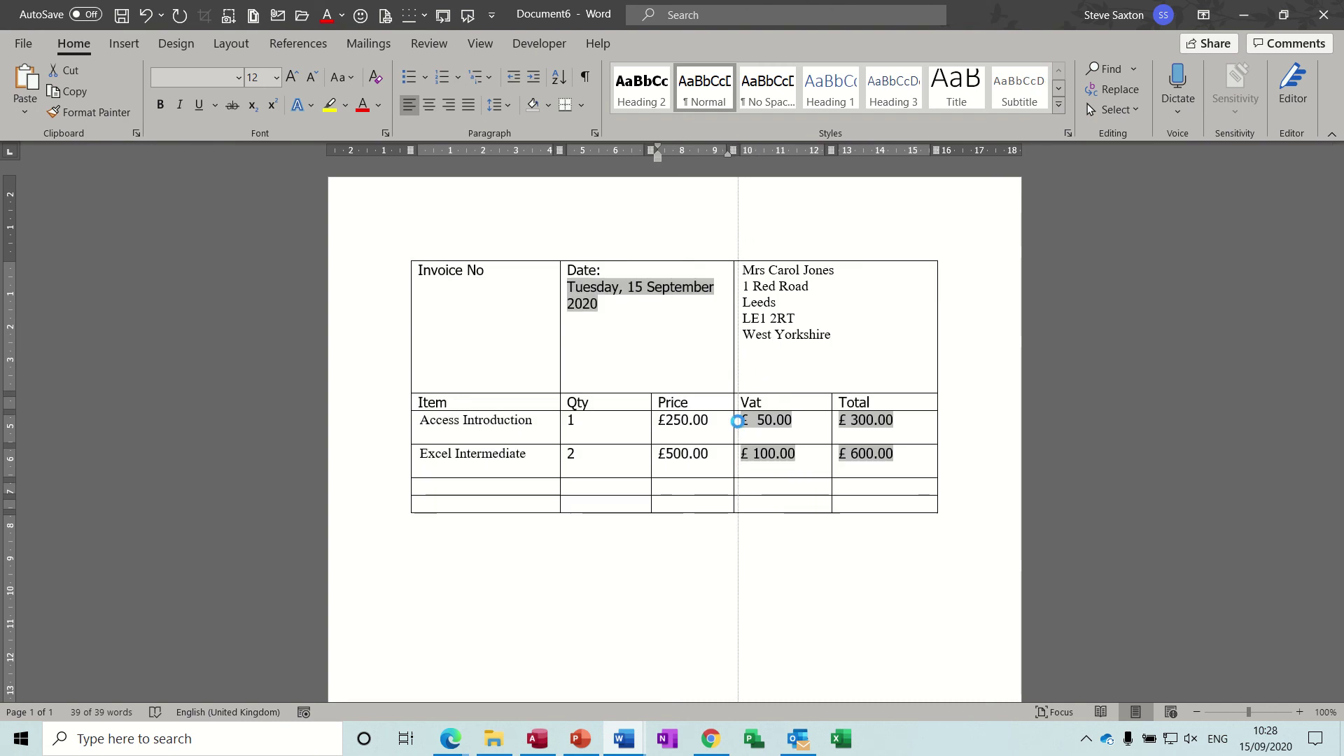
pyautogui.click(861, 494)
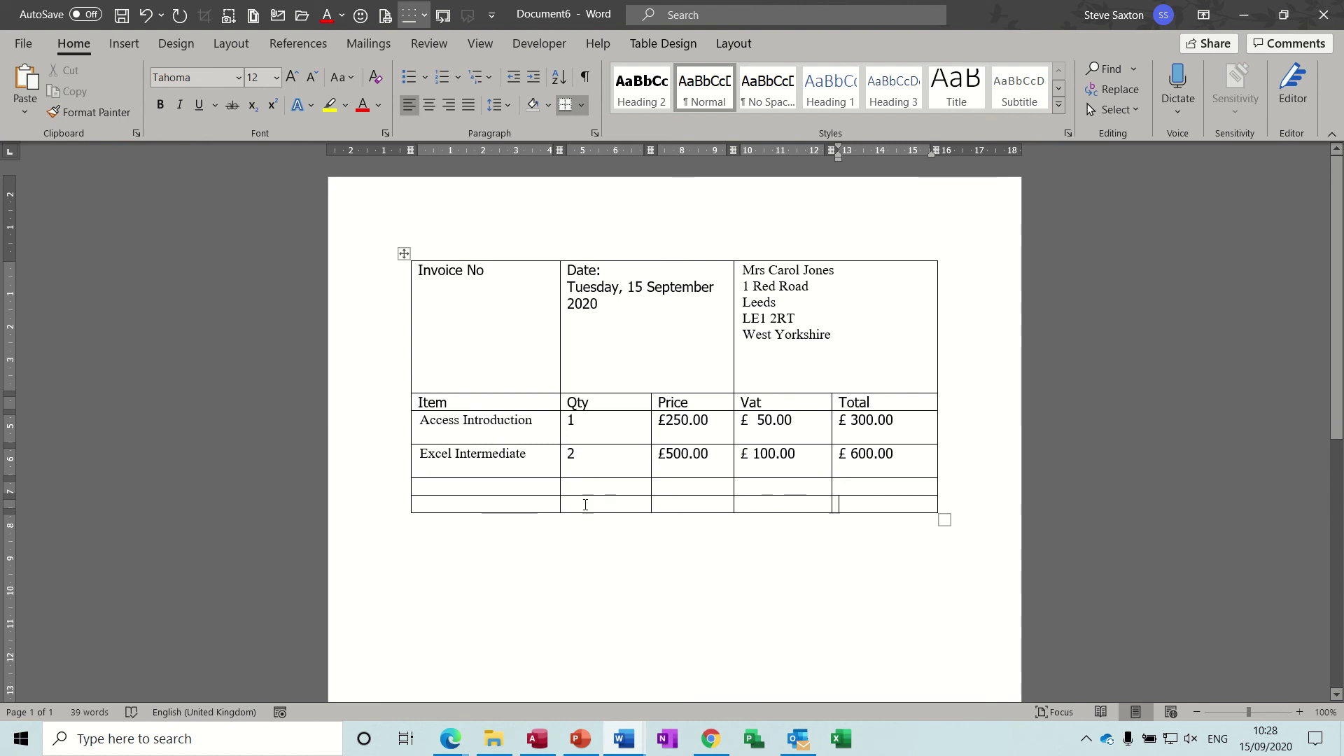
# Step: Add an =SUM(b3:b5) formula to the bottom Qty cell, giving a quantity total of 3
pyautogui.click(585, 505)
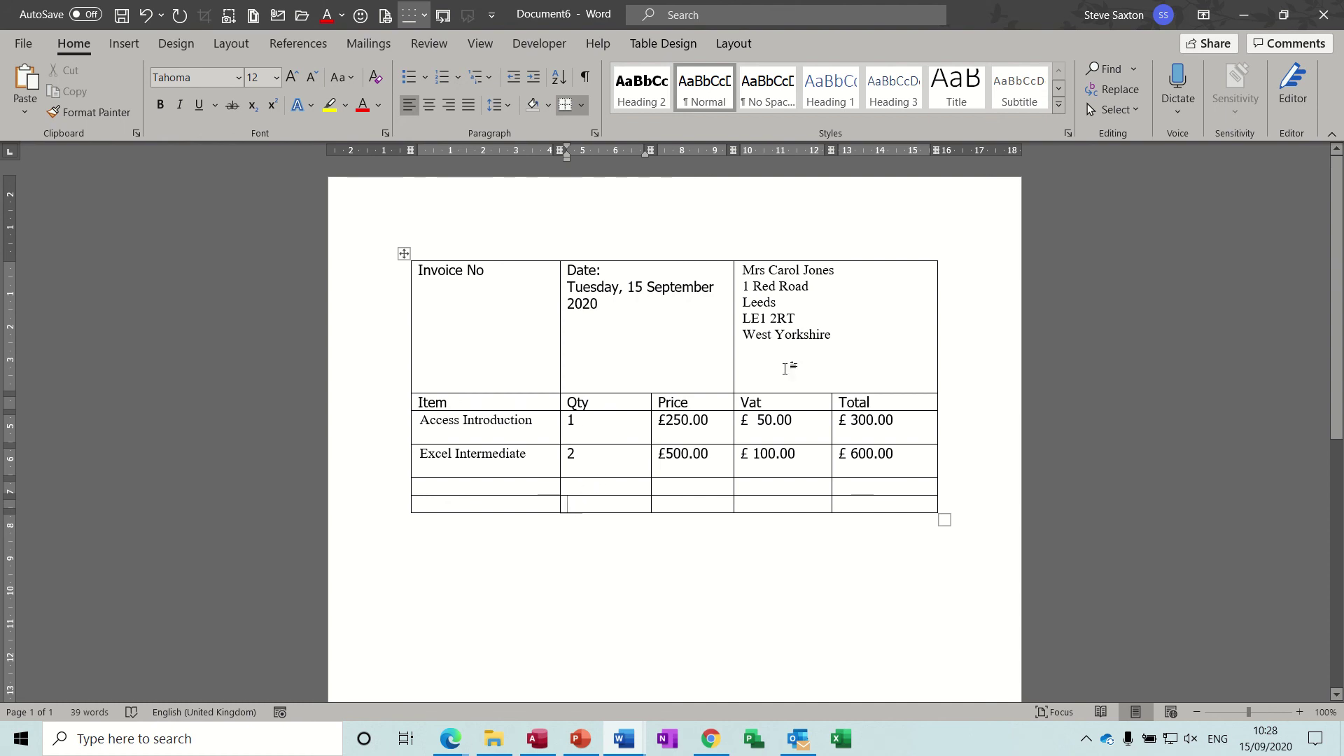
pyautogui.click(738, 46)
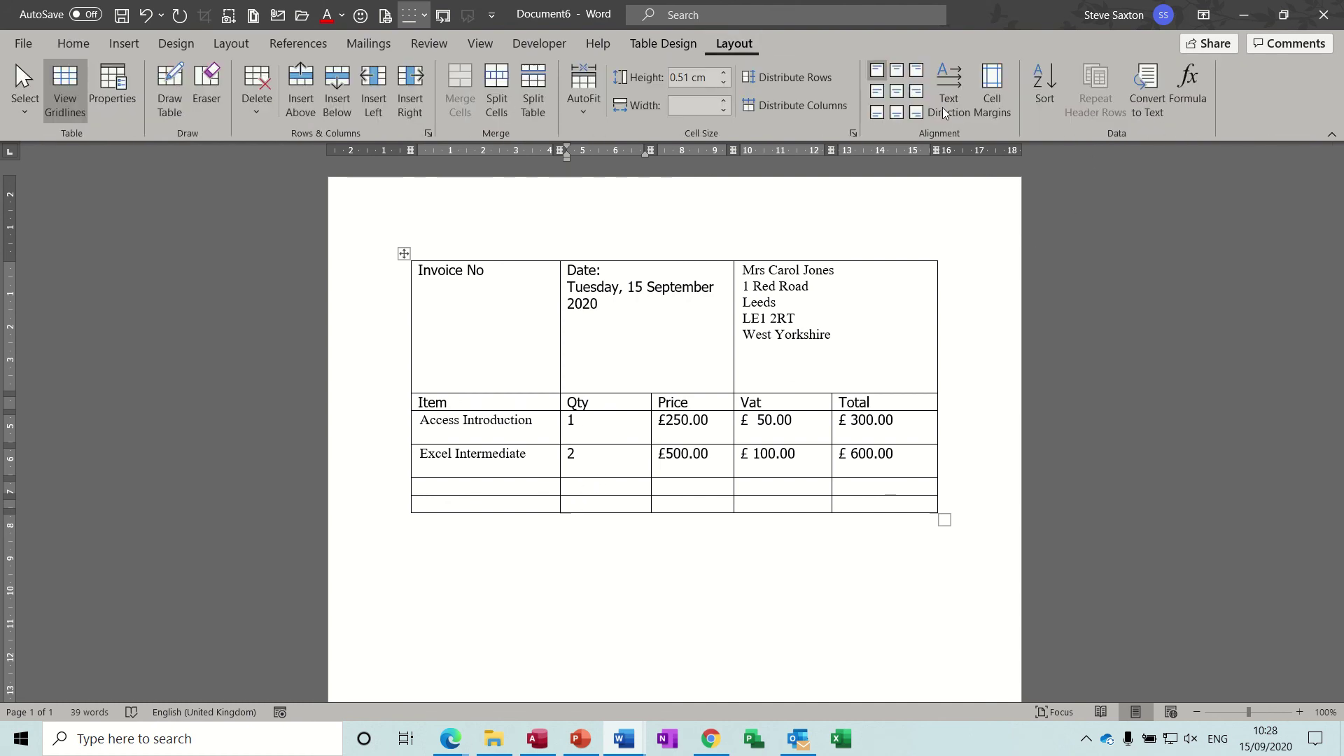
pyautogui.click(1190, 87)
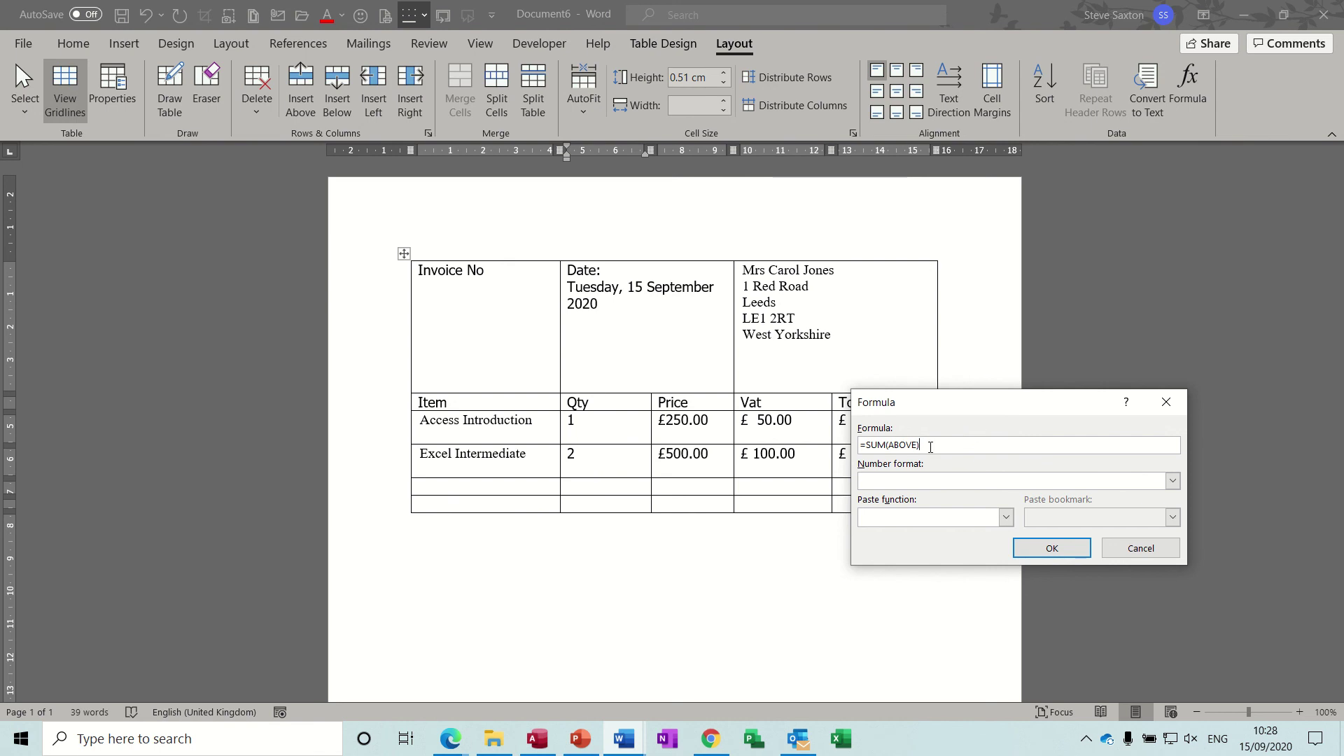
pyautogui.moveTo(930, 447); pyautogui.dragTo(867, 447)
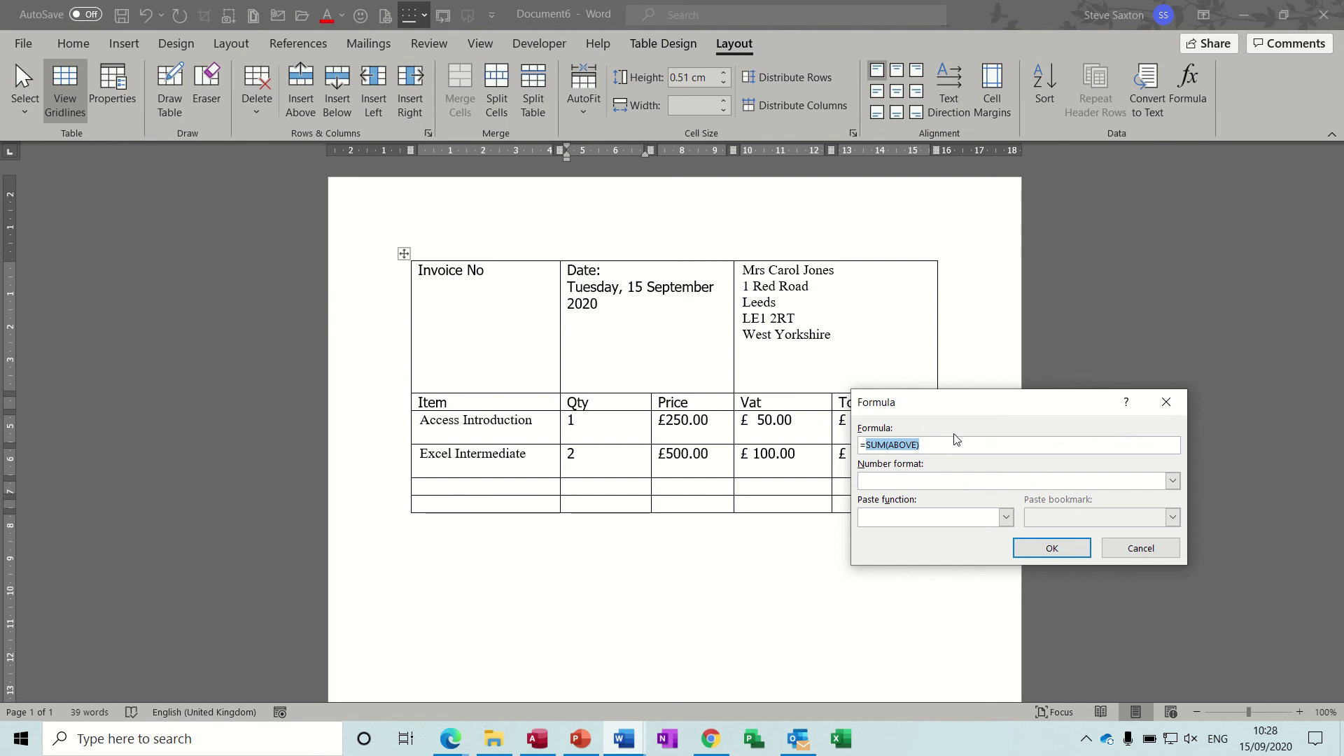
pyautogui.click(911, 446)
pyautogui.moveTo(918, 446); pyautogui.dragTo(890, 446)
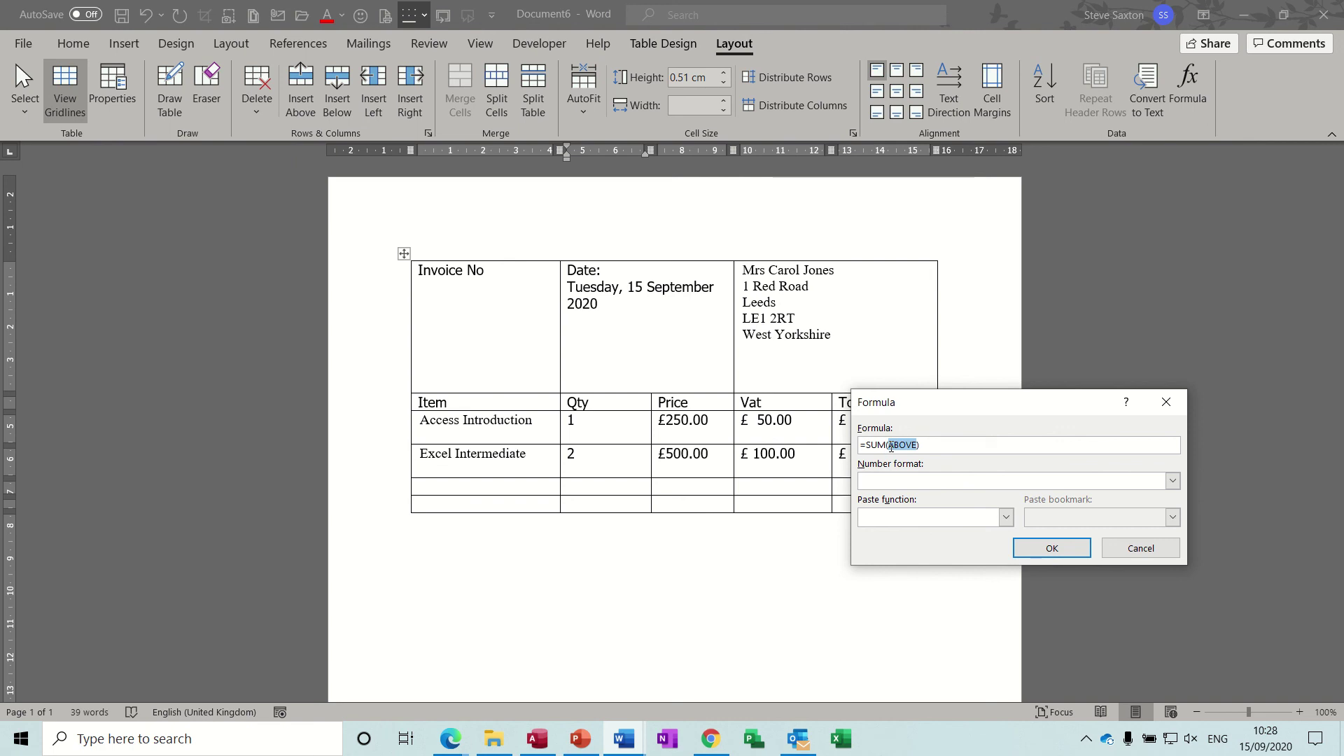
pyautogui.write('b3:b5')
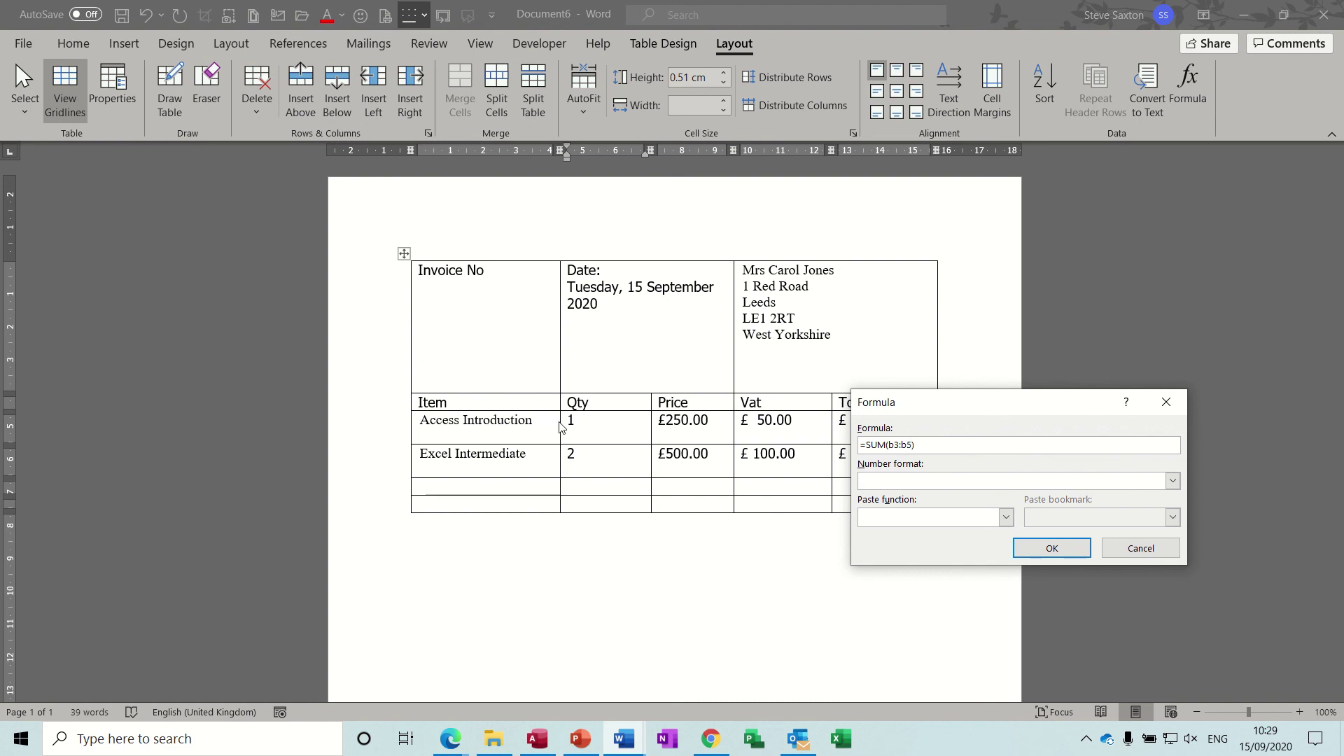
pyautogui.click(1050, 548)
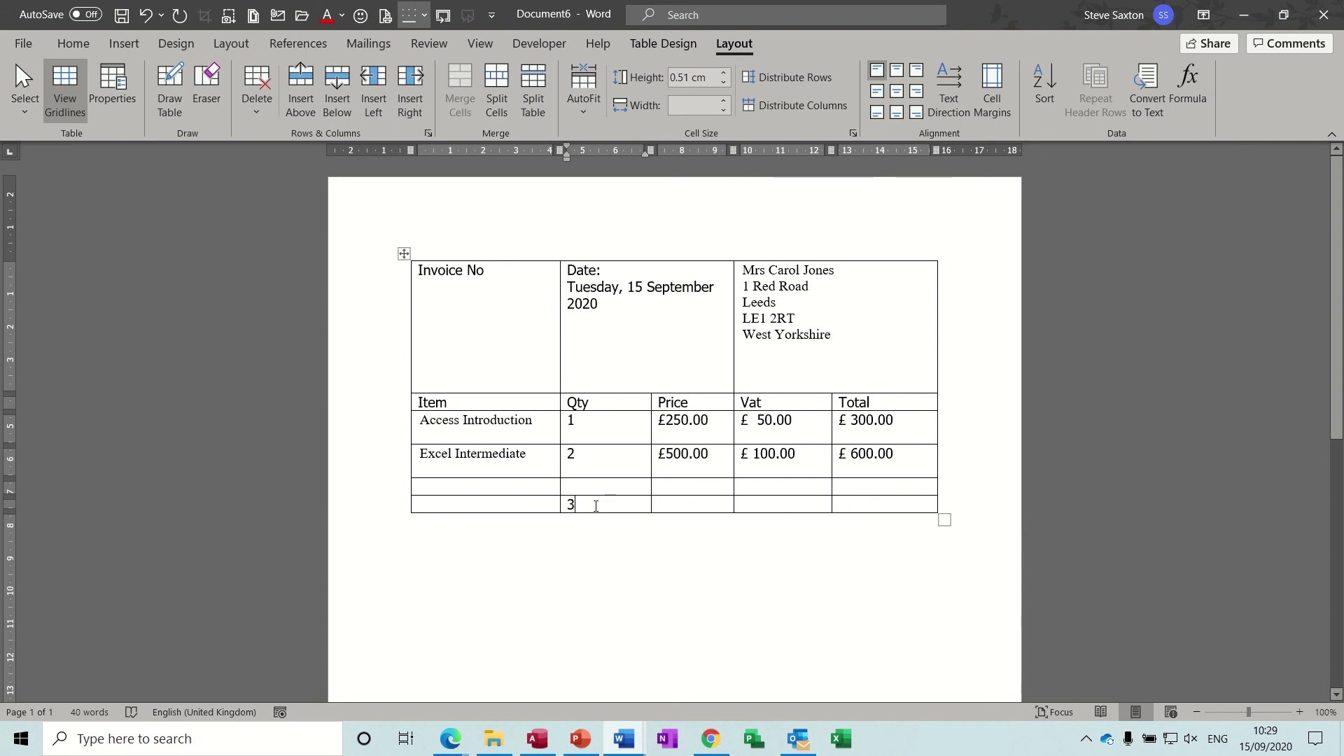
# Step: Copy the Qty total formula into the bottom Price cell
pyautogui.doubleClick(570, 506)
pyautogui.hotkey('ctrl', 'c')
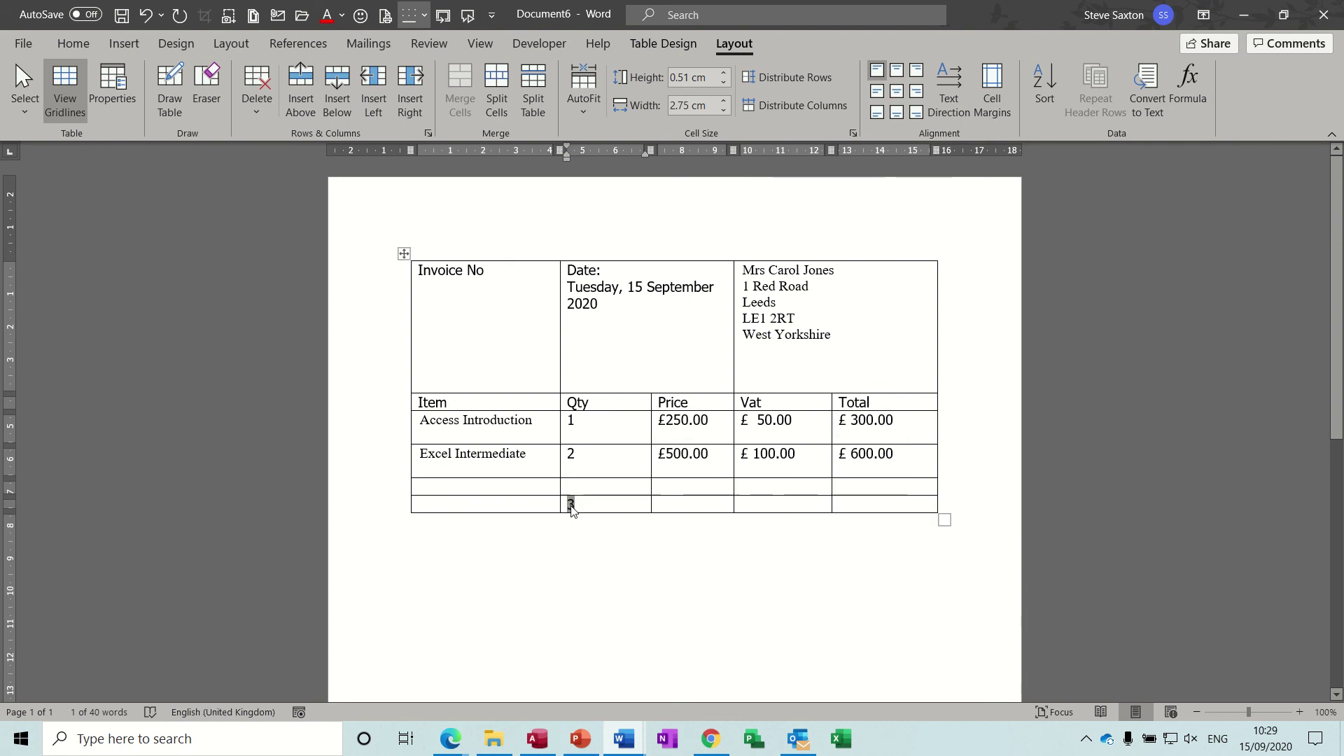
pyautogui.click(676, 509)
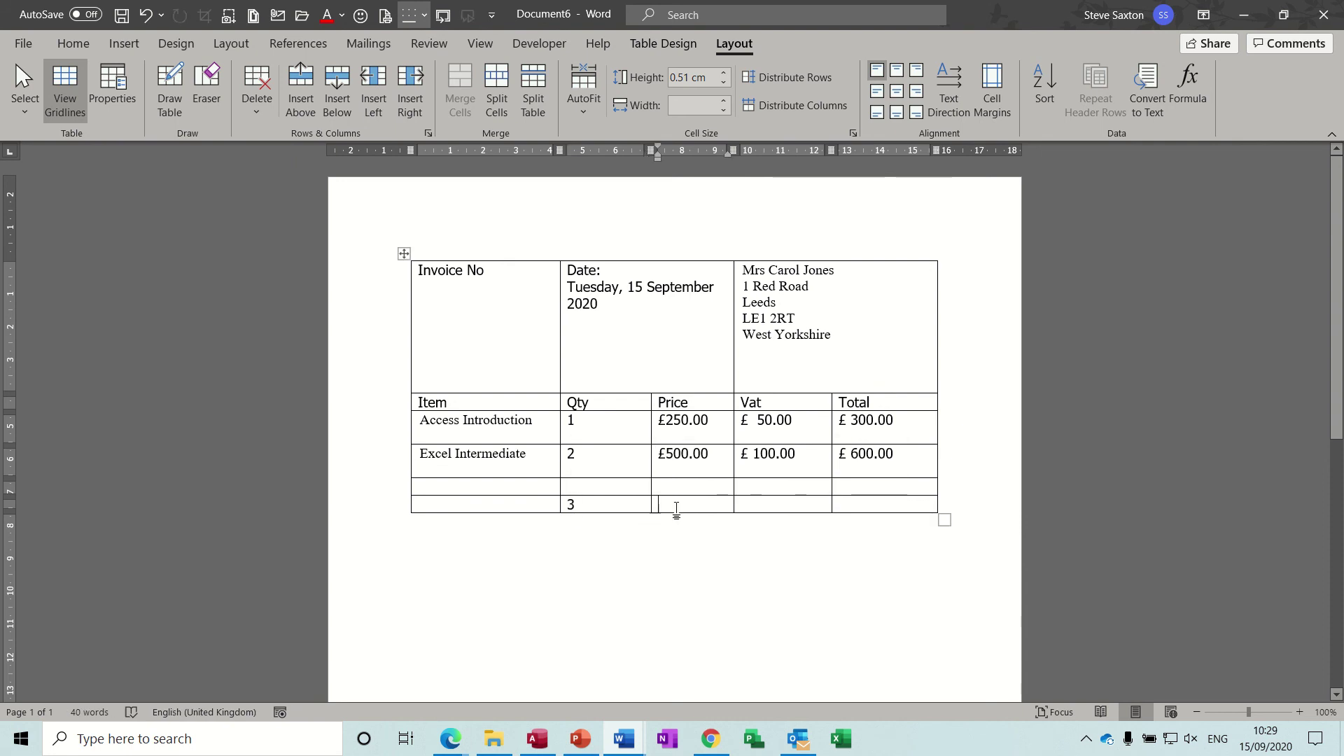
pyautogui.hotkey('ctrl', 'v')
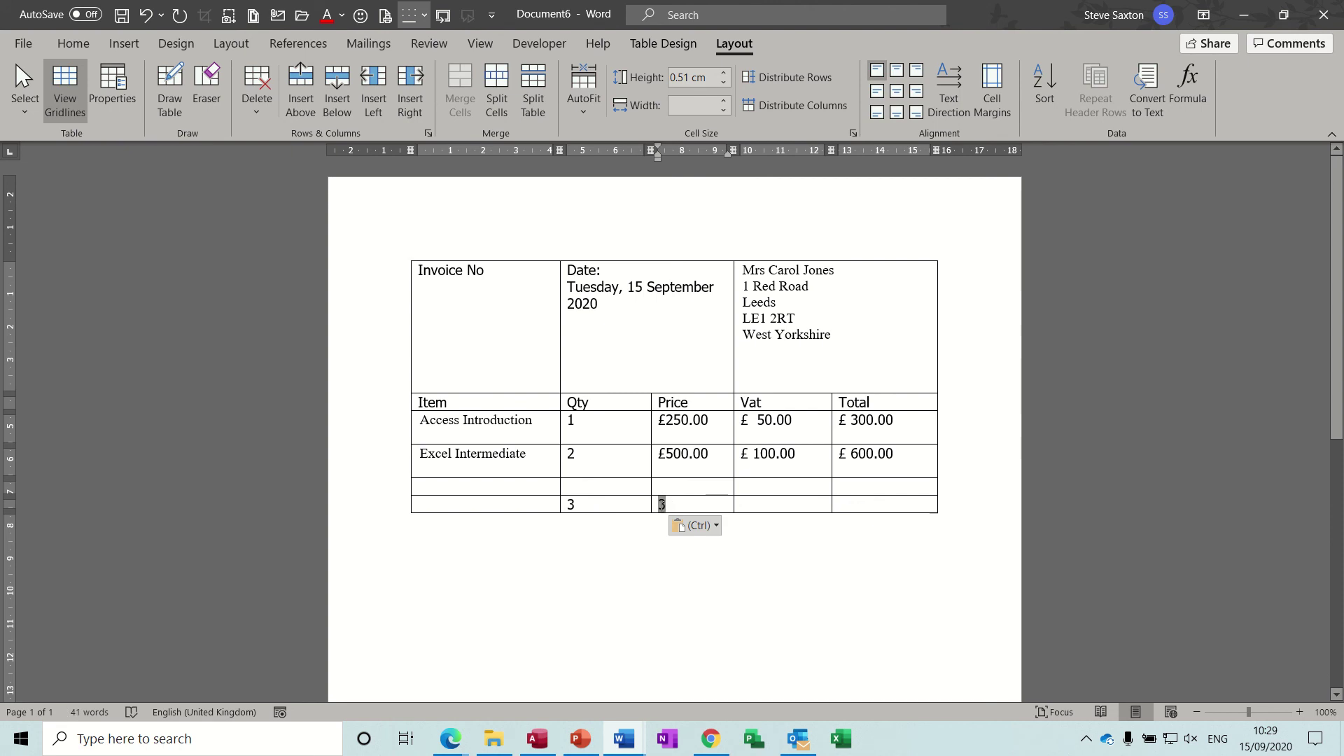
# Step: Change the Price total to =SUM(c3:c5) in £#,##0.00 format, showing £ 750.00
pyautogui.doubleClick(662, 506)
pyautogui.click(1186, 86)
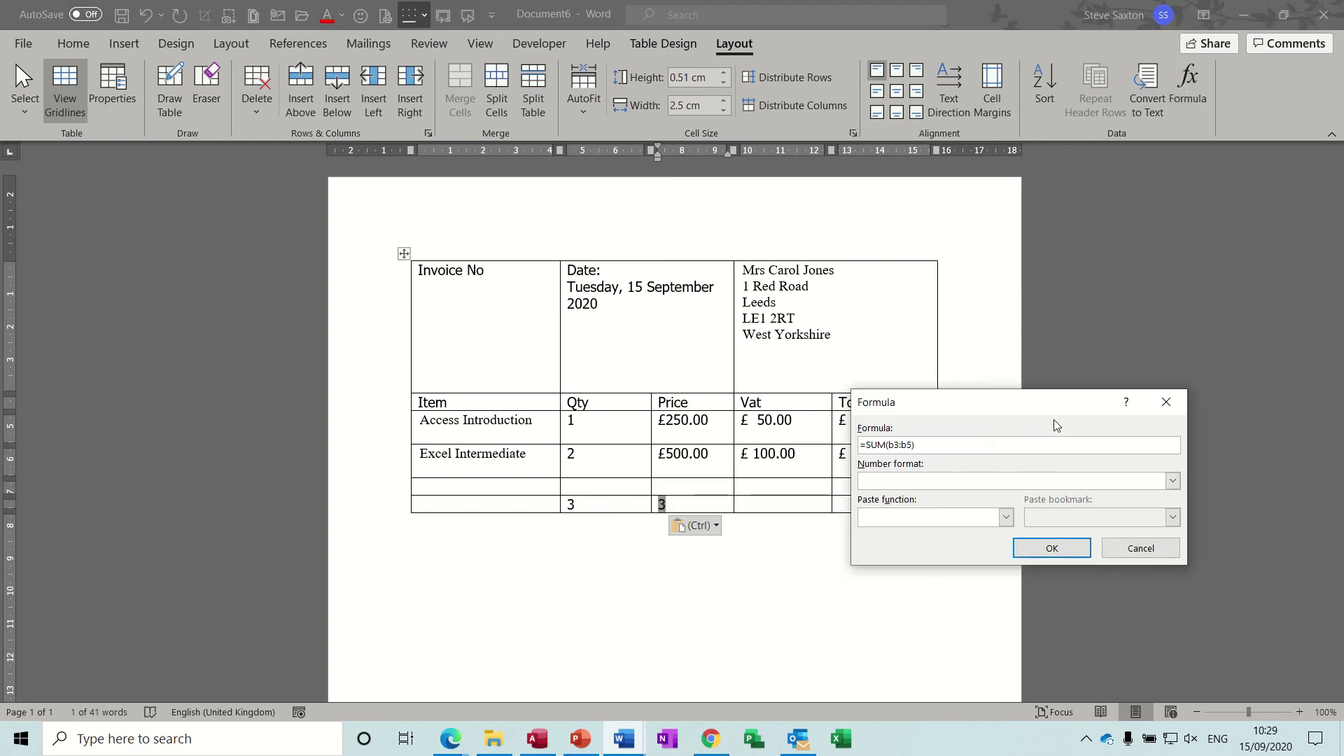
pyautogui.click(893, 445)
pyautogui.press('BackSpace')
pyautogui.write('c')
pyautogui.click(907, 445)
pyautogui.press('BackSpace')
pyautogui.write('c')
pyautogui.click(1172, 481)
pyautogui.click(1037, 523)
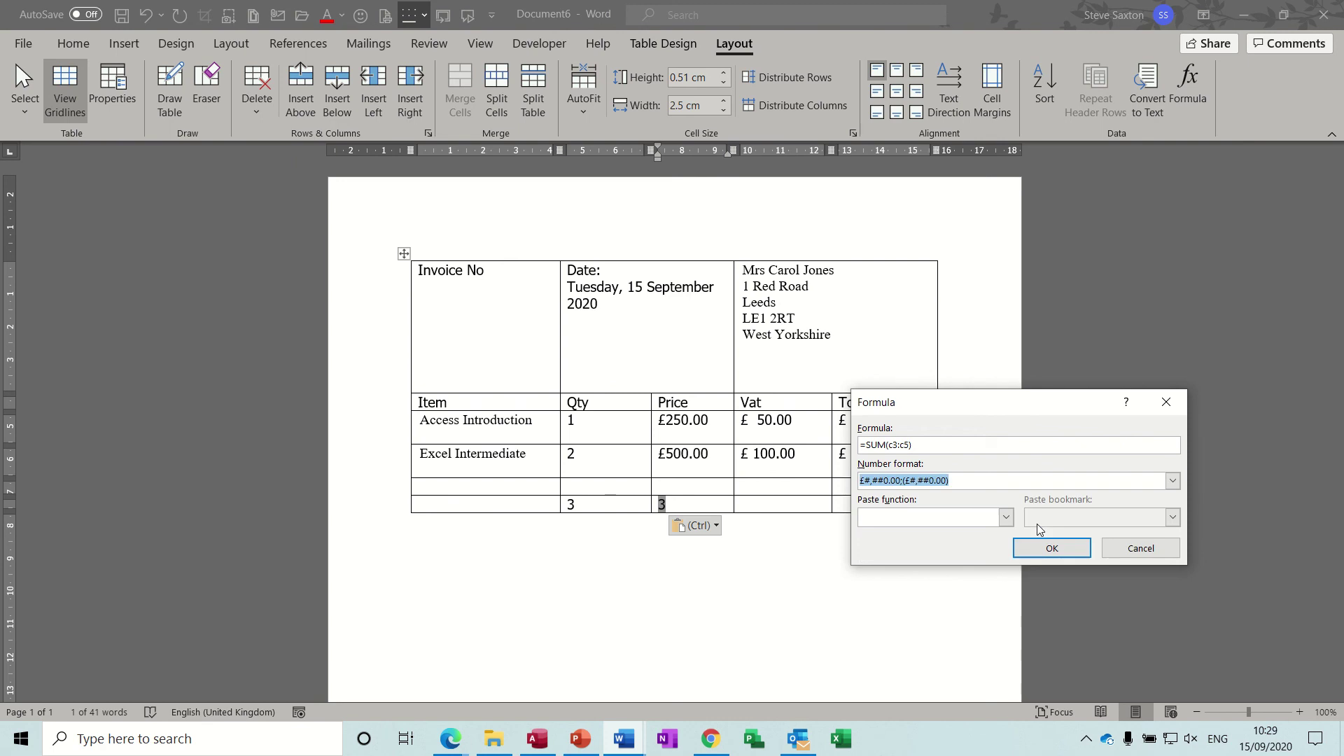
pyautogui.click(1051, 548)
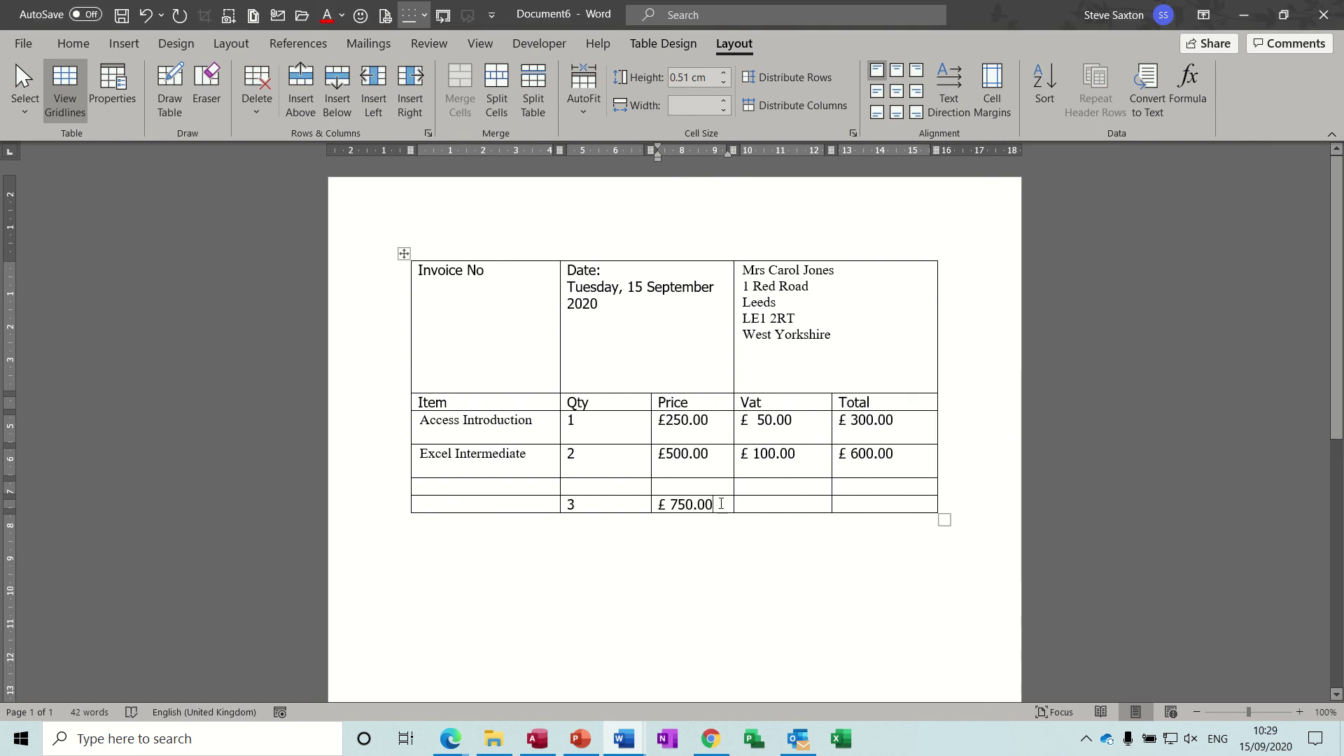
pyautogui.moveTo(721, 505); pyautogui.dragTo(660, 510)
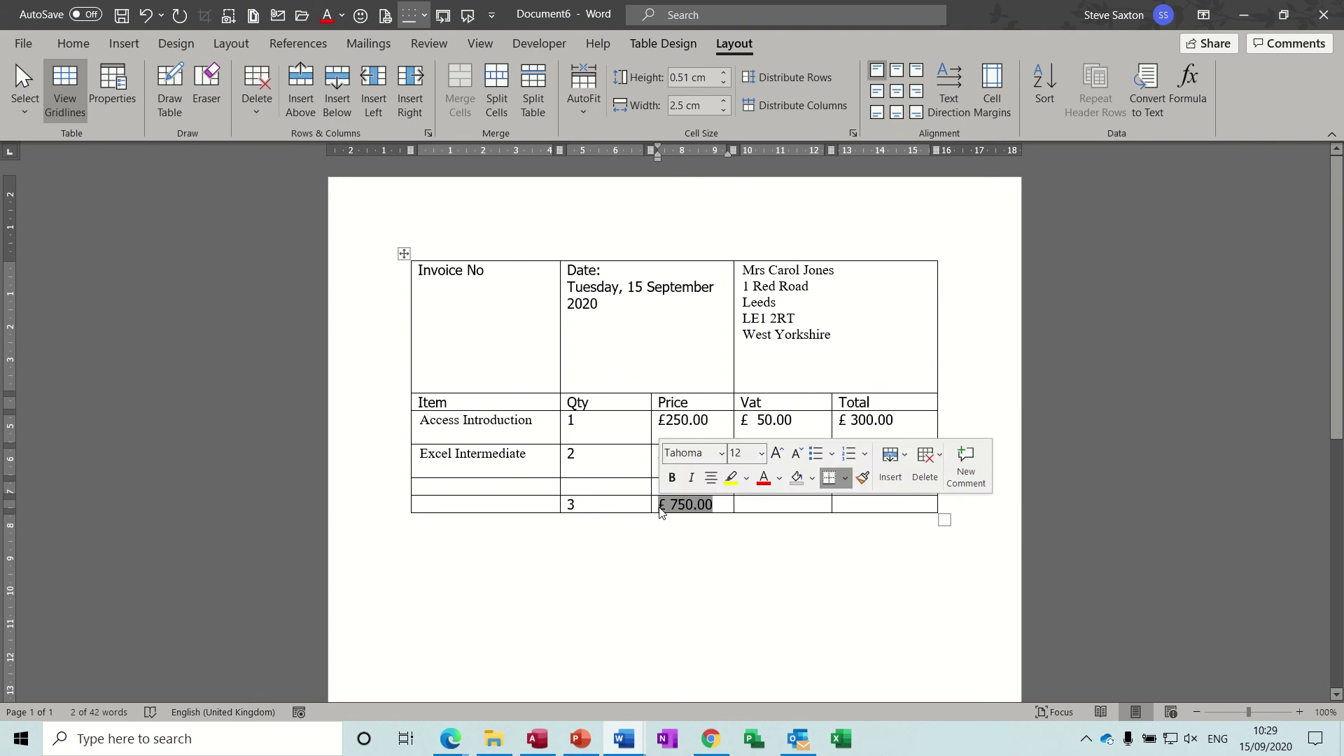
# Step: Copy the Price total into the bottom Vat and Total cells
pyautogui.hotkey('ctrl', 'c')
pyautogui.click(760, 505)
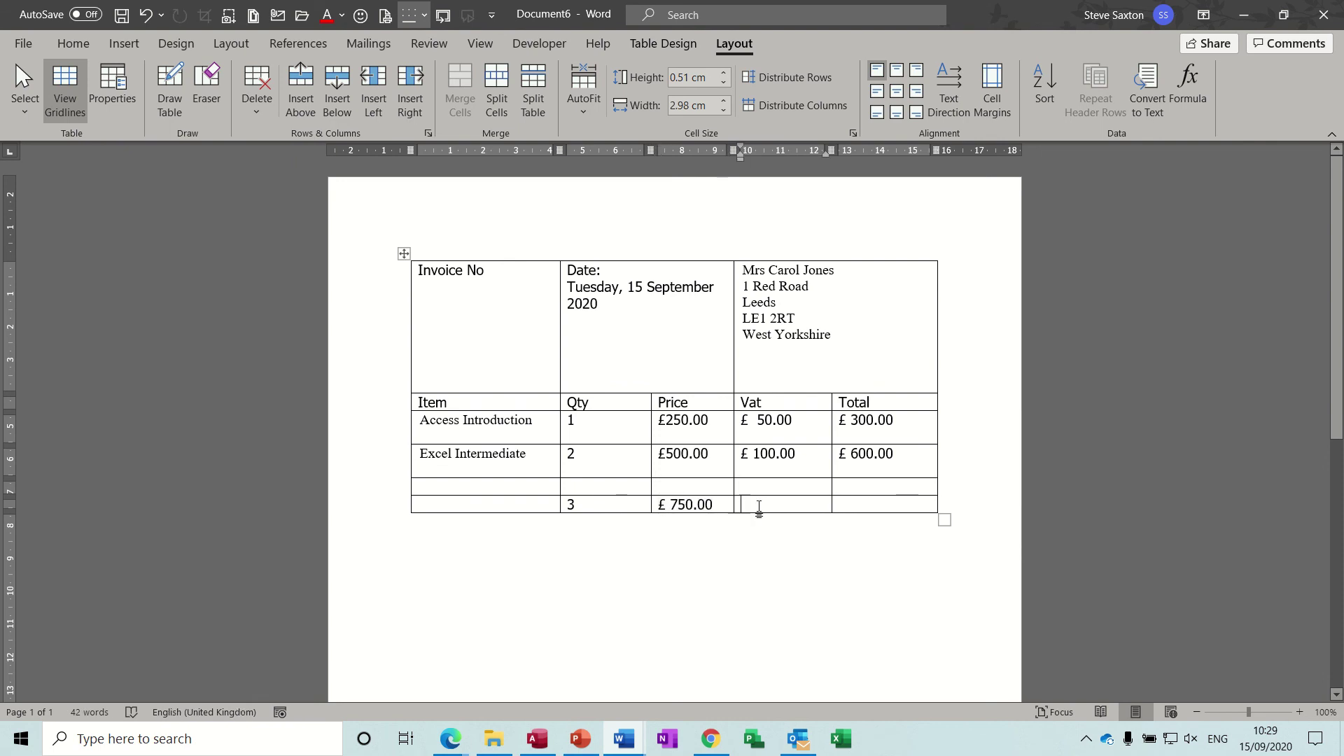
pyautogui.hotkey('ctrl', 'v')
pyautogui.click(876, 507)
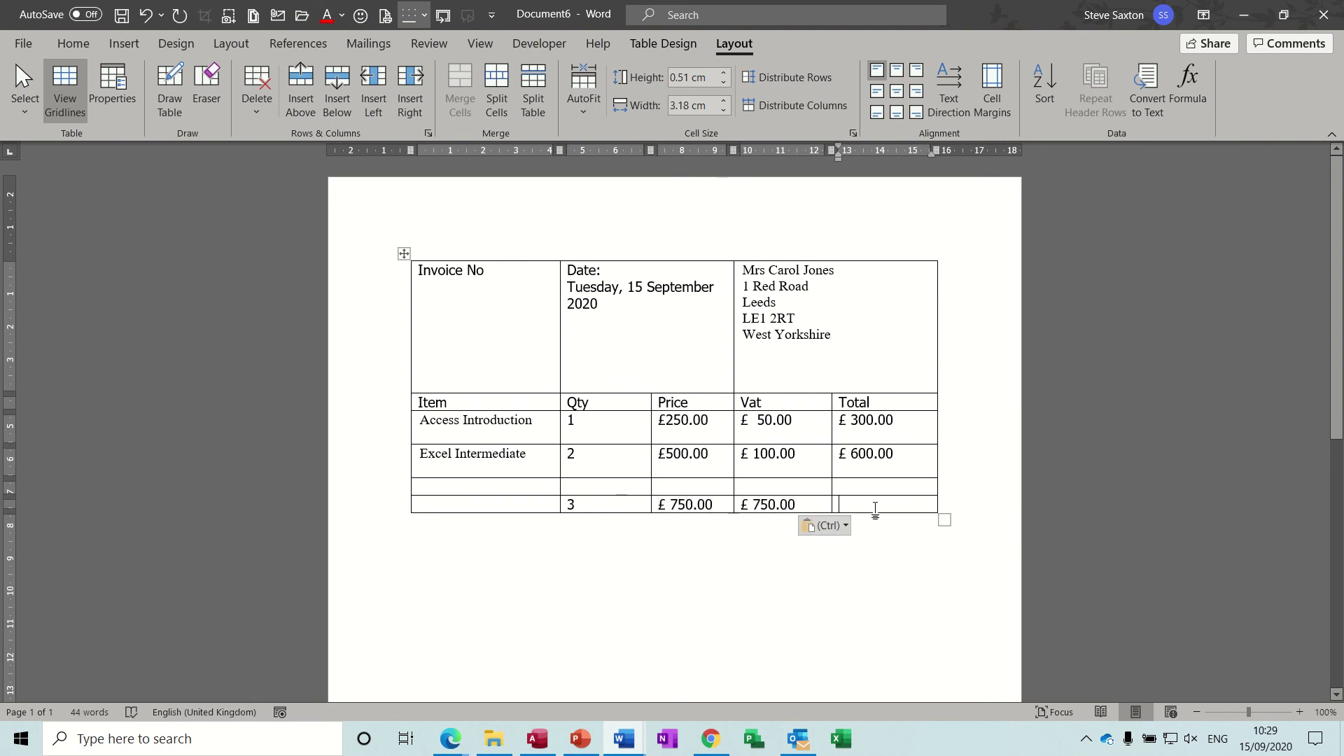
pyautogui.hotkey('ctrl', 'v')
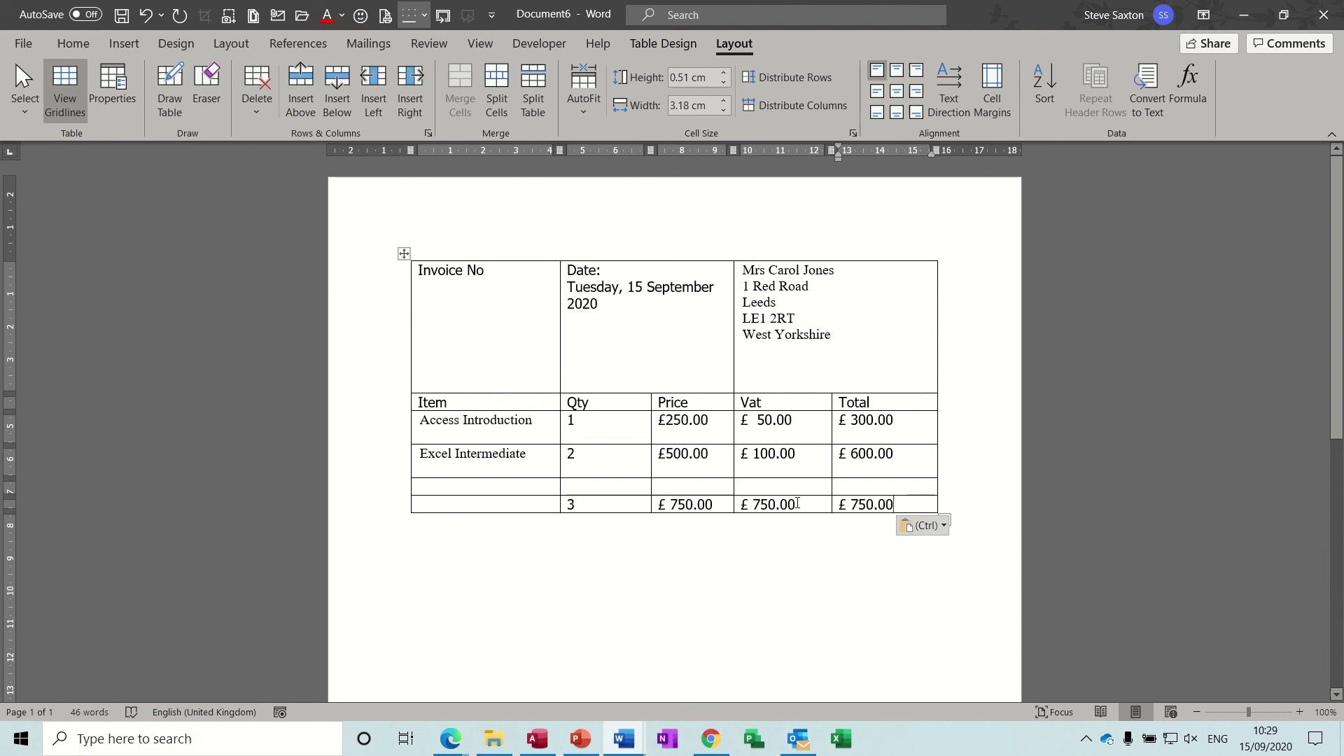
# Step: Change the Vat total formula to =SUM(d3:d5), giving £ 150.00
pyautogui.moveTo(798, 505); pyautogui.dragTo(740, 506)
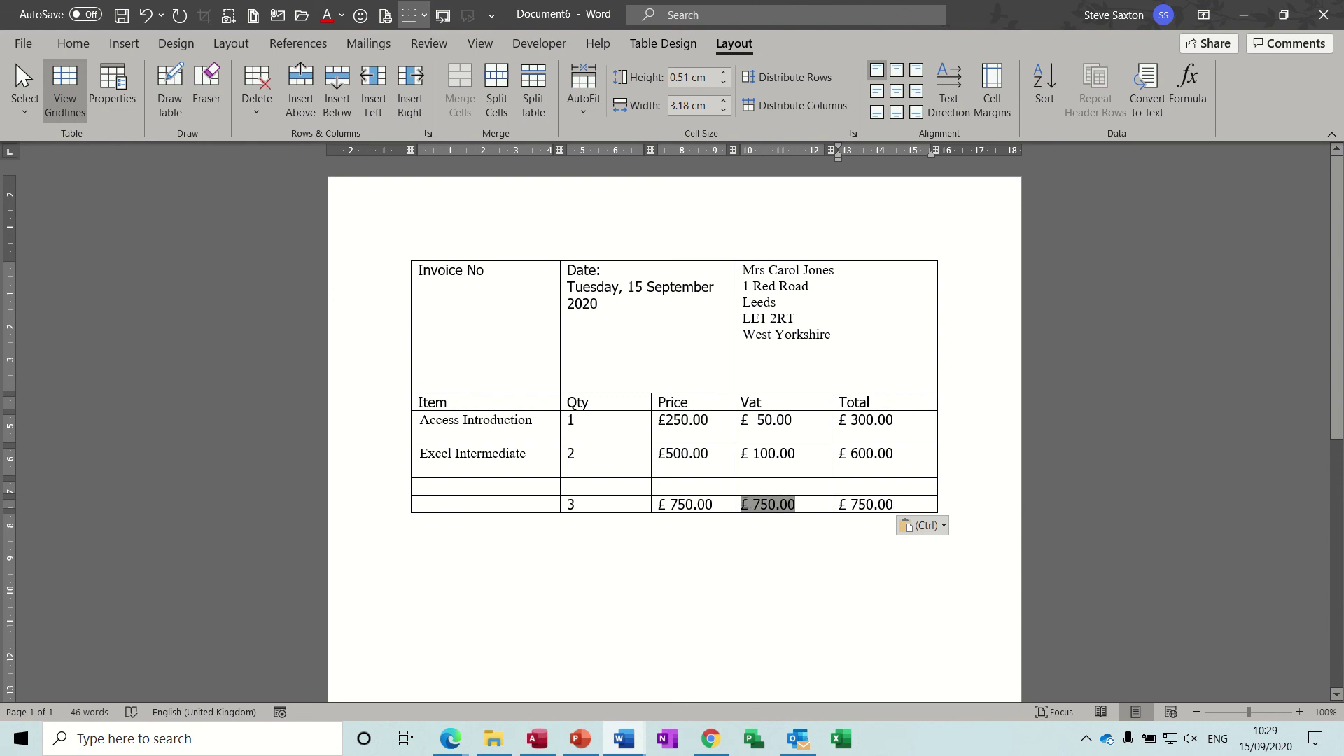
pyautogui.click(1187, 93)
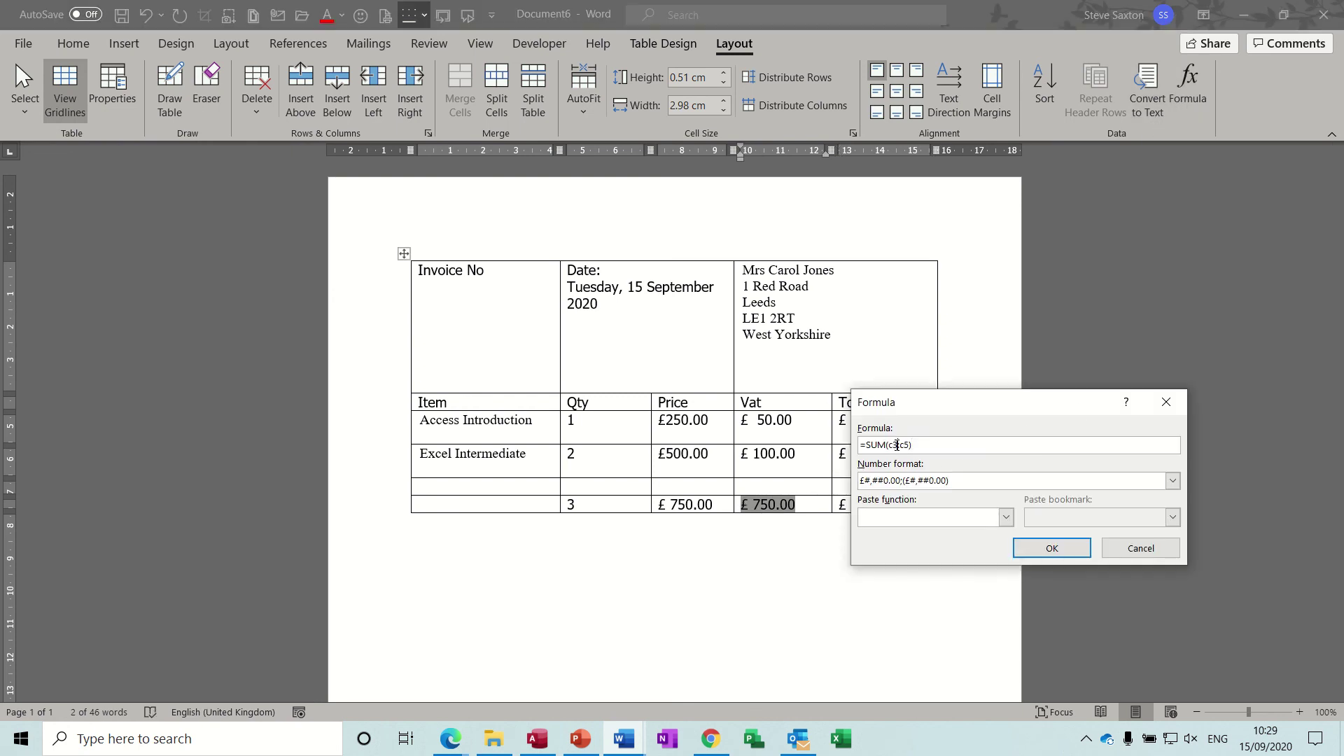
pyautogui.press('BackSpace')
pyautogui.write('d')
pyautogui.click(907, 445)
pyautogui.press('BackSpace')
pyautogui.write('d')
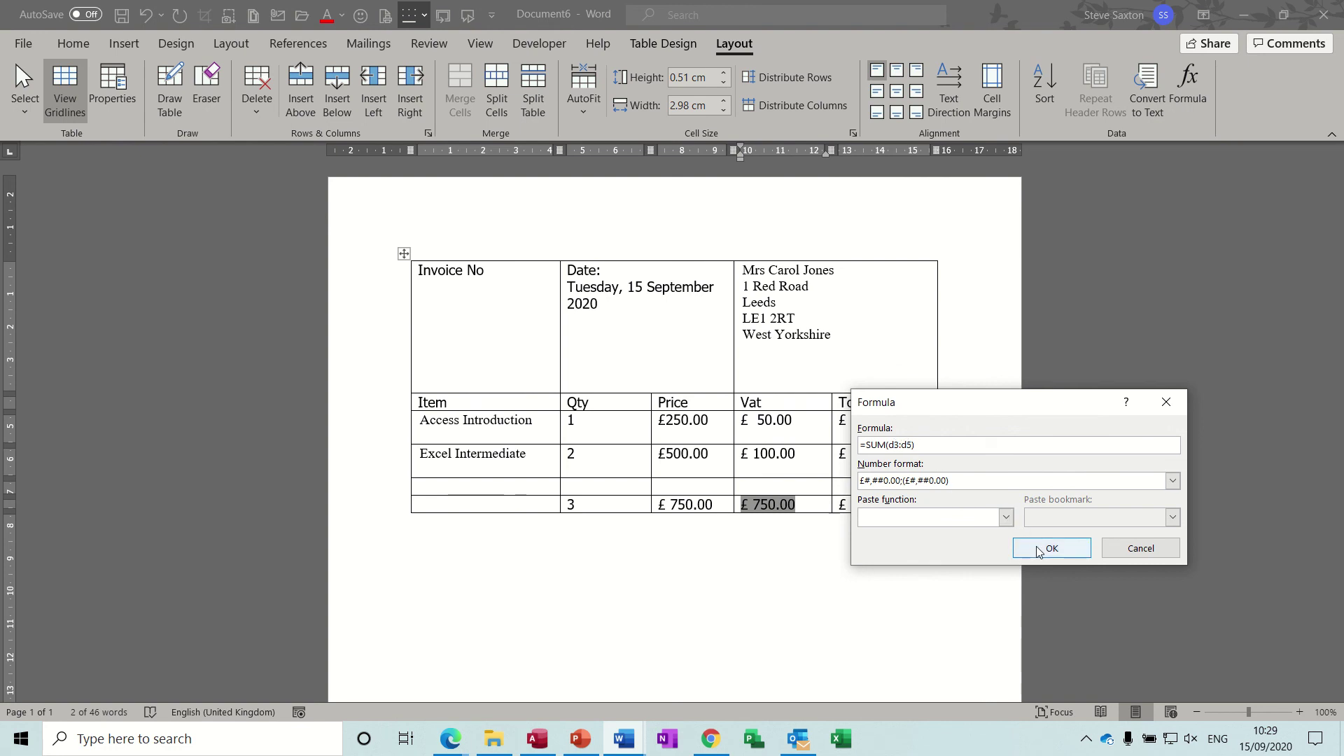
pyautogui.click(1051, 548)
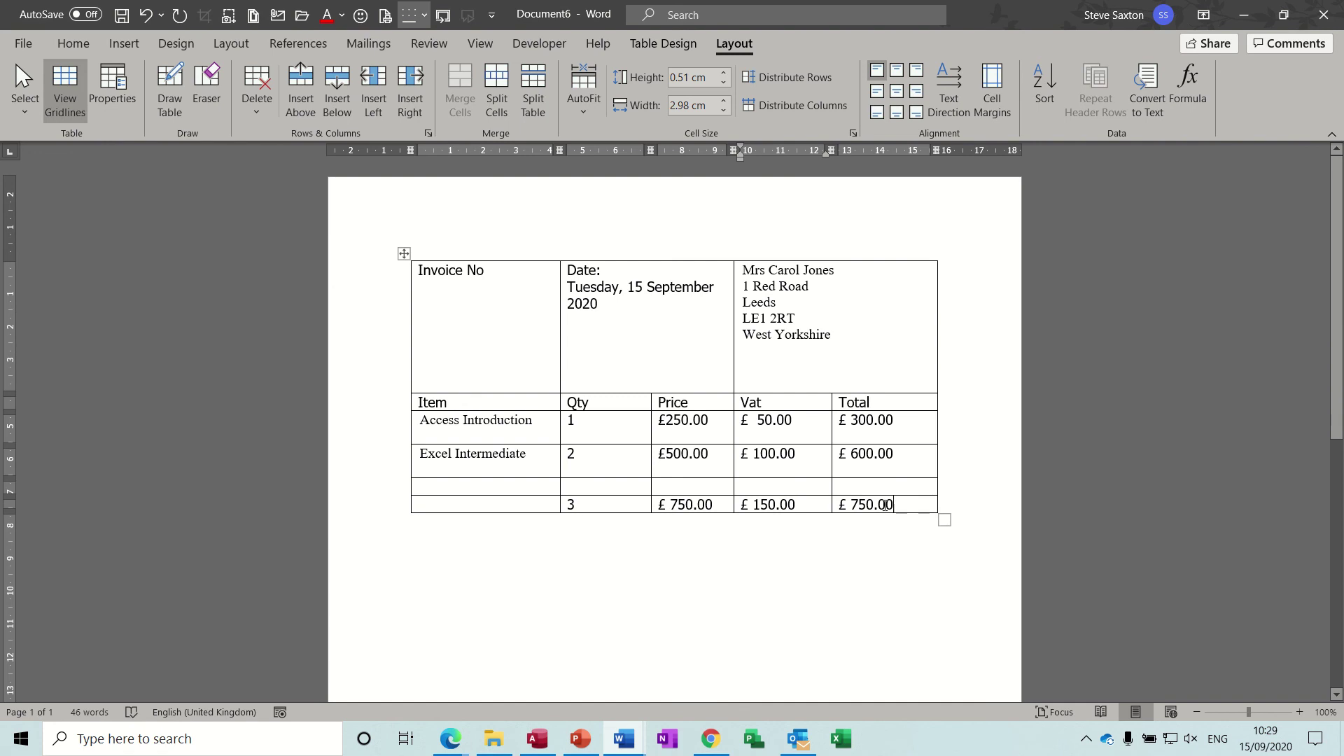
# Step: Change the grand total formula to =SUM(e3:e5), giving £ 900.00
pyautogui.moveTo(897, 505); pyautogui.dragTo(842, 510)
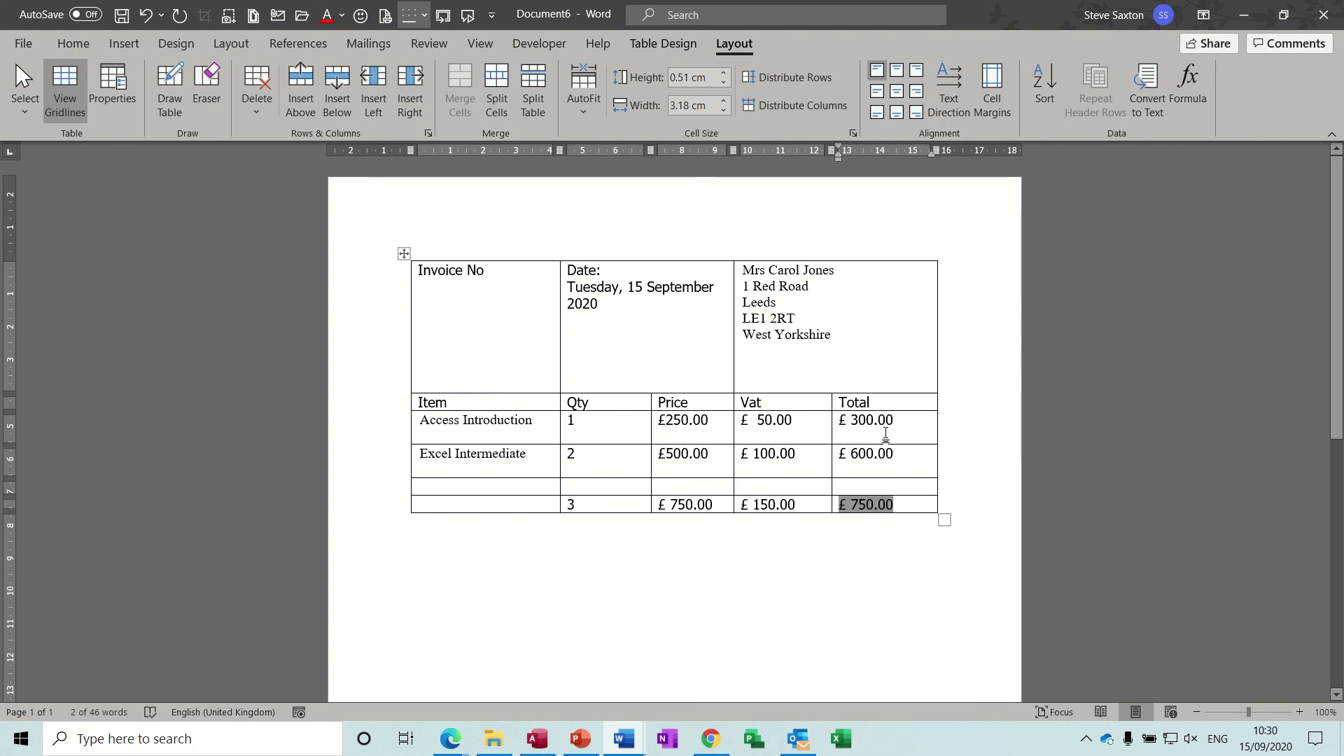
pyautogui.click(1187, 86)
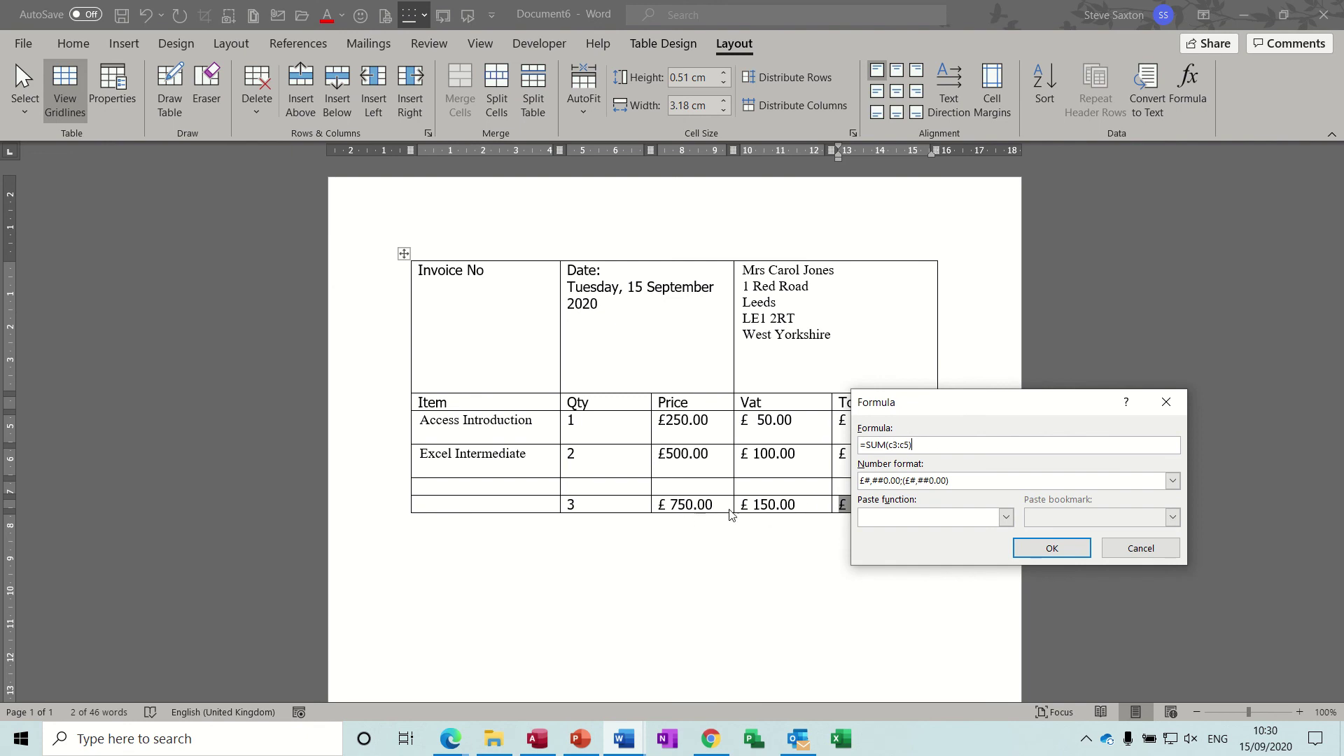
pyautogui.moveTo(908, 408); pyautogui.dragTo(812, 574)
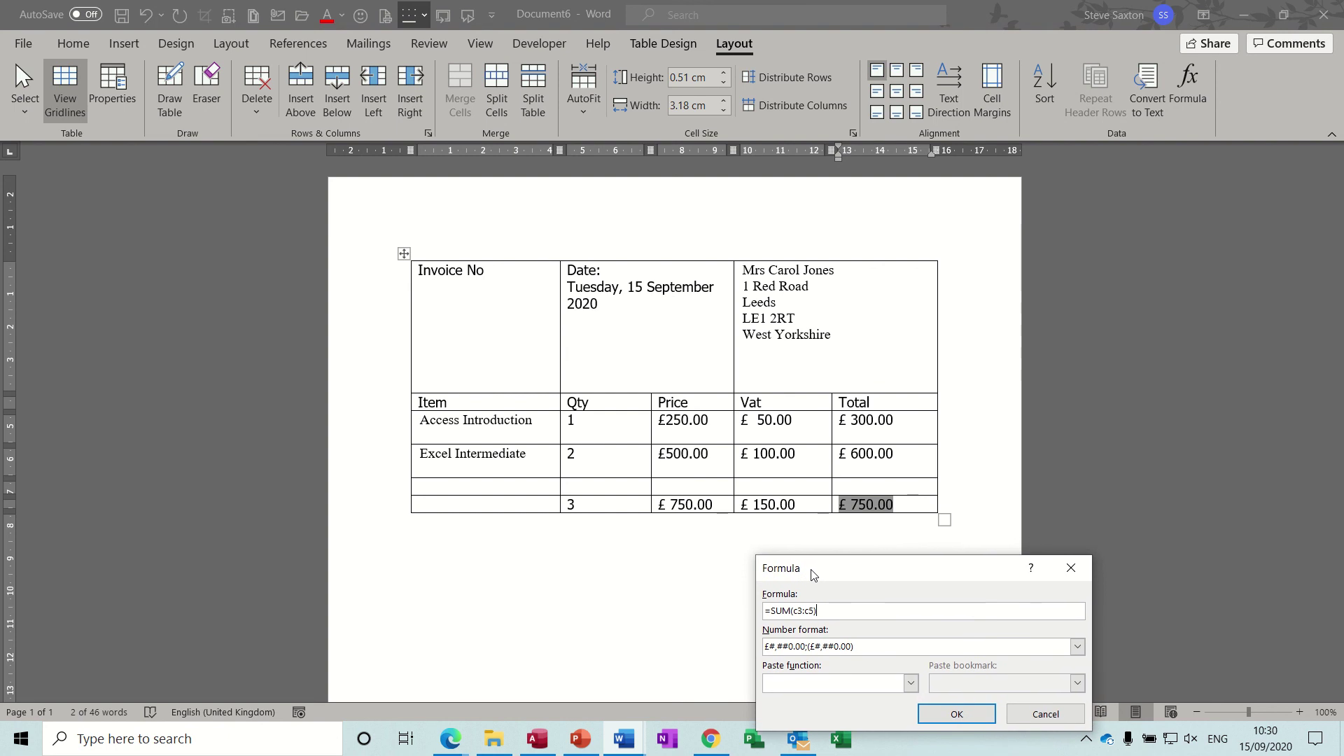
pyautogui.click(799, 612)
pyautogui.press('BackSpace')
pyautogui.write('e')
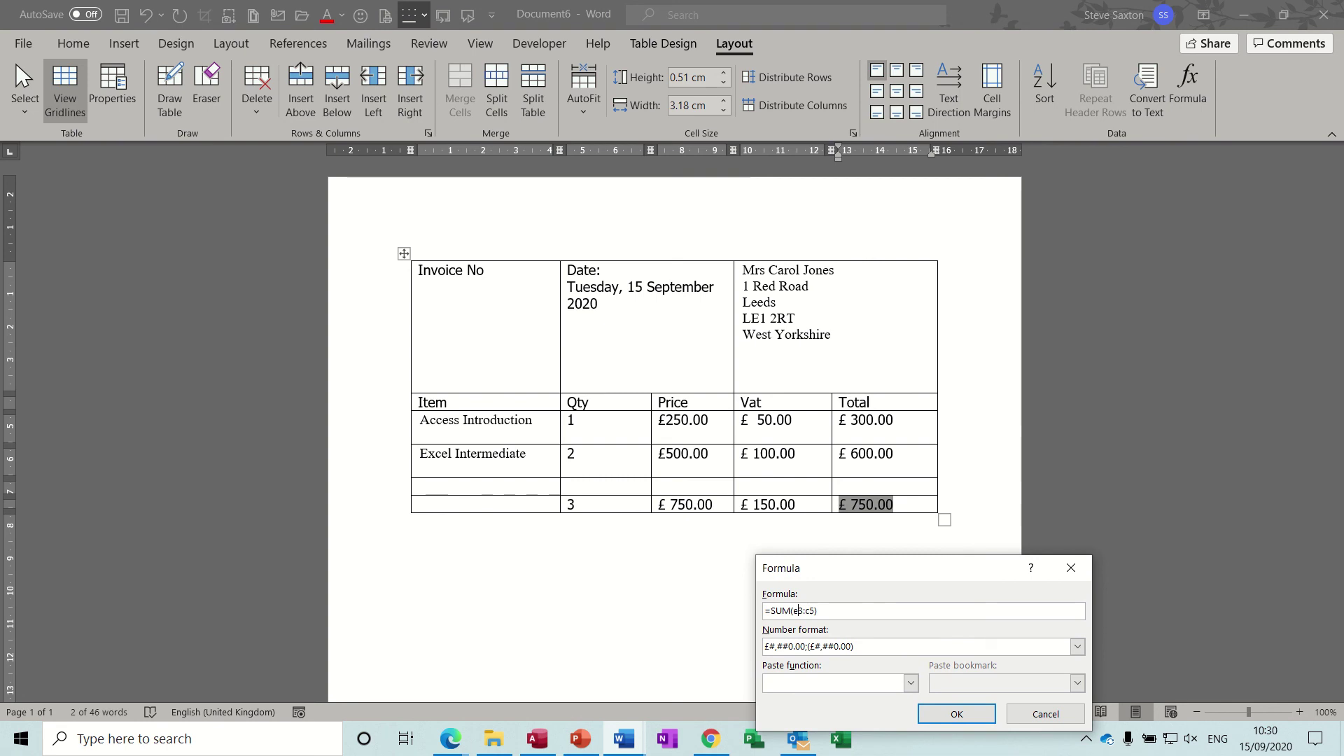
pyautogui.click(811, 613)
pyautogui.press('BackSpace')
pyautogui.write('e')
pyautogui.click(946, 713)
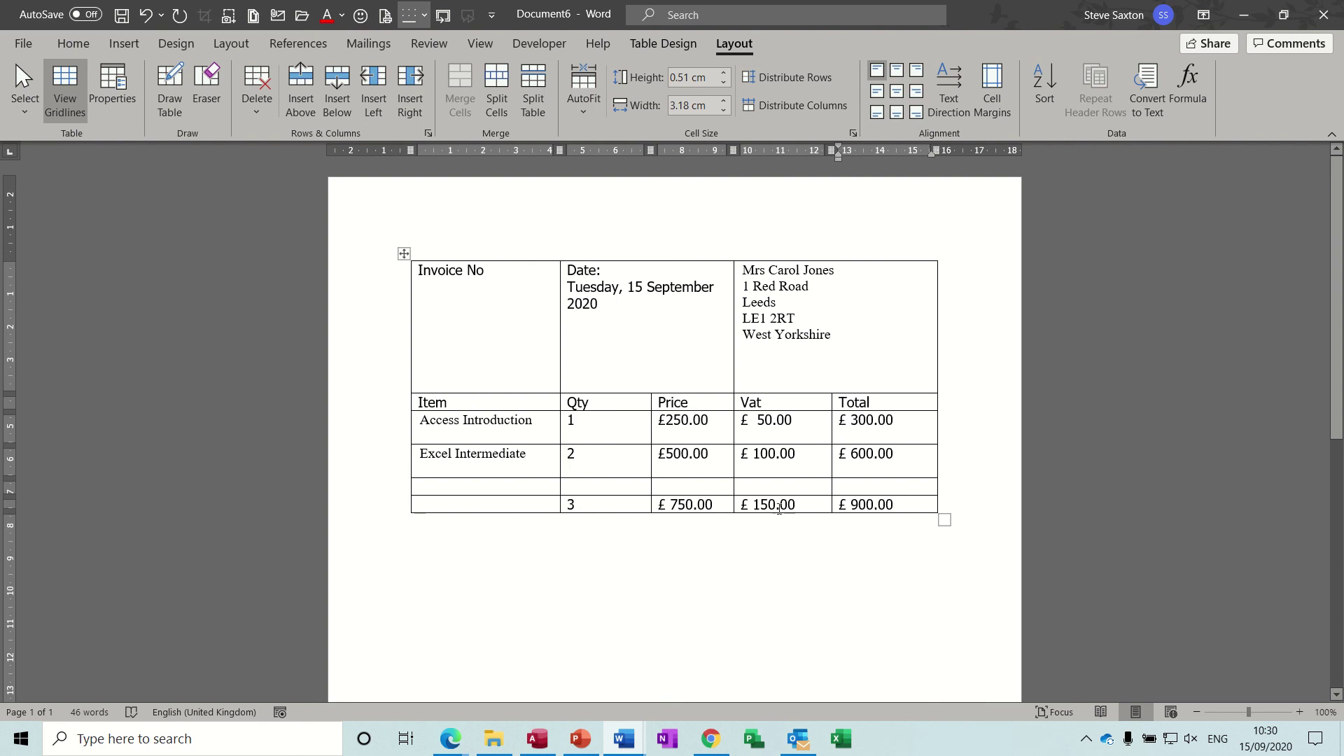
pyautogui.moveTo(777, 504); pyautogui.dragTo(679, 508)
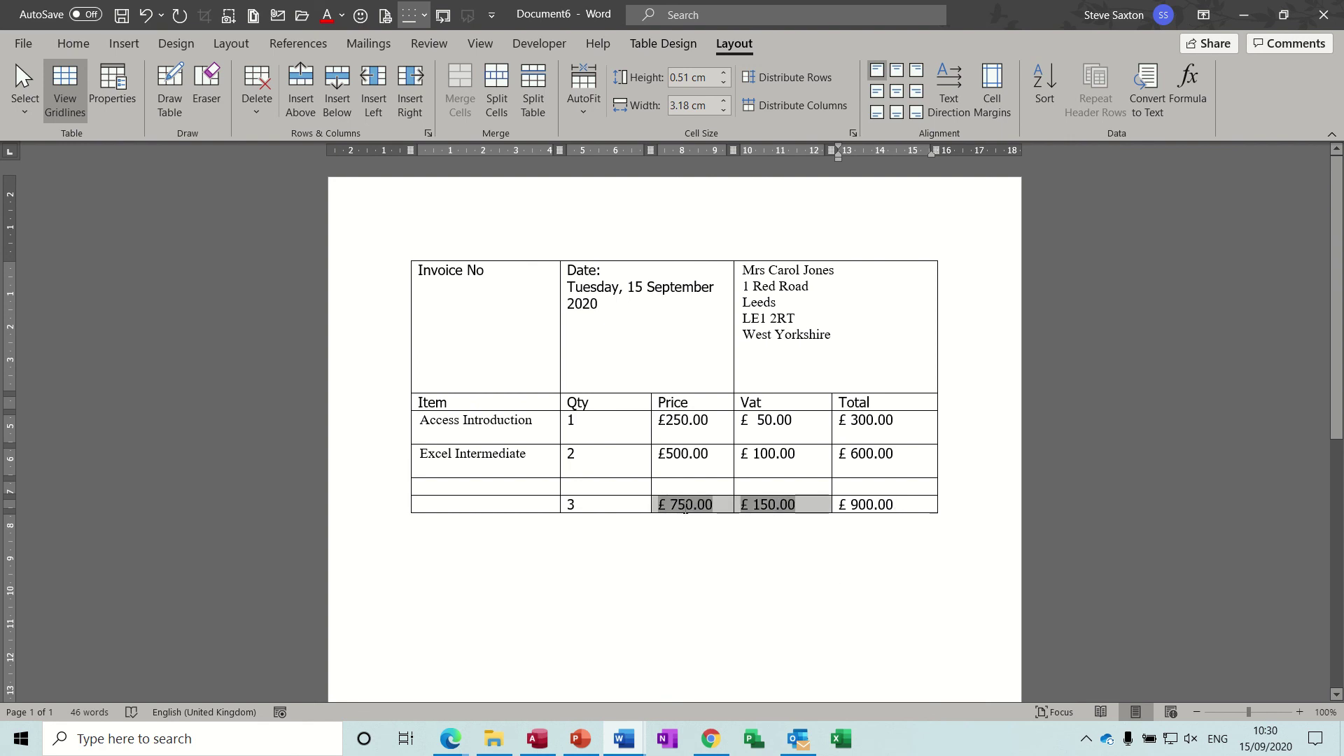
# Step: Delete the Access Introduction text from the first Item cell, keeping its placeholder
pyautogui.click(913, 506)
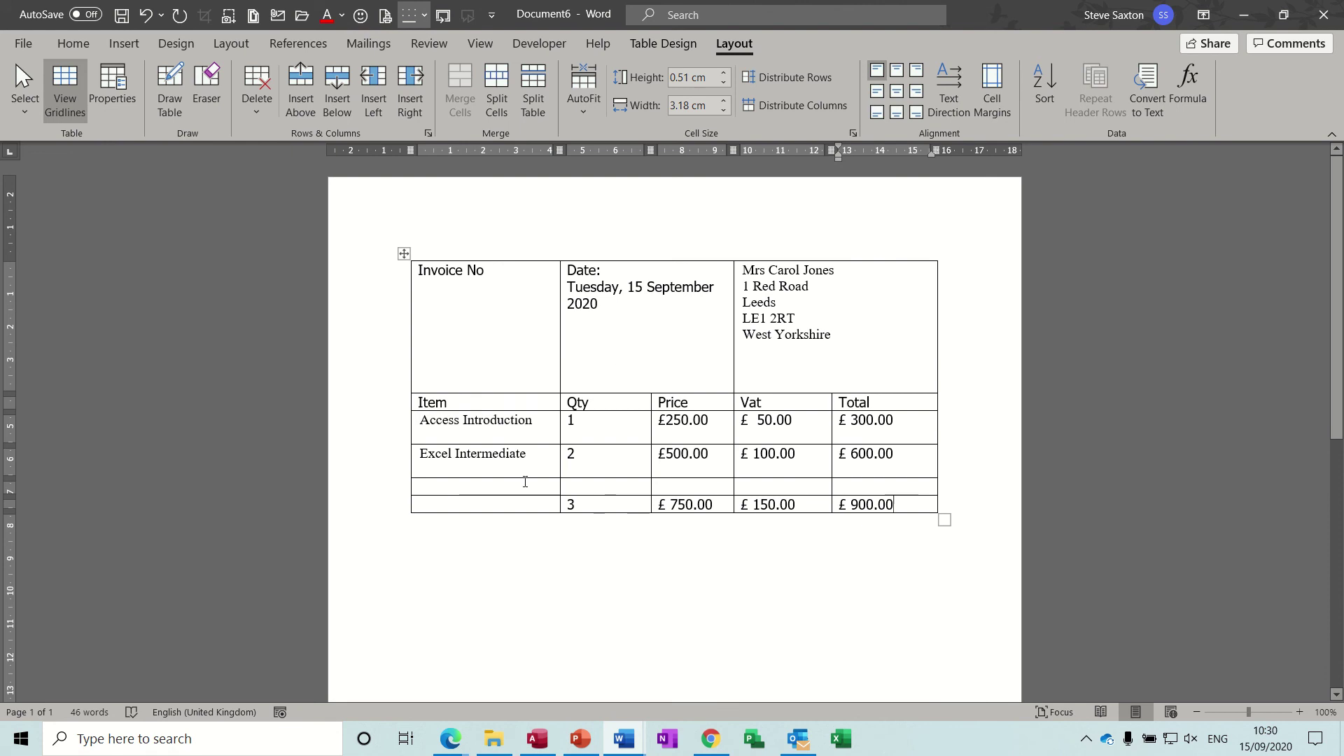
pyautogui.click(420, 419)
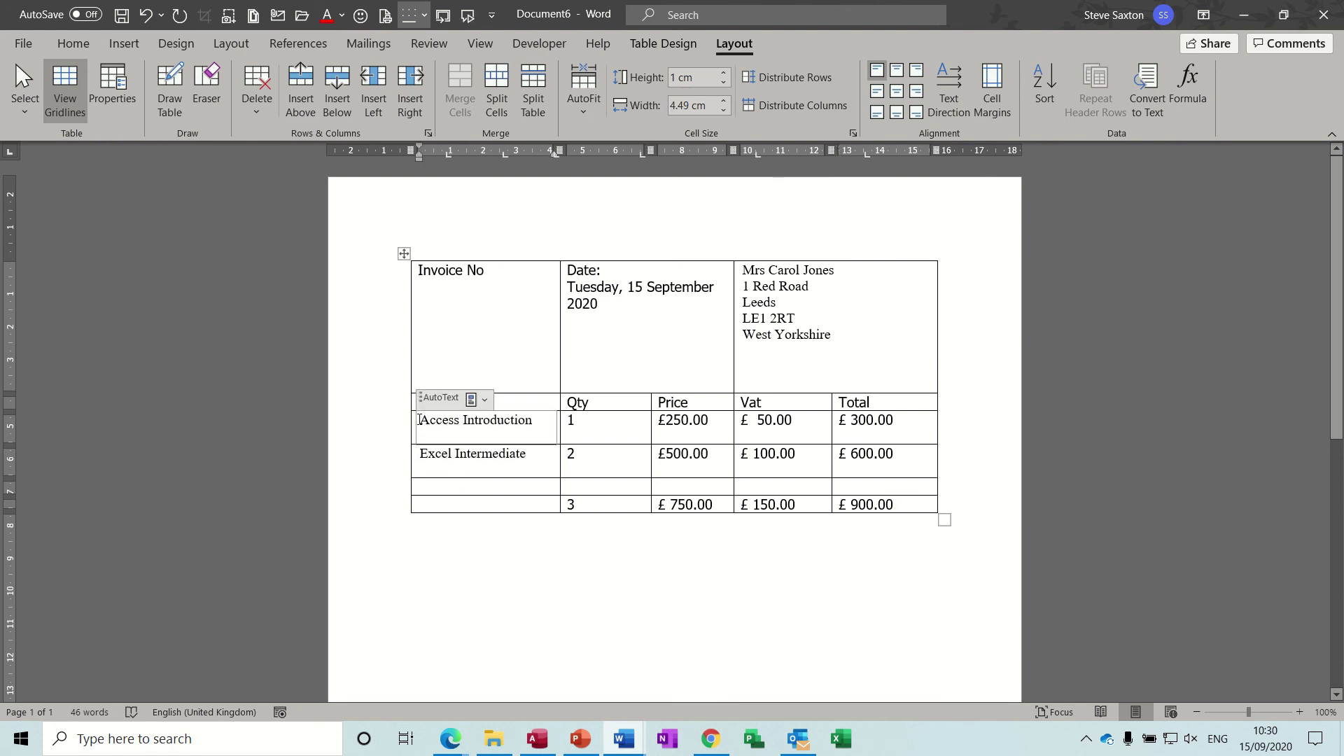
pyautogui.moveTo(536, 422); pyautogui.dragTo(422, 423)
pyautogui.press('Delete')
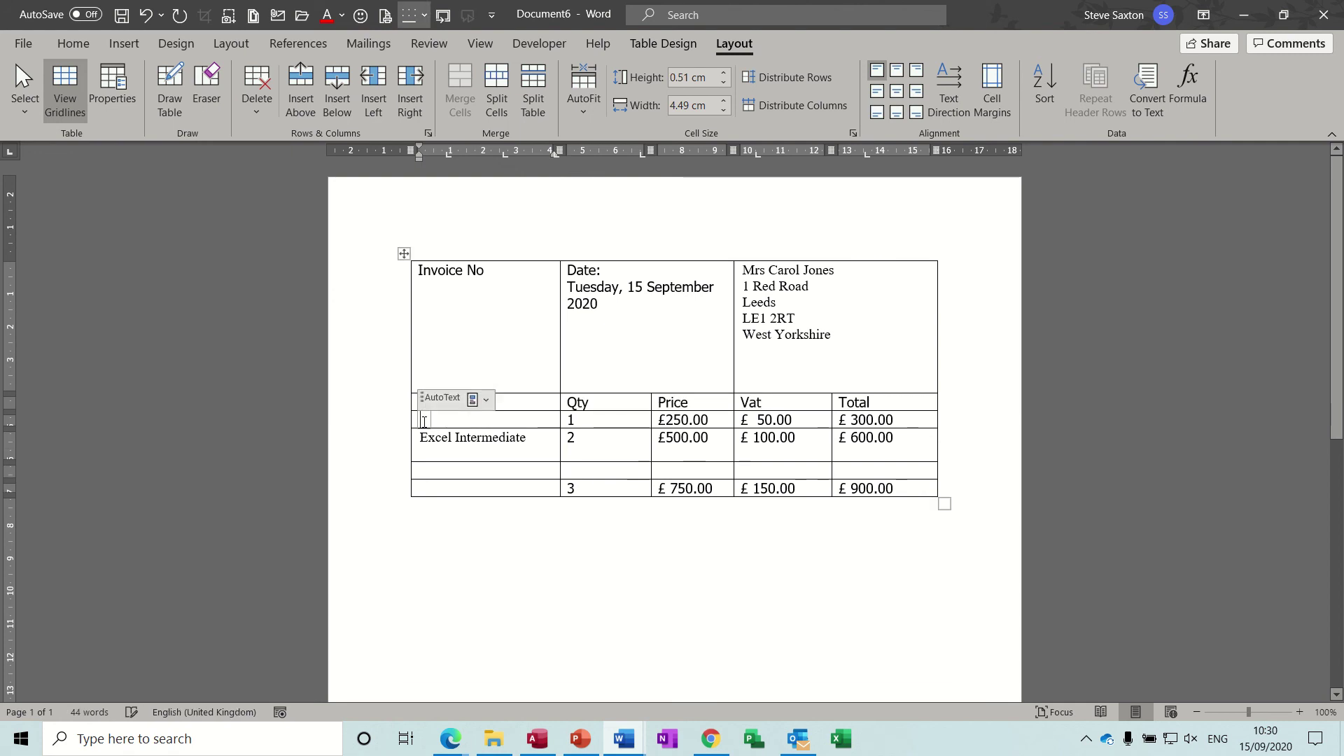
pyautogui.keyDown('shift'); pyautogui.click(526, 440); pyautogui.keyUp('shift')
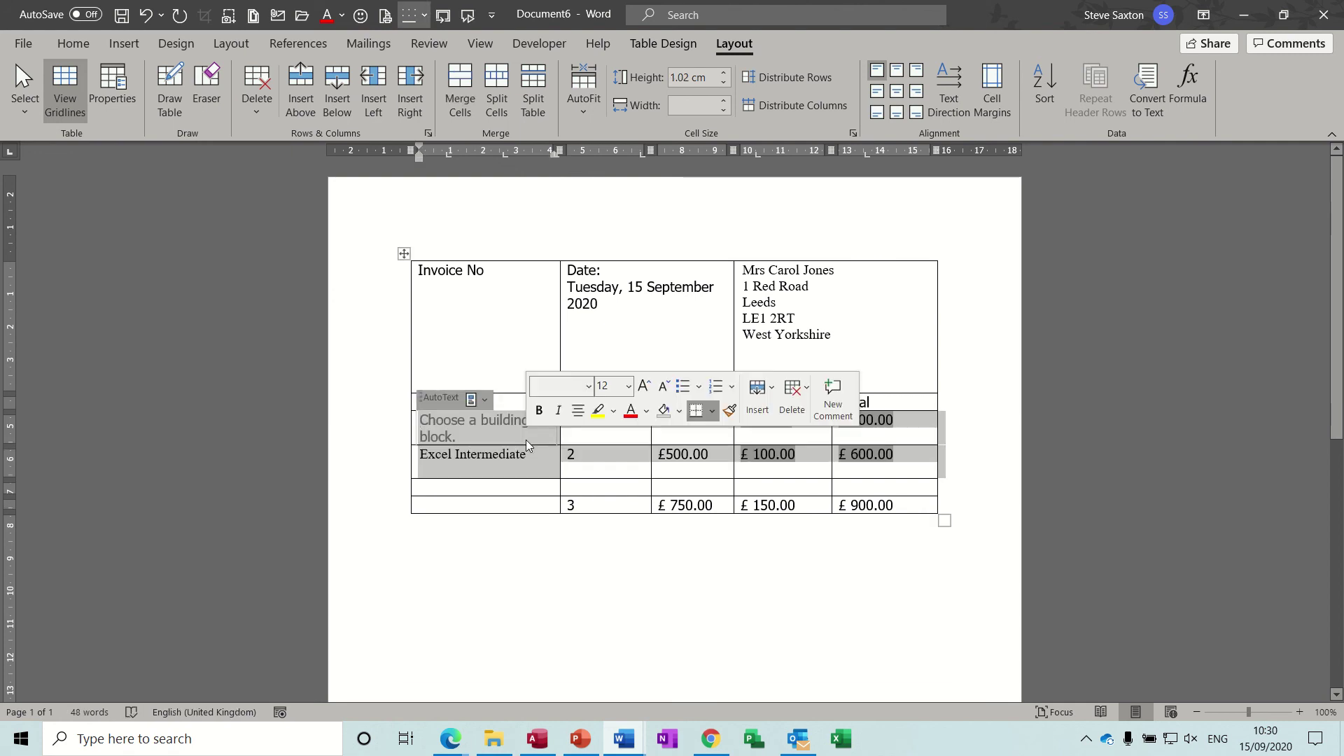
pyautogui.click(528, 453)
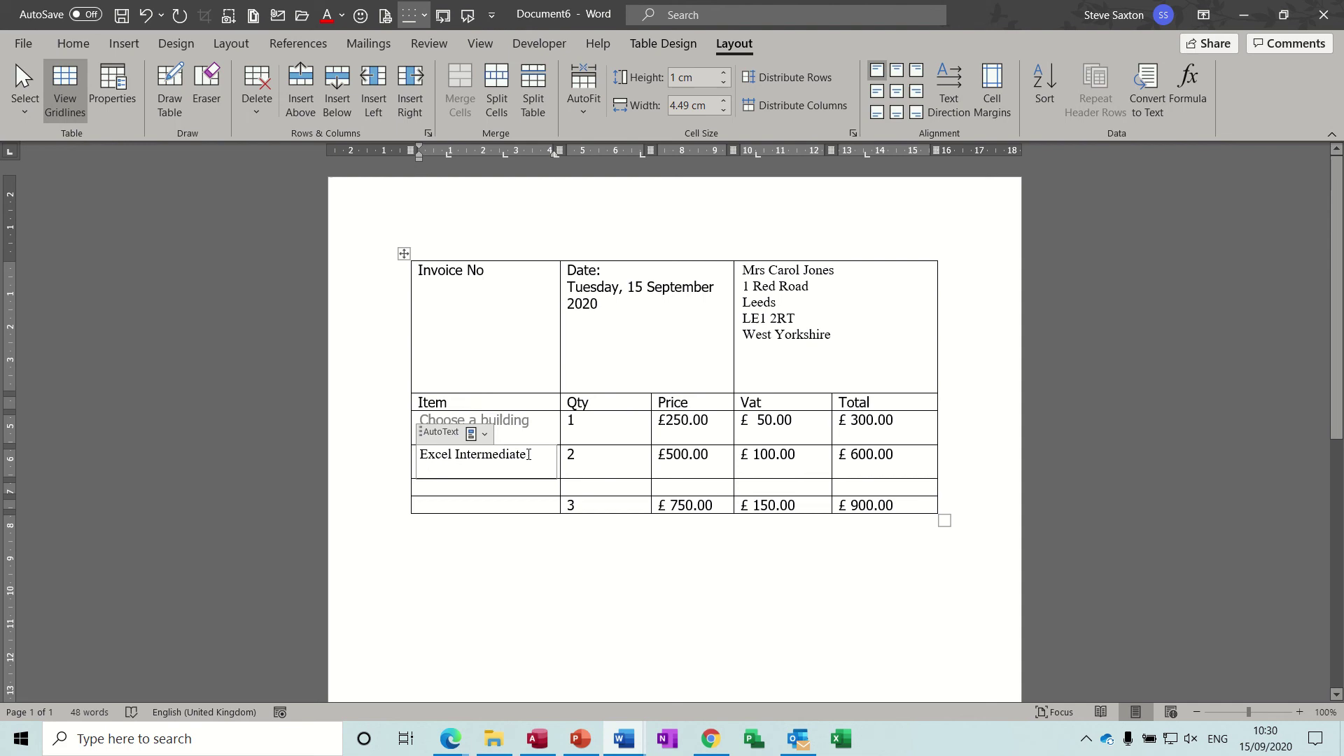
# Step: Delete Excel Intermediate and the duplicate building-block placeholder from the second item row
pyautogui.moveTo(528, 454); pyautogui.dragTo(424, 458)
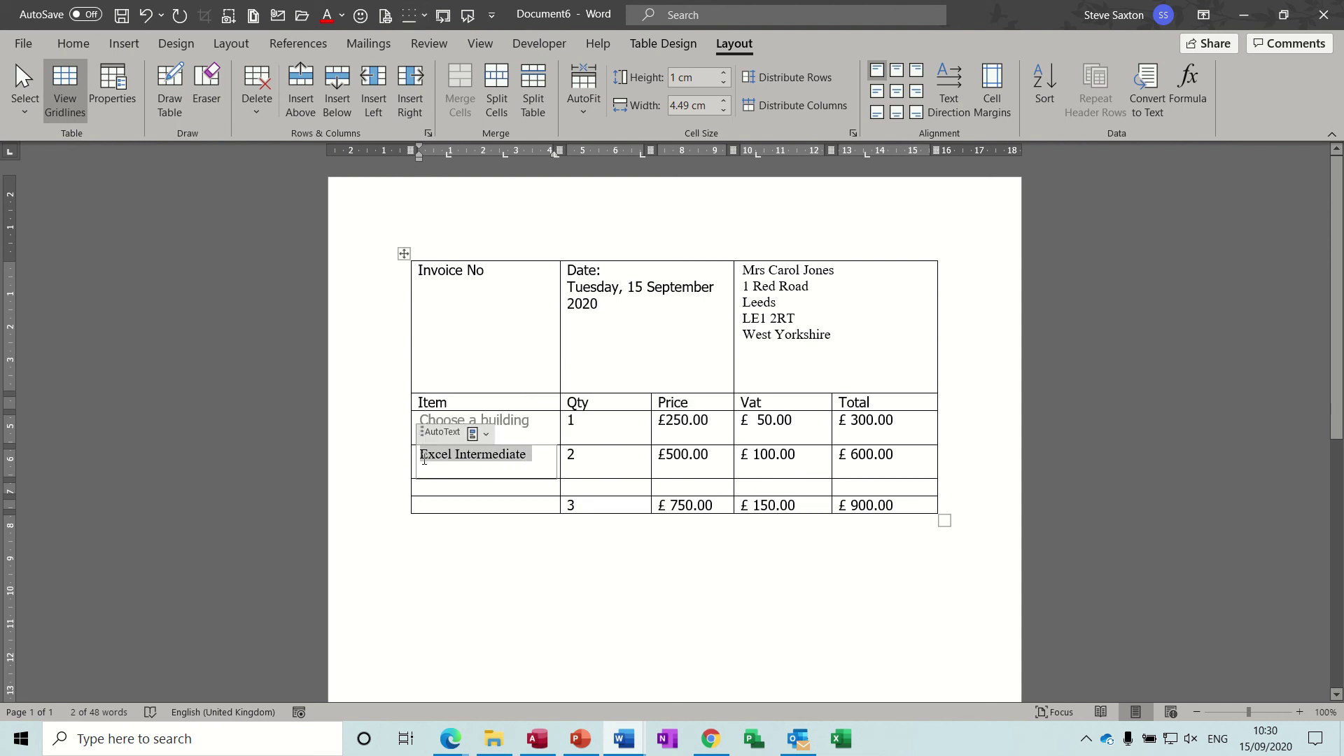
pyautogui.press('Delete')
pyautogui.keyDown('shift'); pyautogui.click(449, 457); pyautogui.keyUp('shift')
pyautogui.click(422, 444)
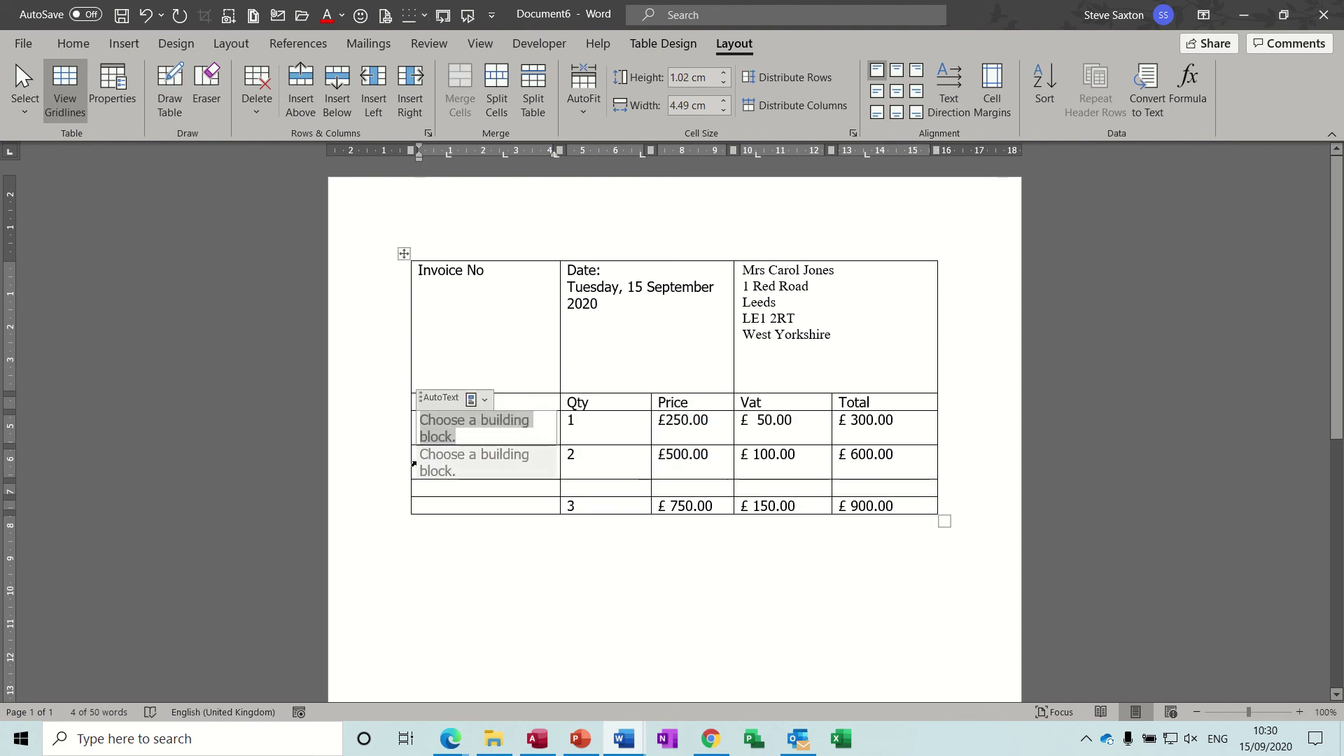
pyautogui.click(413, 456)
pyautogui.click(439, 460)
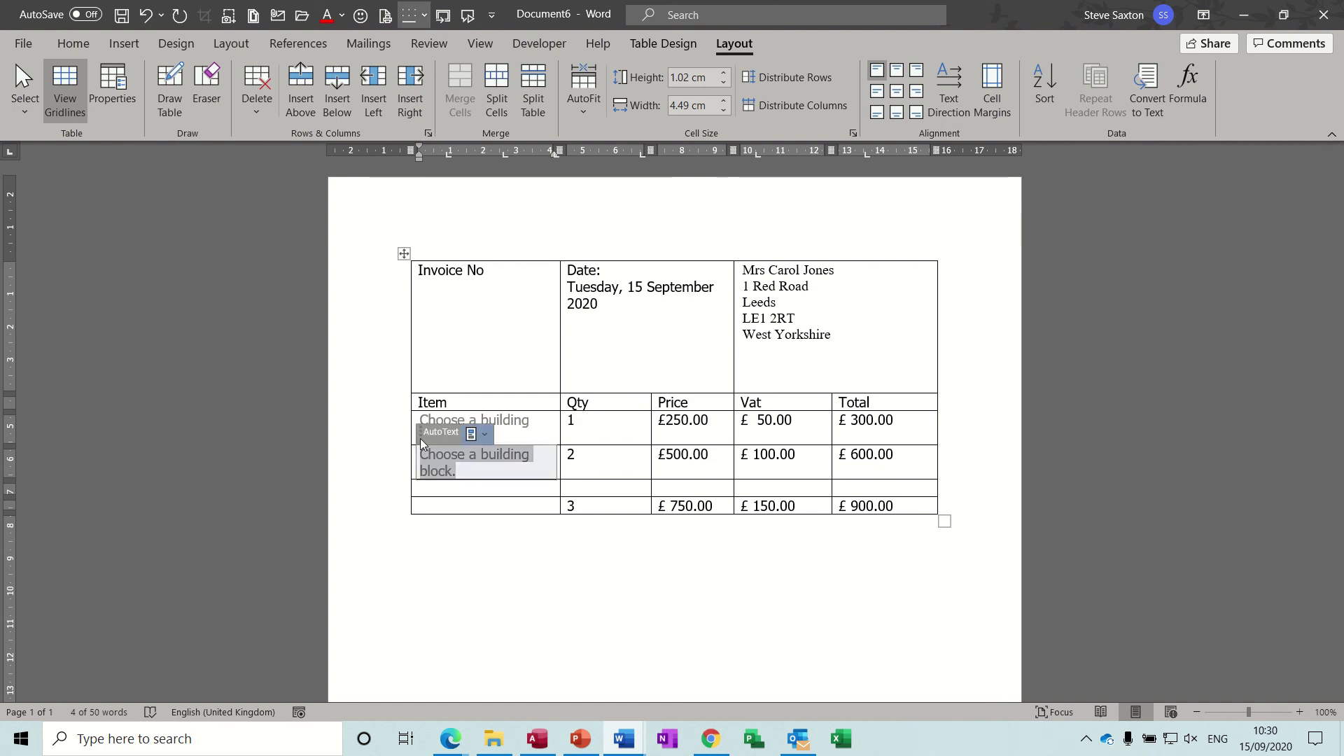
pyautogui.press('Delete')
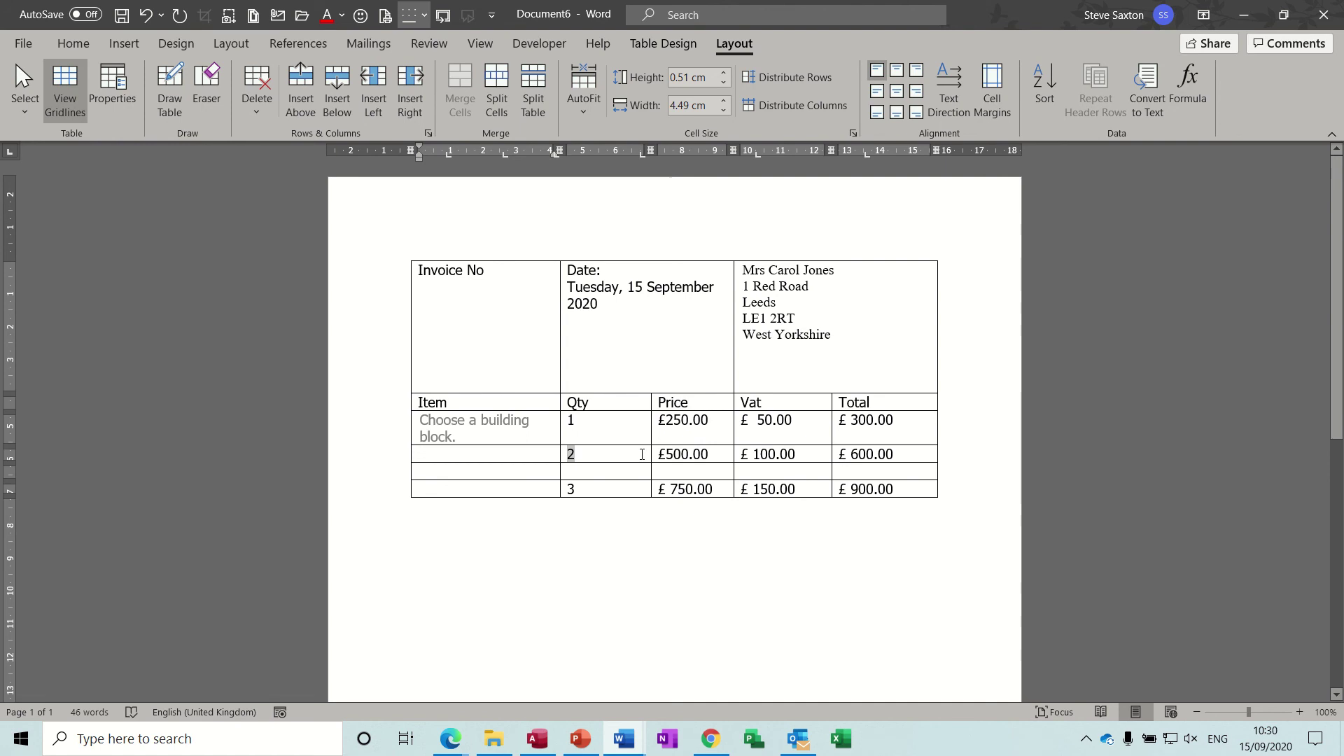
# Step: Clear both rows' Qty and Price values and update fields so totals show £ 0.00
pyautogui.moveTo(615, 453); pyautogui.dragTo(698, 456)
pyautogui.press('Delete')
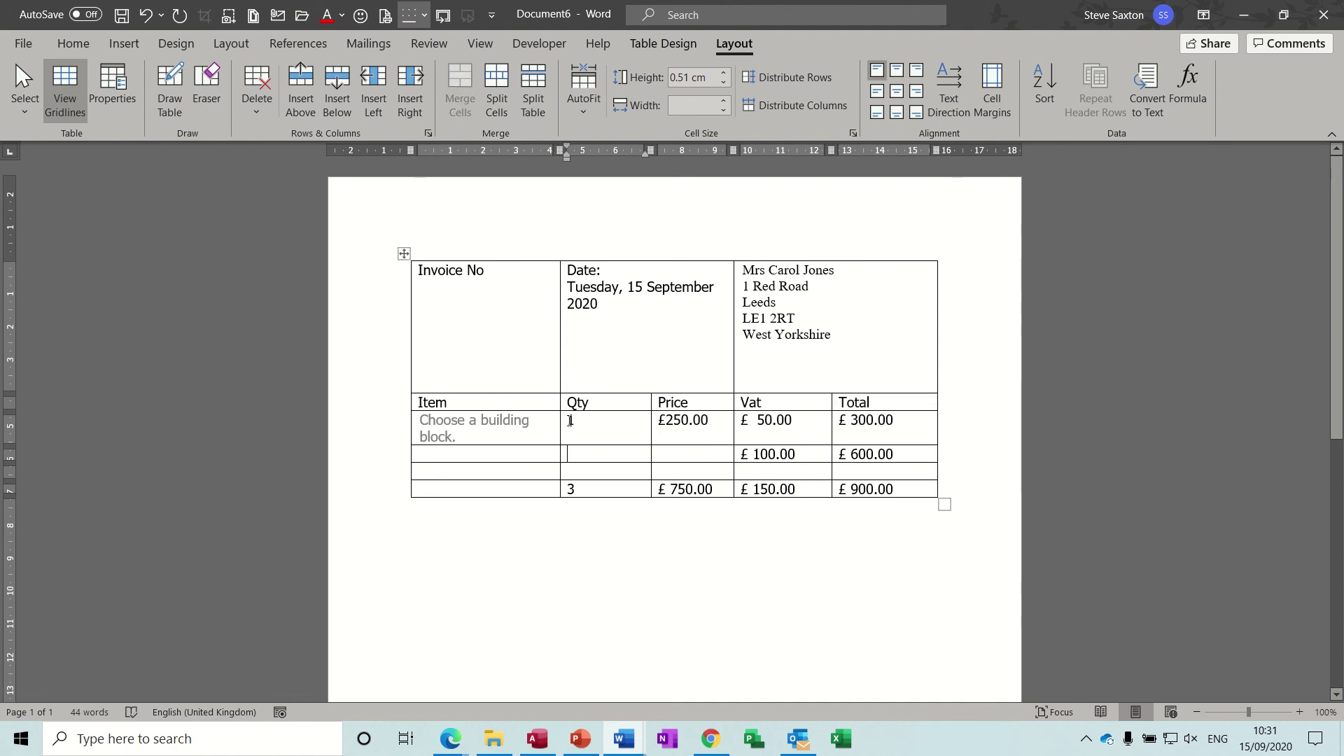
pyautogui.moveTo(569, 420); pyautogui.dragTo(682, 422)
pyautogui.press('Delete')
pyautogui.hotkey('ctrl', 'a')
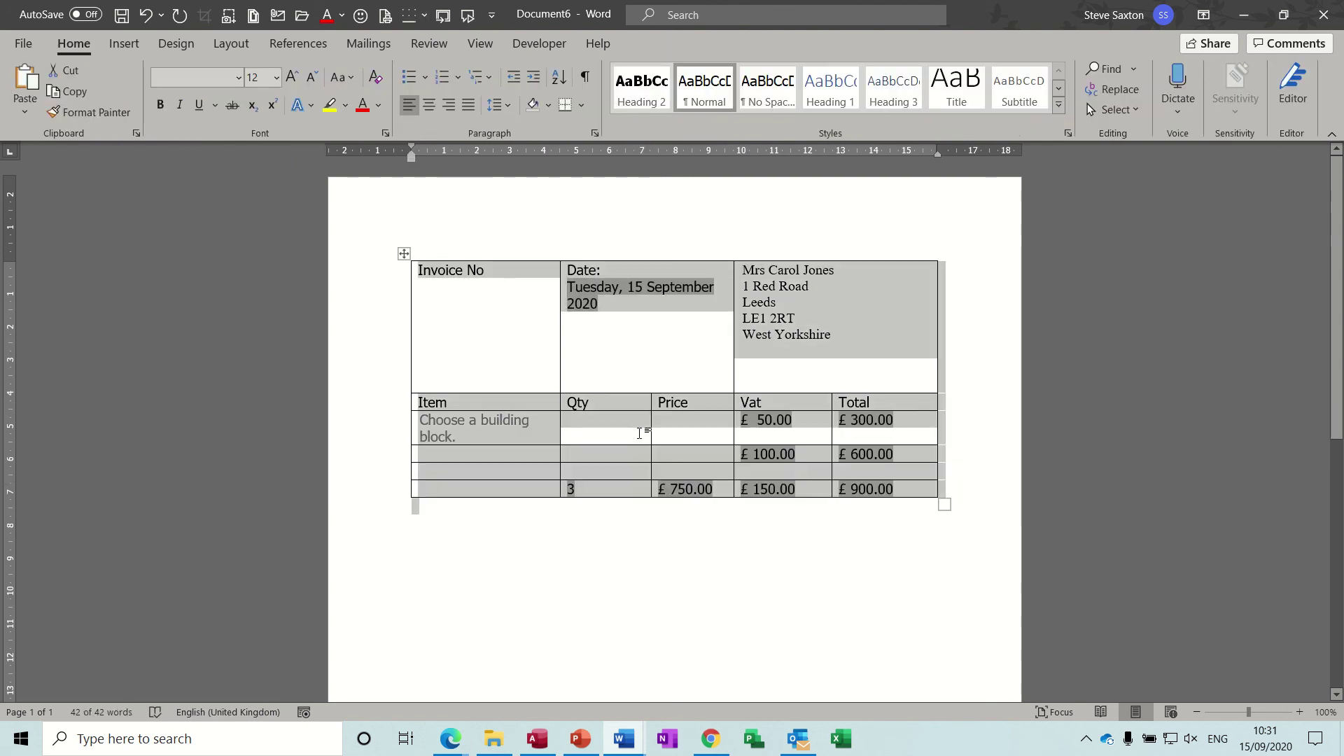
pyautogui.press('F9')
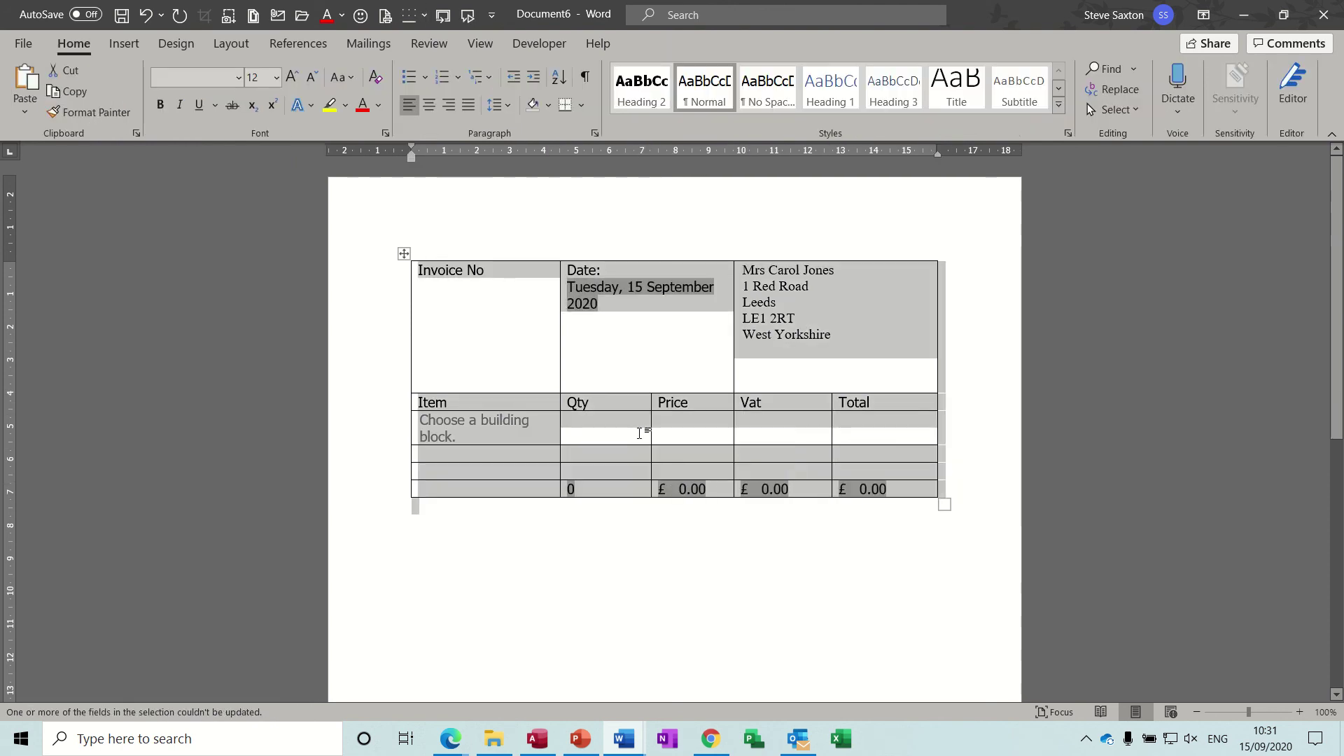
# Step: Delete the customer address lines
pyautogui.click(838, 330)
pyautogui.moveTo(839, 331); pyautogui.dragTo(747, 276)
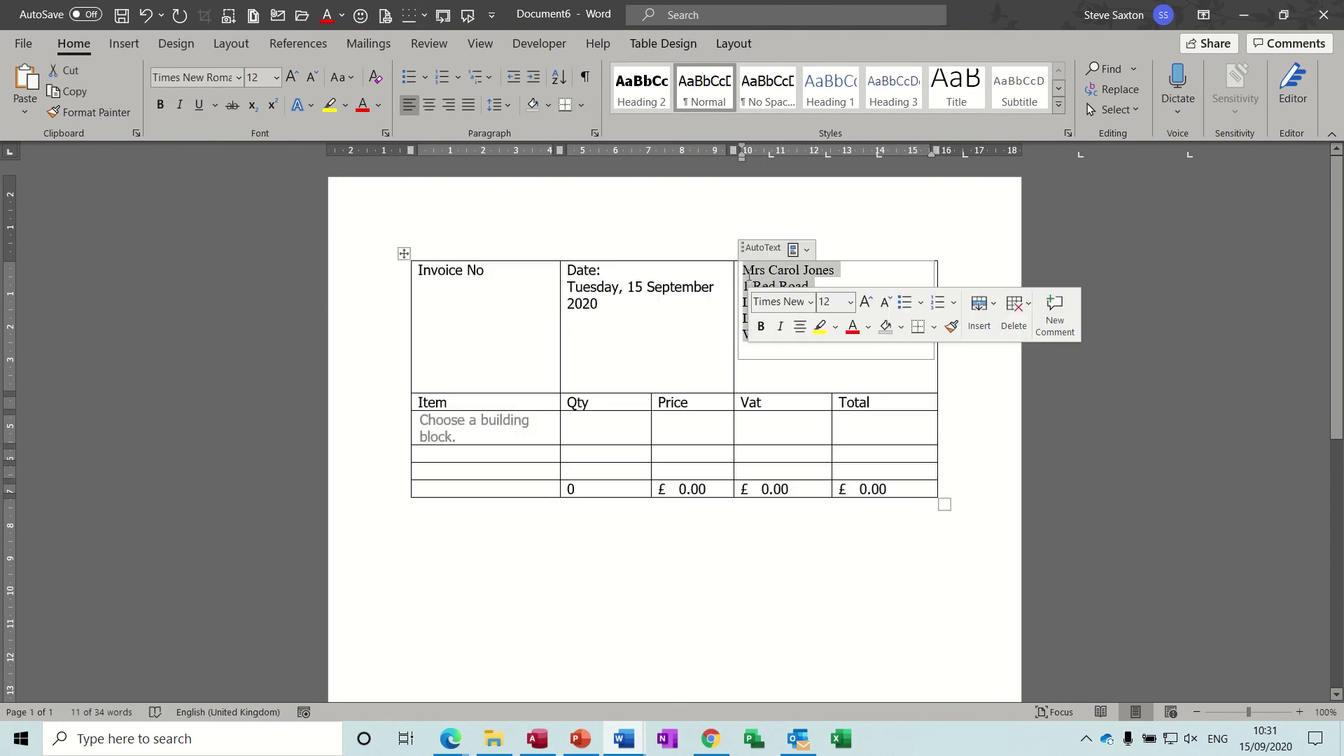
pyautogui.press('Delete')
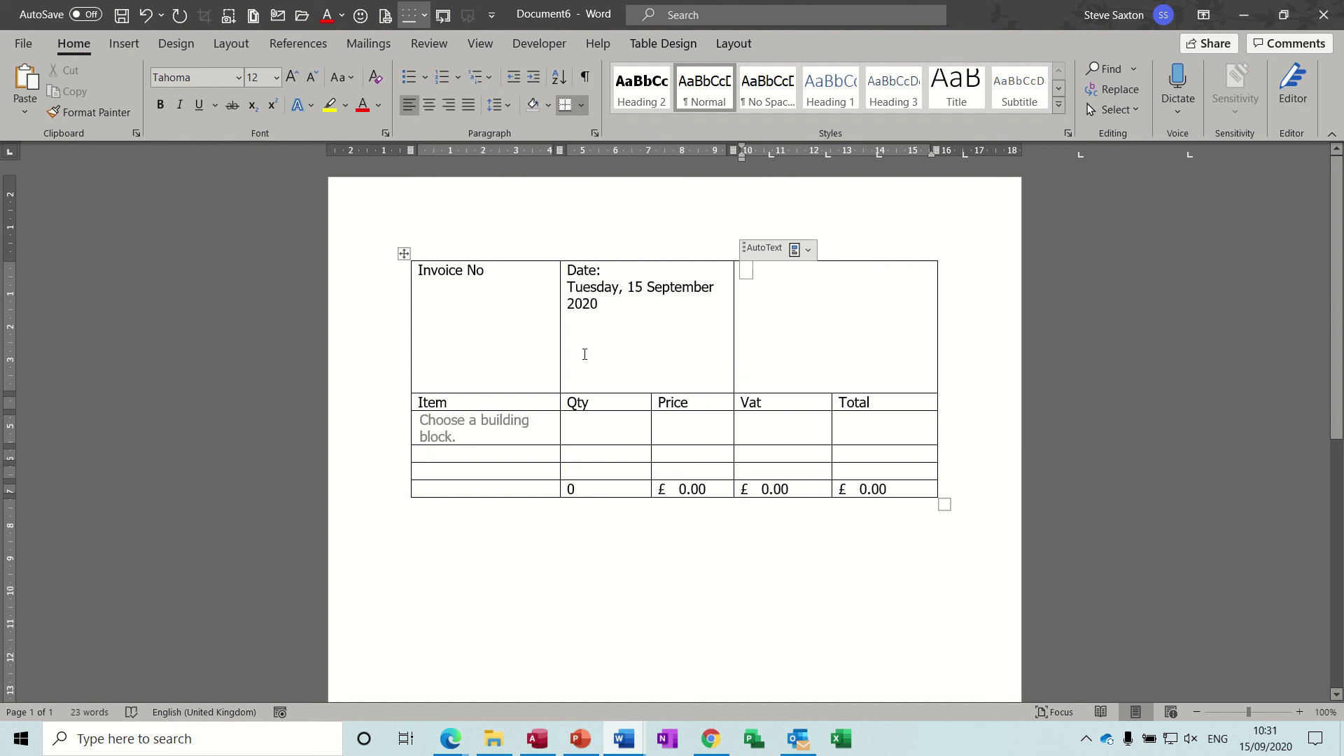
# Step: In Design Mode, change the Item placeholder's prompt text to 'Courses'
pyautogui.click(489, 434)
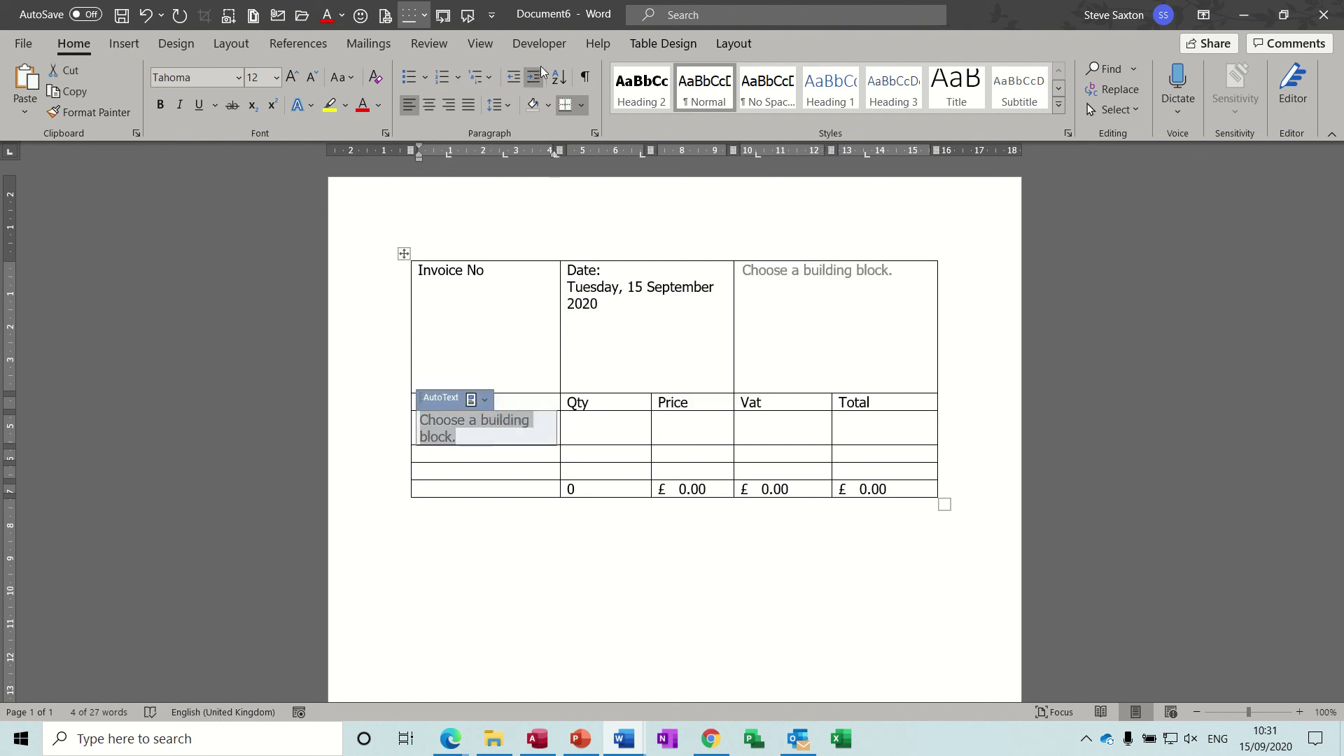
pyautogui.click(539, 44)
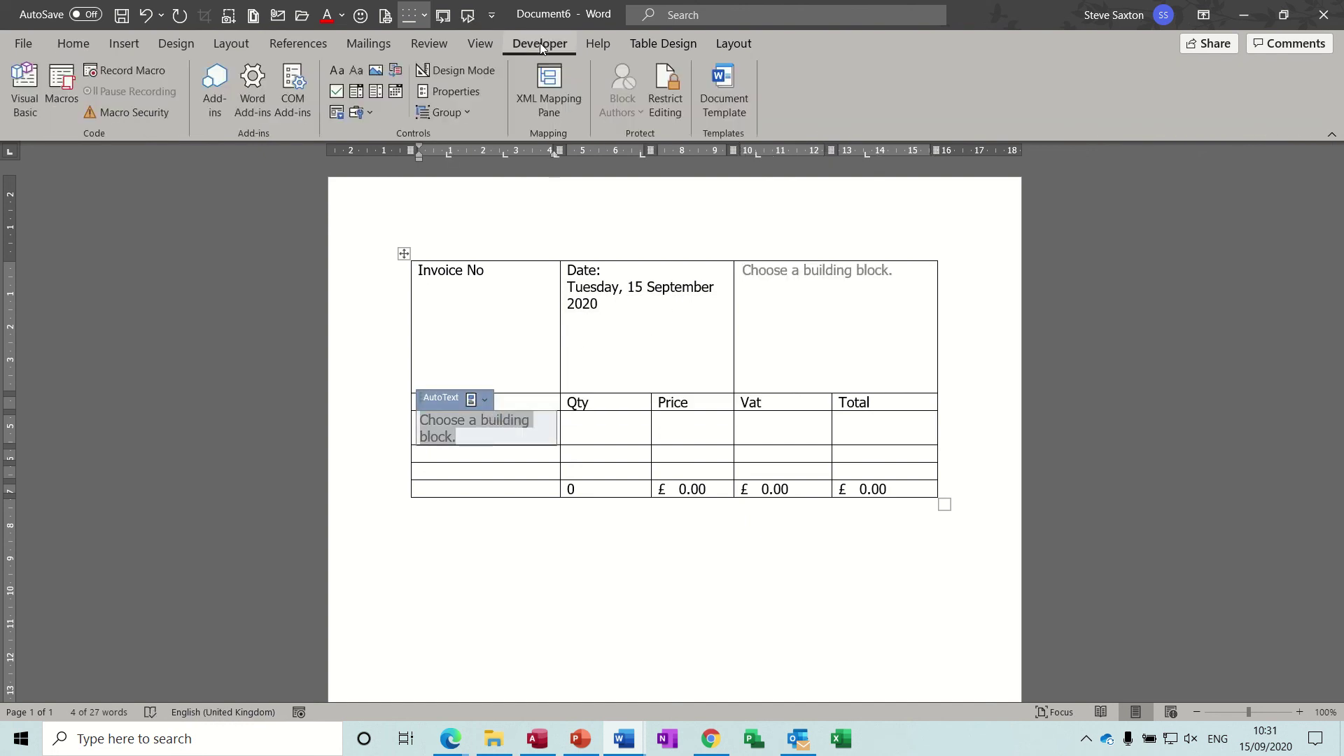
pyautogui.click(476, 70)
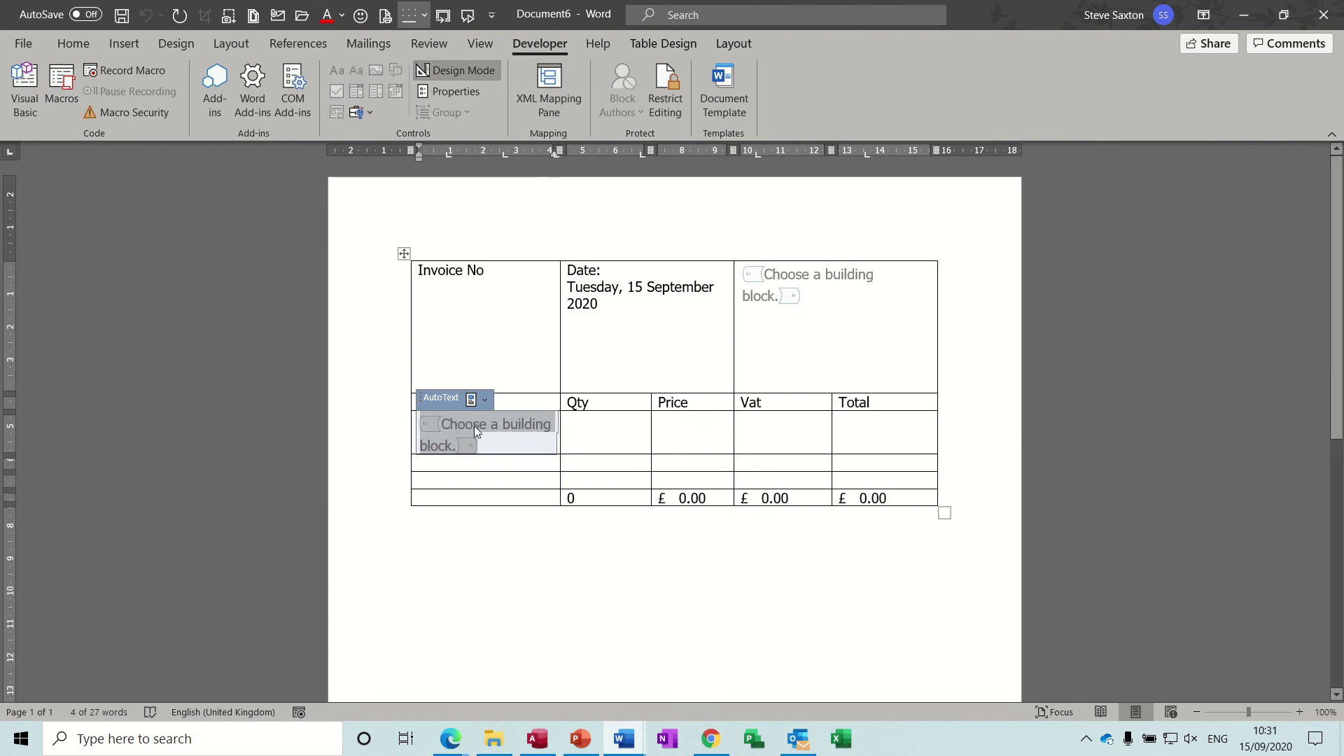
pyautogui.click(451, 425)
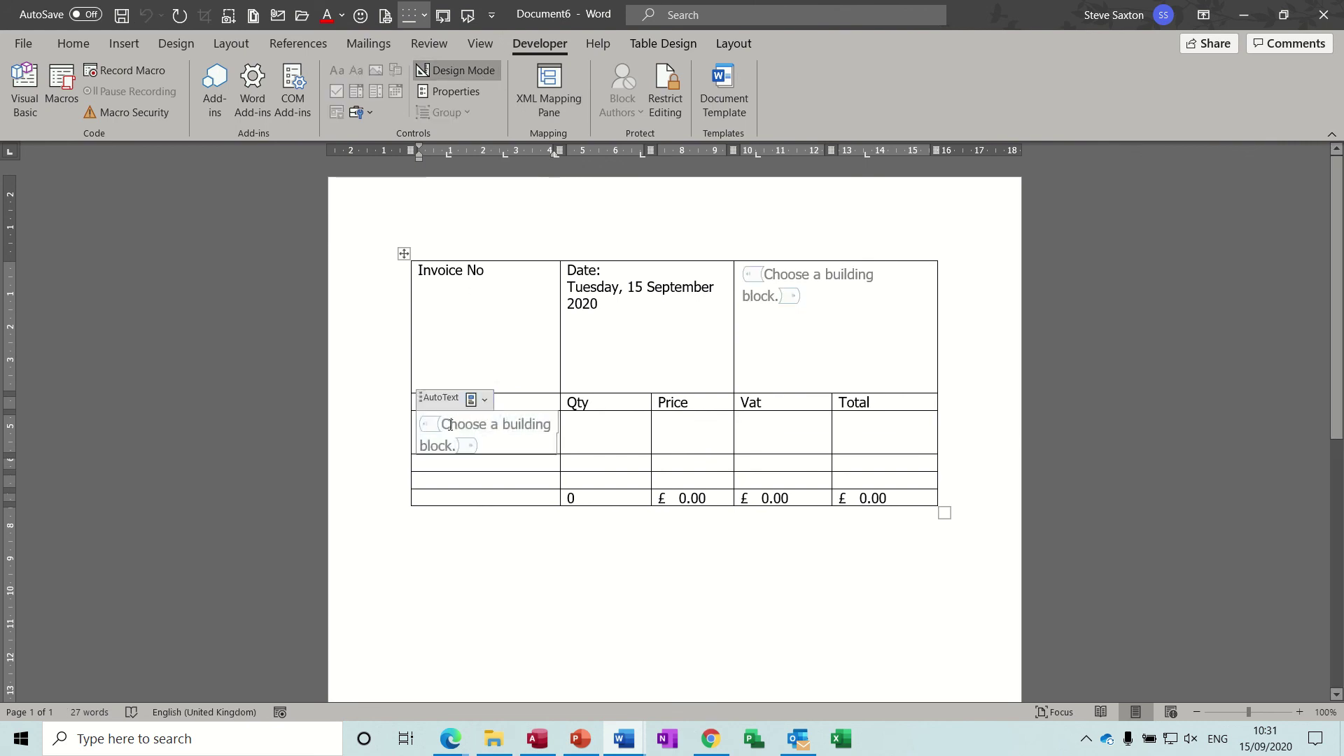
pyautogui.moveTo(446, 424); pyautogui.dragTo(453, 443)
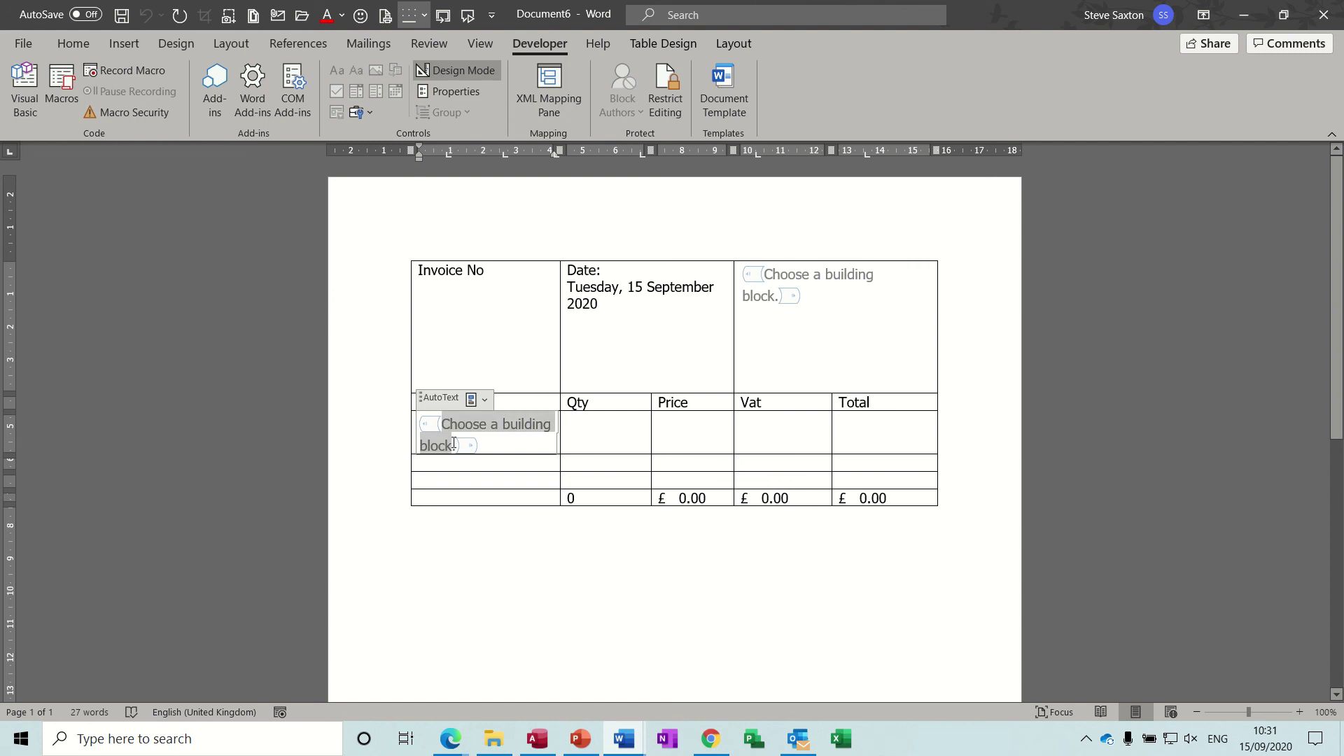
pyautogui.write('Se')
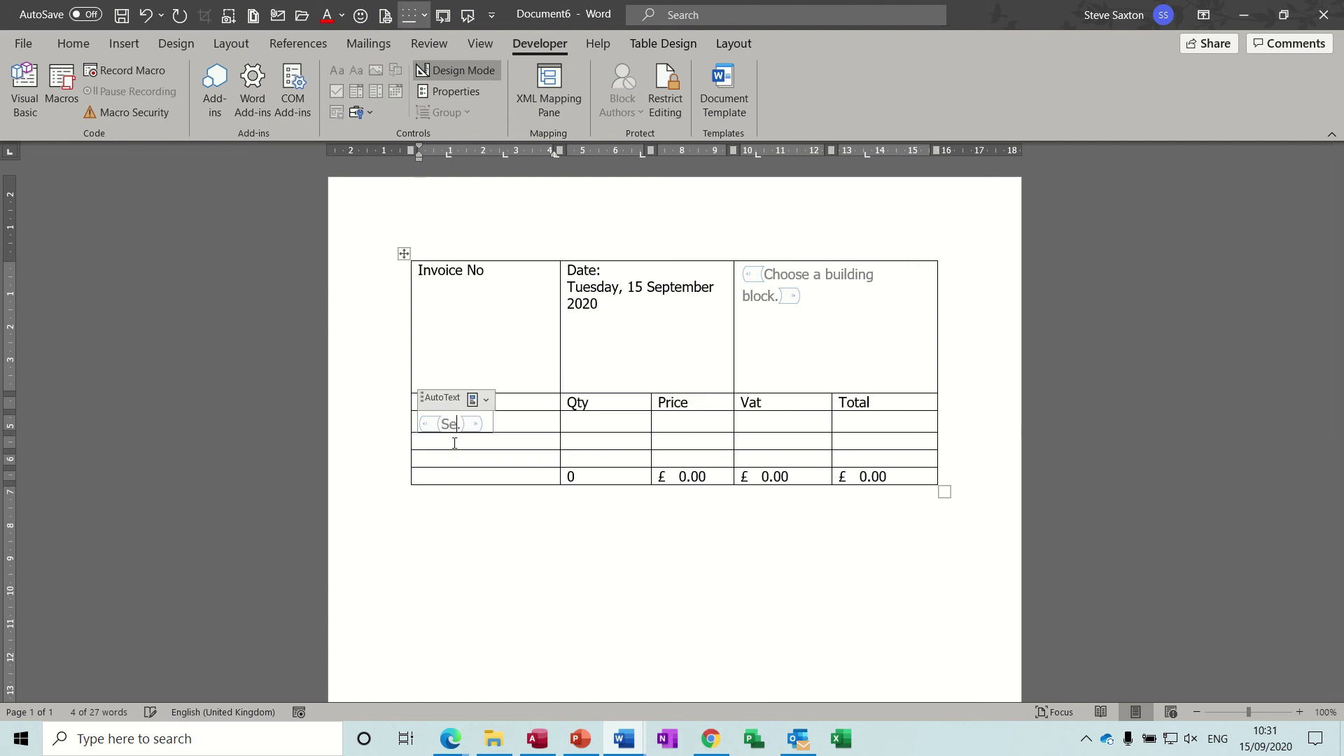
pyautogui.write('lect a')
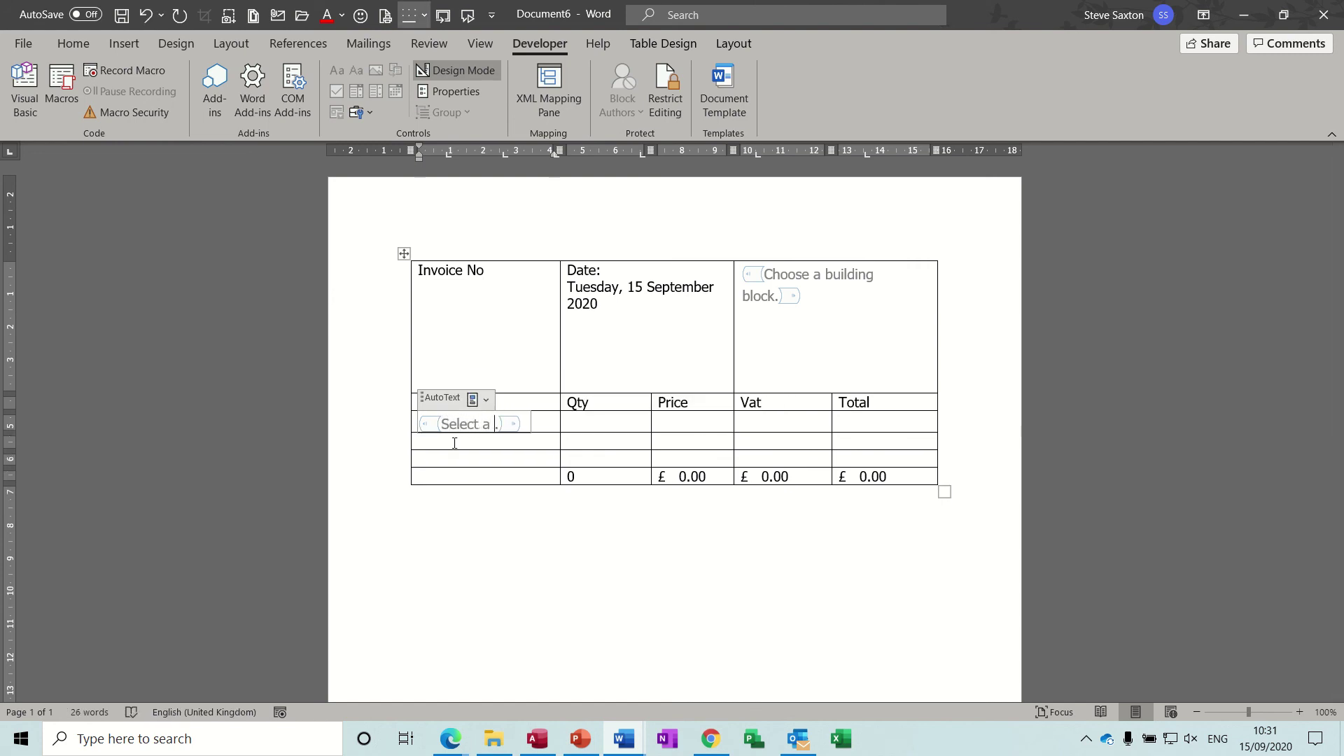
pyautogui.write(' course')
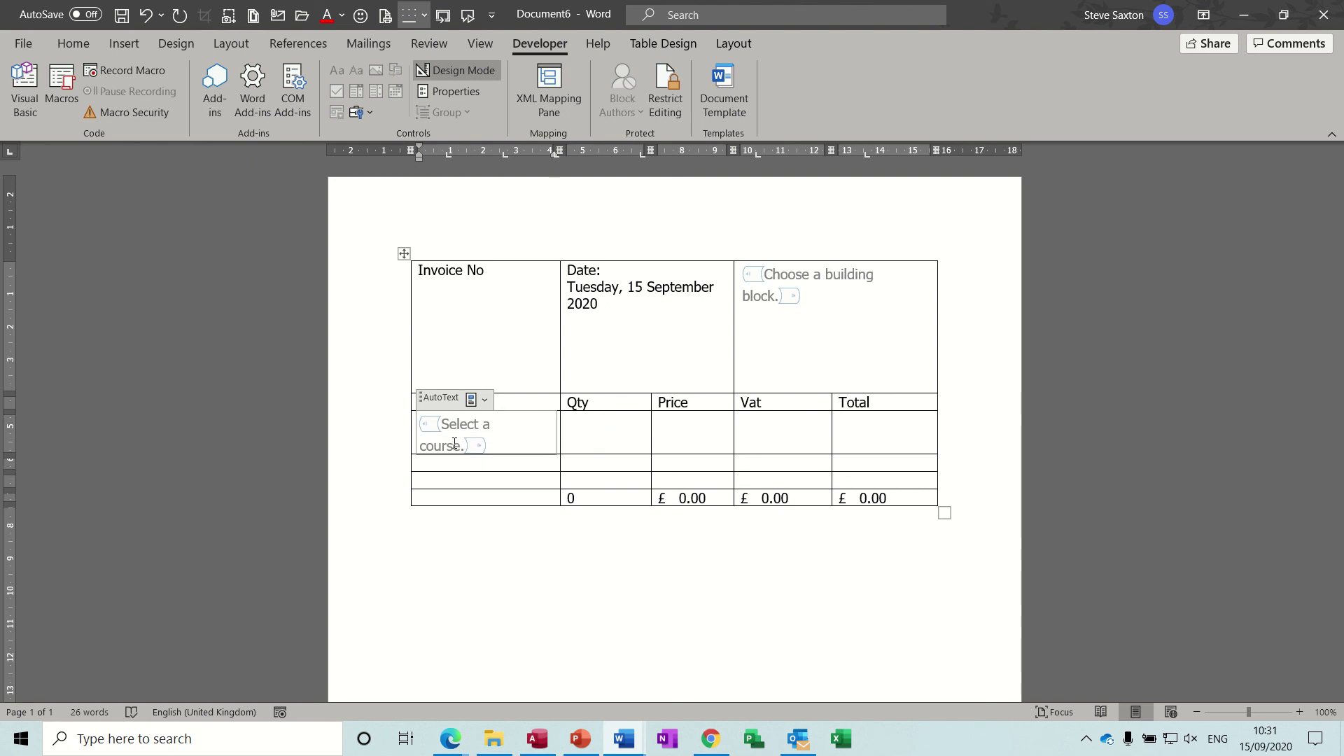
pyautogui.press('Delete')
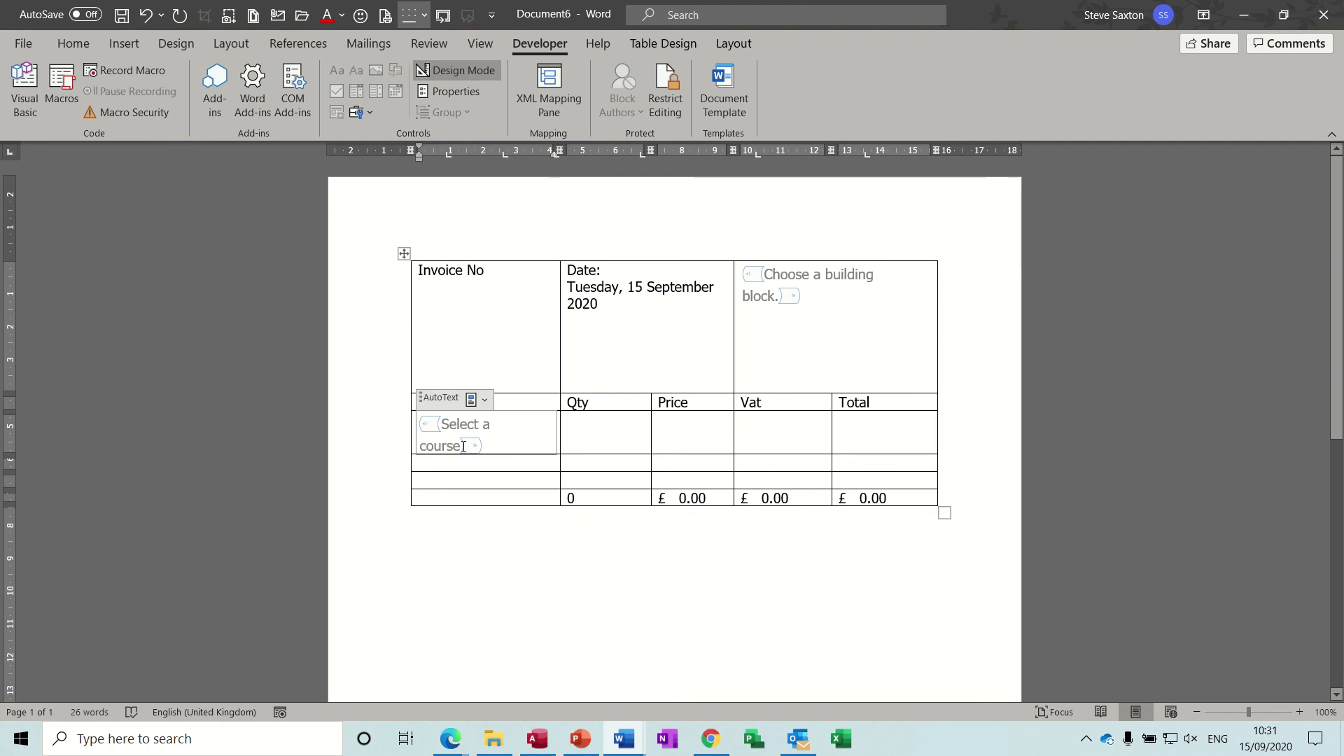
pyautogui.moveTo(462, 446)
pyautogui.mouseDown()
pyautogui.moveTo(412, 444)
pyautogui.moveTo(445, 428)
pyautogui.mouseUp()
pyautogui.write('Courses')
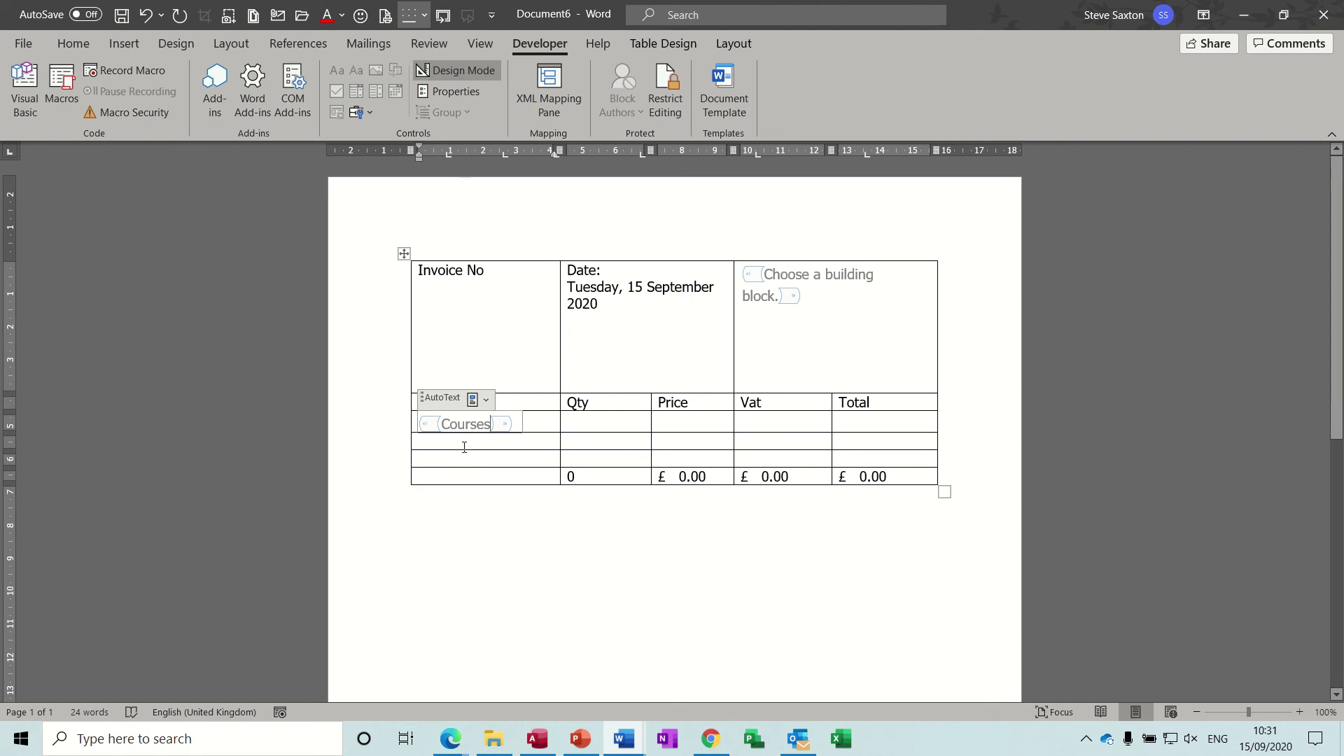
# Step: Turn off Design Mode and test that the Courses placeholder behaves normally
pyautogui.click(465, 70)
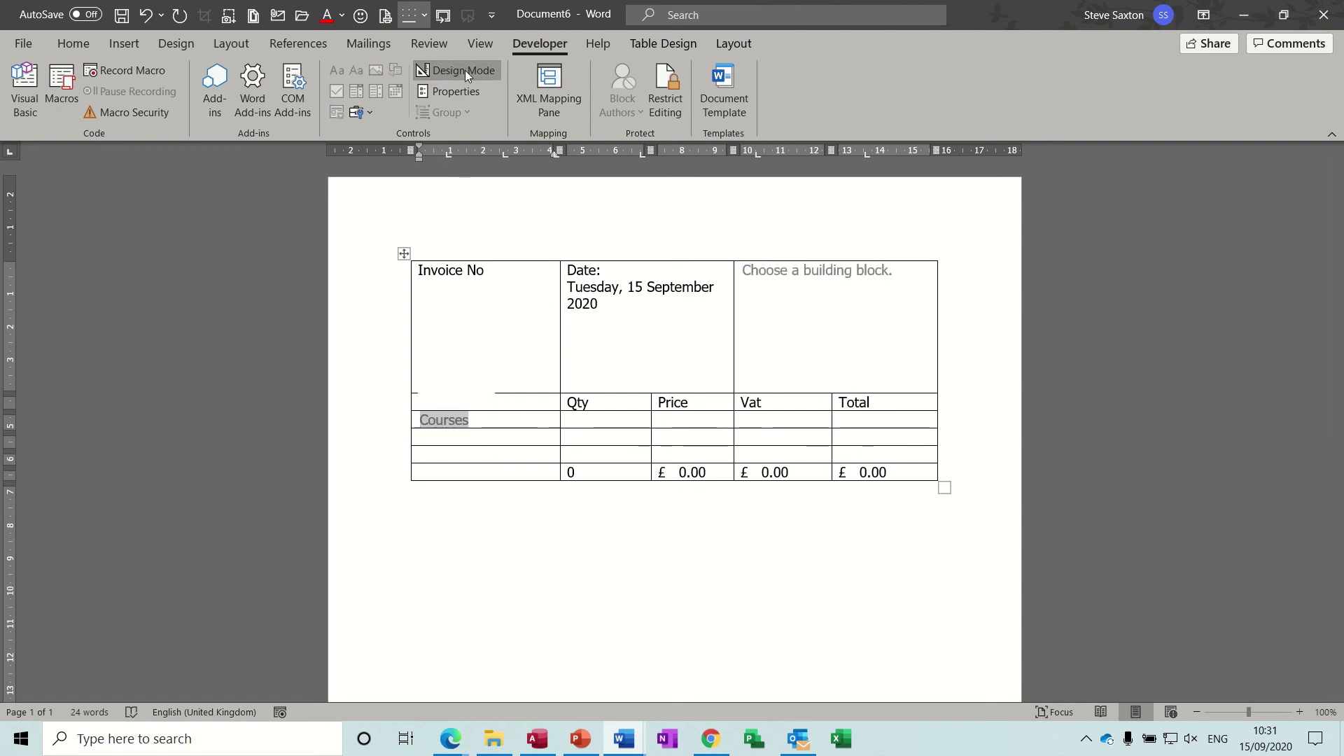
pyautogui.click(523, 436)
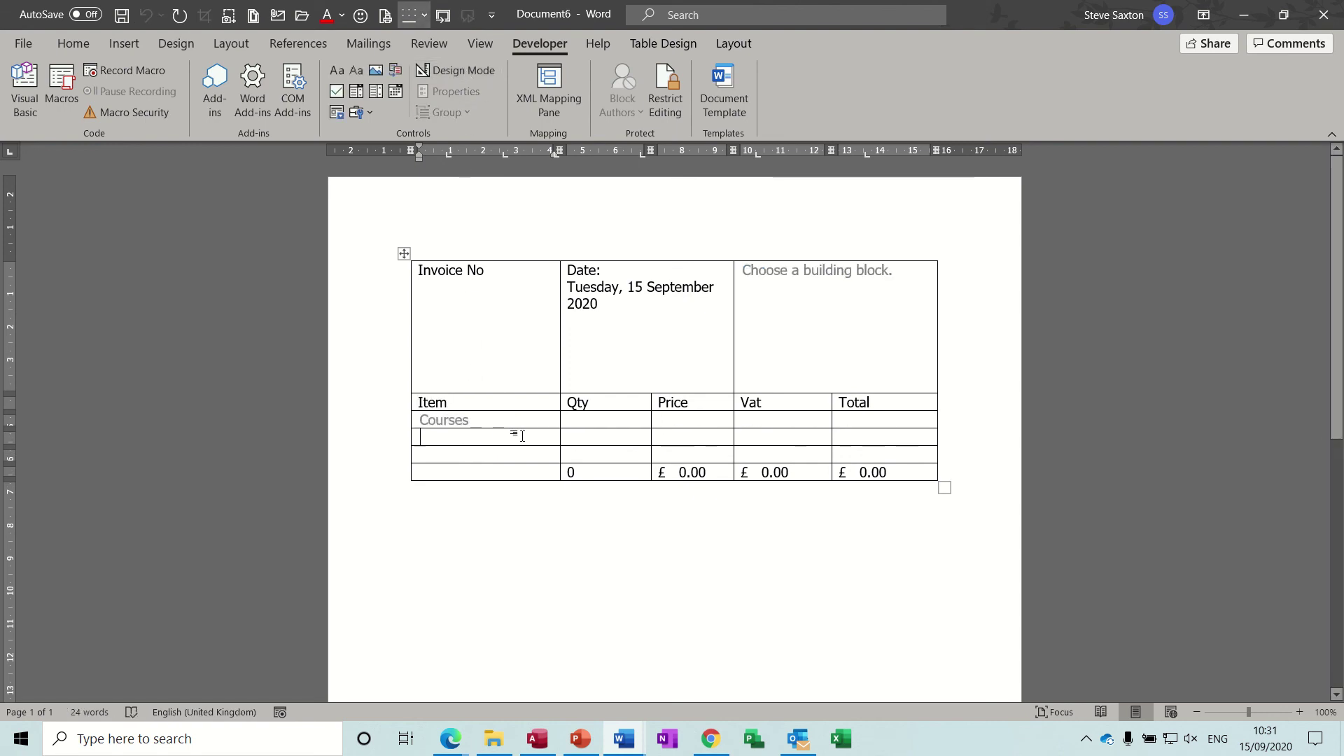
pyautogui.click(421, 420)
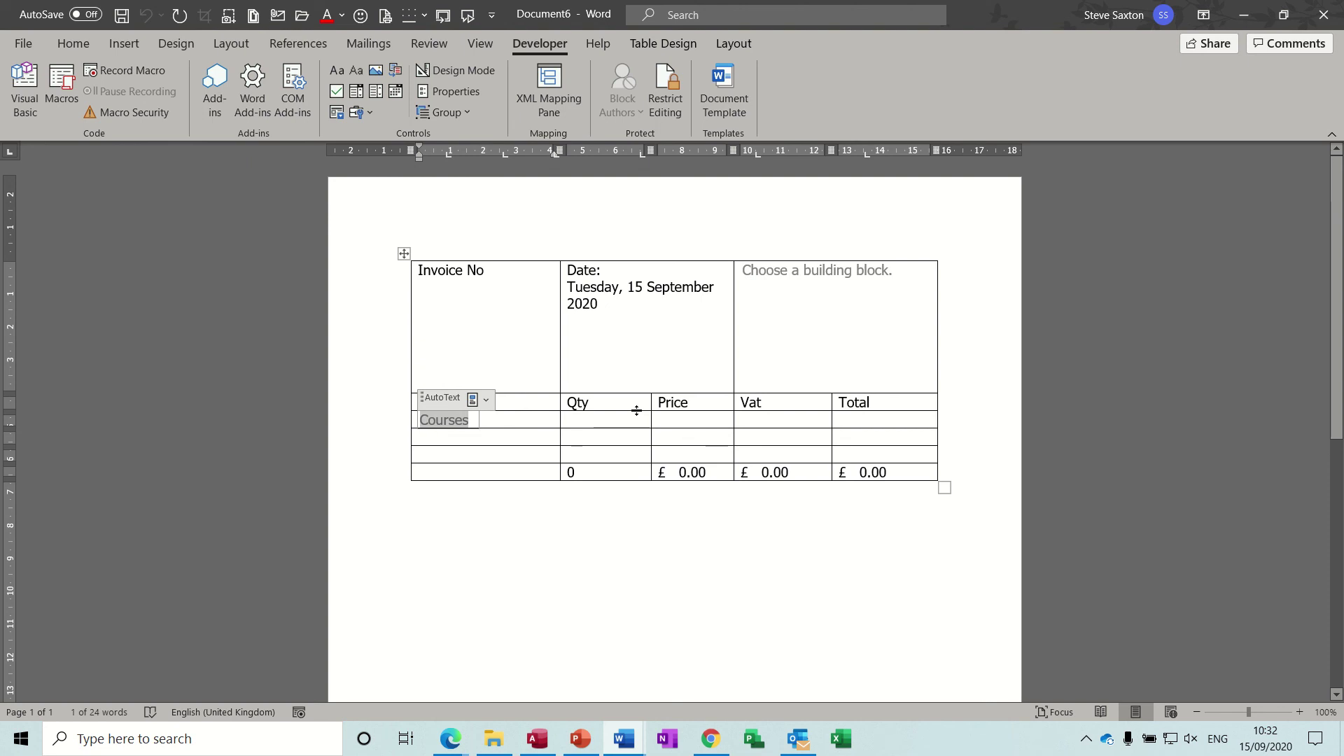
pyautogui.click(607, 423)
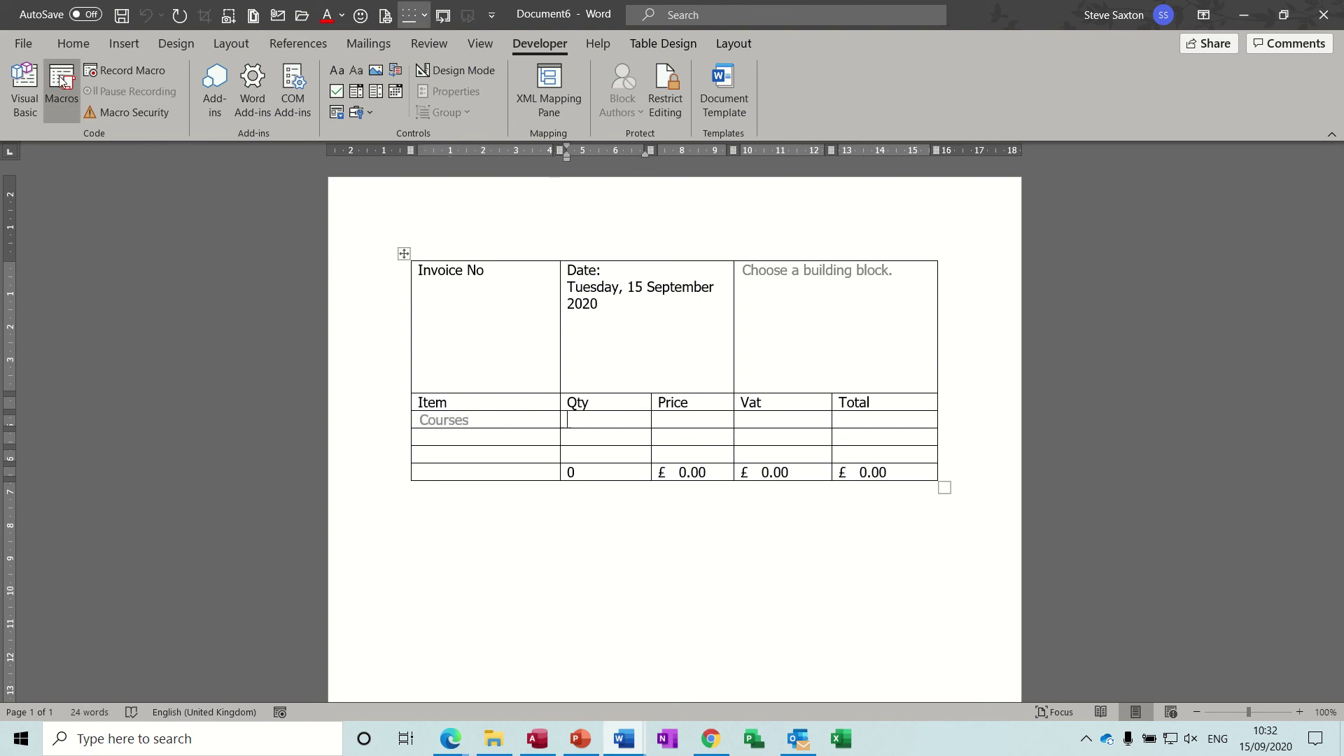
# Step: Save the document as a Word Template (*.dotx) named Invoice
pyautogui.click(23, 45)
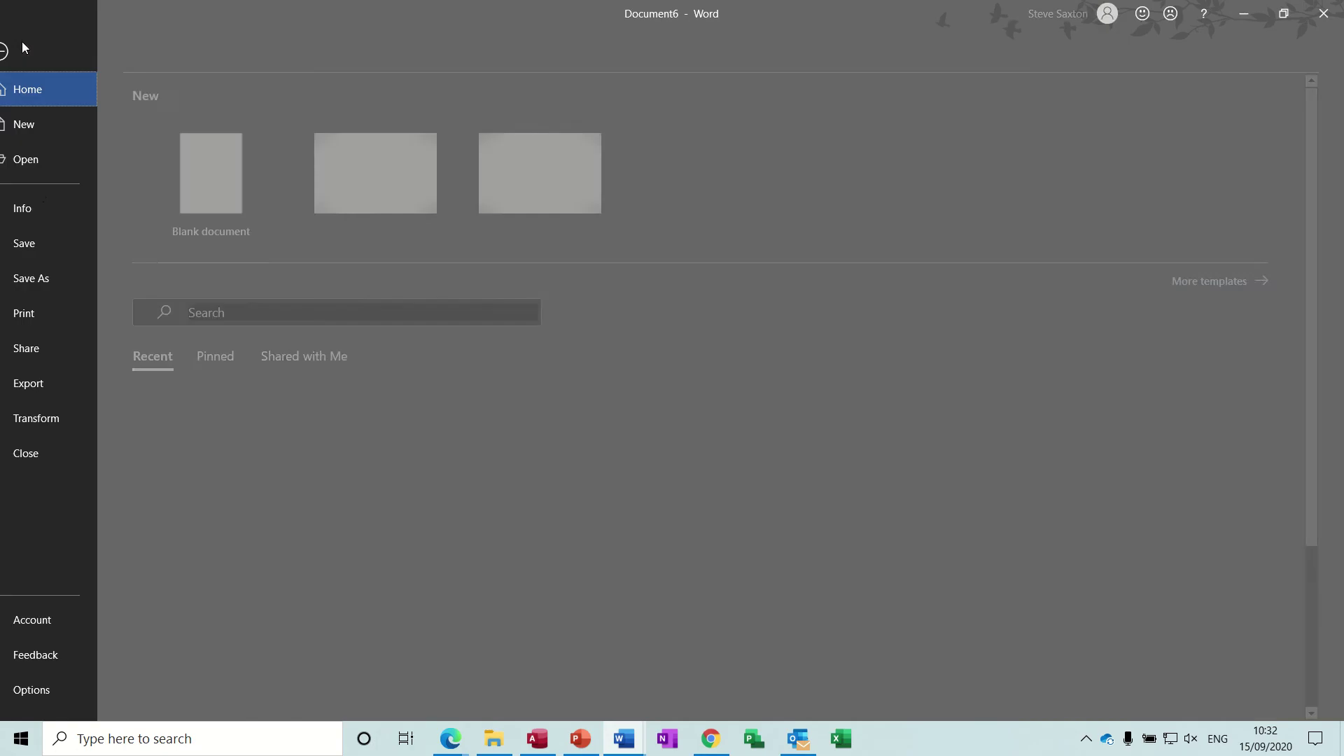
pyautogui.click(57, 278)
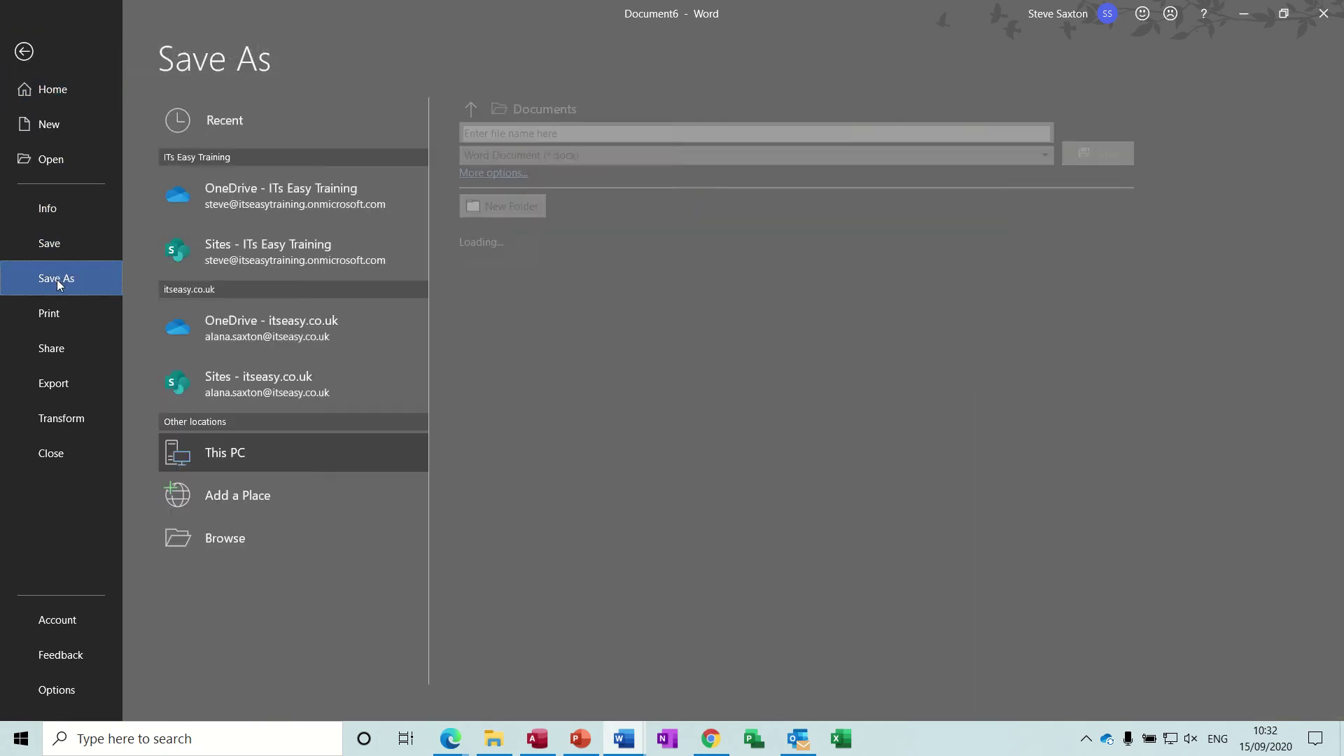
pyautogui.click(682, 159)
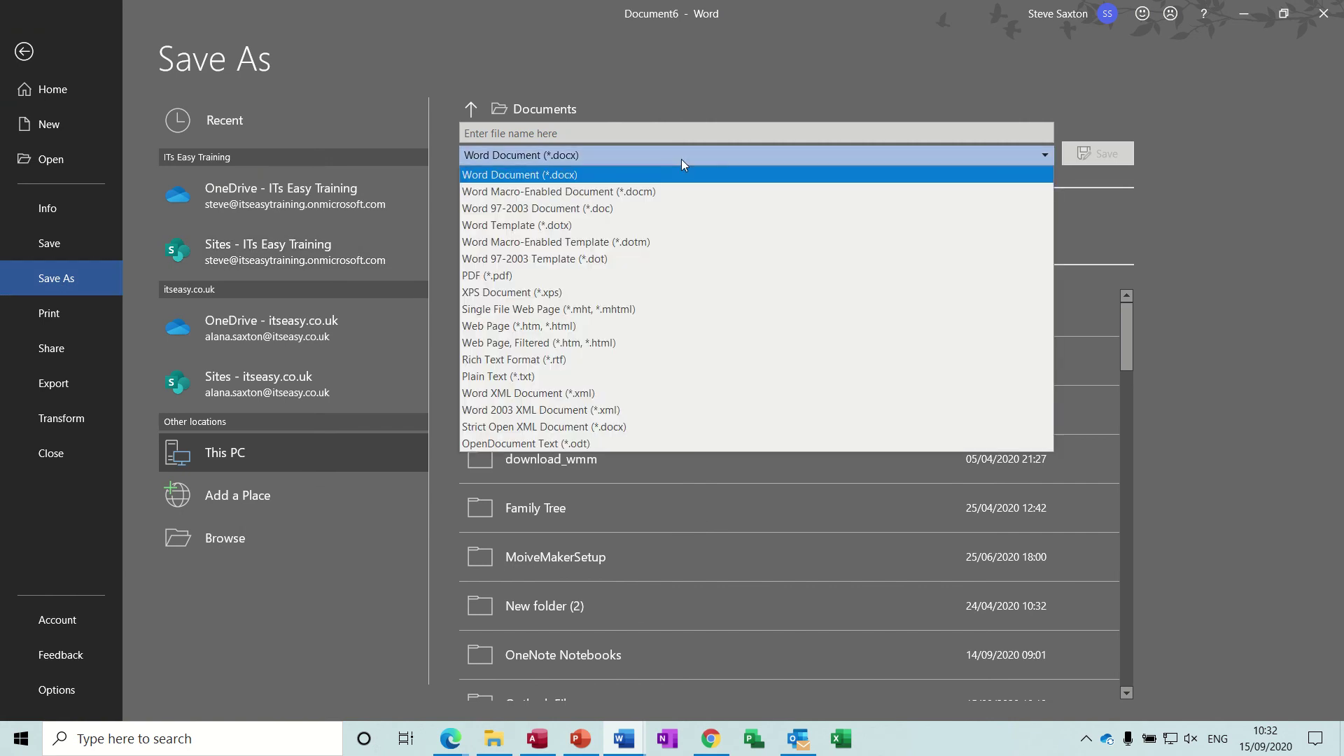
pyautogui.click(602, 221)
pyautogui.click(585, 133)
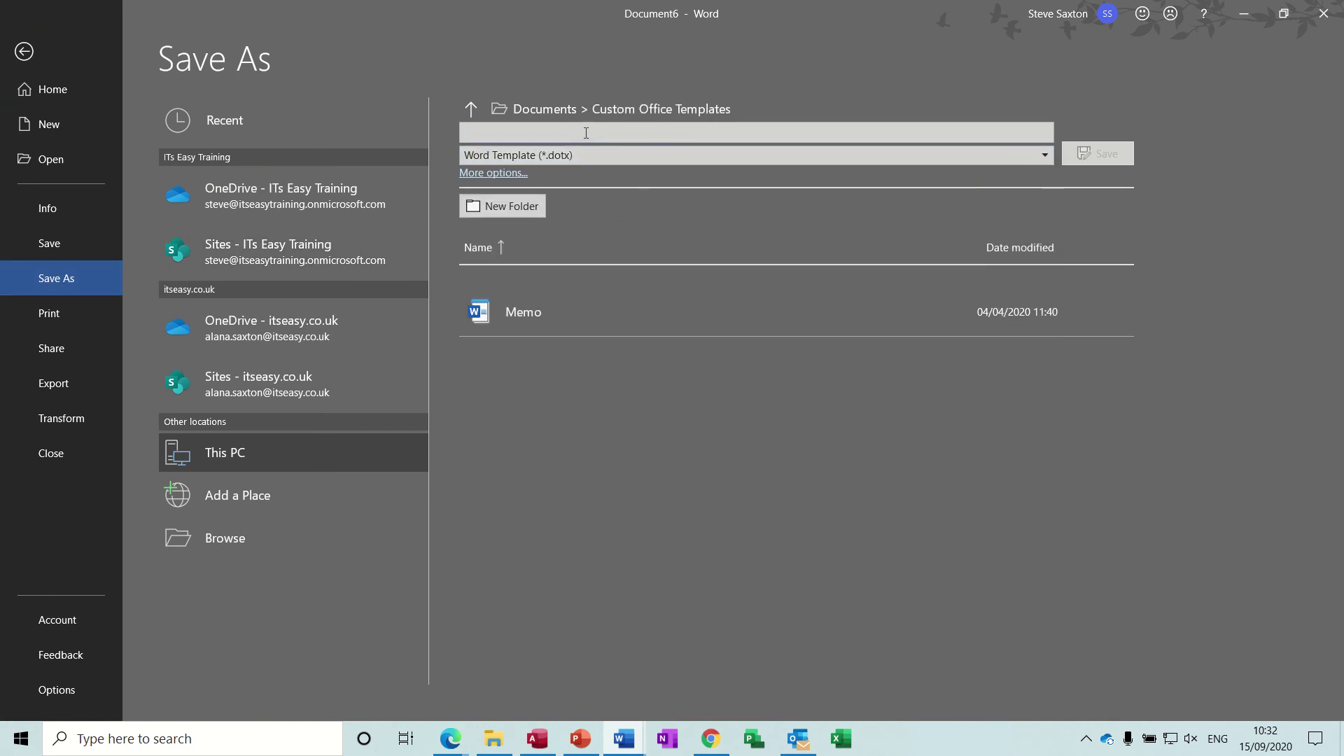
pyautogui.write('Invoice')
pyautogui.click(1104, 154)
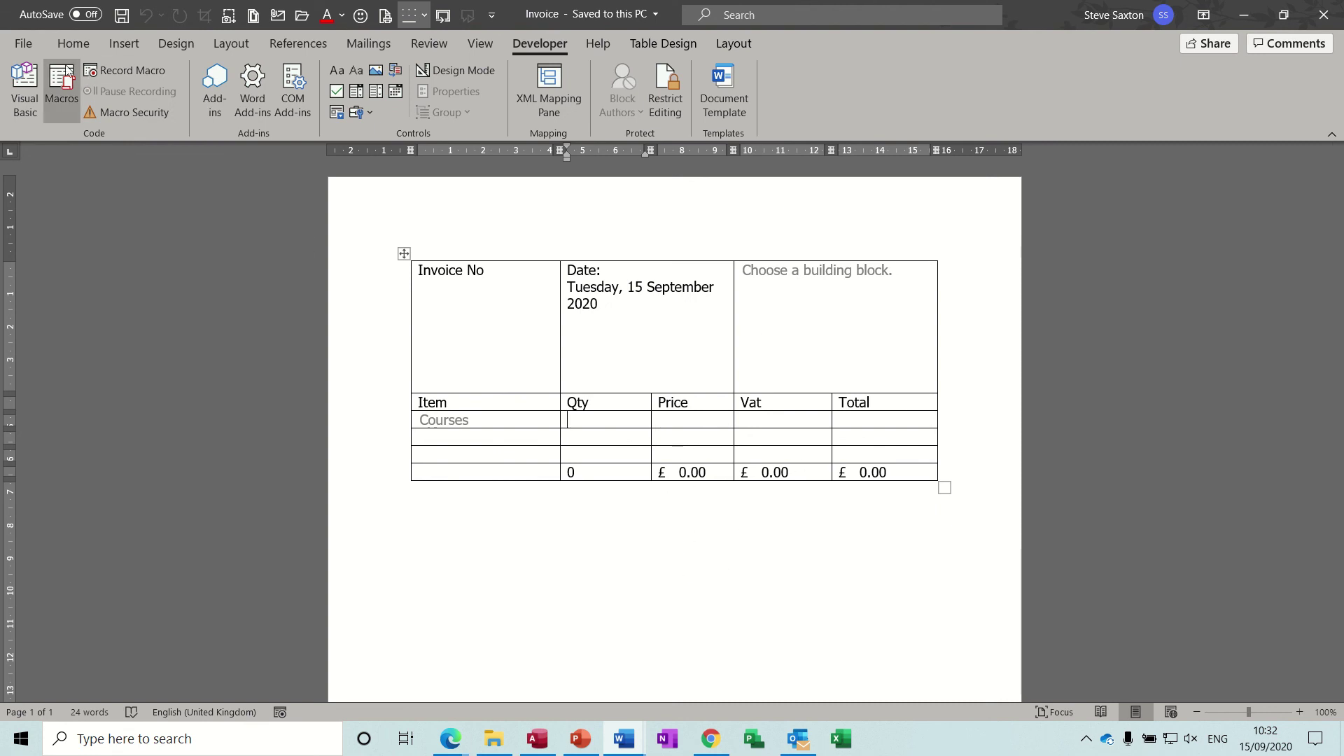
# Step: Create a new document from the personal Invoice template and enter Invoice No 1
pyautogui.click(28, 45)
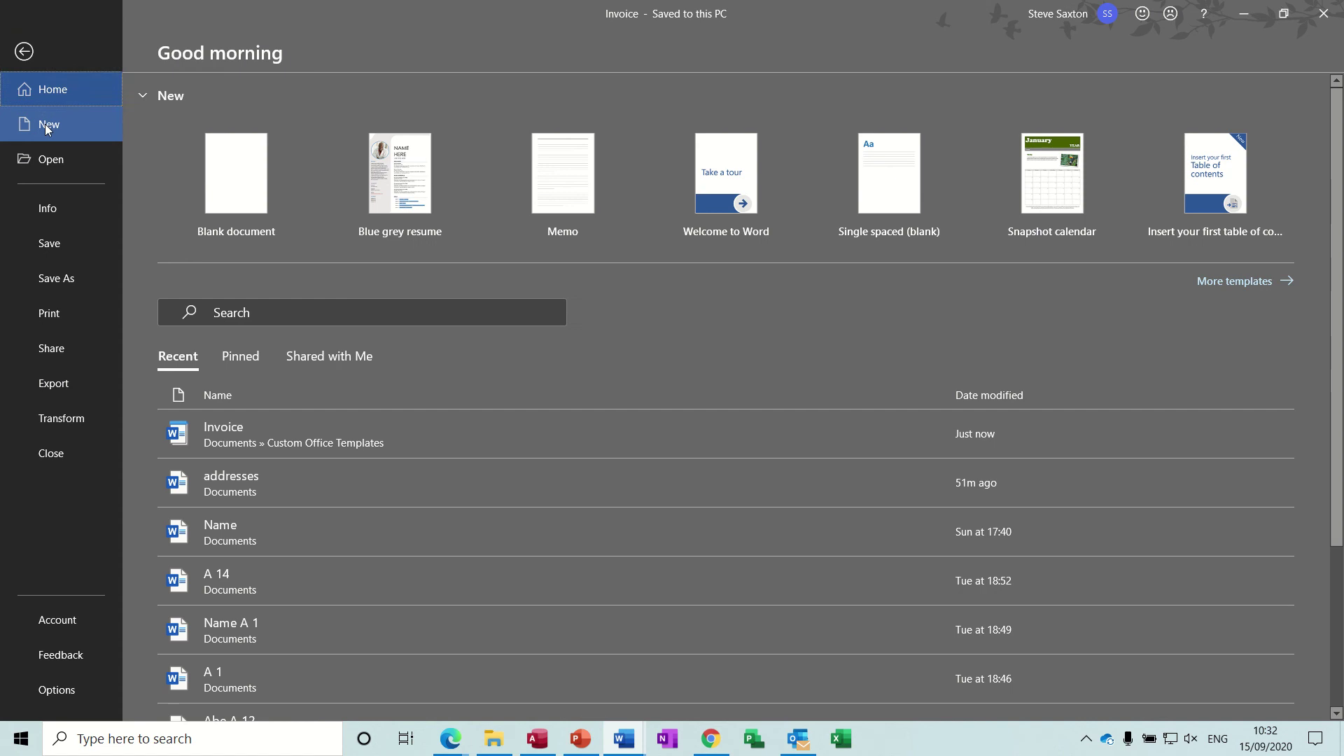
pyautogui.click(45, 124)
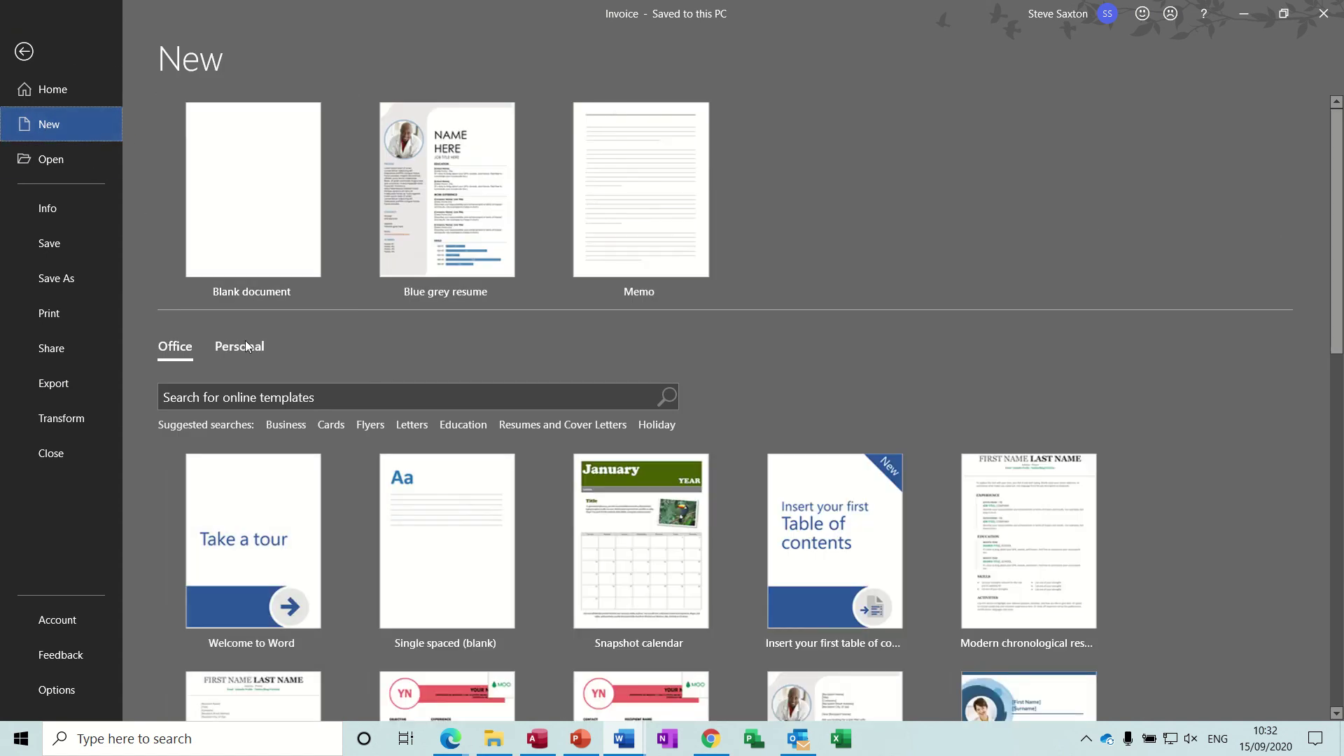
pyautogui.click(241, 348)
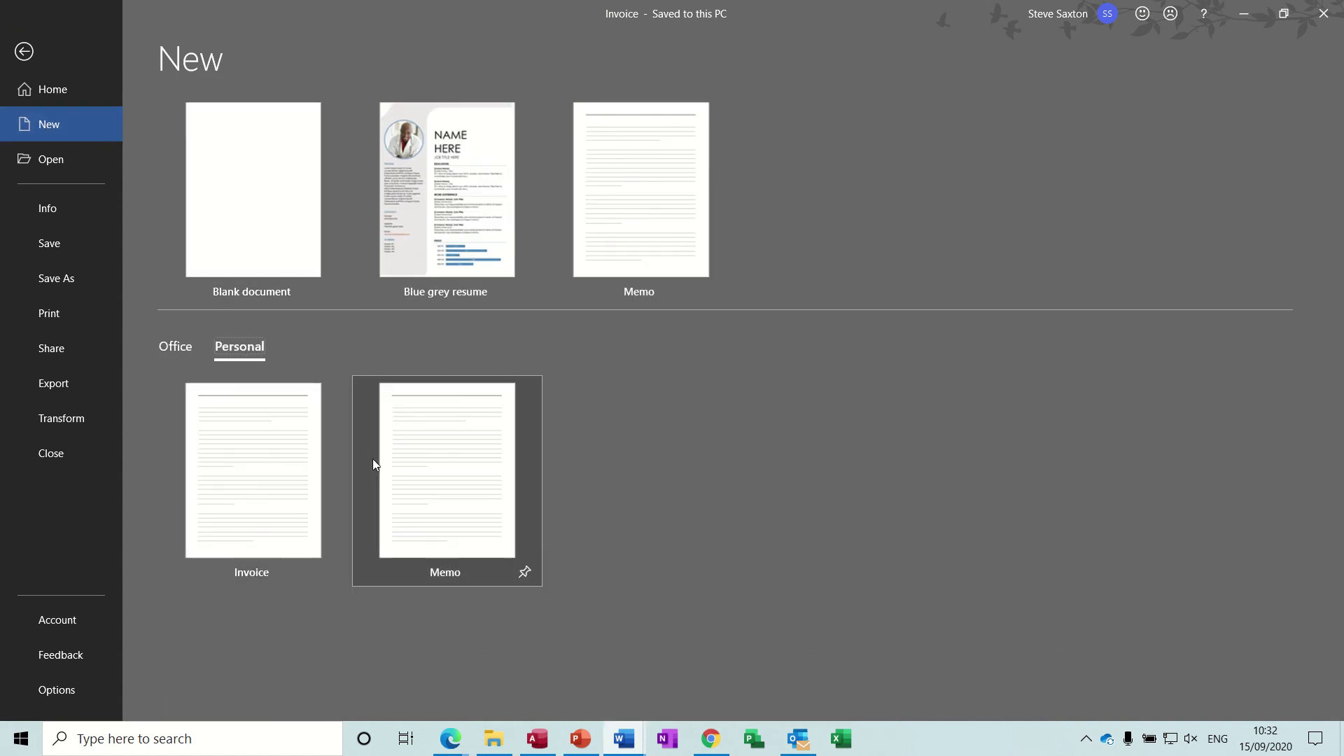
pyautogui.click(256, 453)
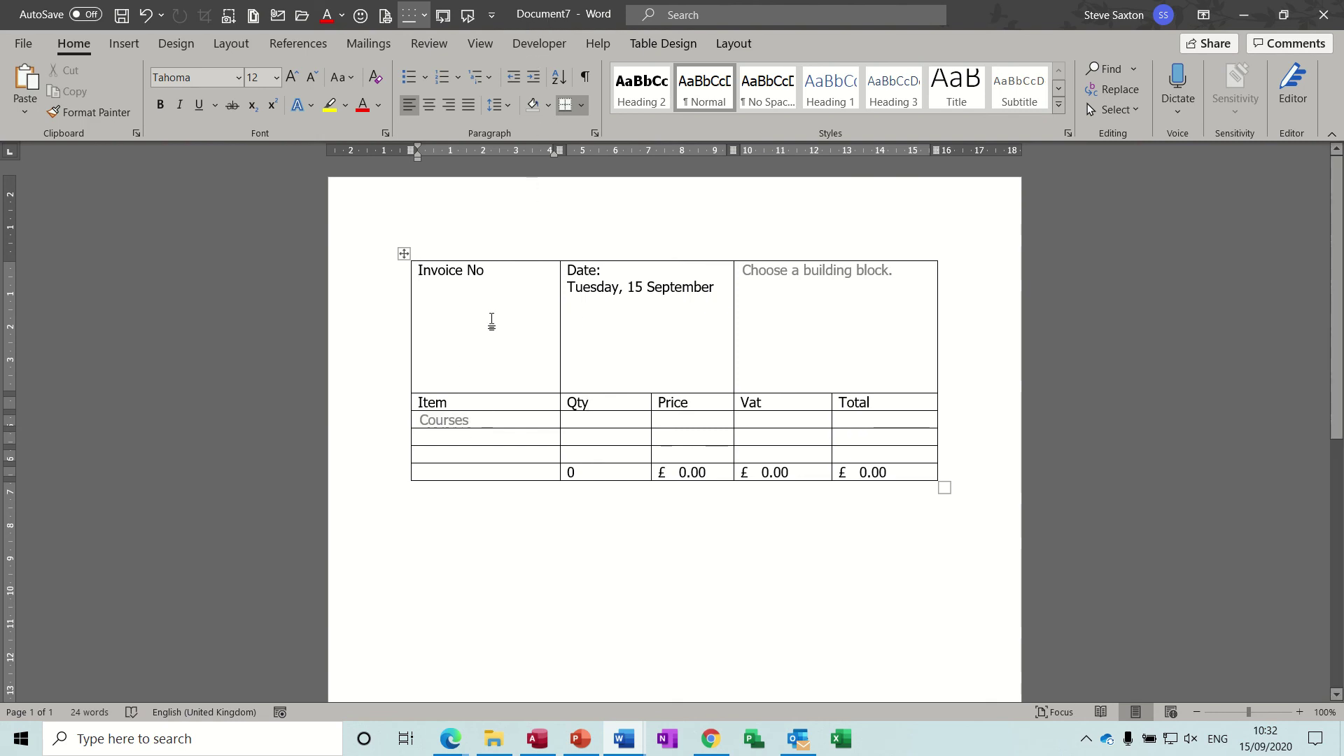
pyautogui.click(510, 273)
pyautogui.write('1')
# Step: Add Access Introduction with qty 1 at £250.00 and update fields to total £300.00
pyautogui.click(491, 422)
pyautogui.click(486, 399)
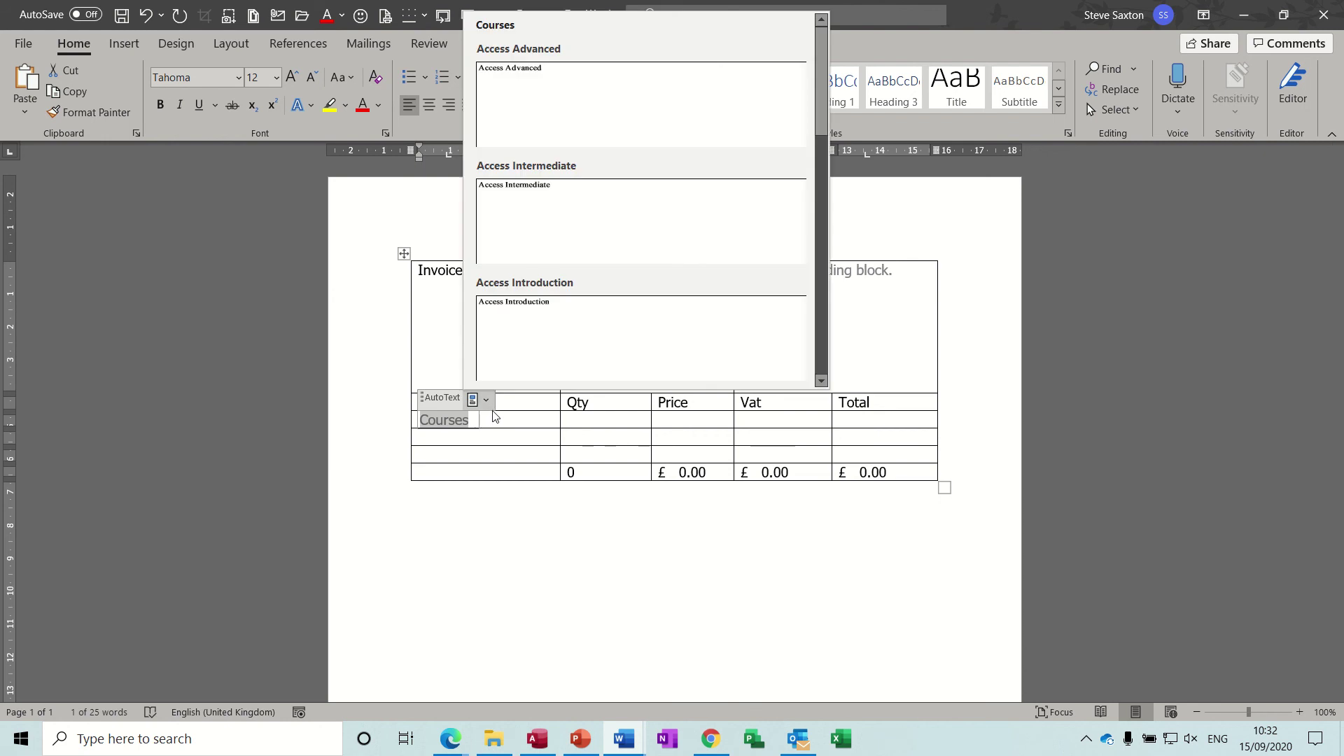
pyautogui.click(544, 324)
pyautogui.click(596, 423)
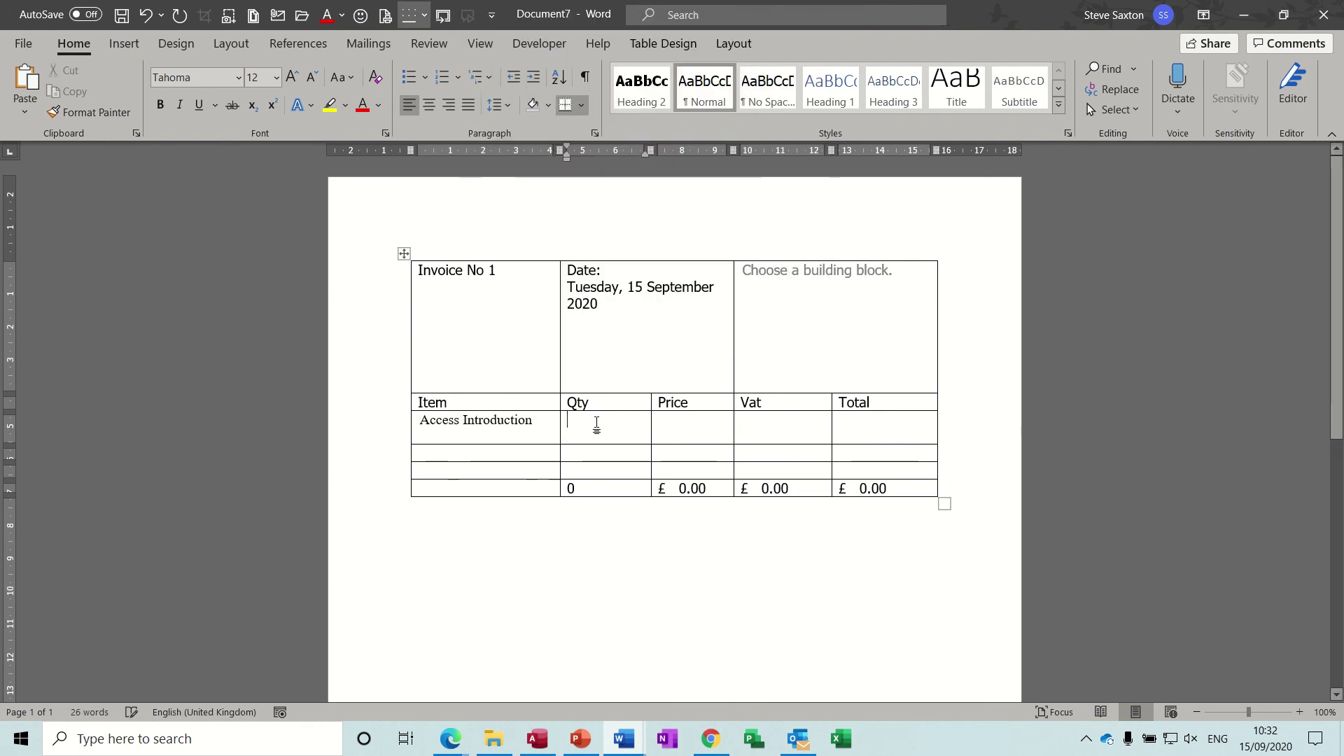
pyautogui.write('1')
pyautogui.click(694, 427)
pyautogui.write('£250')
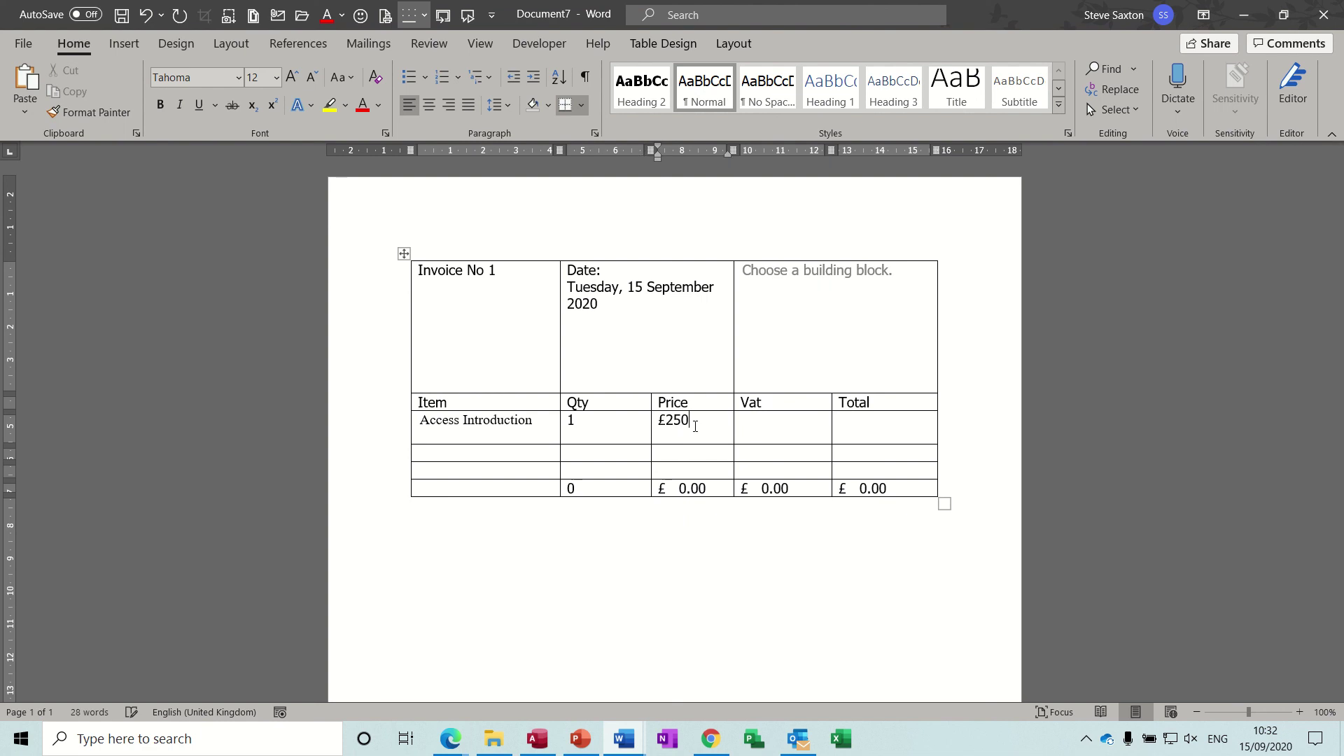
pyautogui.write('.00')
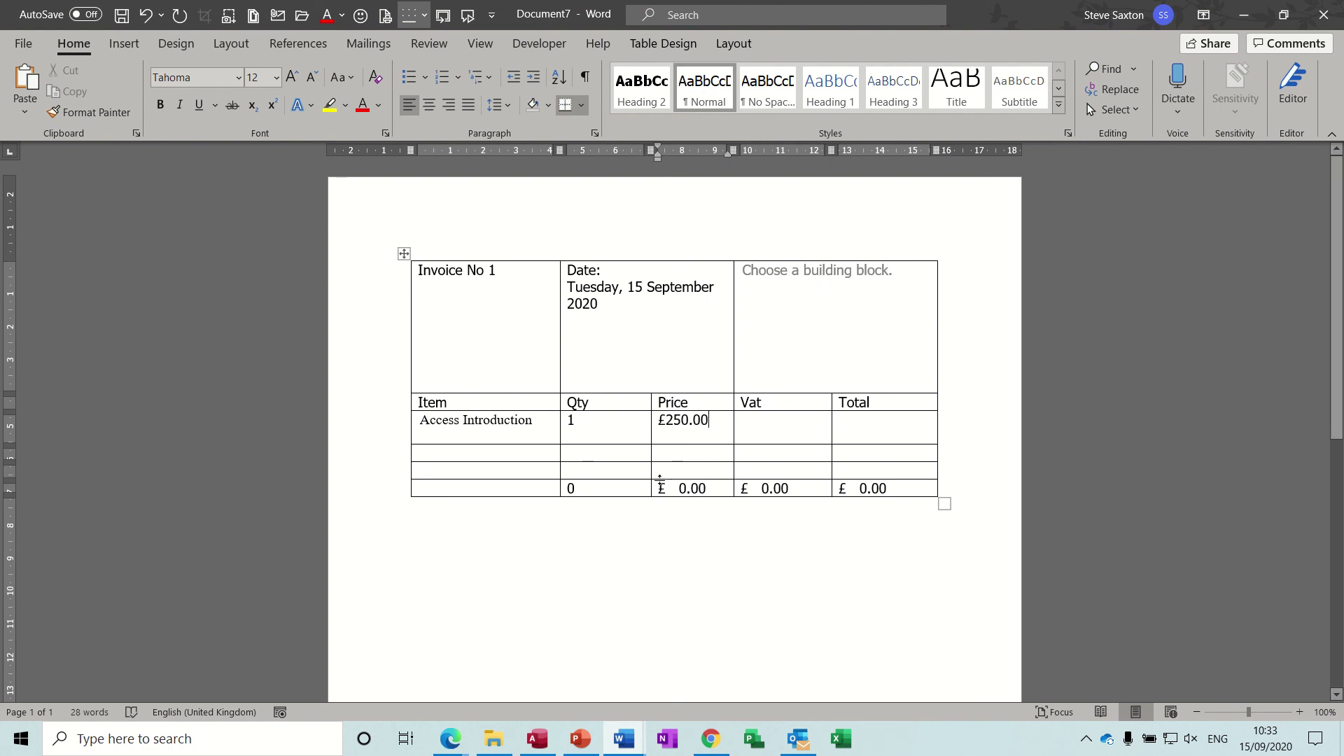
pyautogui.hotkey('ctrl', 'a')
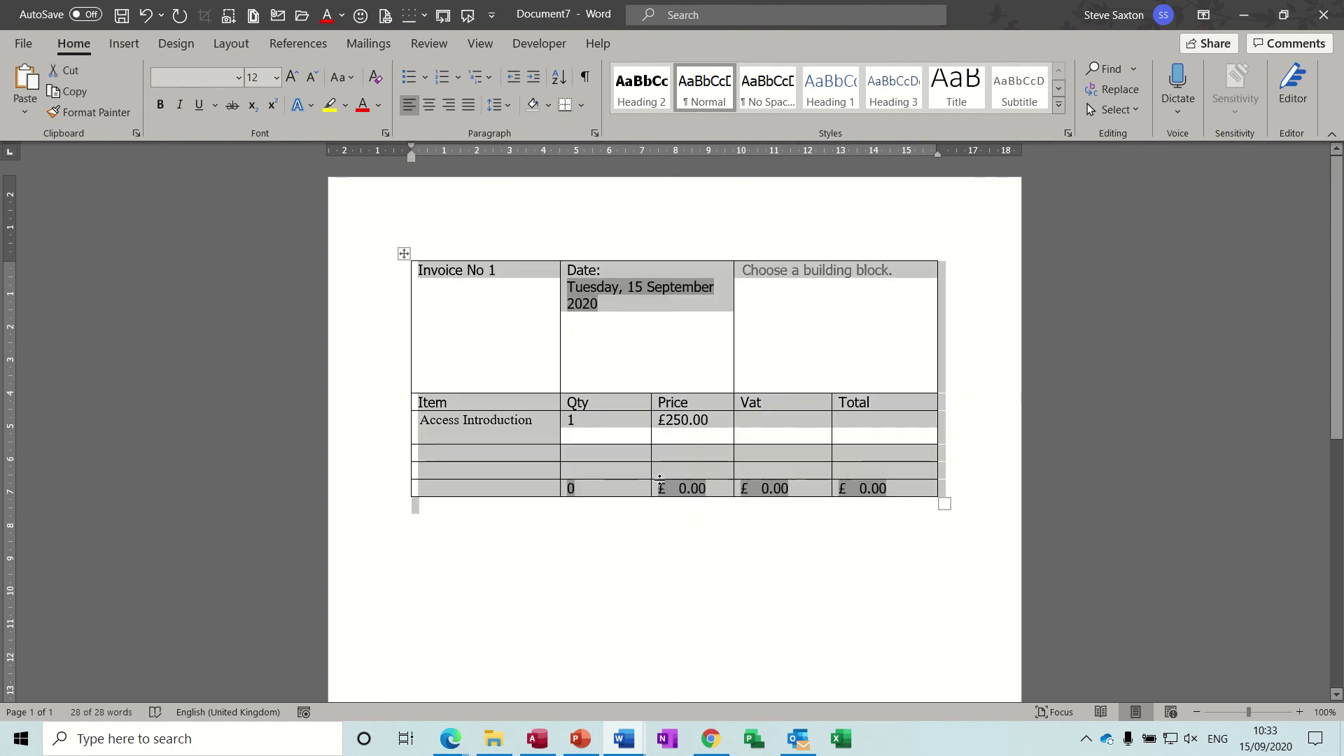
pyautogui.press('F9')
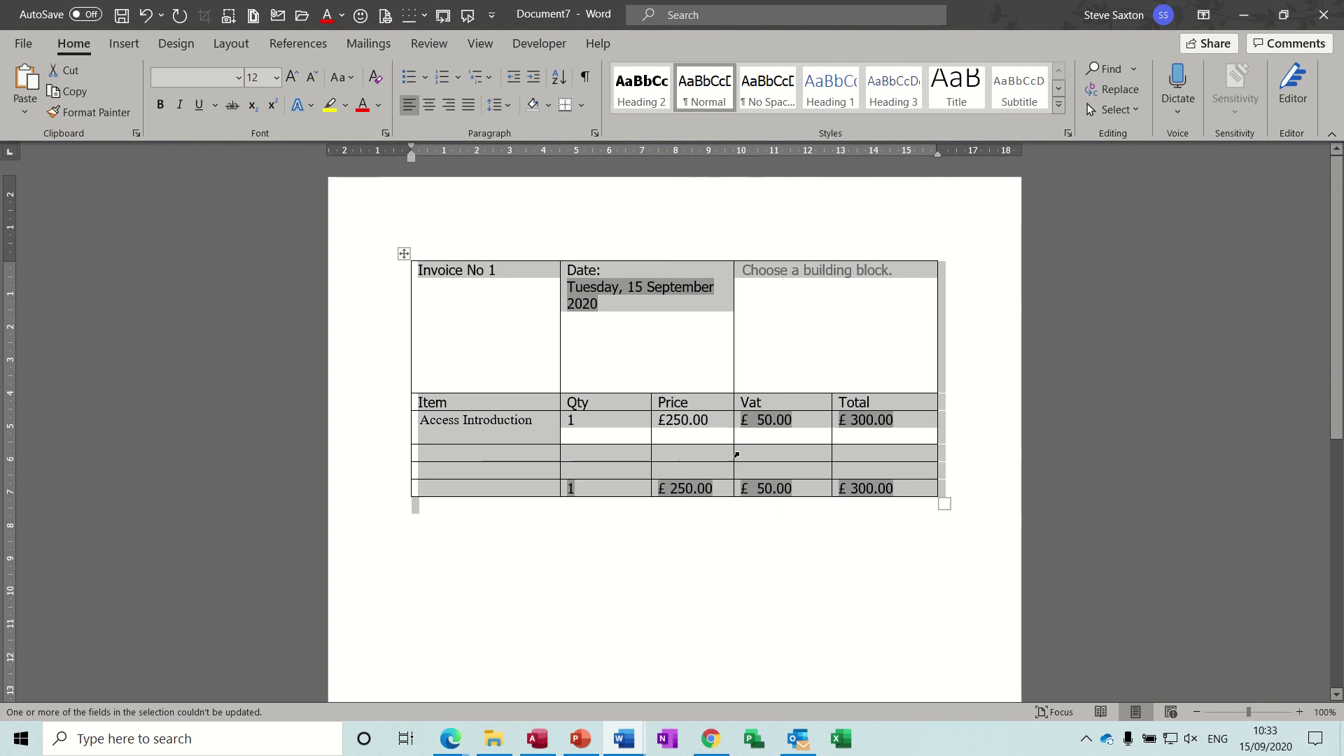
# Step: Insert the customer's saved address block into the customer box
pyautogui.click(892, 272)
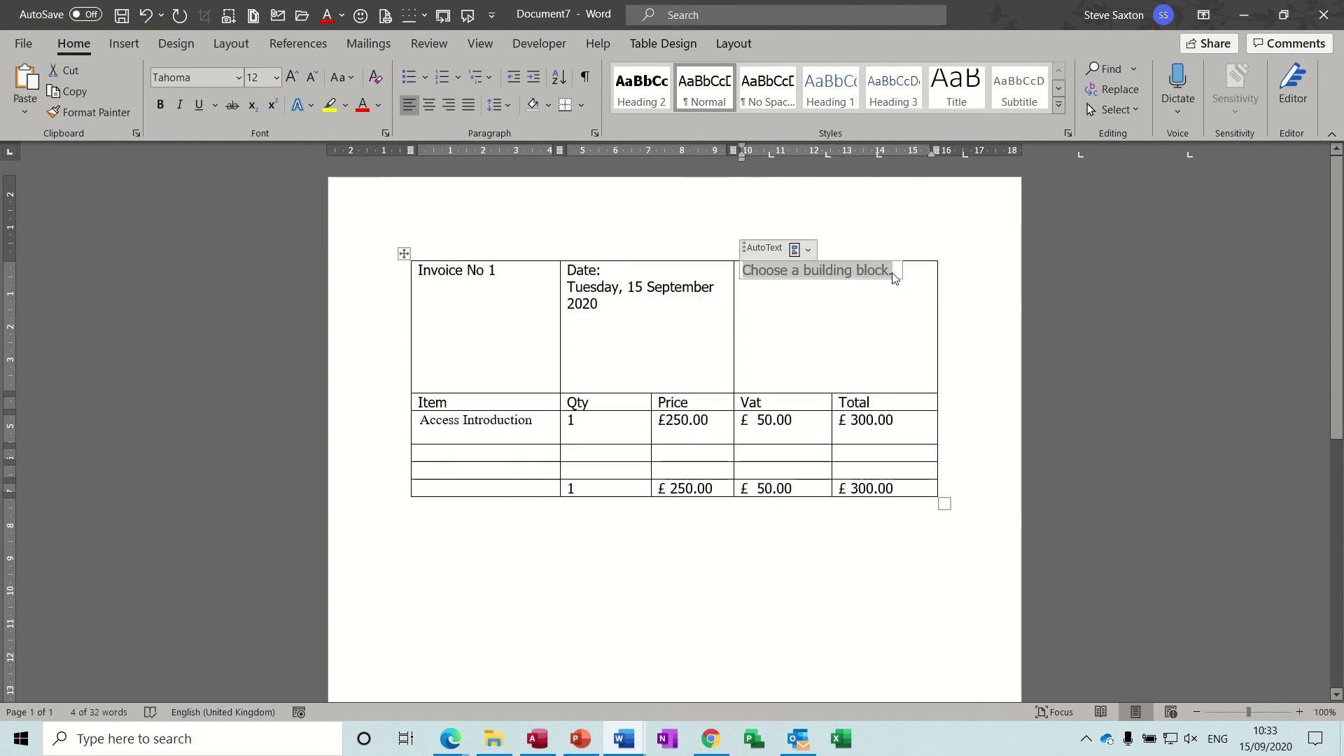
pyautogui.click(809, 251)
pyautogui.click(824, 330)
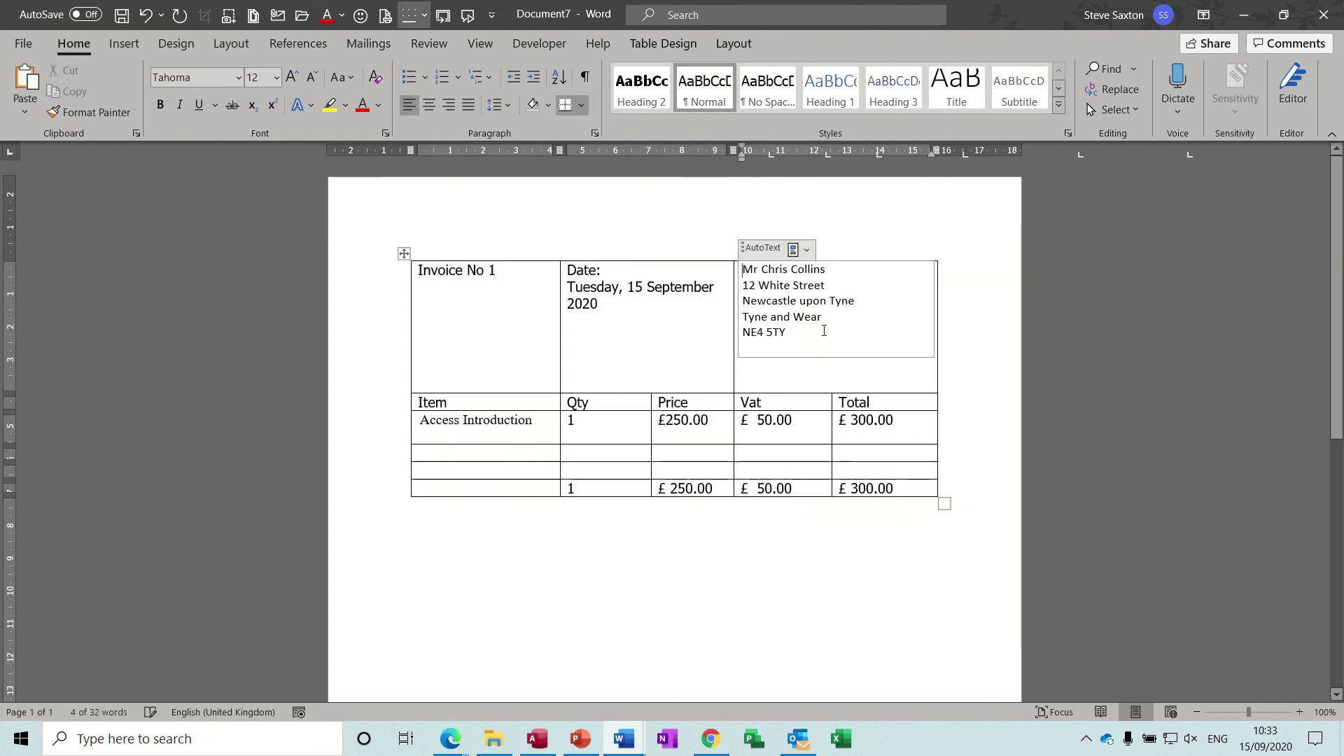
pyautogui.click(625, 471)
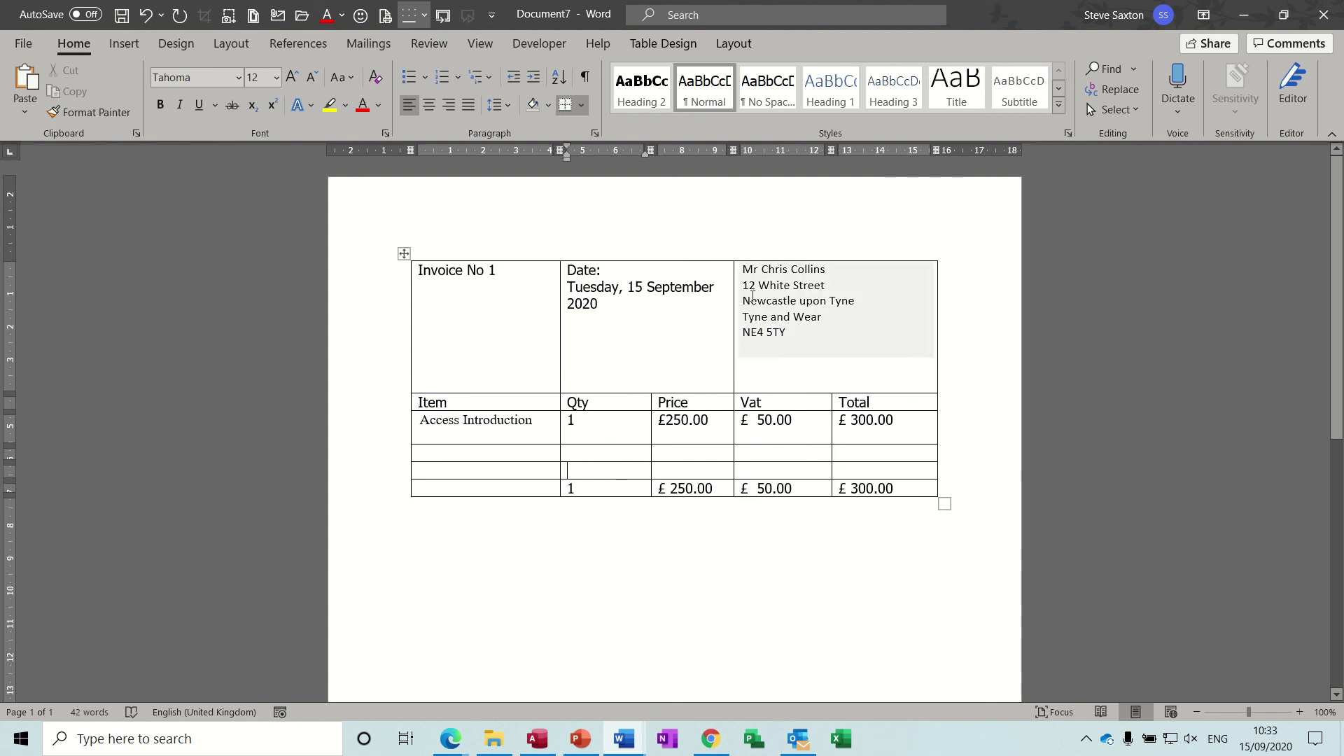
# Step: Set the whole invoice table in the Calibri font
pyautogui.click(403, 253)
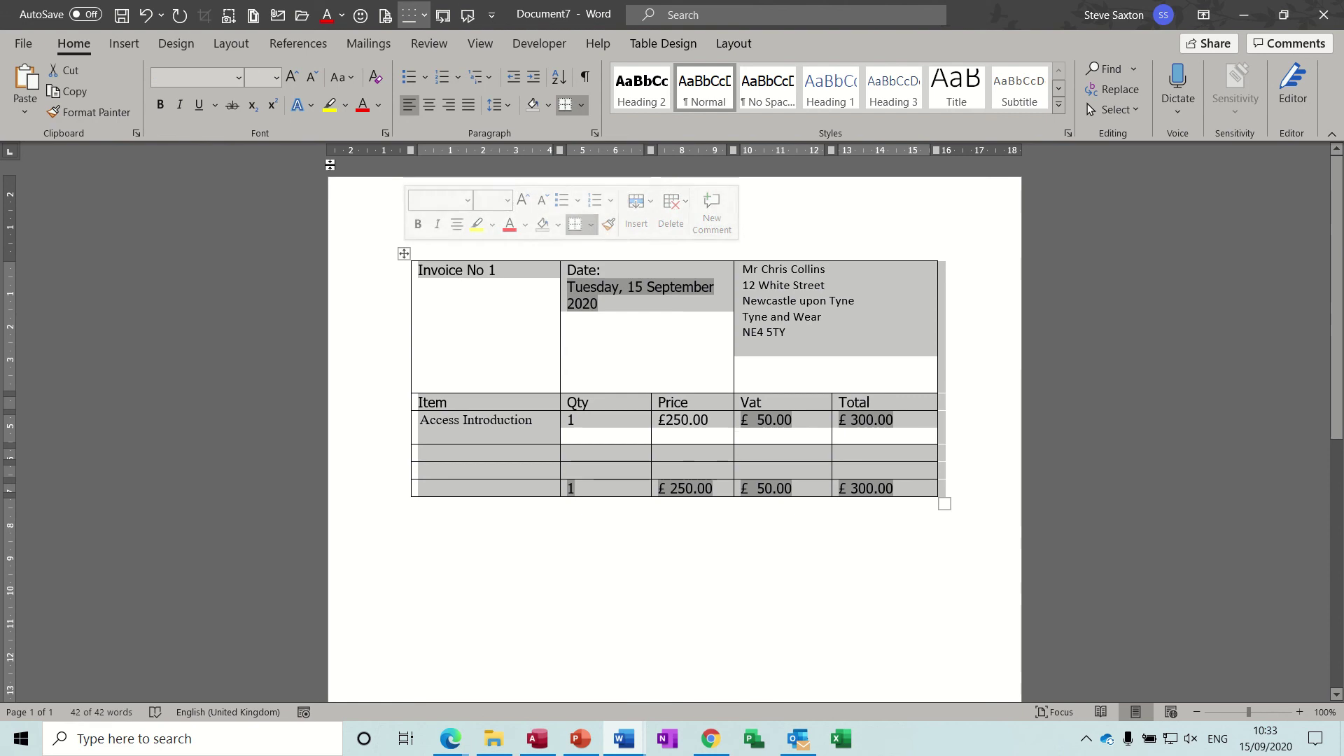
pyautogui.click(239, 78)
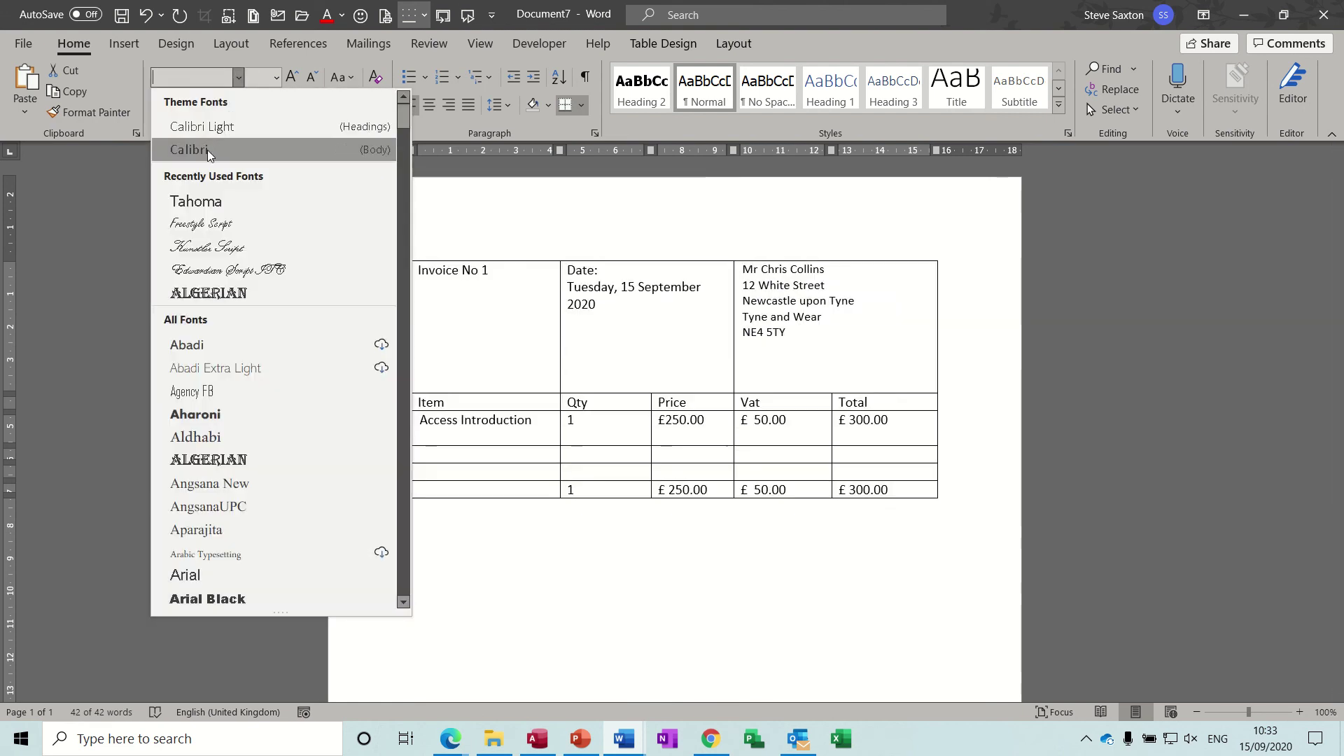
pyautogui.click(207, 150)
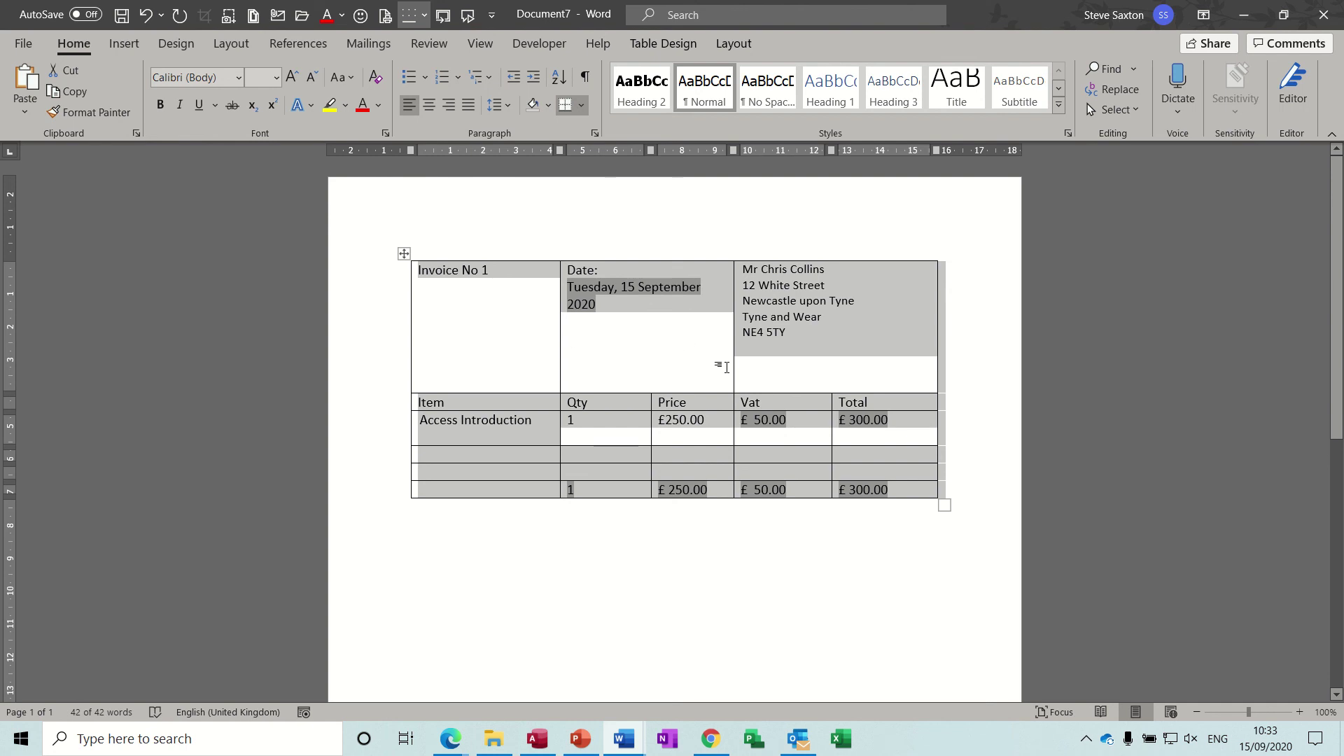
pyautogui.click(614, 456)
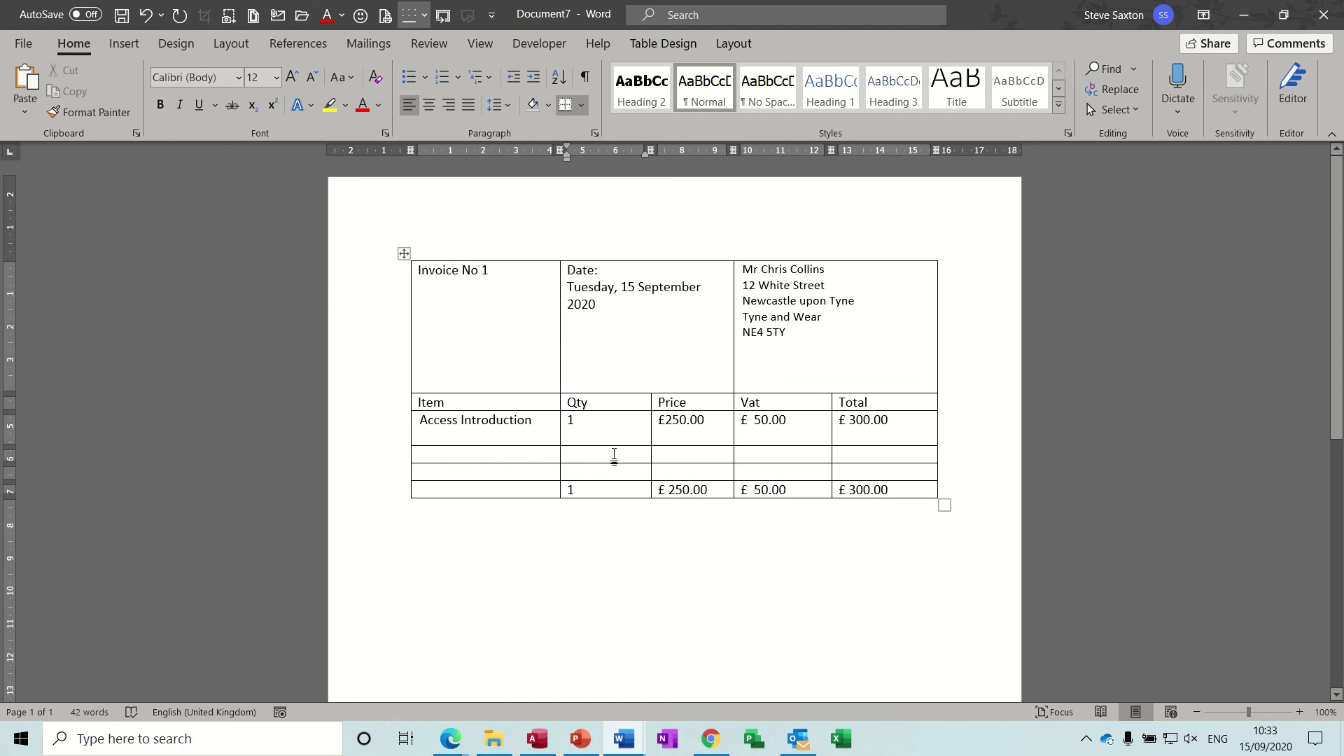